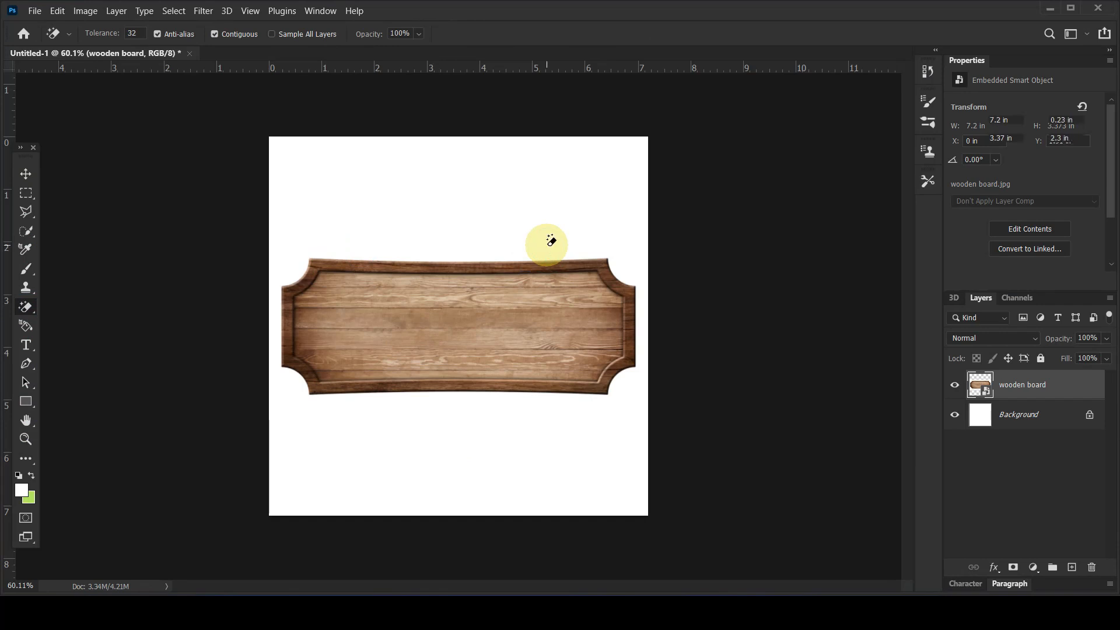
# Step: Scale the wooden board to about 71.5% and place it centred along the canvas's bottom edge
pyautogui.click(25, 170)
pyautogui.moveTo(495, 320); pyautogui.dragTo(487, 438)
pyautogui.moveTo(636, 374); pyautogui.dragTo(593, 419)
pyautogui.moveTo(521, 428); pyautogui.dragTo(519, 459)
pyautogui.press('Down')
pyautogui.press('Down')
pyautogui.press('Down')
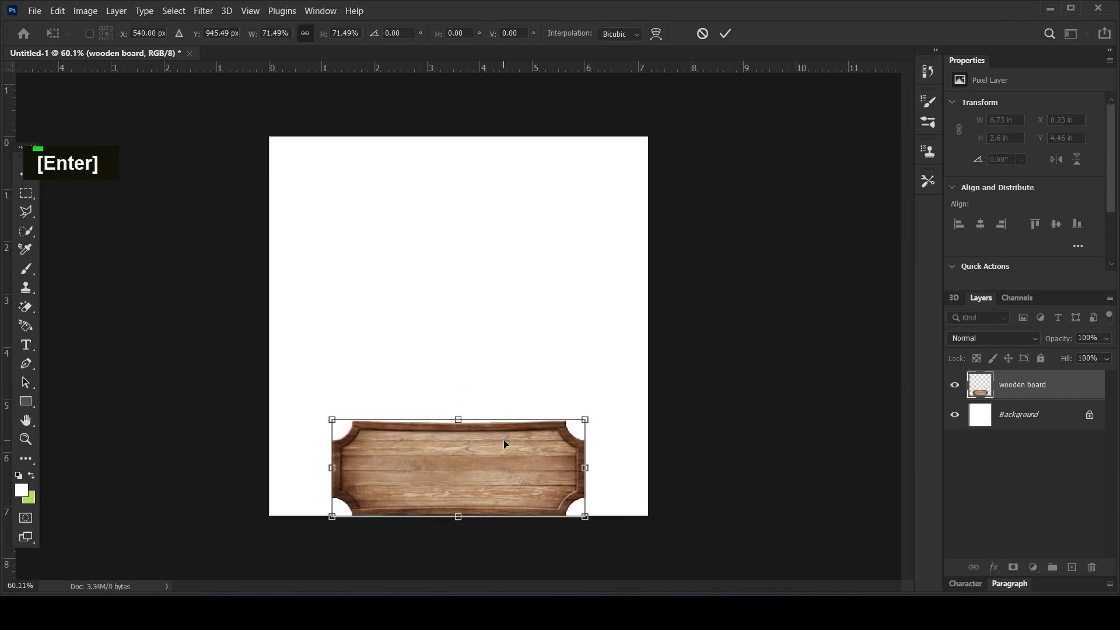
pyautogui.press('Down')
pyautogui.press('Down')
pyautogui.press('Down')
pyautogui.press('Down')
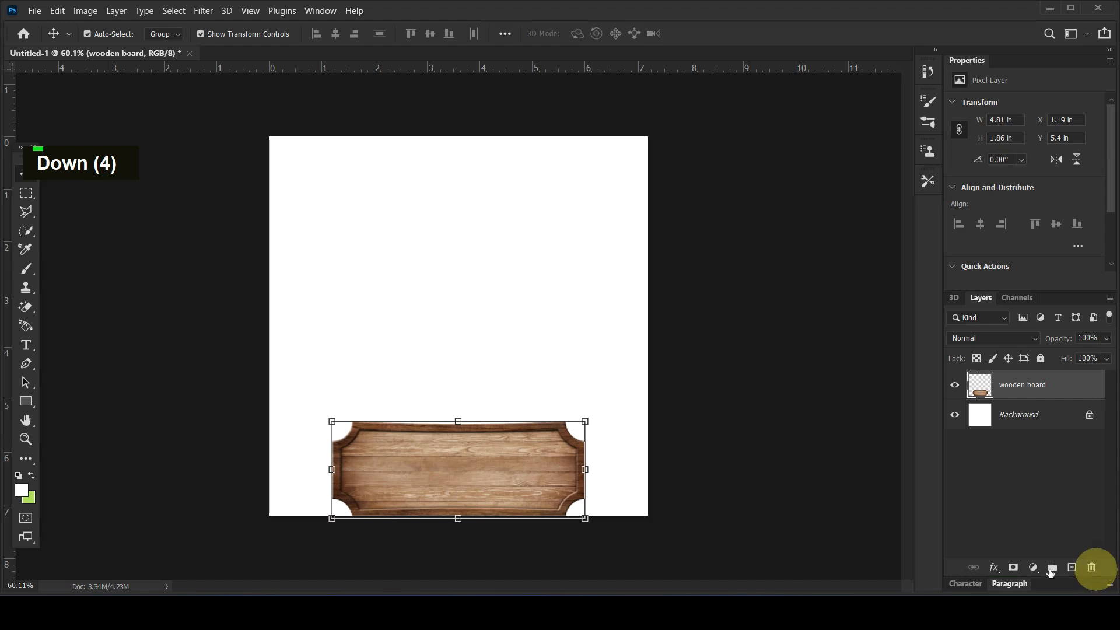
# Step: Add a Levels adjustment clipped to the wooden board and darken its midtones
pyautogui.click(1033, 568)
pyautogui.click(1050, 367)
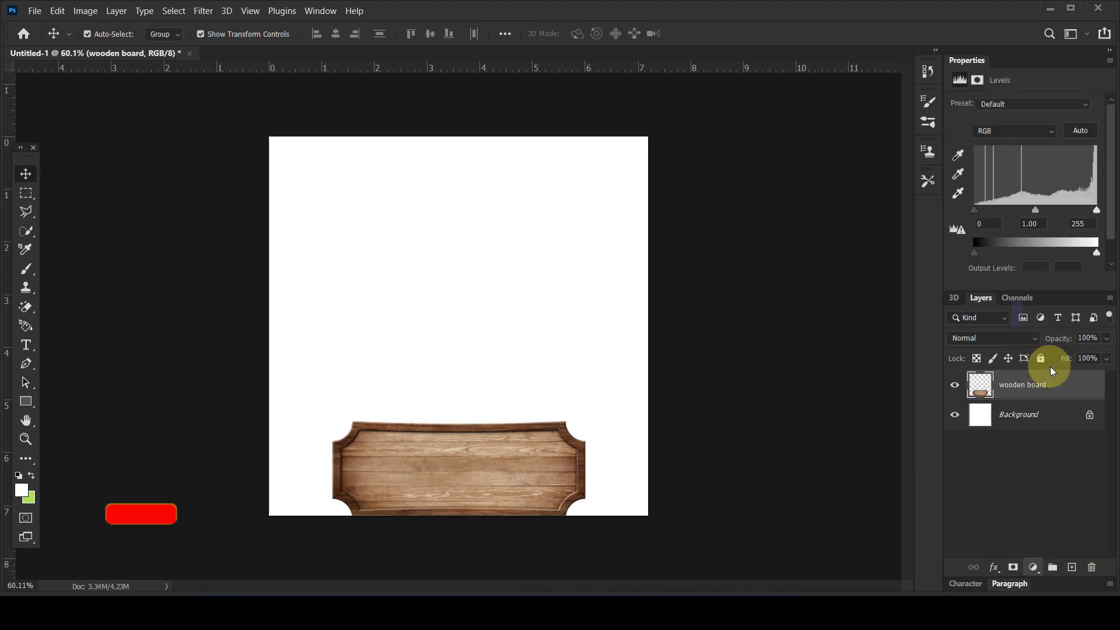
pyautogui.click(1006, 281)
pyautogui.moveTo(1036, 210); pyautogui.dragTo(1064, 218)
pyautogui.click(762, 314)
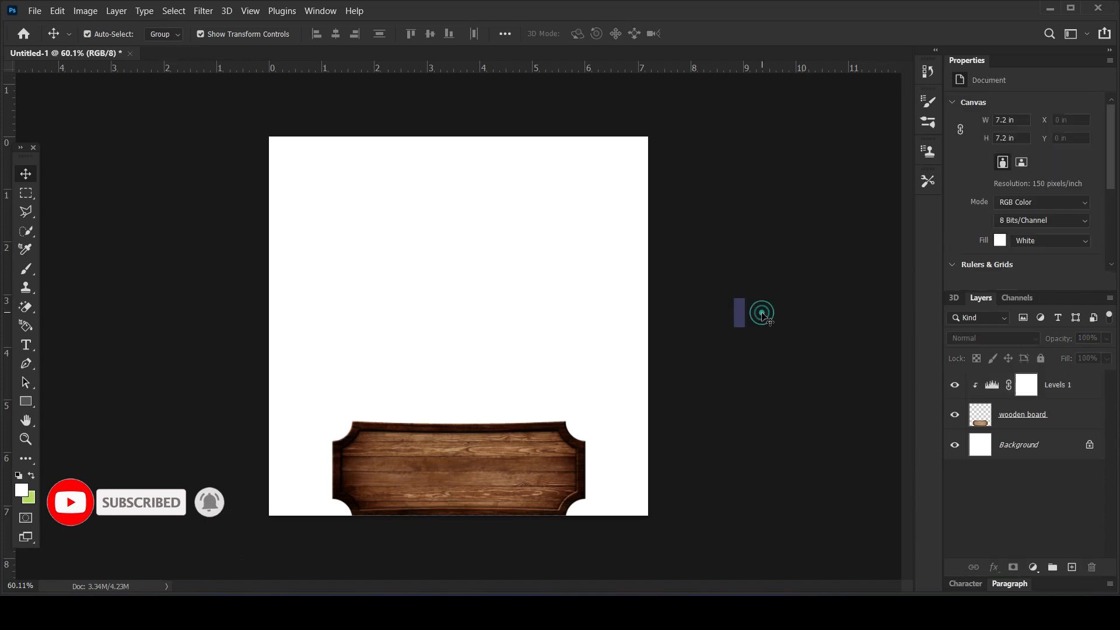
# Step: Add a Color Balance adjustment clipped to the wooden board and shift its colour towards yellow
pyautogui.click(1010, 414)
pyautogui.click(1034, 567)
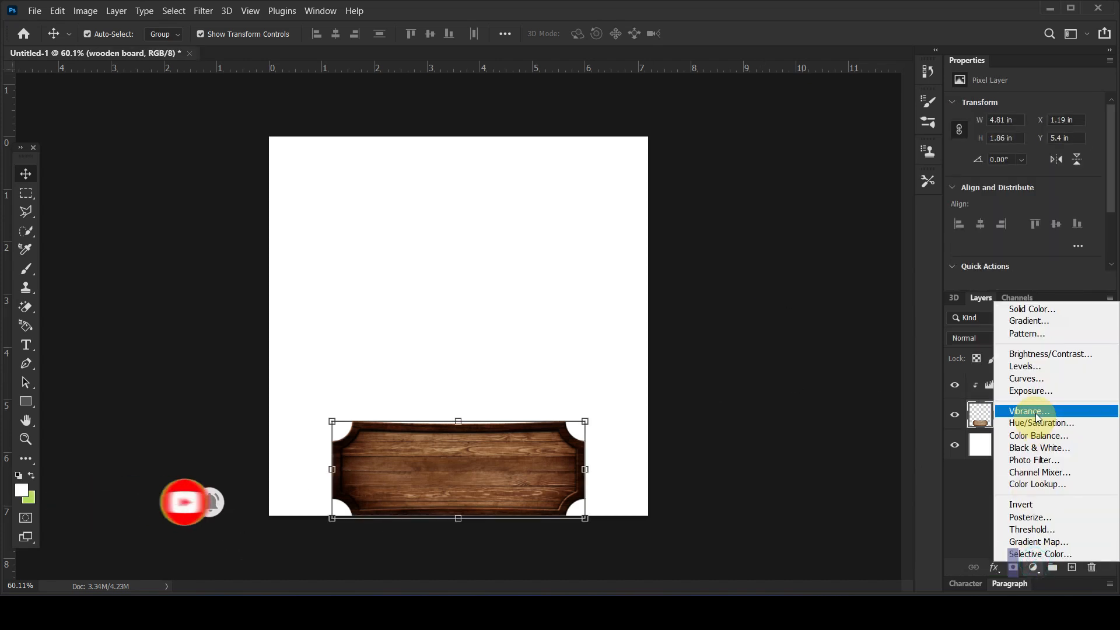
pyautogui.click(1035, 412)
pyautogui.moveTo(1002, 185); pyautogui.dragTo(997, 183)
pyautogui.click(840, 238)
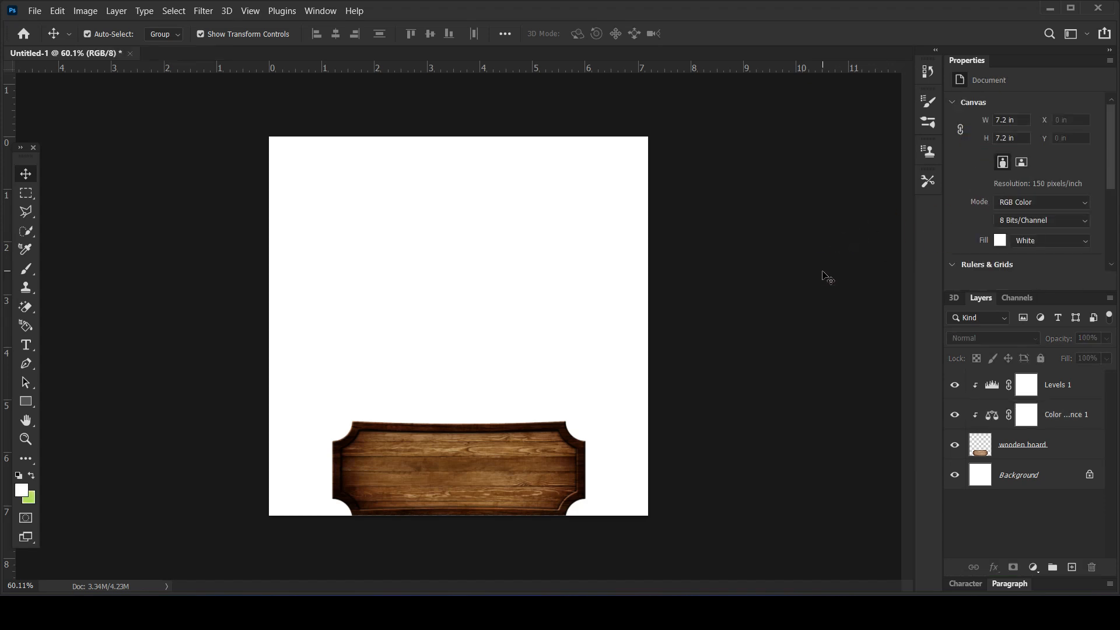
# Step: Place plant 01.png from the image folder in the canvas's lower-left corner at about 115% scale
pyautogui.moveTo(252, 611)
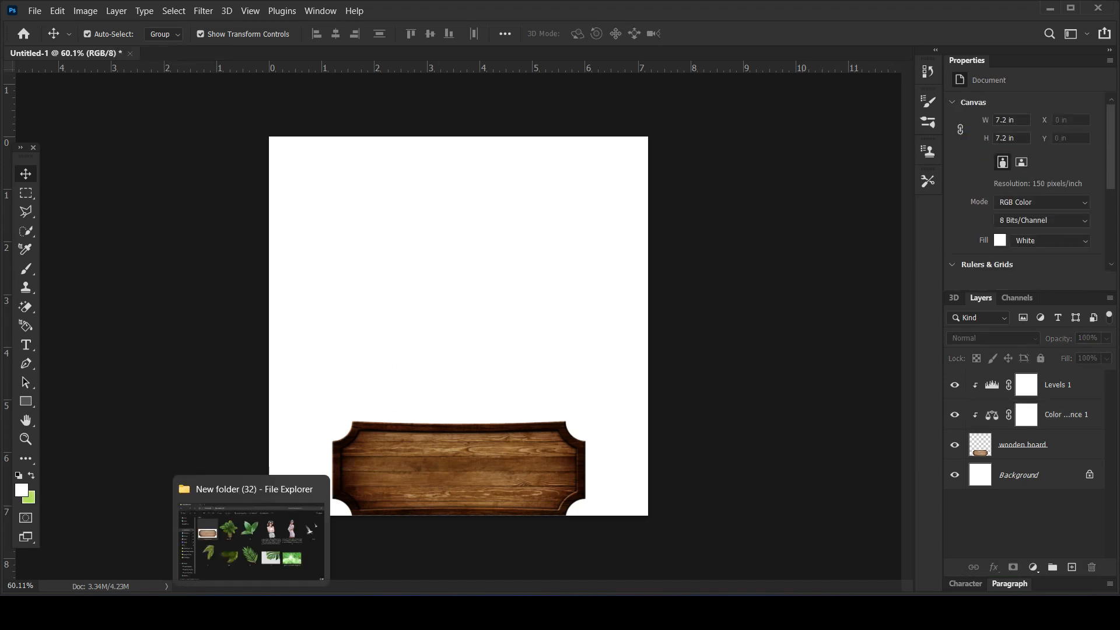
pyautogui.click(264, 564)
pyautogui.click(461, 266)
pyautogui.moveTo(400, 205); pyautogui.dragTo(443, 509)
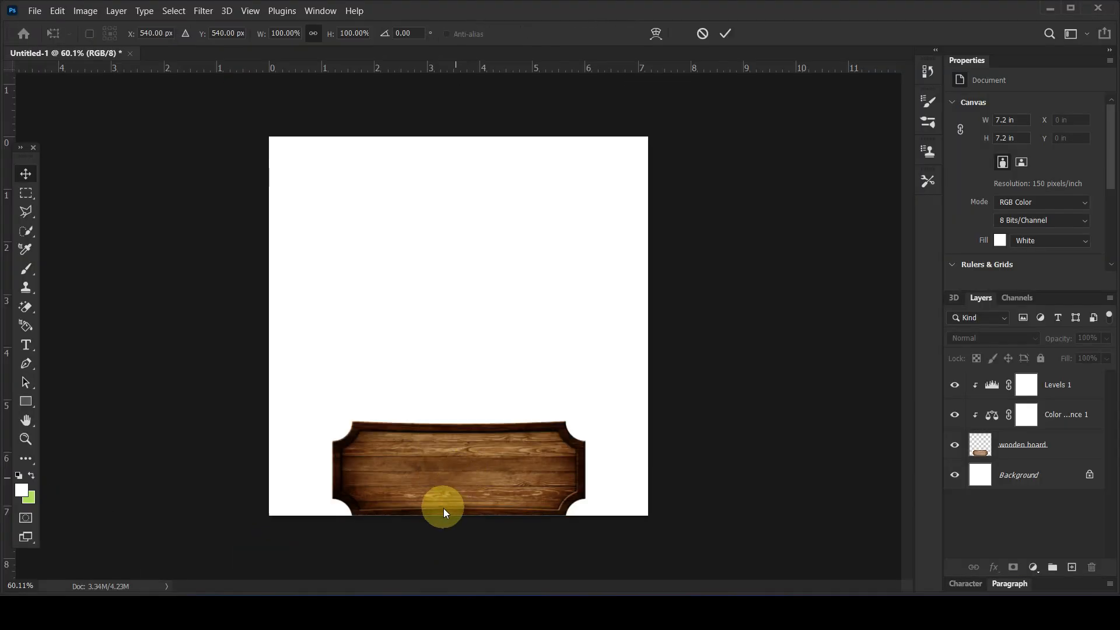
pyautogui.moveTo(475, 310); pyautogui.dragTo(325, 494)
pyautogui.moveTo(369, 450); pyautogui.dragTo(391, 436)
pyautogui.doubleClick(334, 499)
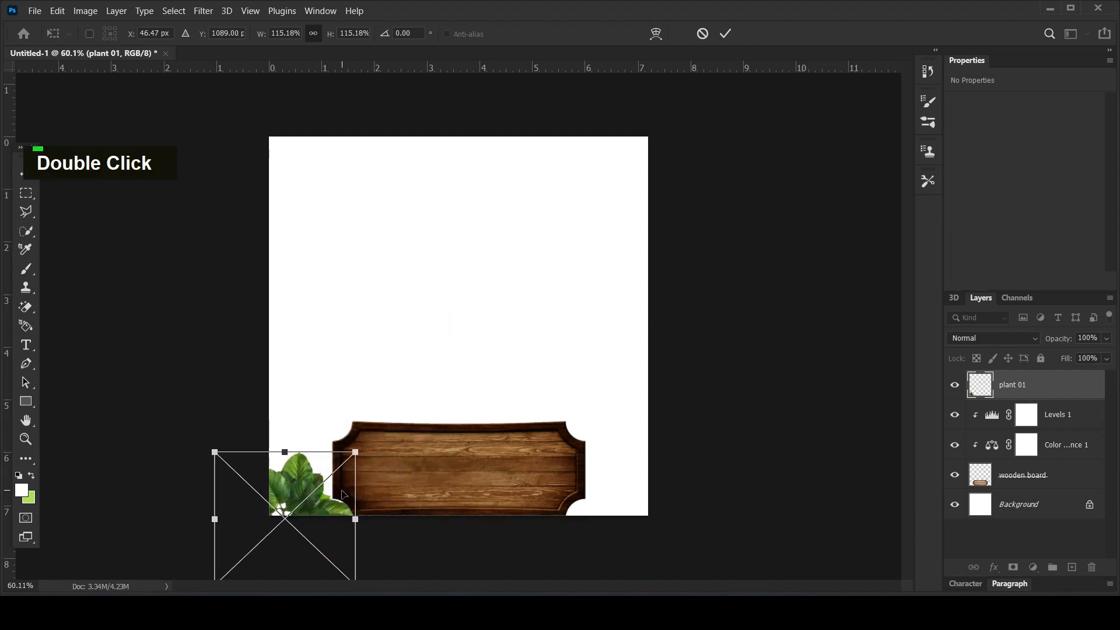
# Step: Duplicate the plant 01 layer straight across to the canvas's lower-right corner
pyautogui.press('alt')
pyautogui.moveTo(304, 490); pyautogui.dragTo(631, 491)
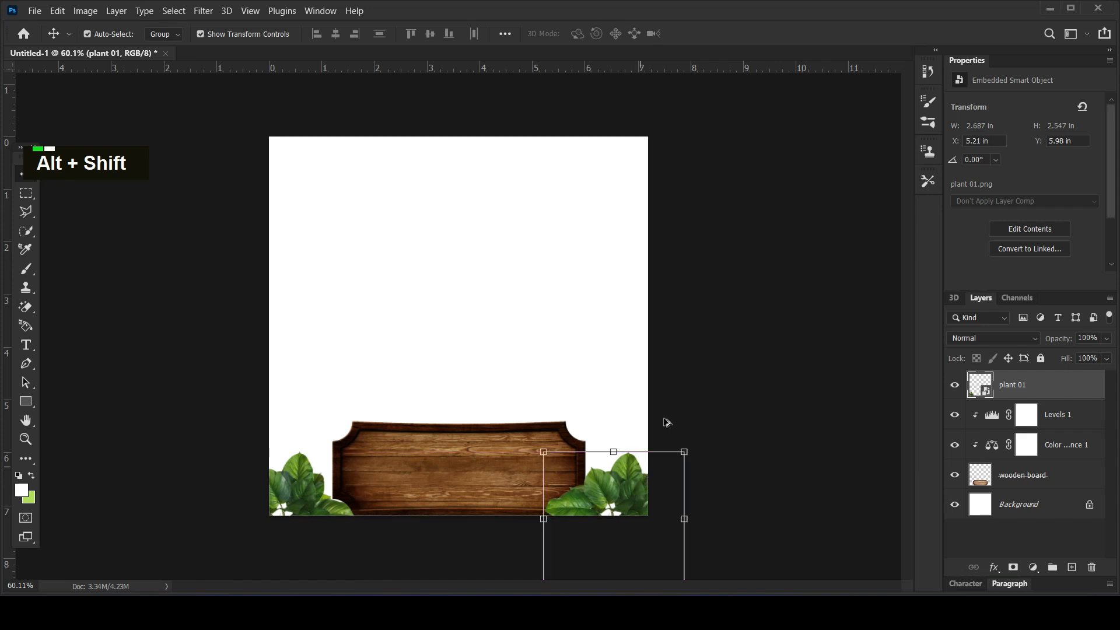
pyautogui.click(717, 364)
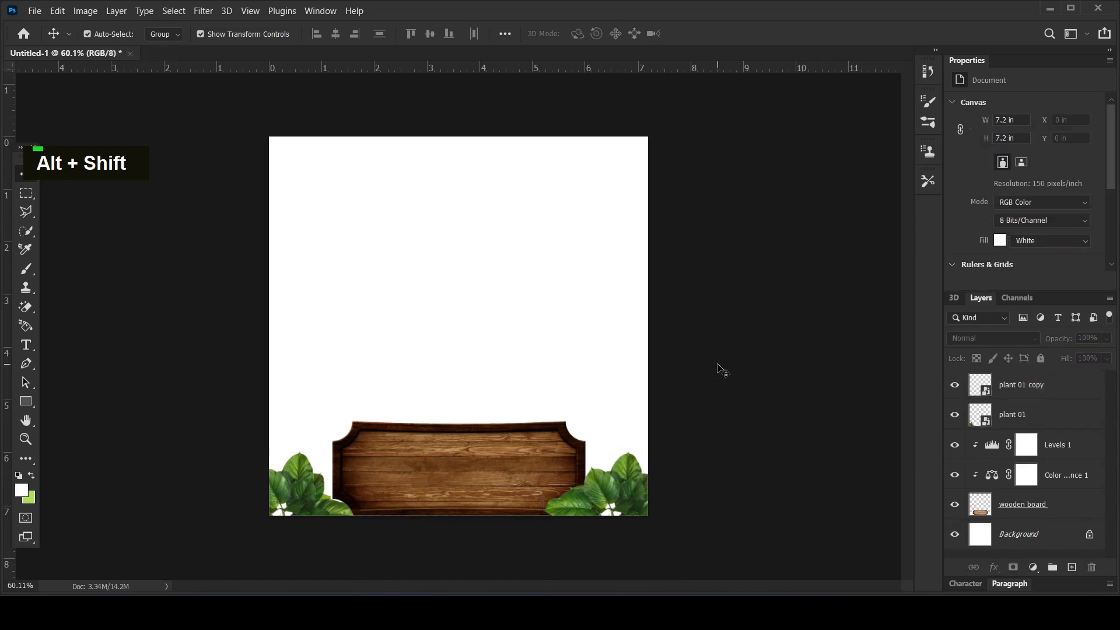
# Step: Stretch the wooden board upwards to a height of about 1.99 in, keeping its width
pyautogui.click(513, 450)
pyautogui.moveTo(458, 421)
pyautogui.mouseDown()
pyautogui.moveTo(464, 399)
pyautogui.moveTo(462, 416)
pyautogui.mouseUp()
pyautogui.press('Return')
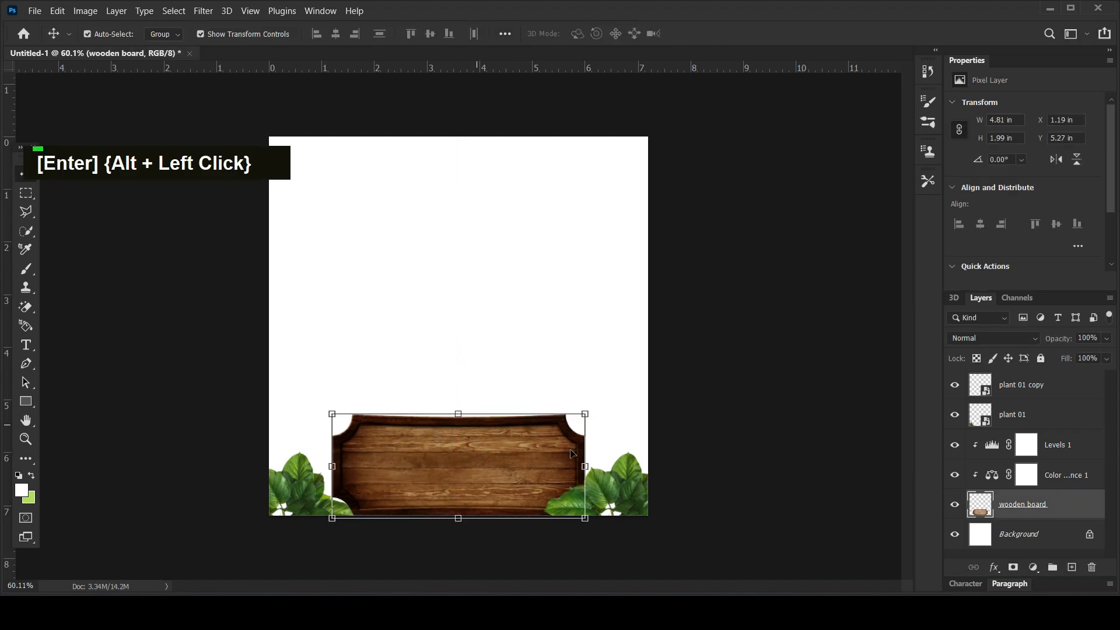
pyautogui.click(707, 453)
# Step: Place 02.png from the image folder over the board's lower-left corner, shrunk and rotated 75°
pyautogui.click(251, 612)
pyautogui.moveTo(548, 222); pyautogui.dragTo(427, 500)
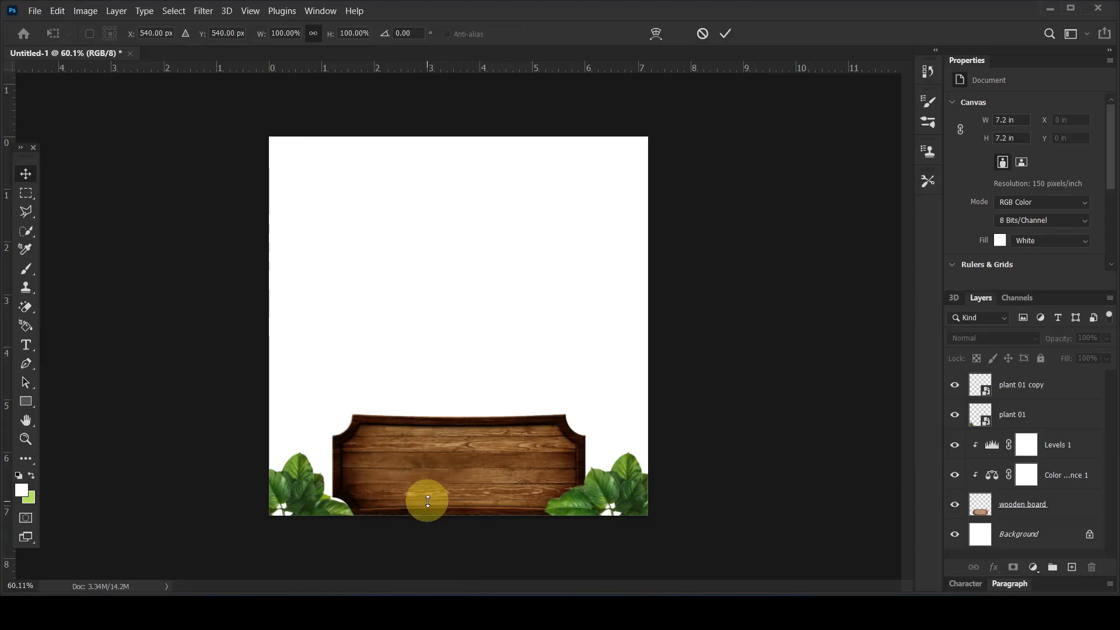
pyautogui.moveTo(647, 137); pyautogui.dragTo(403, 501)
pyautogui.moveTo(332, 444); pyautogui.dragTo(337, 503)
pyautogui.moveTo(368, 451); pyautogui.dragTo(360, 468)
pyautogui.press('Return')
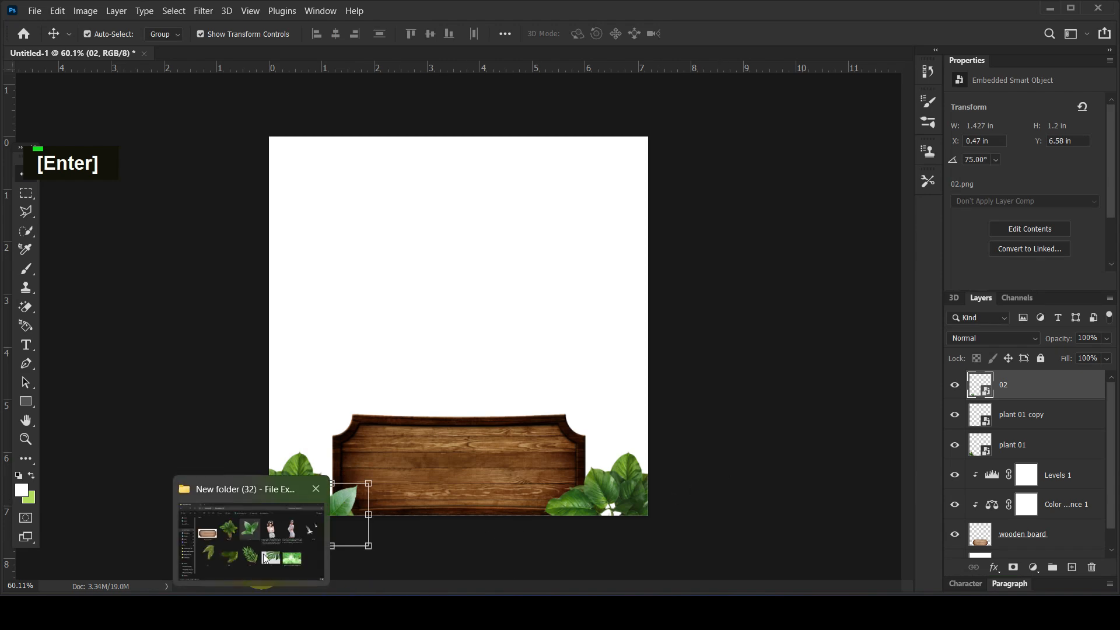
# Step: Place the 06.png palm leaf at lower right, scaled to 32.58% and rotated -11.95°, with its layer below the wooden board
pyautogui.click(305, 600)
pyautogui.moveTo(496, 417); pyautogui.dragTo(471, 492)
pyautogui.moveTo(509, 320); pyautogui.dragTo(567, 345)
pyautogui.moveTo(349, 164); pyautogui.dragTo(556, 400)
pyautogui.moveTo(589, 465); pyautogui.dragTo(599, 437)
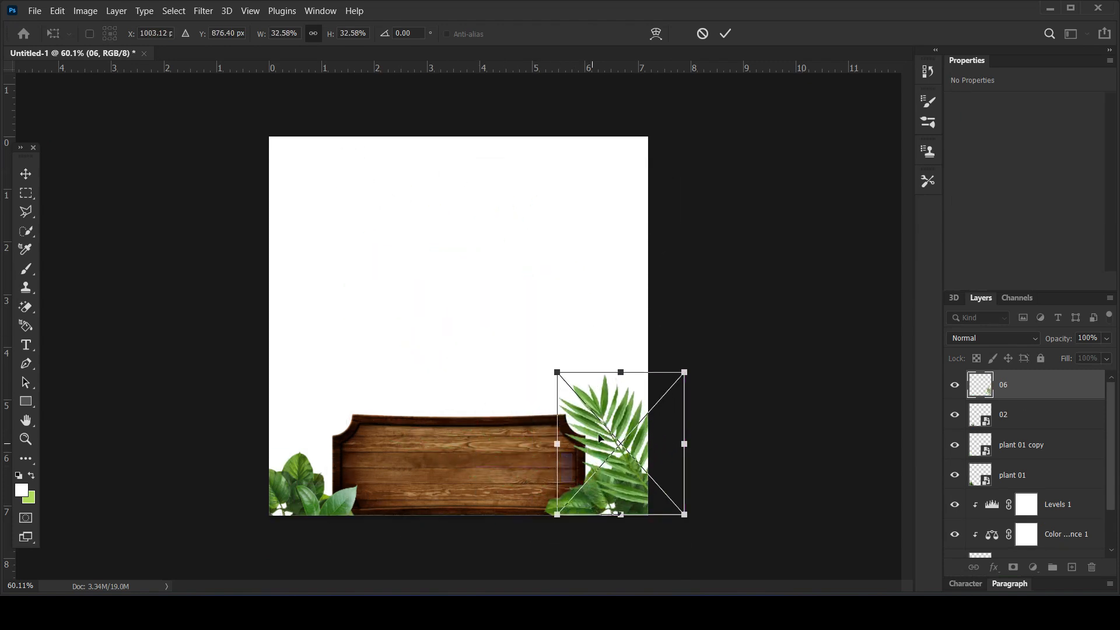
pyautogui.moveTo(697, 375); pyautogui.dragTo(650, 415)
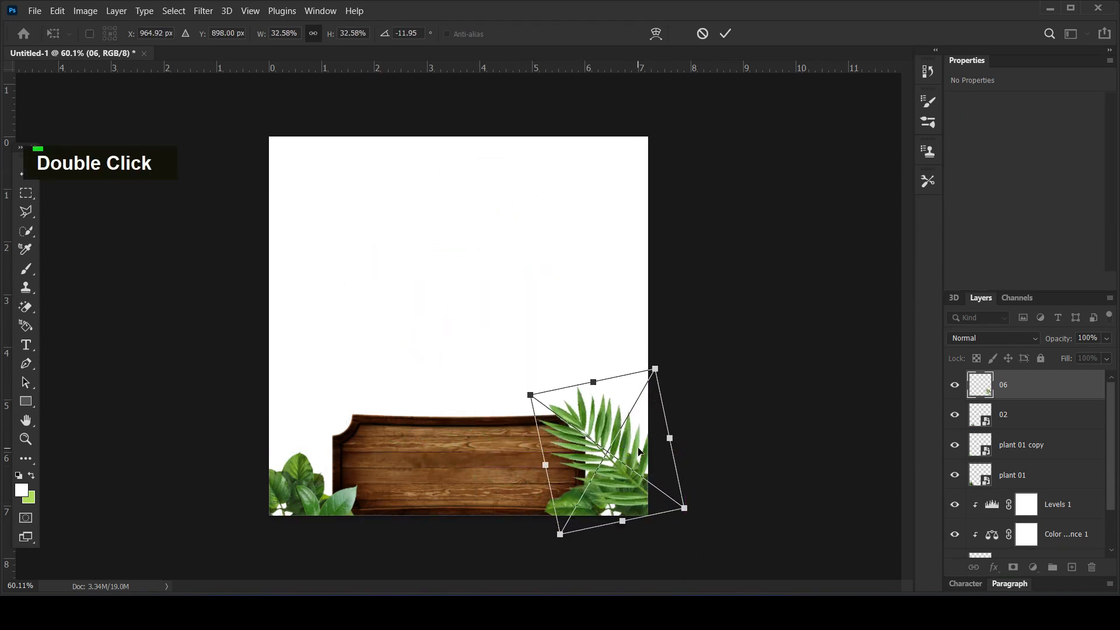
pyautogui.press('Return')
pyautogui.moveTo(1051, 386); pyautogui.dragTo(1039, 514)
pyautogui.click(839, 411)
# Step: Duplicate the palm leaf to the canvas's lower-left side behind the board and rotate the copy to about 63°
pyautogui.moveTo(604, 420); pyautogui.dragTo(414, 421)
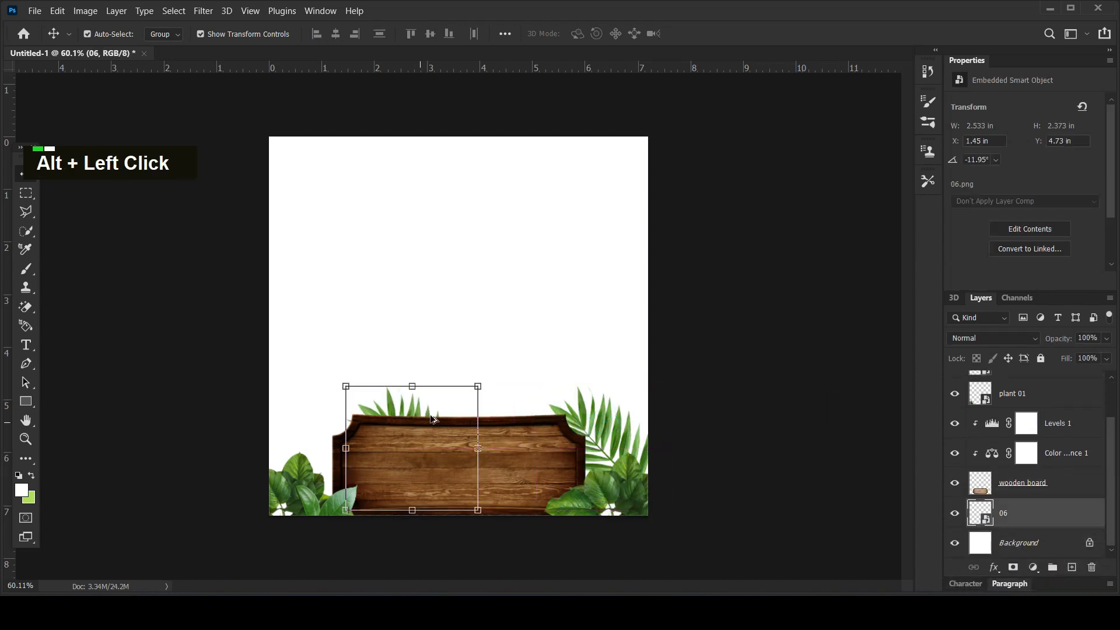
pyautogui.moveTo(499, 404); pyautogui.dragTo(485, 520)
pyautogui.moveTo(442, 417); pyautogui.dragTo(311, 451)
pyautogui.press('Return')
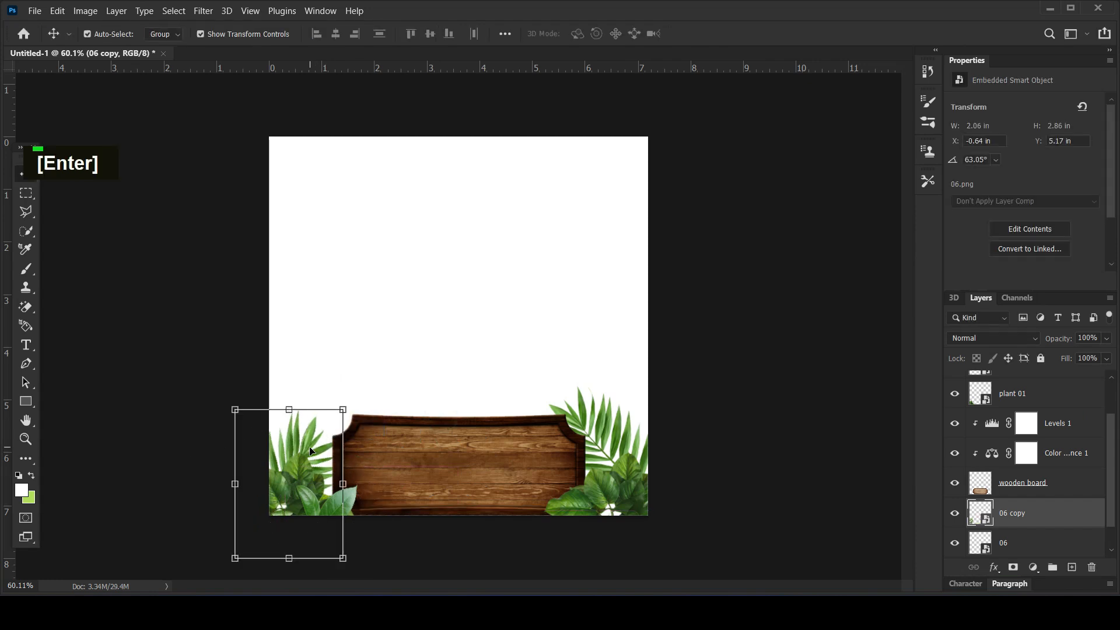
# Step: Enlarge the lower-right plant 01 copy to about 149% and fit it into the corner
pyautogui.click(301, 492)
pyautogui.click(757, 413)
pyautogui.click(594, 482)
pyautogui.click(684, 450)
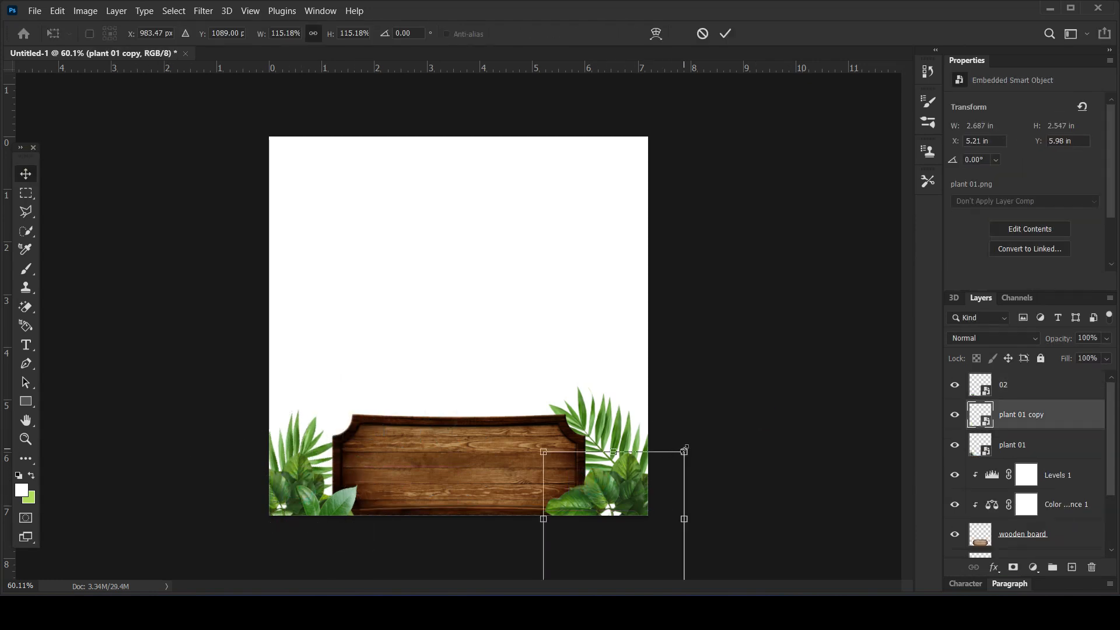
pyautogui.moveTo(684, 451); pyautogui.dragTo(725, 413)
pyautogui.moveTo(594, 470); pyautogui.dragTo(576, 495)
pyautogui.press('Return')
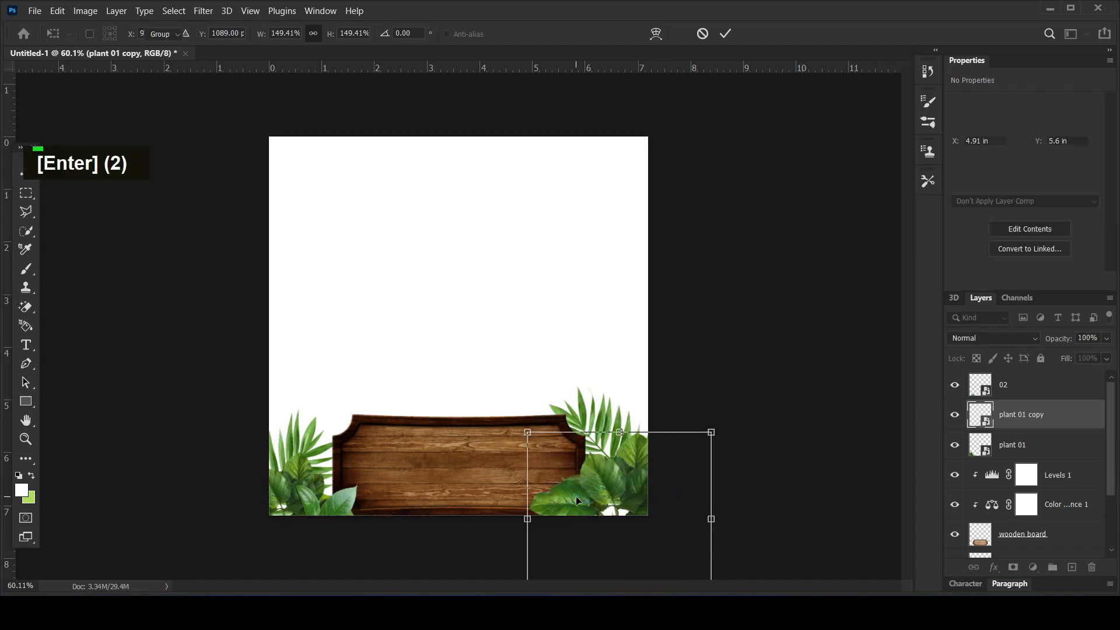
# Step: Enlarge the lower-left plant 01 to about 158% and reposition it in the corner
pyautogui.click(313, 479)
pyautogui.hotkey('ctrl', 't')
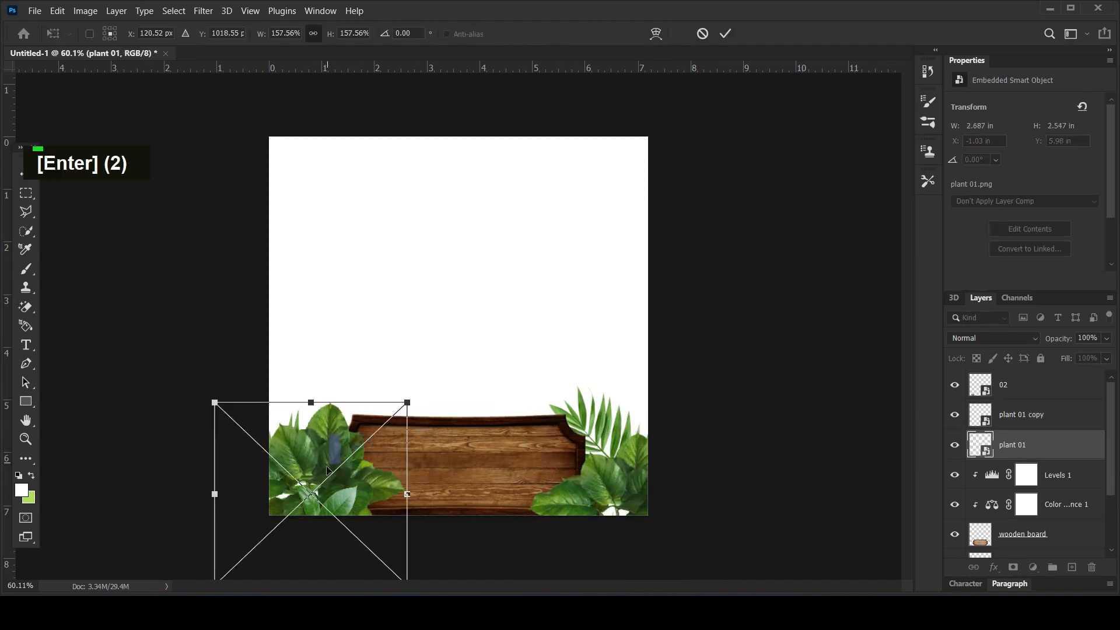
pyautogui.moveTo(327, 470); pyautogui.dragTo(310, 500)
pyautogui.press('Return')
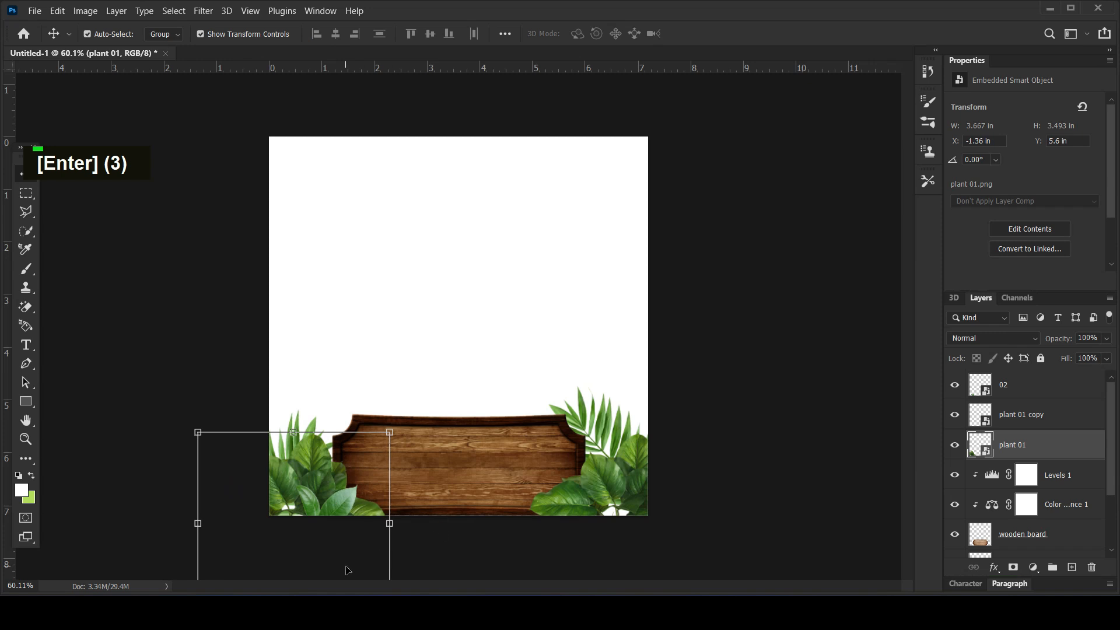
# Step: Place the 05.jpg monstera leaf just above the plant 01 layer and remove its light grey background with the Magic Eraser
pyautogui.click(251, 612)
pyautogui.moveTo(719, 412); pyautogui.dragTo(512, 475)
pyautogui.moveTo(526, 425); pyautogui.dragTo(525, 429)
pyautogui.click(26, 307)
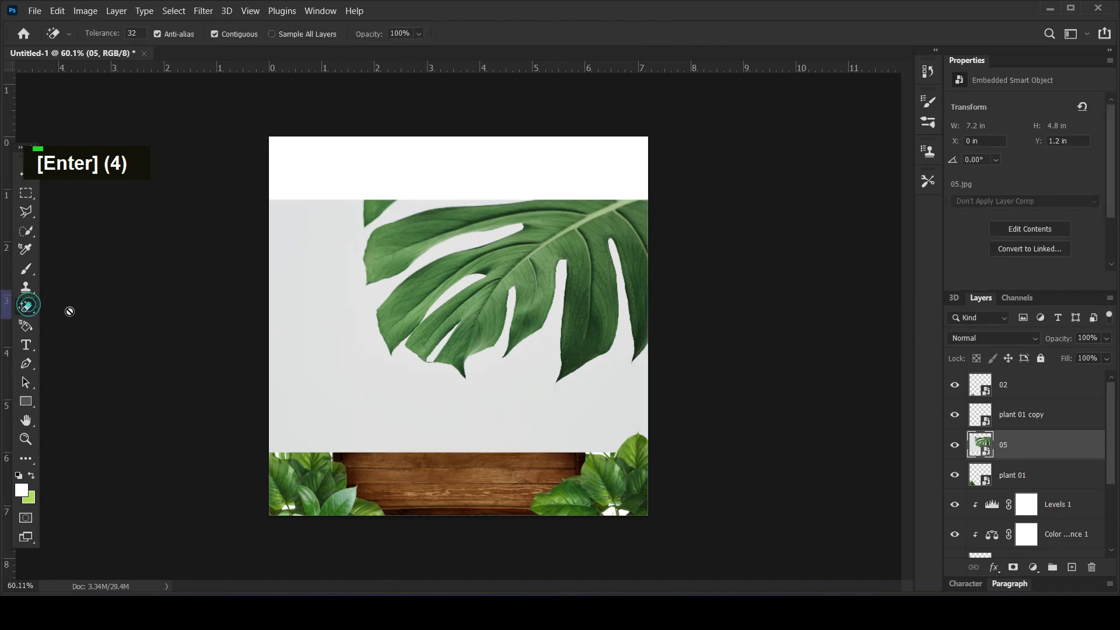
pyautogui.click(523, 404)
pyautogui.click(565, 252)
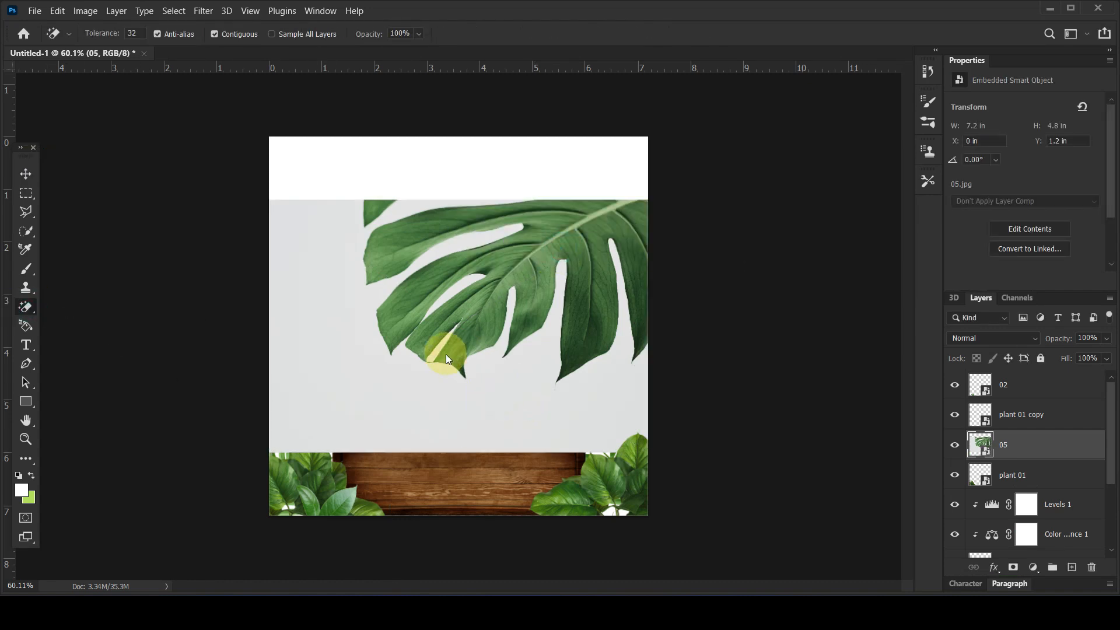
pyautogui.click(445, 354)
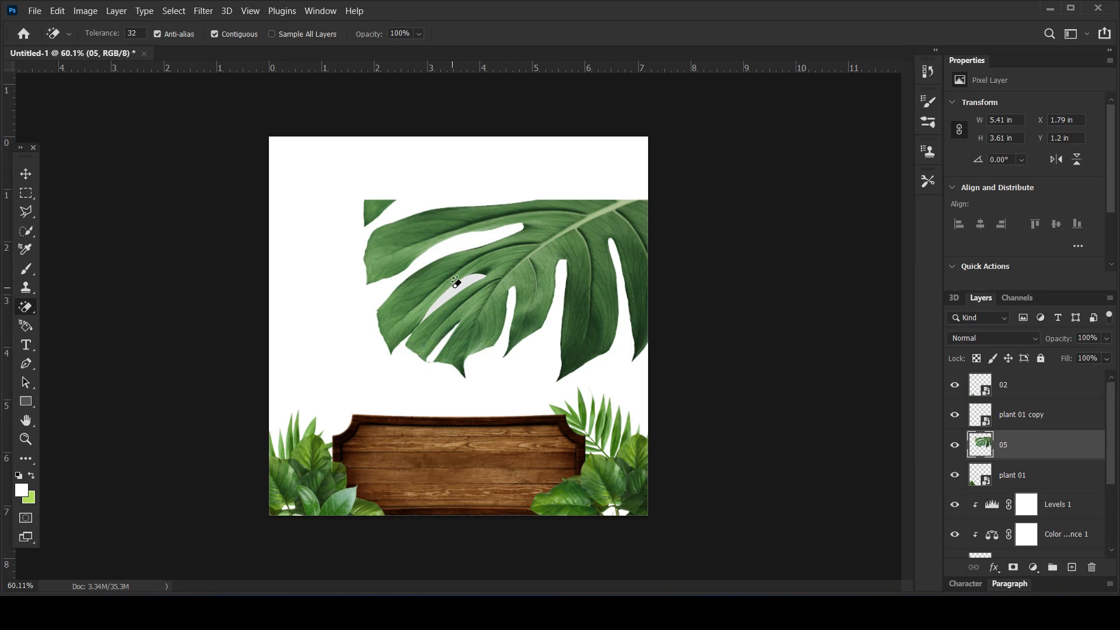
# Step: Rotate the monstera leaf a quarter turn, shrink it to about 1.37 × 2.05 in and place it behind the lower-right plant
pyautogui.click(26, 174)
pyautogui.moveTo(665, 190); pyautogui.dragTo(609, 454)
pyautogui.moveTo(407, 150); pyautogui.dragTo(536, 371)
pyautogui.moveTo(588, 400); pyautogui.dragTo(560, 378)
pyautogui.moveTo(610, 416); pyautogui.dragTo(617, 439)
pyautogui.press('Return')
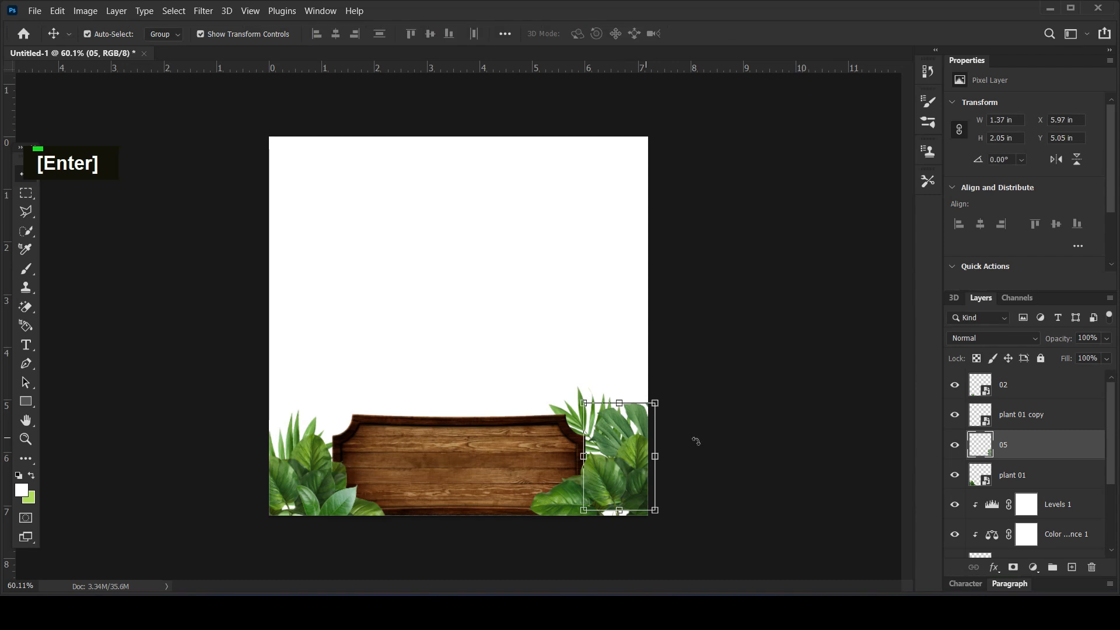
# Step: Hide the palm leaf layers 06 and 06 copy
pyautogui.scroll(-6, 961, 492)
pyautogui.click(957, 484)
pyautogui.click(956, 512)
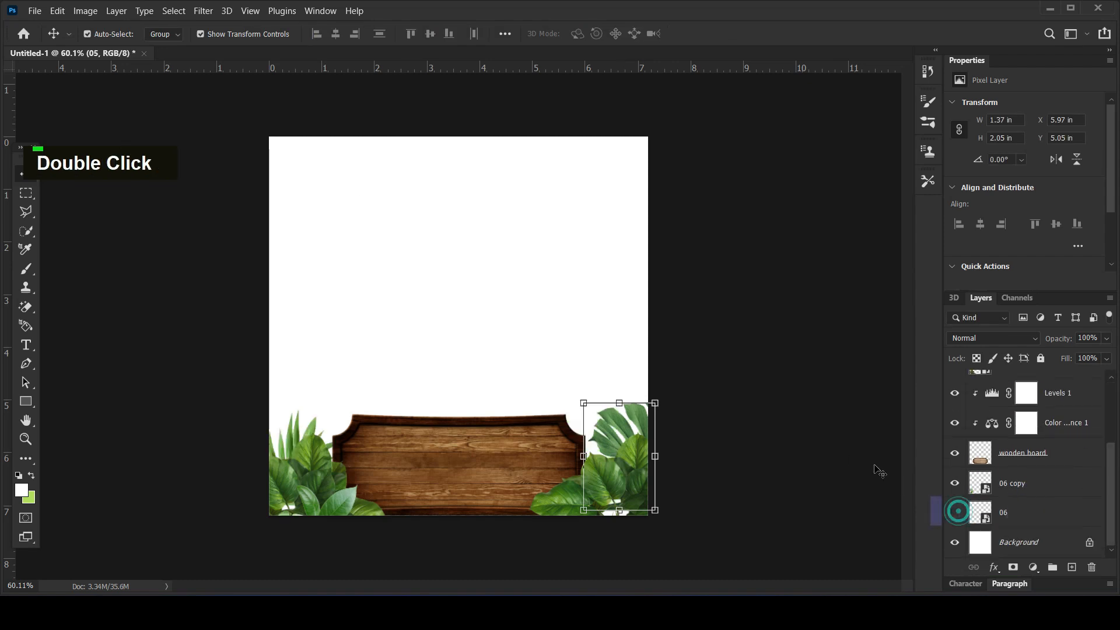
pyautogui.click(950, 488)
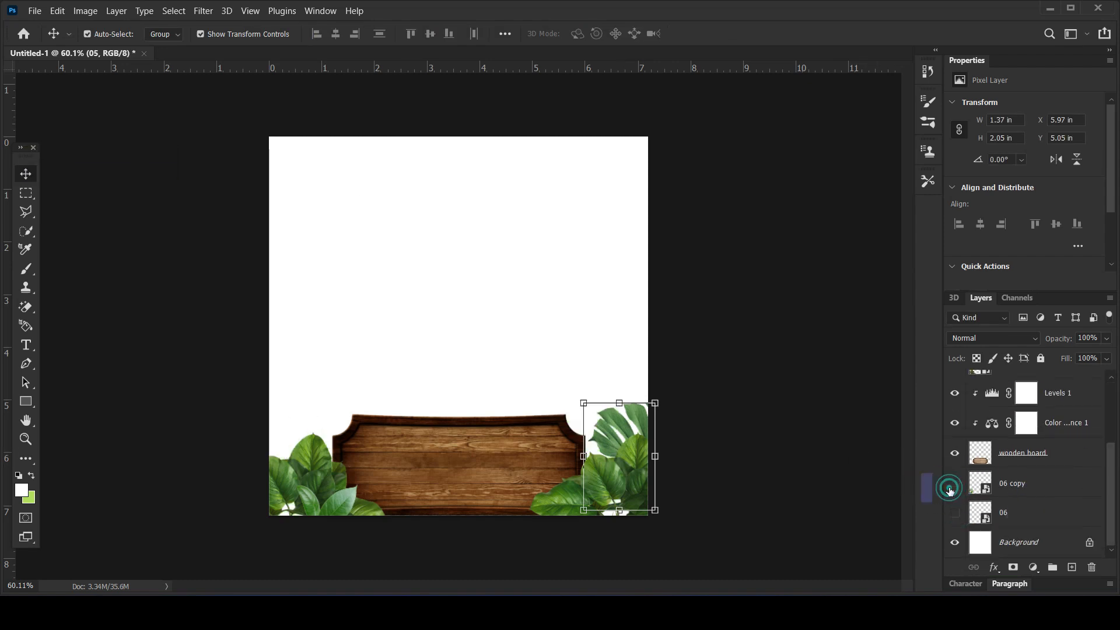
# Step: Duplicate the monstera leaf at lower left, flipped horizontally and enlarged to about 1.51 × 2.27 in, and send it behind the board
pyautogui.moveTo(628, 409); pyautogui.dragTo(302, 429)
pyautogui.hotkey('ctrl', 't')
pyautogui.rightClick(511, 432)
pyautogui.click(545, 367)
pyautogui.moveTo(339, 402); pyautogui.dragTo(348, 391)
pyautogui.press('Return')
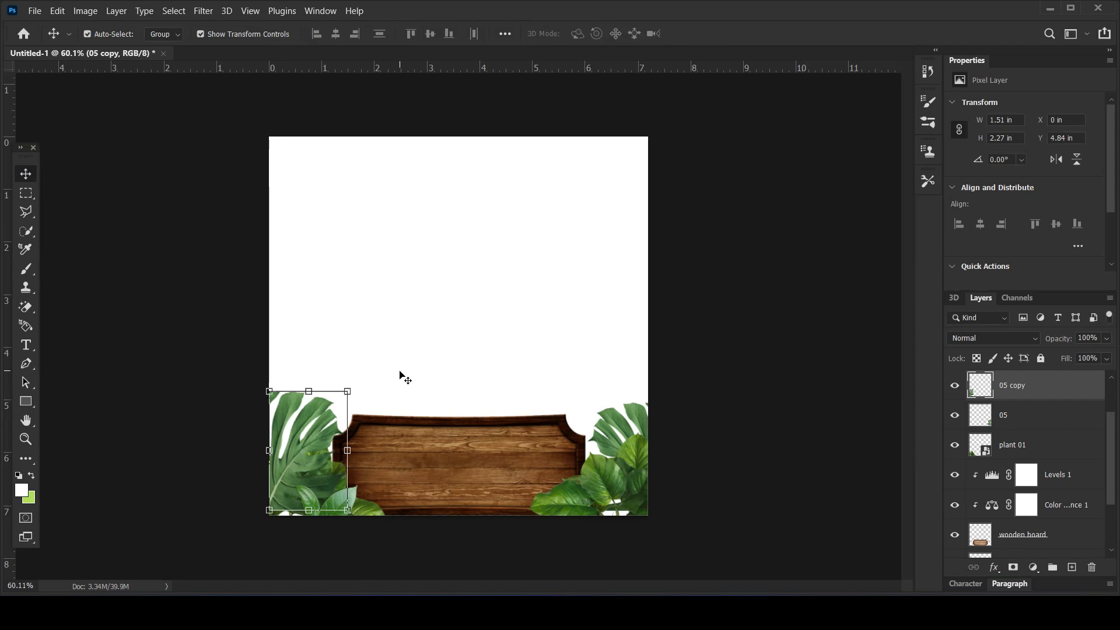
pyautogui.moveTo(1011, 386); pyautogui.dragTo(992, 519)
pyautogui.click(893, 416)
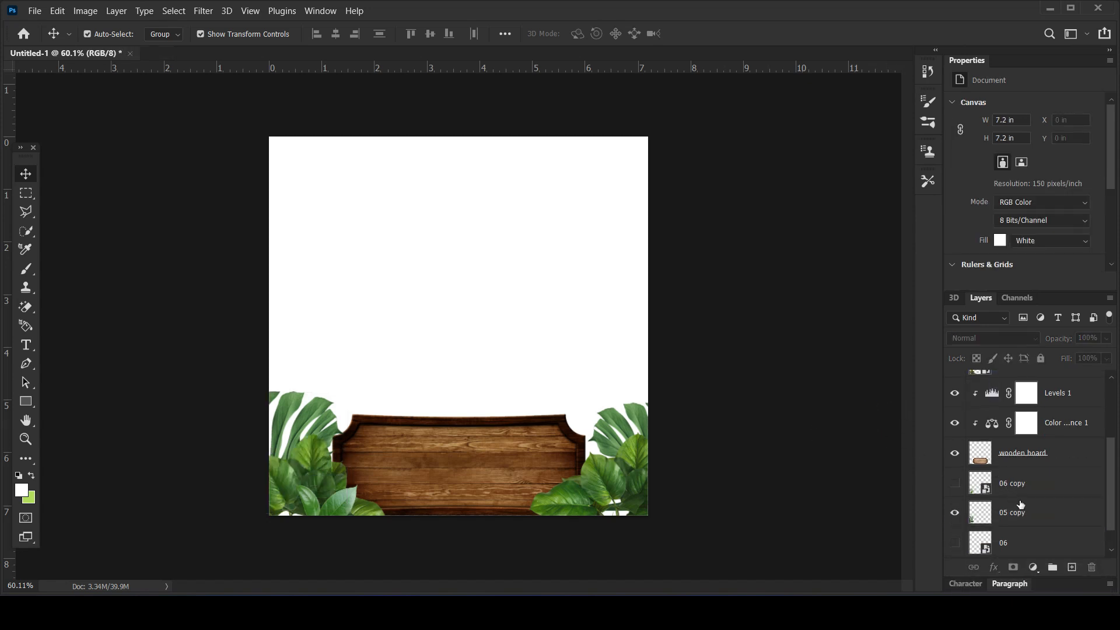
# Step: Delete the hidden palm leaf layers 06 and 06 copy, keeping 05 copy
pyautogui.scroll(-2, 1021, 505)
pyautogui.click(1021, 454)
pyautogui.keyDown('shift'); pyautogui.click(1022, 517); pyautogui.keyUp('shift')
pyautogui.keyDown('ctrl'); pyautogui.click(1060, 493); pyautogui.keyUp('ctrl')
pyautogui.press('Delete')
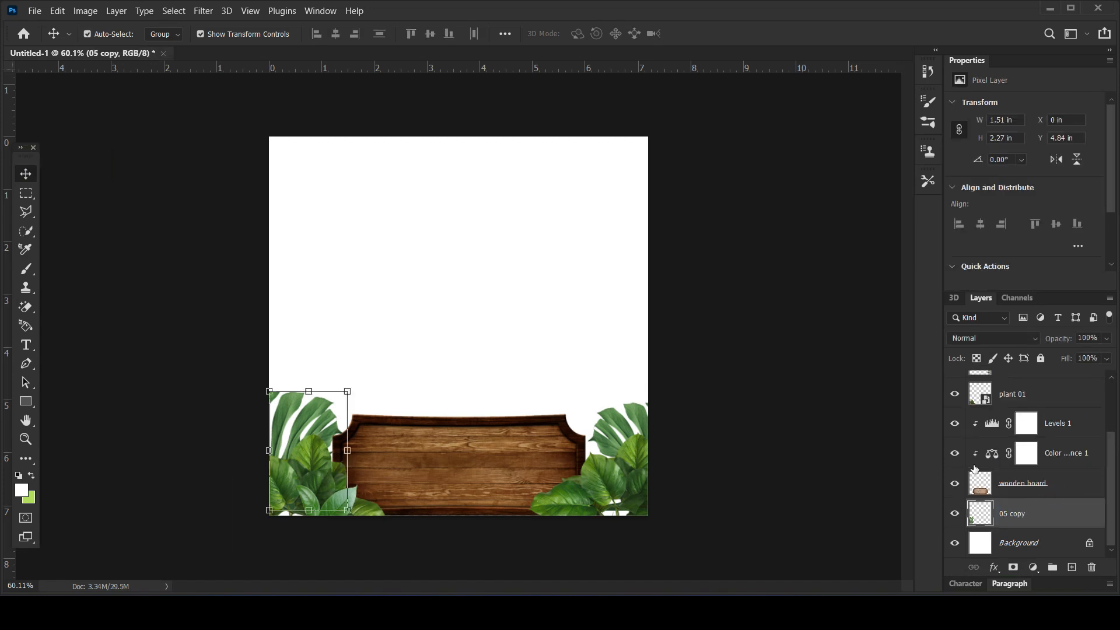
pyautogui.click(839, 369)
# Step: Move the 05 copy layer directly below plant 01, then group all the plant and leaf layers
pyautogui.moveTo(1003, 518); pyautogui.dragTo(1021, 410)
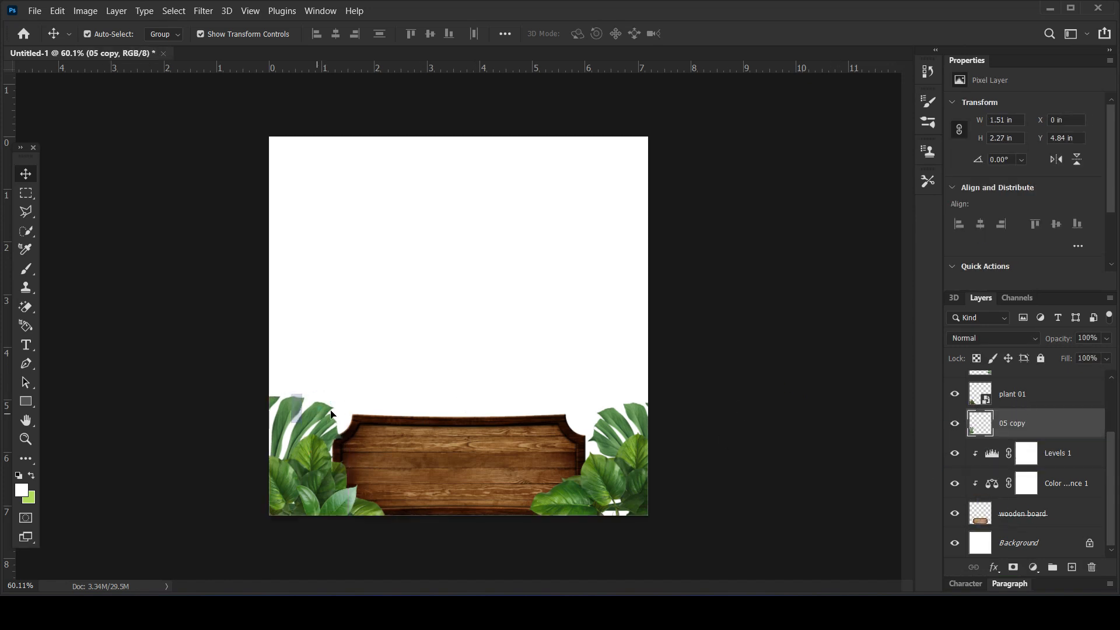
pyautogui.scroll(4, 1073, 426)
pyautogui.keyDown('shift'); pyautogui.click(1044, 388); pyautogui.keyUp('shift')
pyautogui.moveTo(1035, 500); pyautogui.dragTo(1052, 568)
# Step: Add a Levels adjustment clipped to the plant group and set its midtones to about 0.85
pyautogui.click(1033, 567)
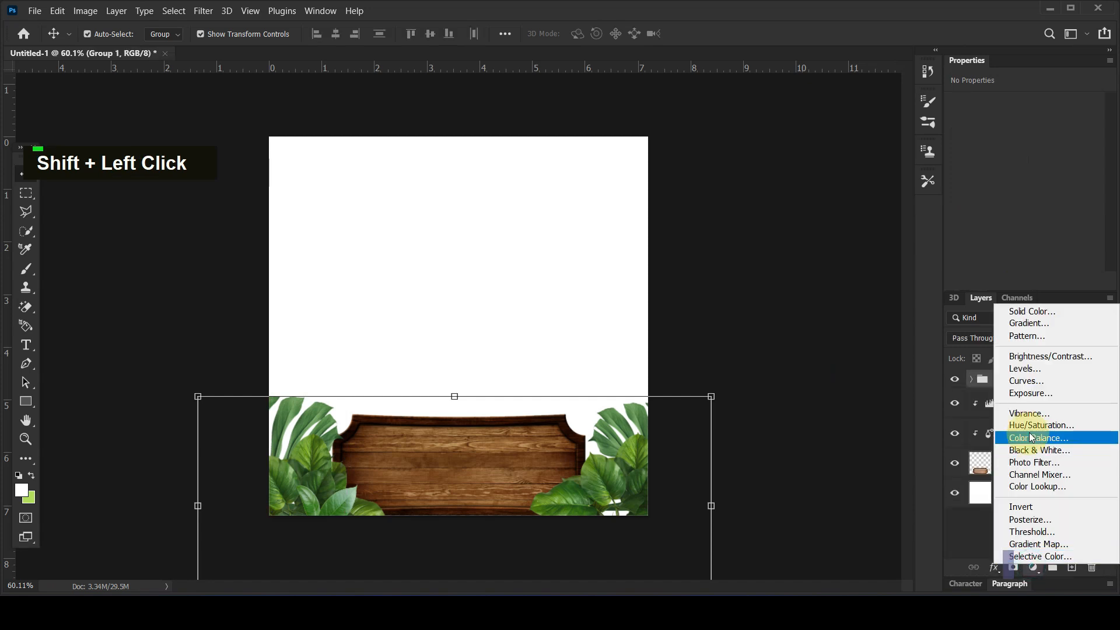
pyautogui.click(1022, 368)
pyautogui.click(1008, 283)
pyautogui.moveTo(1043, 209); pyautogui.dragTo(1045, 209)
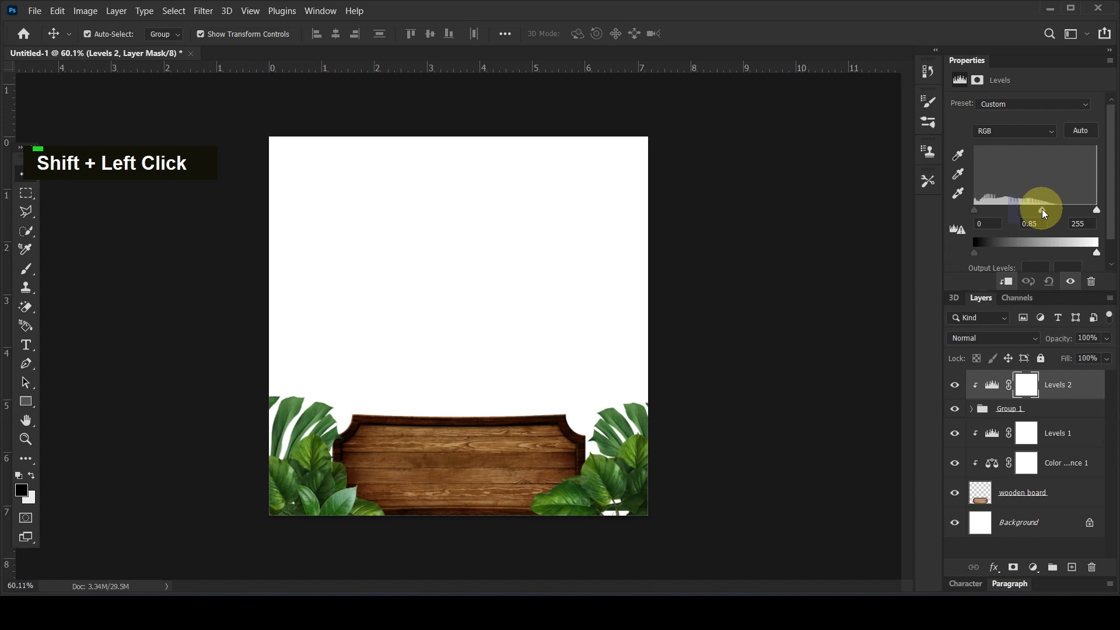
pyautogui.click(861, 281)
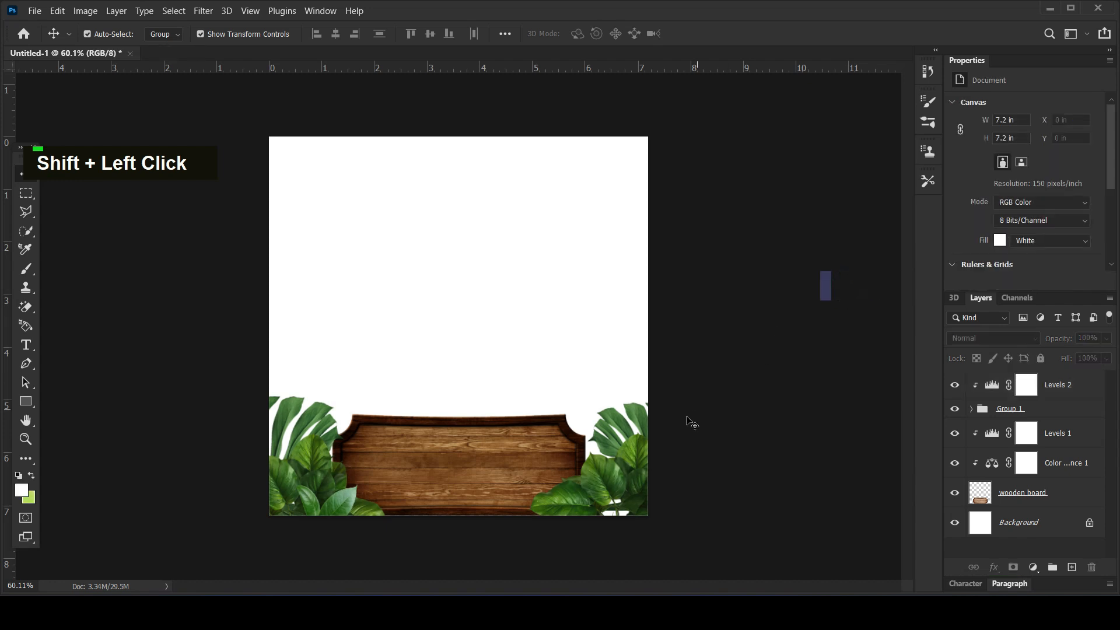
# Step: Shift the plant and leaf group slightly to the left along the bottom of the canvas
pyautogui.click(620, 454)
pyautogui.moveTo(626, 464); pyautogui.dragTo(618, 462)
pyautogui.click(770, 305)
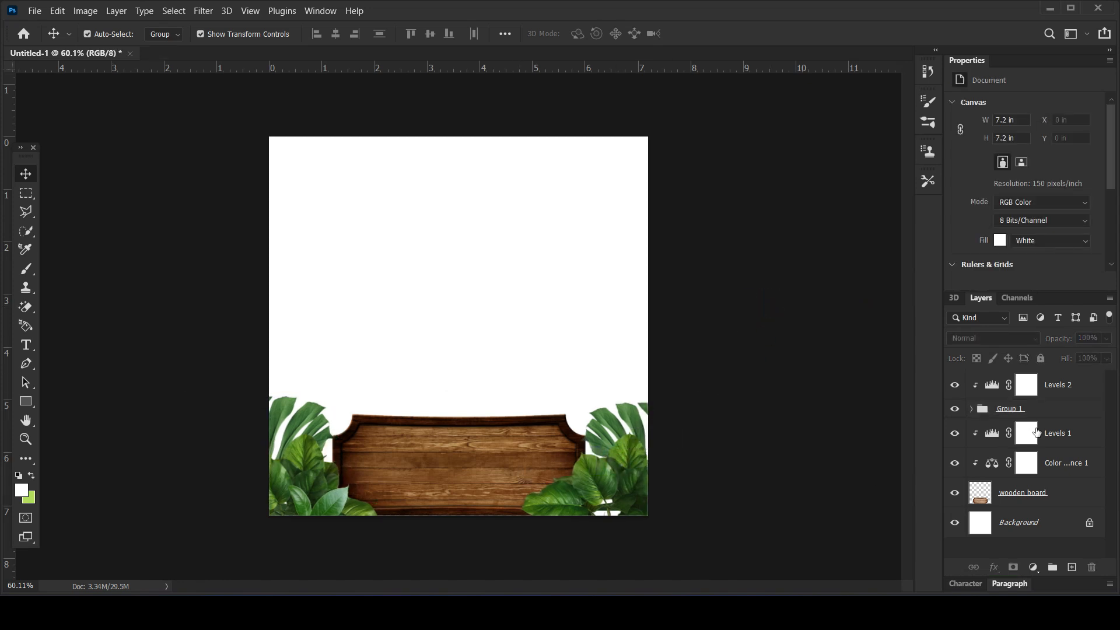
# Step: Place the plant 01 image directly above the Background layer, scaled to about 3 × 2.85 in and rising behind the board's upper edge
pyautogui.click(1043, 521)
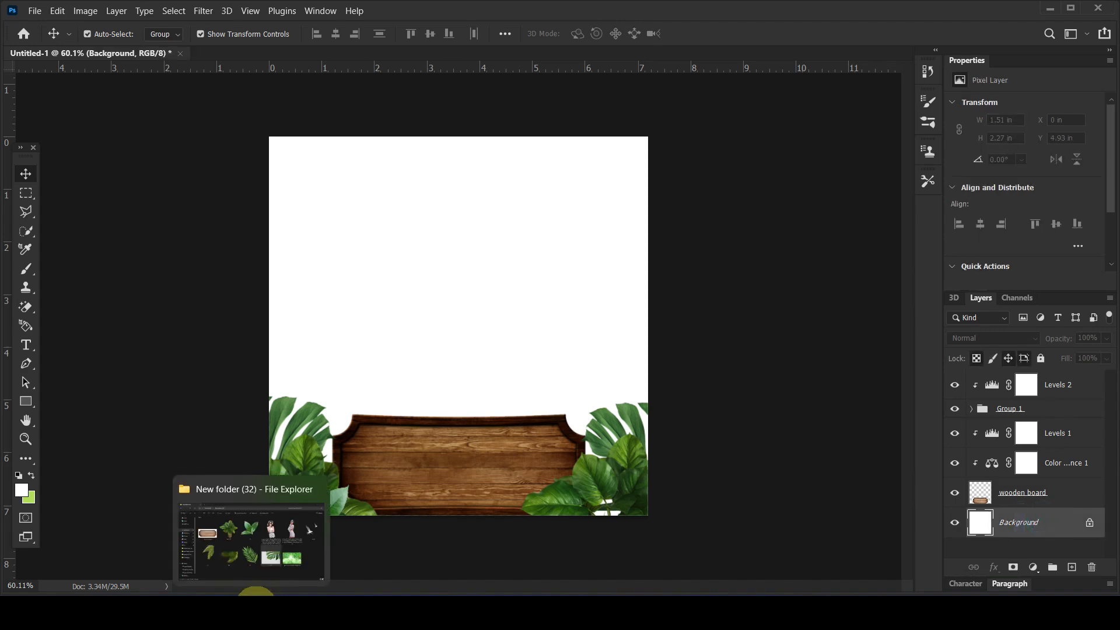
pyautogui.click(258, 608)
pyautogui.moveTo(396, 239); pyautogui.dragTo(456, 479)
pyautogui.moveTo(395, 384); pyautogui.dragTo(361, 418)
pyautogui.moveTo(452, 345); pyautogui.dragTo(438, 447)
pyautogui.press('Return')
# Step: Duplicate the plant behind the board to the right, rotated about 31.7° and reduced to about 2.5 × 2.6 in
pyautogui.moveTo(430, 397); pyautogui.dragTo(502, 411)
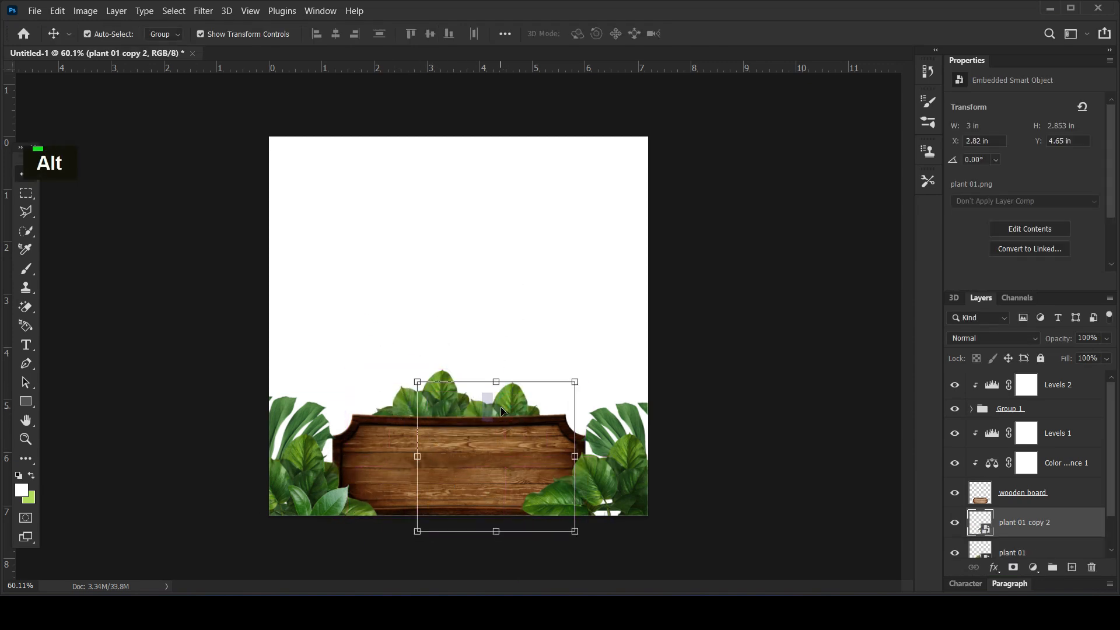
pyautogui.moveTo(587, 372); pyautogui.dragTo(620, 425)
pyautogui.press('Return')
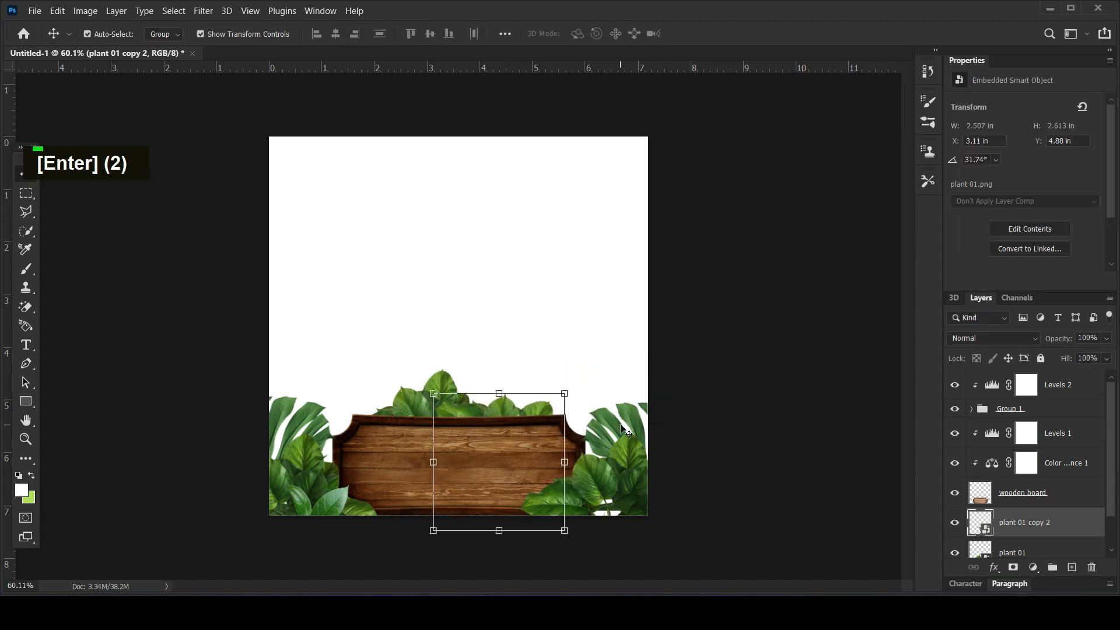
pyautogui.click(810, 361)
# Step: Place the green-leaves-bokeh-background image, rotated 180° and scaled to about 8.97 × 5.48 in over the lower part of the canvas
pyautogui.moveTo(258, 589)
pyautogui.click(250, 543)
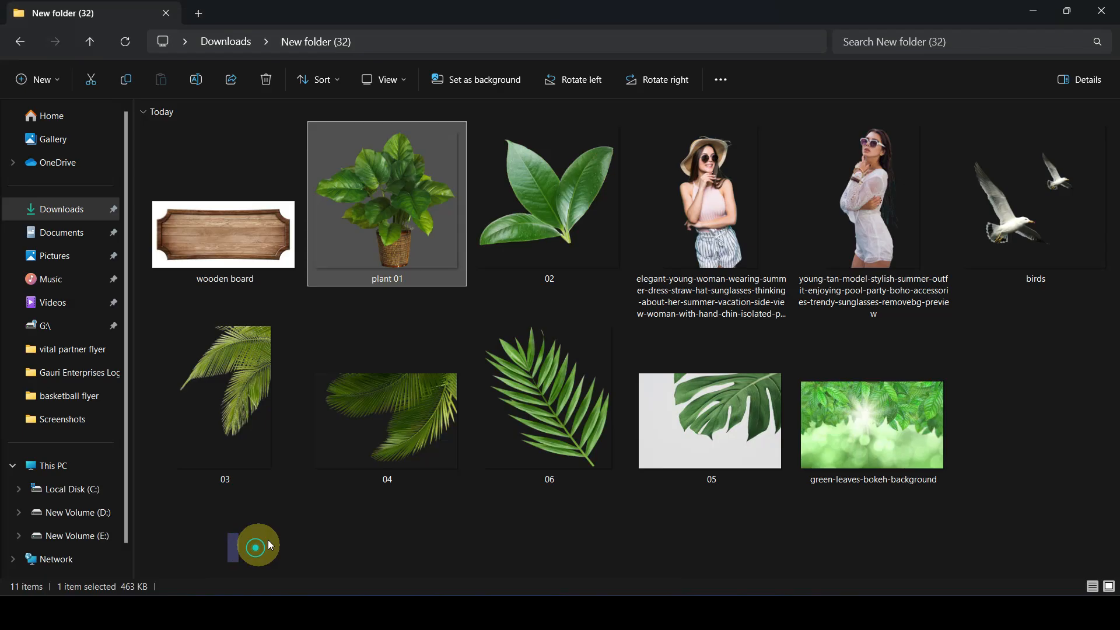
pyautogui.moveTo(728, 224); pyautogui.dragTo(625, 350)
pyautogui.click(890, 424)
pyautogui.moveTo(890, 425); pyautogui.dragTo(480, 355)
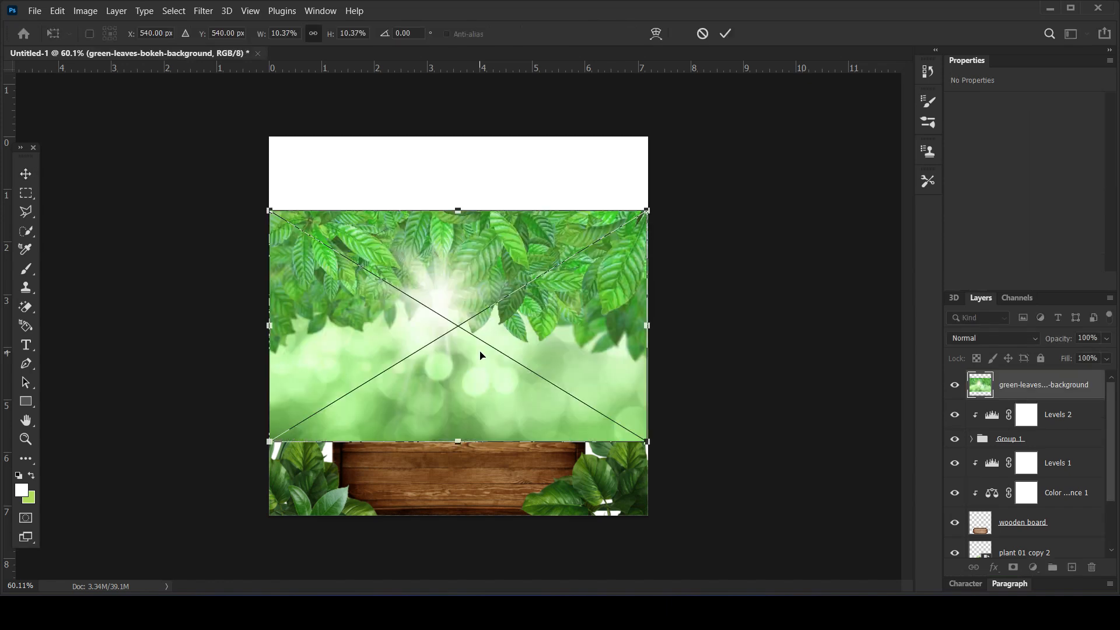
pyautogui.moveTo(661, 209); pyautogui.dragTo(345, 371)
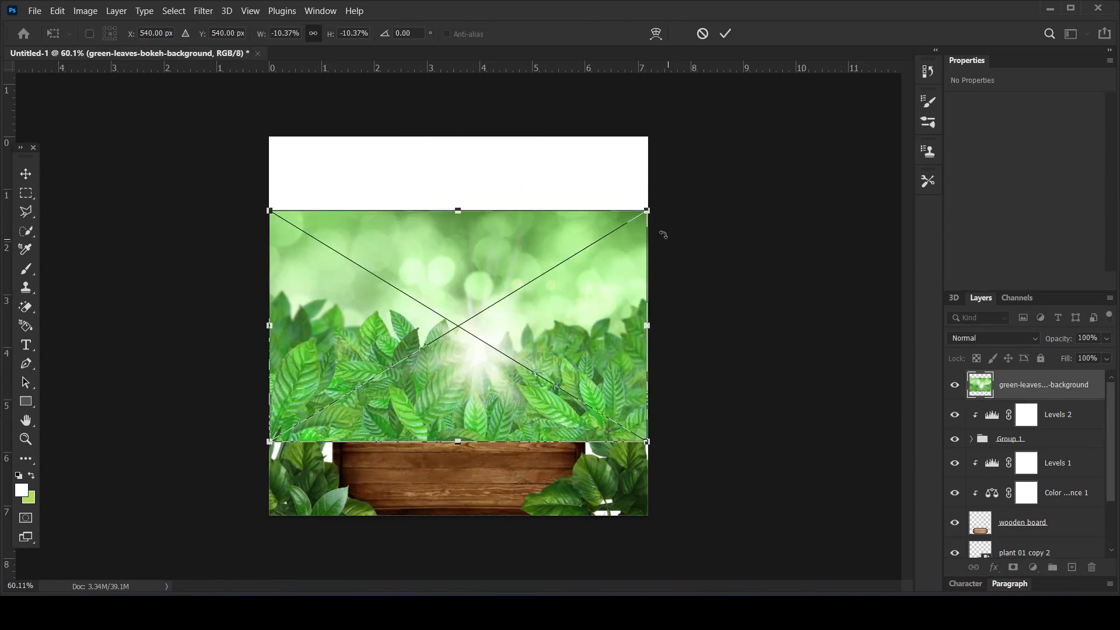
pyautogui.moveTo(648, 212); pyautogui.dragTo(694, 180)
pyautogui.moveTo(622, 241); pyautogui.dragTo(607, 316)
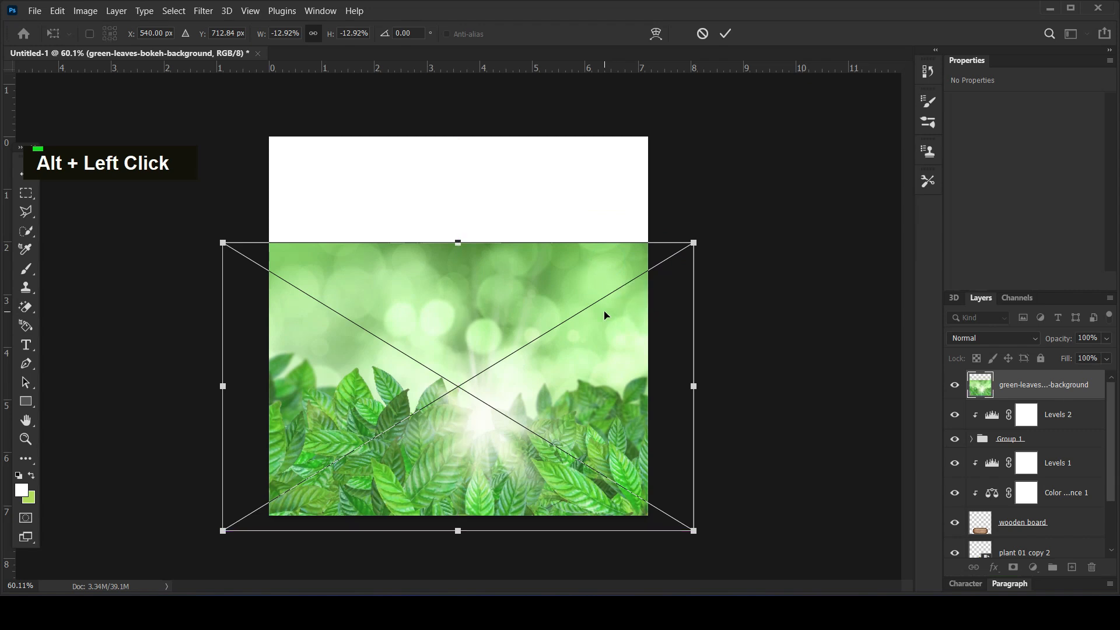
pyautogui.press('Return')
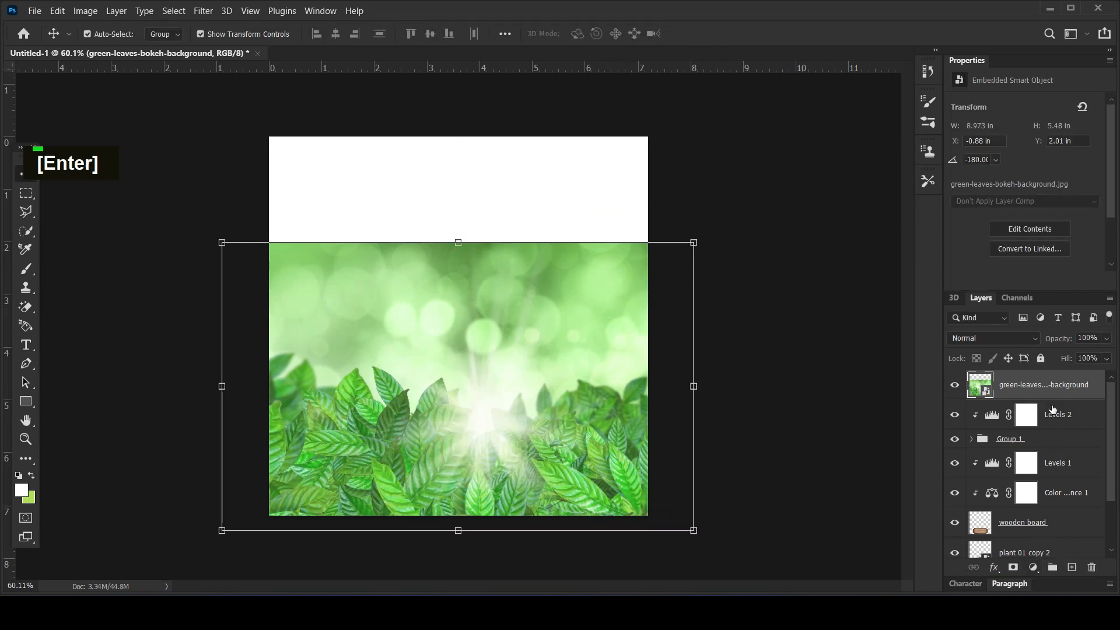
# Step: Move the bokeh background layer directly above Background and stretch it upward to about 6.47 in high
pyautogui.moveTo(1050, 385); pyautogui.dragTo(1025, 530)
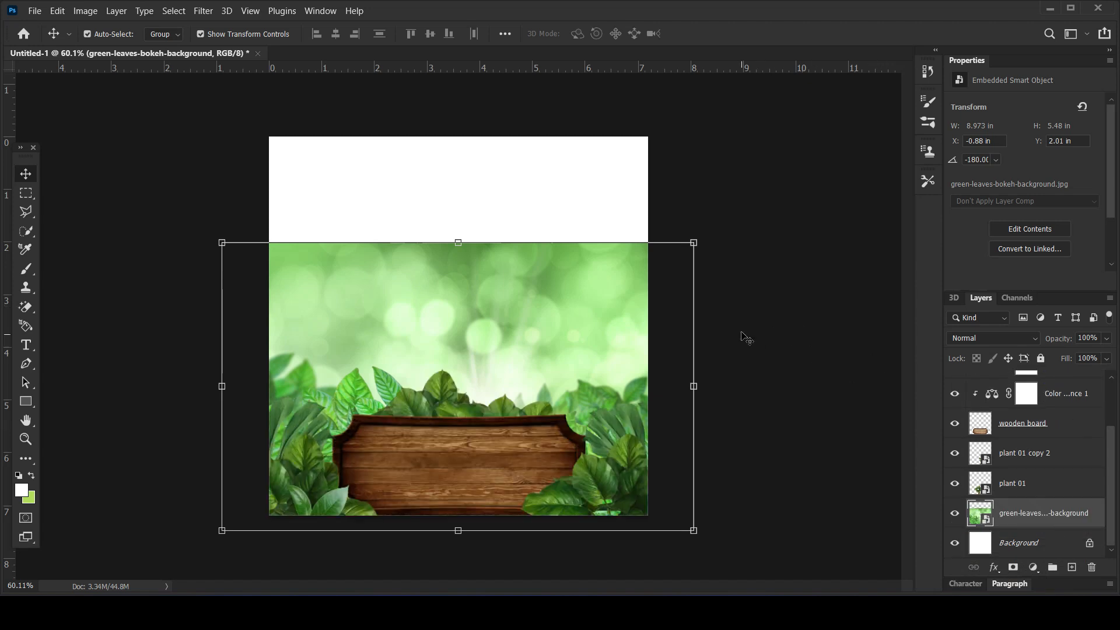
pyautogui.moveTo(458, 242); pyautogui.dragTo(458, 191)
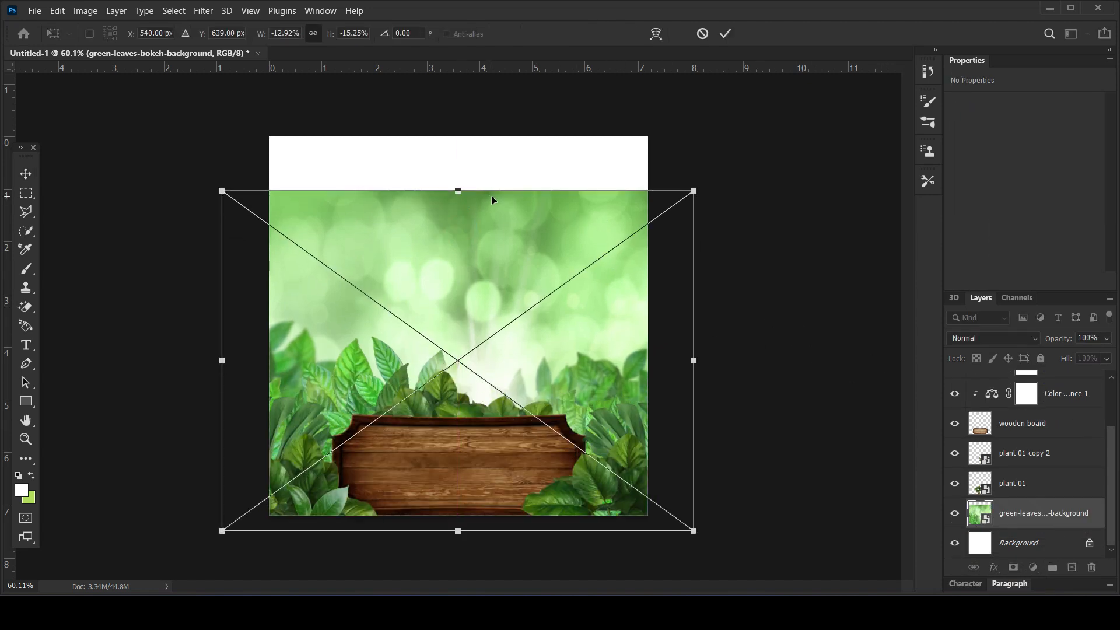
pyautogui.press('Return')
# Step: Apply a Gaussian Blur with a radius of 5.6 pixels to the bokeh background
pyautogui.click(203, 11)
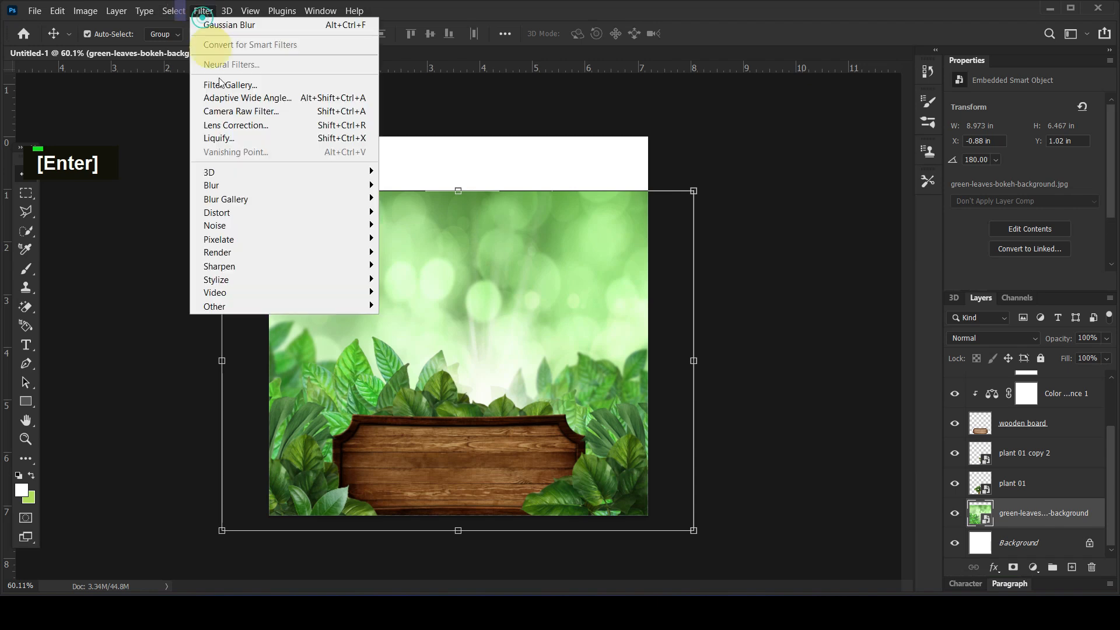
pyautogui.moveTo(271, 185)
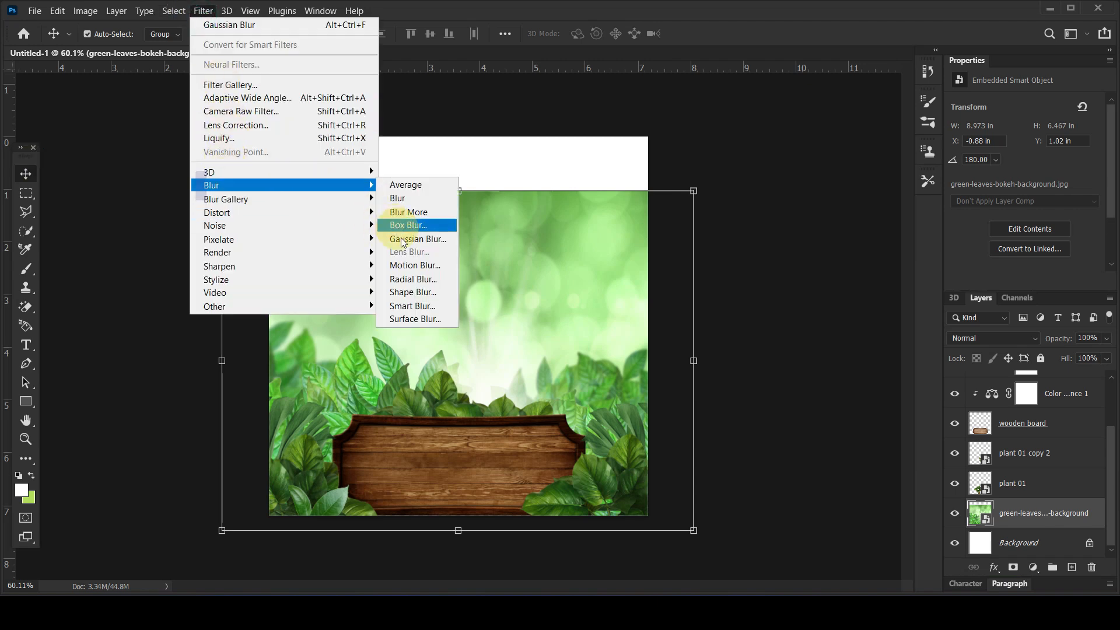
pyautogui.click(402, 238)
pyautogui.moveTo(790, 389); pyautogui.dragTo(798, 387)
pyautogui.click(927, 192)
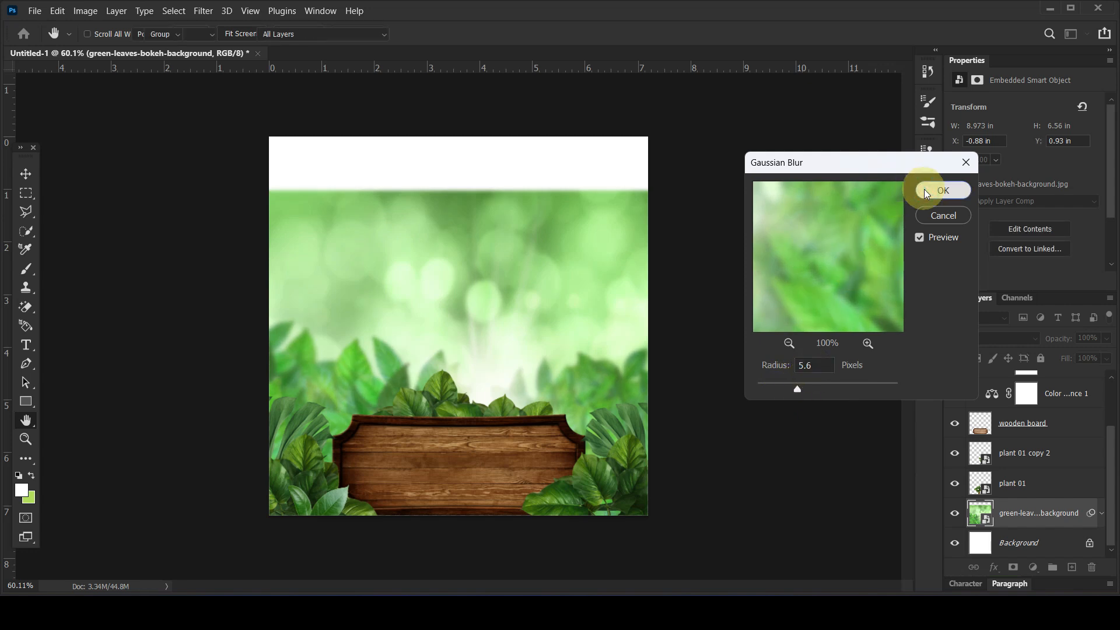
# Step: Add a Levels adjustment clipped to the bokeh background and set its midtones to 0.79
pyautogui.click(1033, 567)
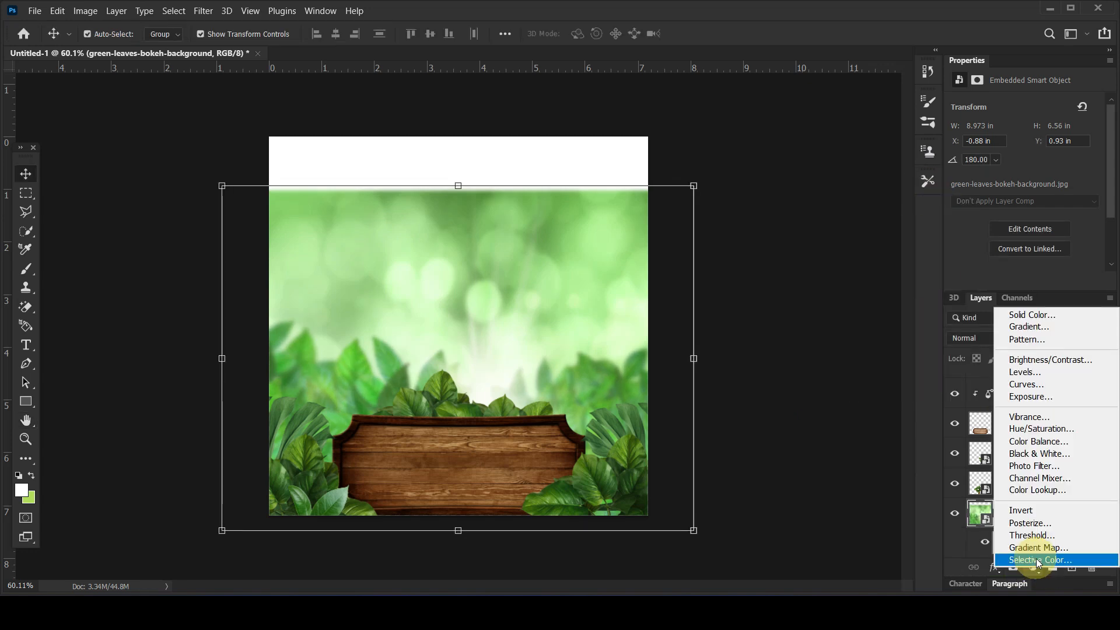
pyautogui.click(1048, 370)
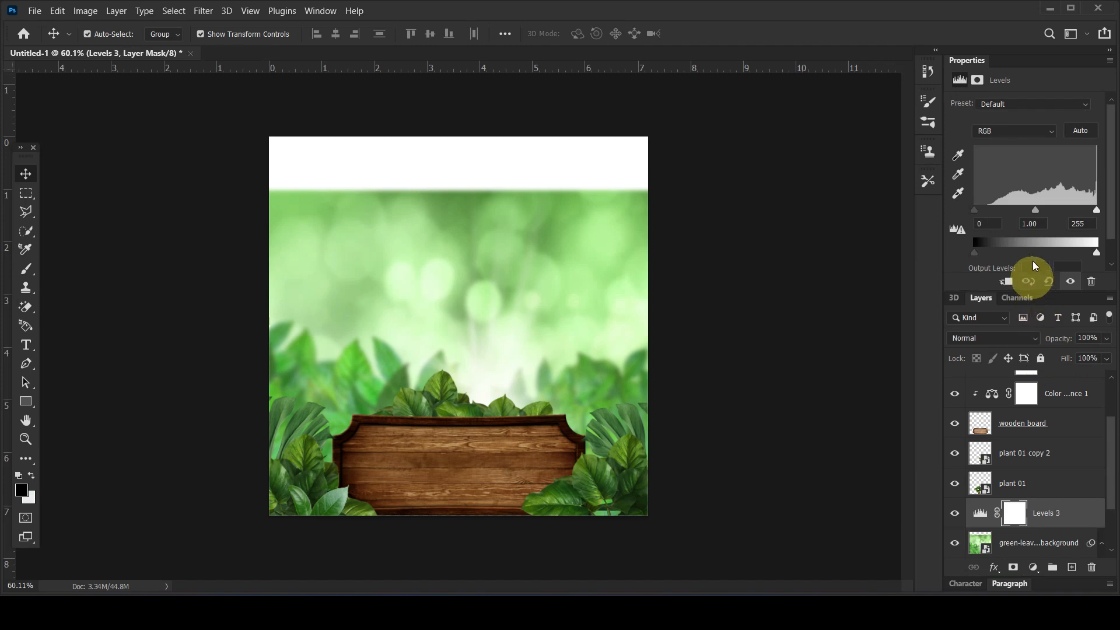
pyautogui.click(1028, 281)
pyautogui.moveTo(1036, 209); pyautogui.dragTo(1048, 215)
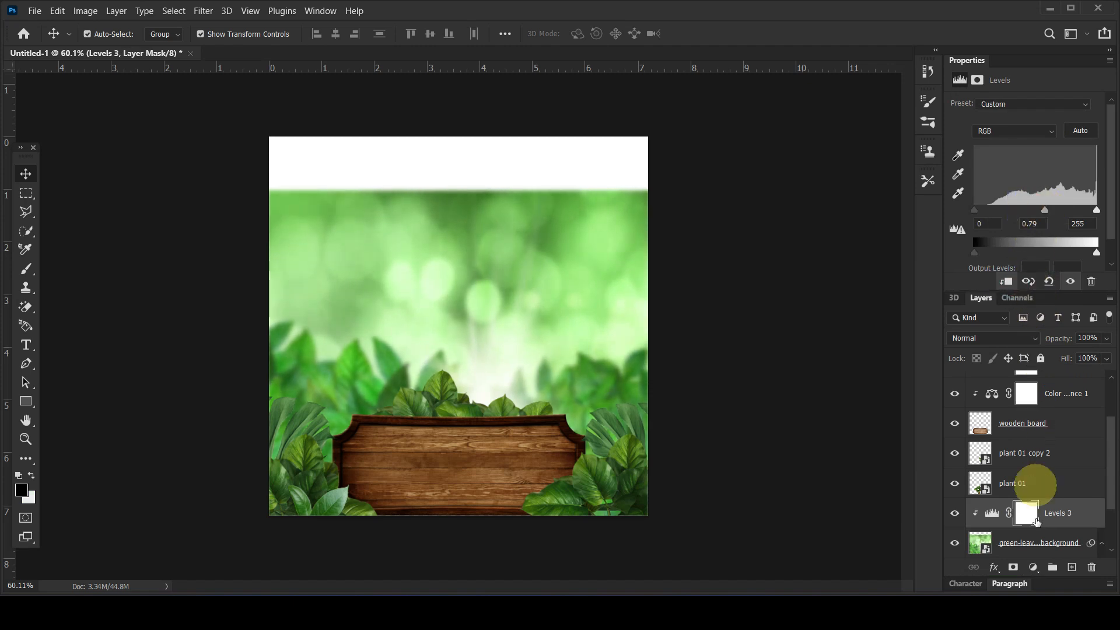
# Step: Add a Curves adjustment directly above the bokeh background and darken it by lowering one shadow point and one highlight point
pyautogui.click(1038, 543)
pyautogui.click(1033, 567)
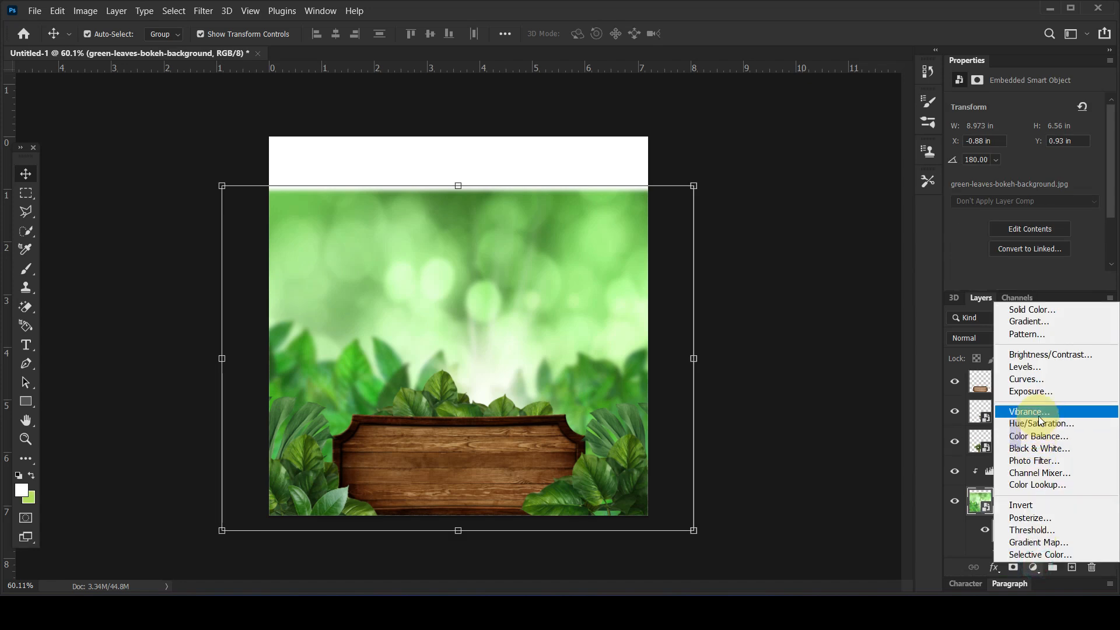
pyautogui.click(1030, 379)
pyautogui.moveTo(1027, 221); pyautogui.dragTo(1021, 222)
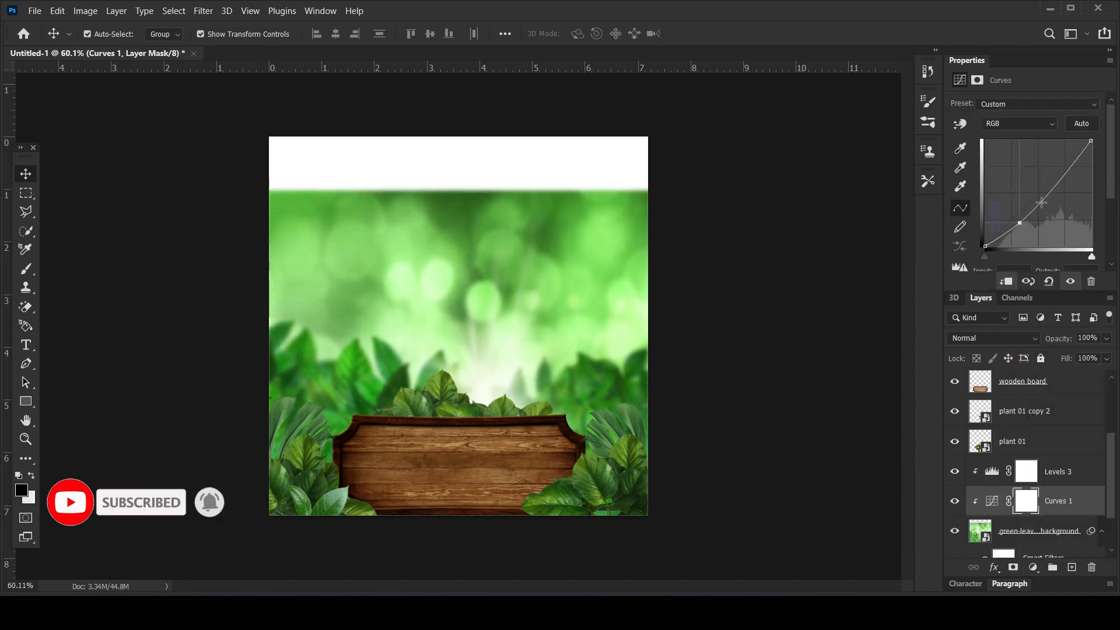
pyautogui.moveTo(1071, 175); pyautogui.dragTo(1070, 178)
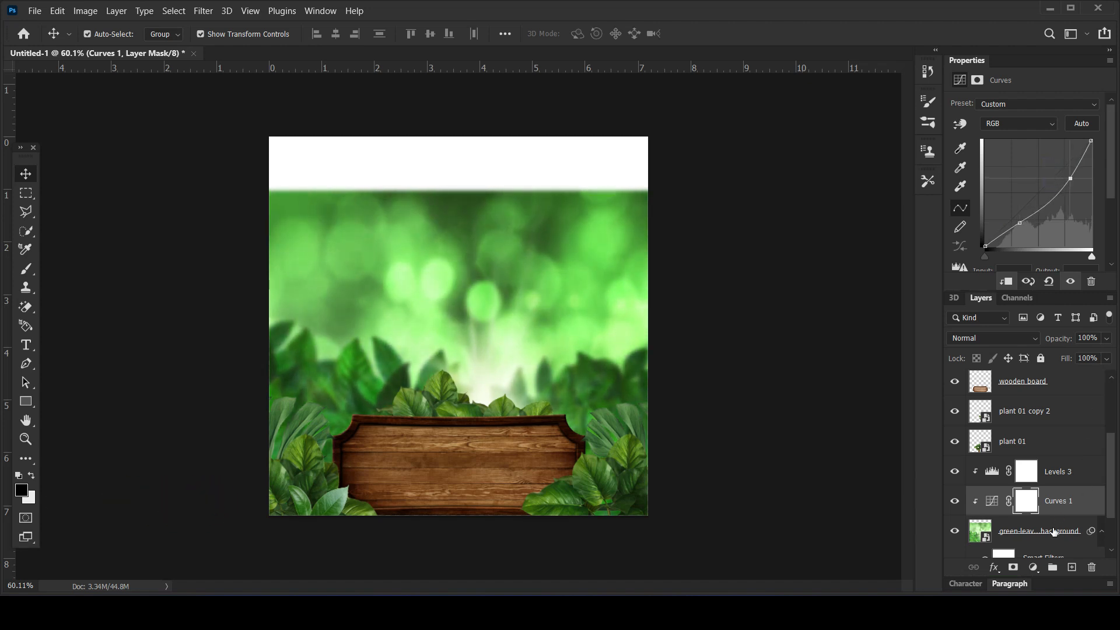
# Step: Add a layer mask to the bokeh background and fade its upper part into white with a soft 800 px black brush
pyautogui.click(1055, 532)
pyautogui.click(1013, 567)
pyautogui.click(26, 269)
pyautogui.click(285, 202)
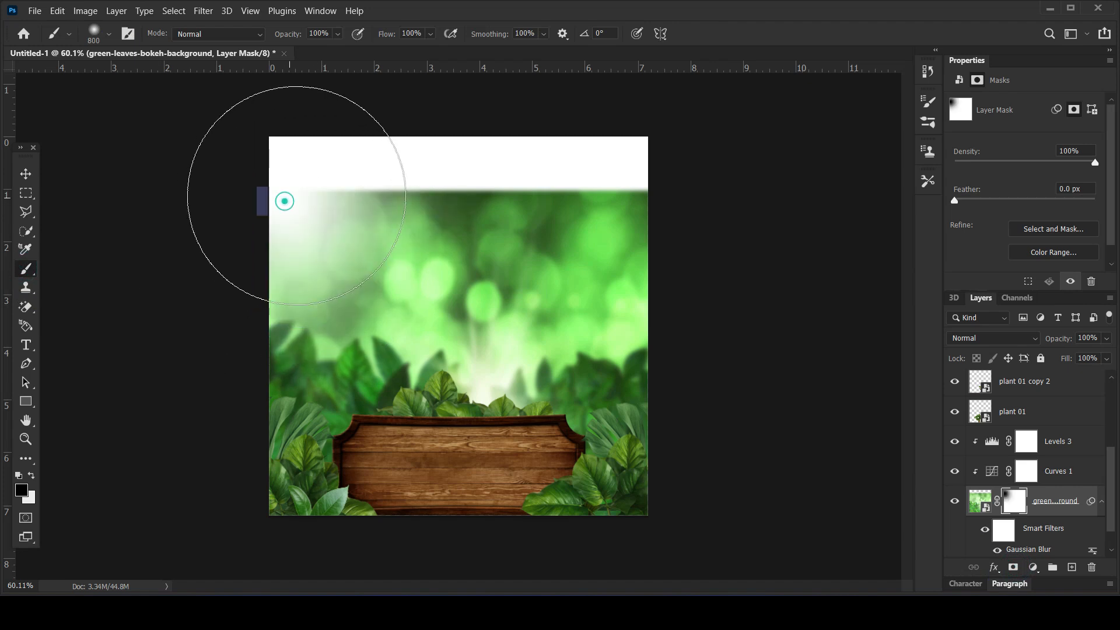
pyautogui.click(344, 183)
pyautogui.click(397, 167)
pyautogui.click(583, 131)
pyautogui.click(525, 140)
pyautogui.click(463, 127)
pyautogui.click(550, 145)
pyautogui.click(618, 161)
pyautogui.click(618, 146)
pyautogui.click(654, 142)
pyautogui.click(467, 129)
pyautogui.click(307, 121)
pyautogui.click(501, 125)
pyautogui.click(558, 123)
pyautogui.click(683, 130)
pyautogui.click(729, 135)
pyautogui.click(196, 135)
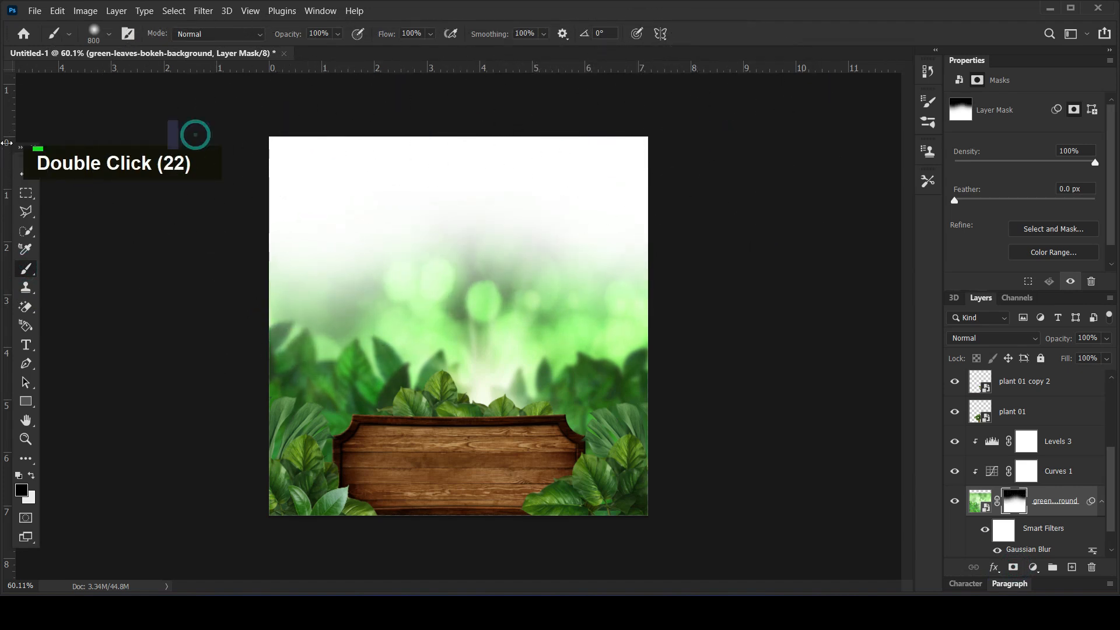
pyautogui.click(24, 175)
# Step: Place the straw-hat woman image above Levels 3, scaled to about 2.41 × 5.1 in behind the board, and shift plant 01 slightly left
pyautogui.click(1059, 441)
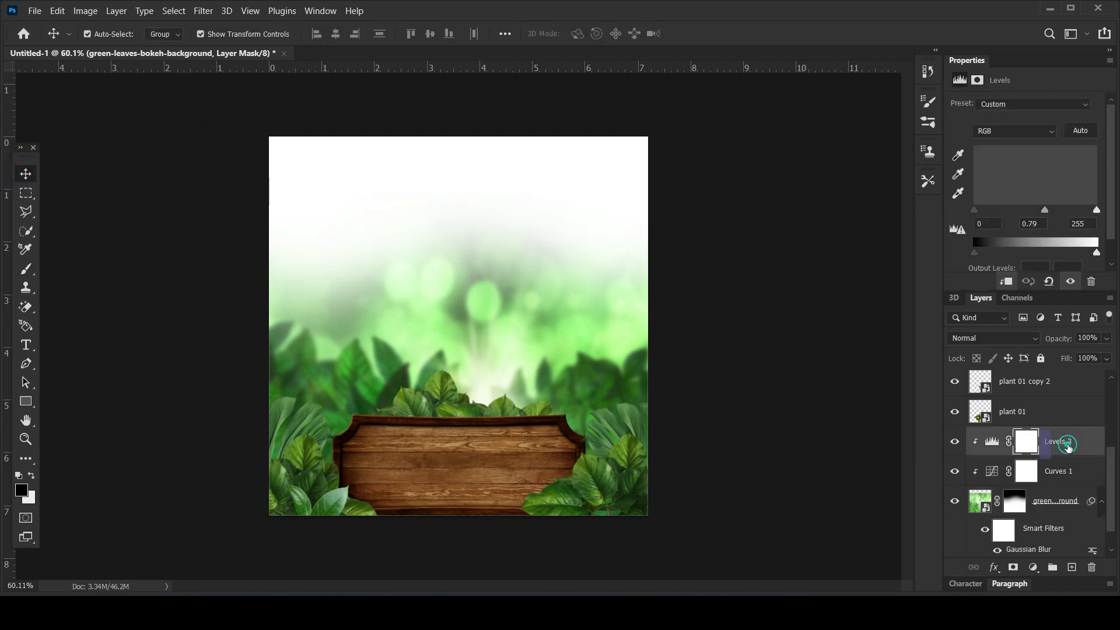
pyautogui.moveTo(254, 600)
pyautogui.click(251, 542)
pyautogui.moveTo(709, 198); pyautogui.dragTo(470, 428)
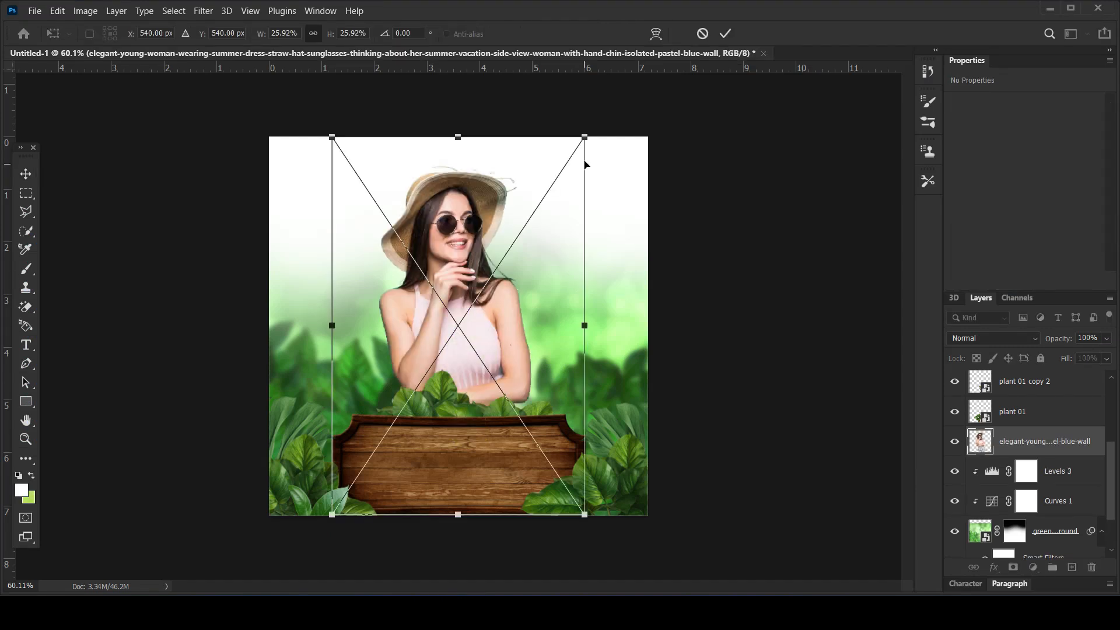
pyautogui.moveTo(585, 135); pyautogui.dragTo(540, 204)
pyautogui.moveTo(442, 356); pyautogui.dragTo(504, 334)
pyautogui.moveTo(604, 187); pyautogui.dragTo(590, 207)
pyautogui.moveTo(494, 352); pyautogui.dragTo(490, 338)
pyautogui.press('Return')
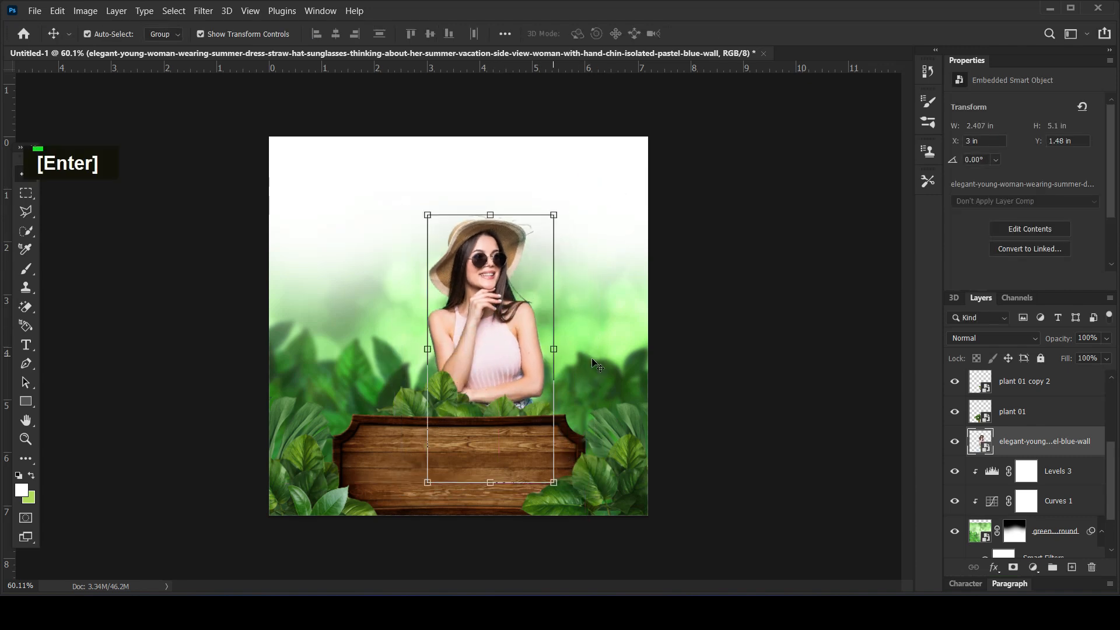
pyautogui.moveTo(465, 398); pyautogui.dragTo(462, 409)
pyautogui.click(725, 362)
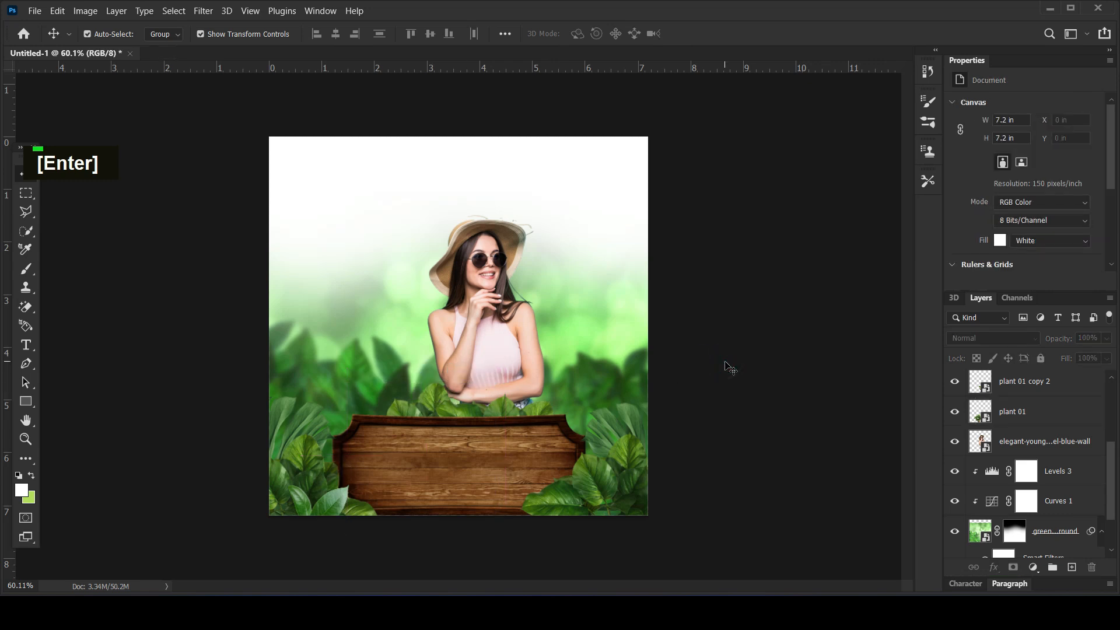
# Step: Try a soft white brush glow behind the woman on a new layer above Levels 3, and delete that layer
pyautogui.scroll(-1, 1017, 462)
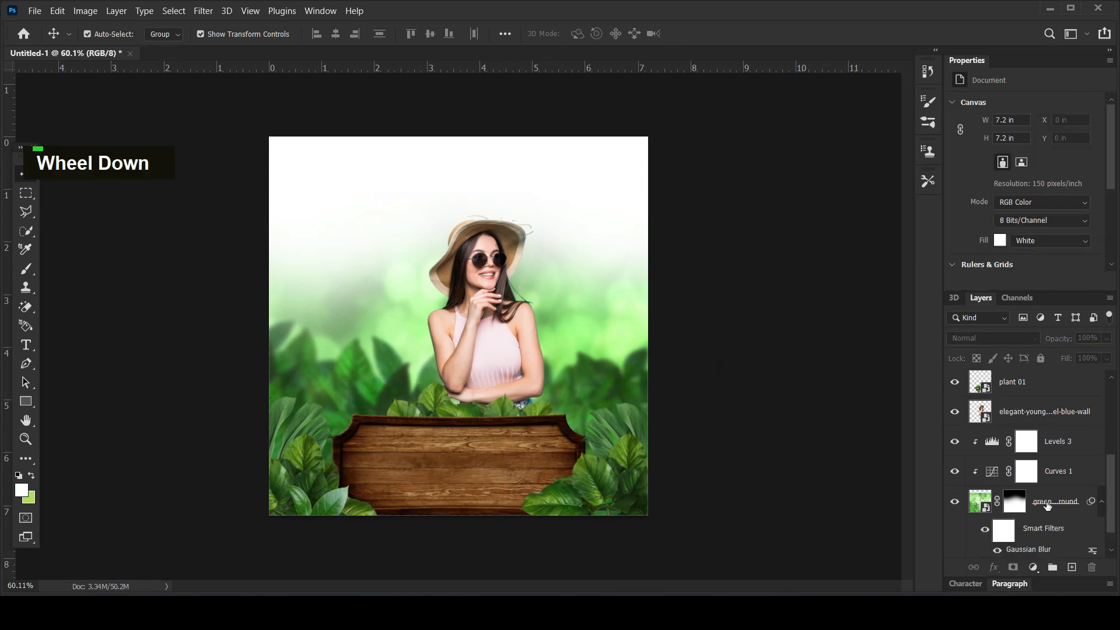
pyautogui.click(1048, 505)
pyautogui.scroll(-2, 1042, 514)
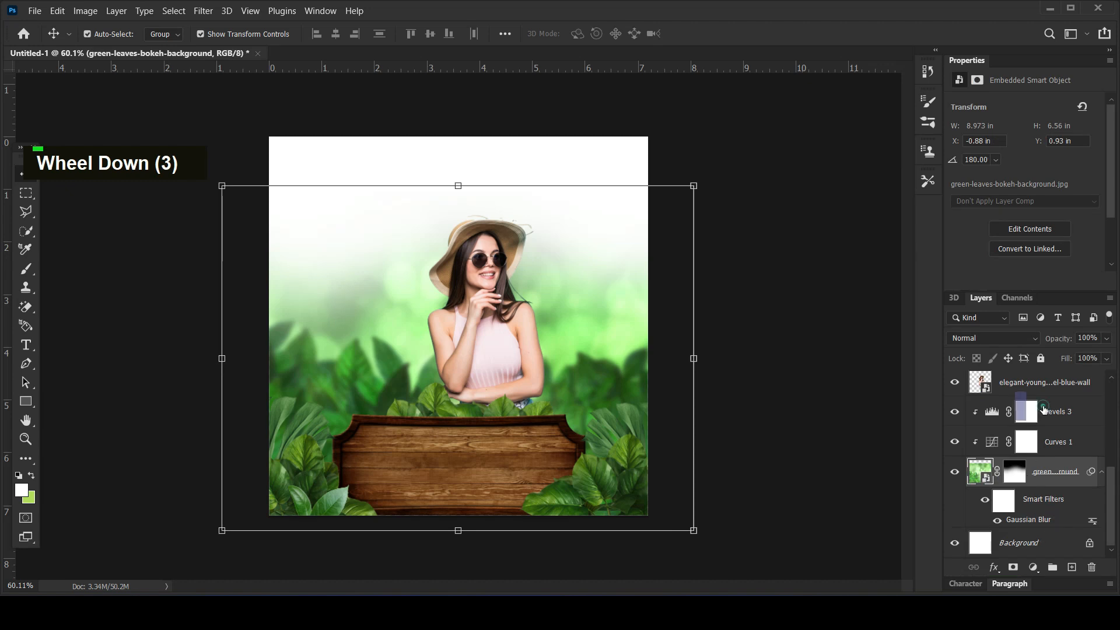
pyautogui.click(1045, 410)
pyautogui.click(1072, 567)
pyautogui.click(26, 269)
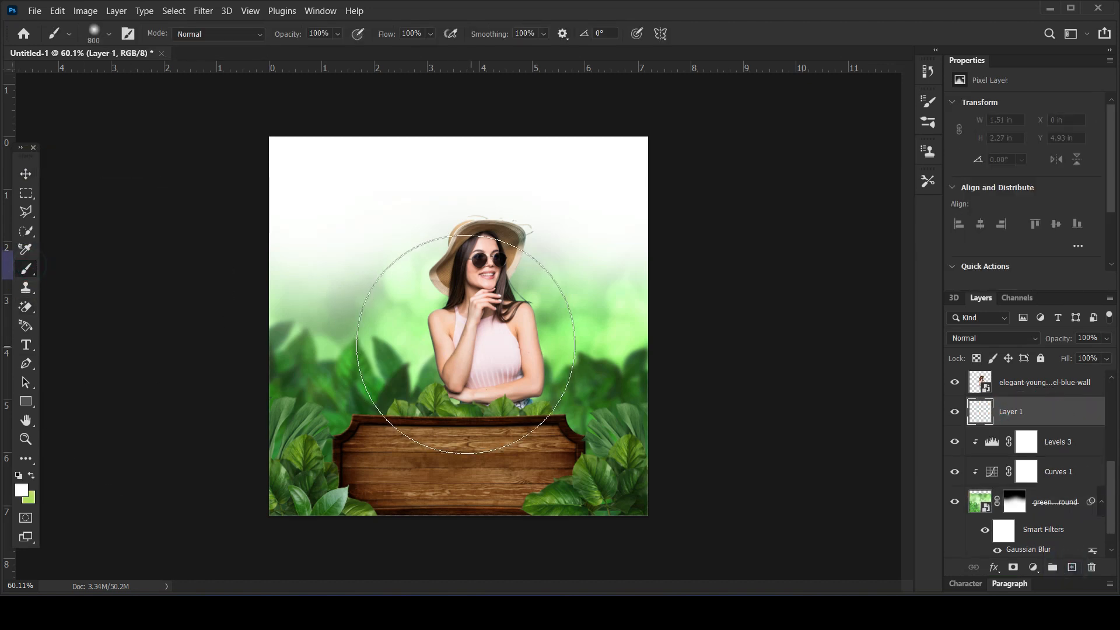
pyautogui.click(452, 332)
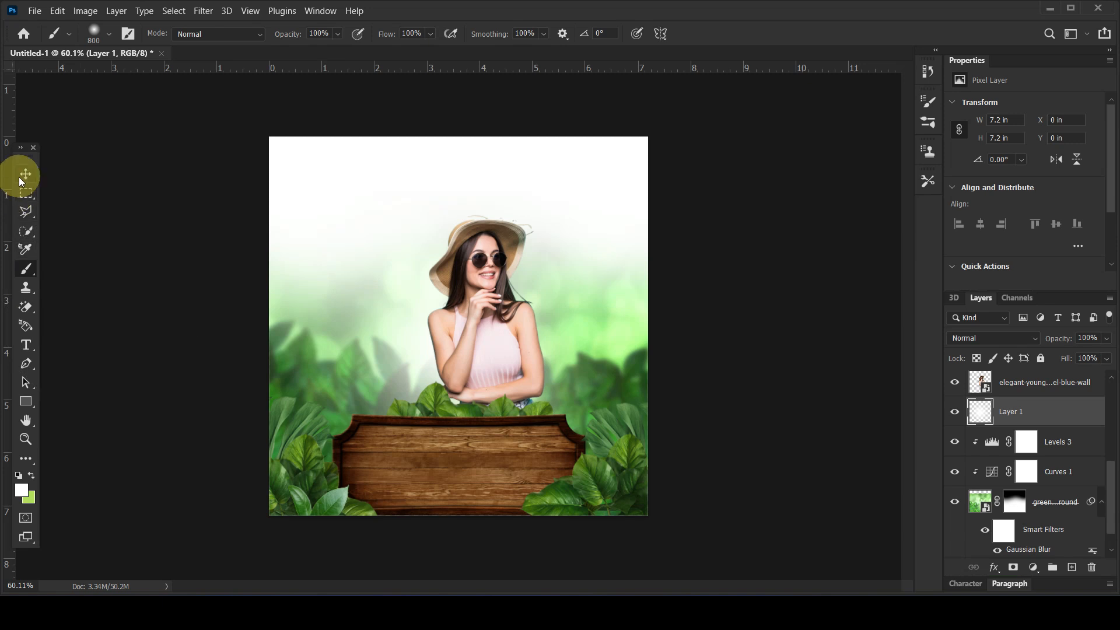
pyautogui.moveTo(1026, 413)
pyautogui.mouseDown()
pyautogui.moveTo(1050, 496)
pyautogui.moveTo(1091, 567)
pyautogui.mouseUp()
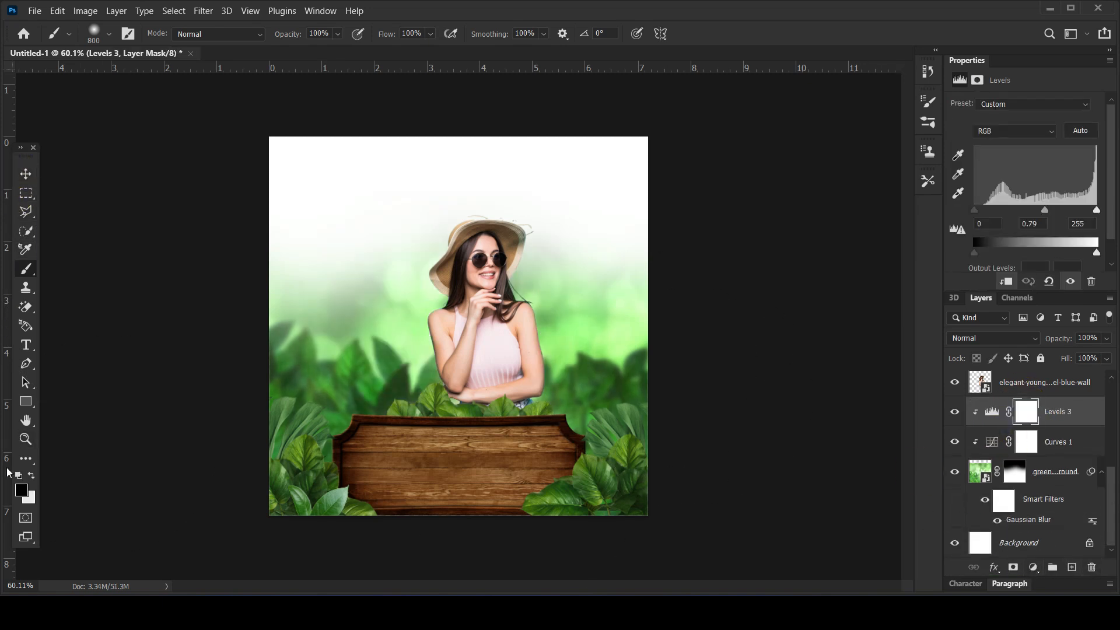
# Step: Try to set the foreground colour to orange #ffbe32 for the brush
pyautogui.click(21, 489)
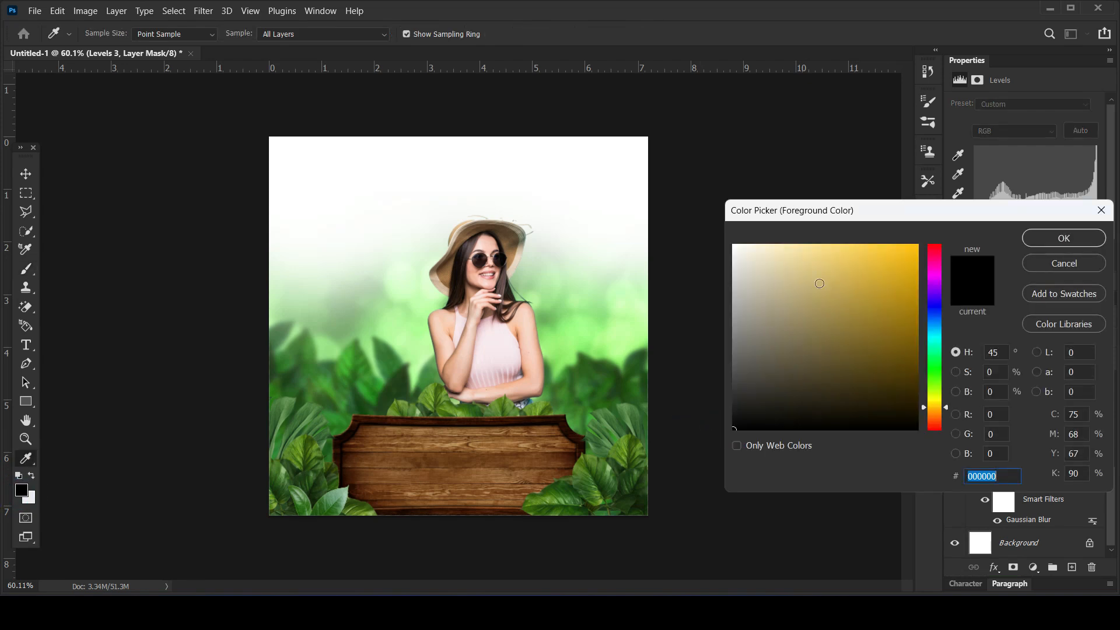
pyautogui.moveTo(848, 259); pyautogui.dragTo(846, 245)
pyautogui.click(935, 409)
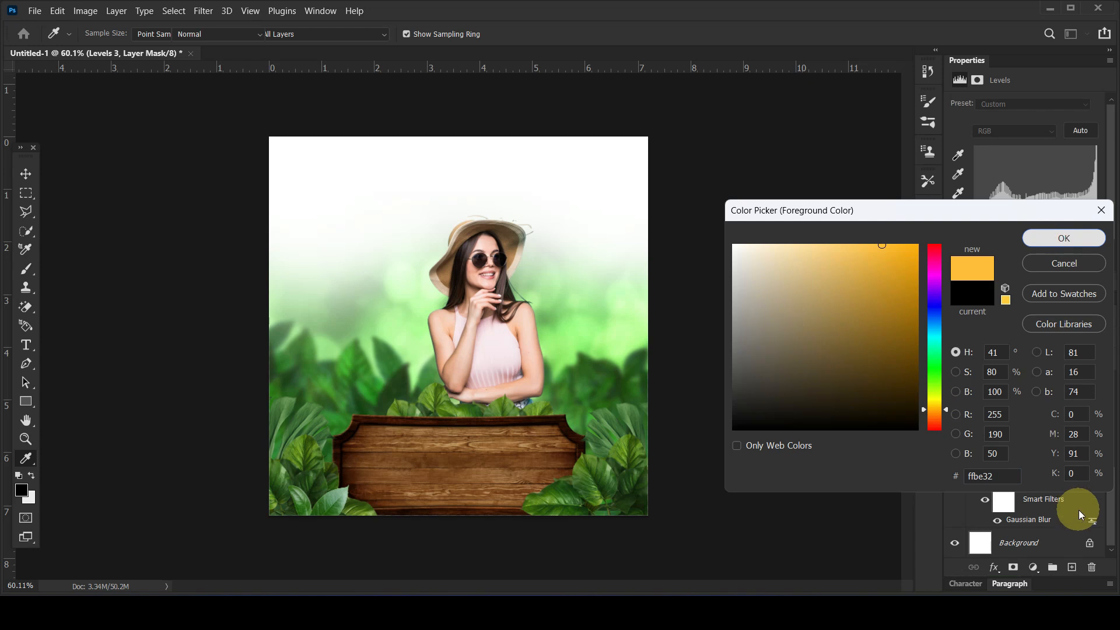
pyautogui.press('Return')
pyautogui.press('b')
# Step: Add a new layer above Levels 3 and paint an orange #ffc13d glow behind the woman with the soft 800 px brush
pyautogui.click(1071, 567)
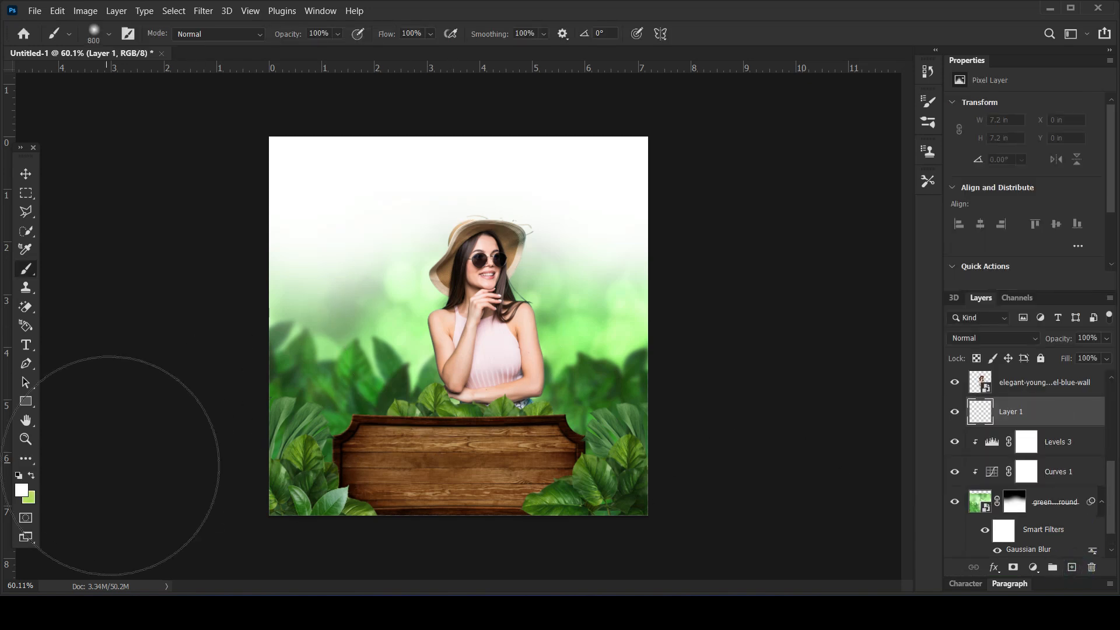
pyautogui.click(21, 490)
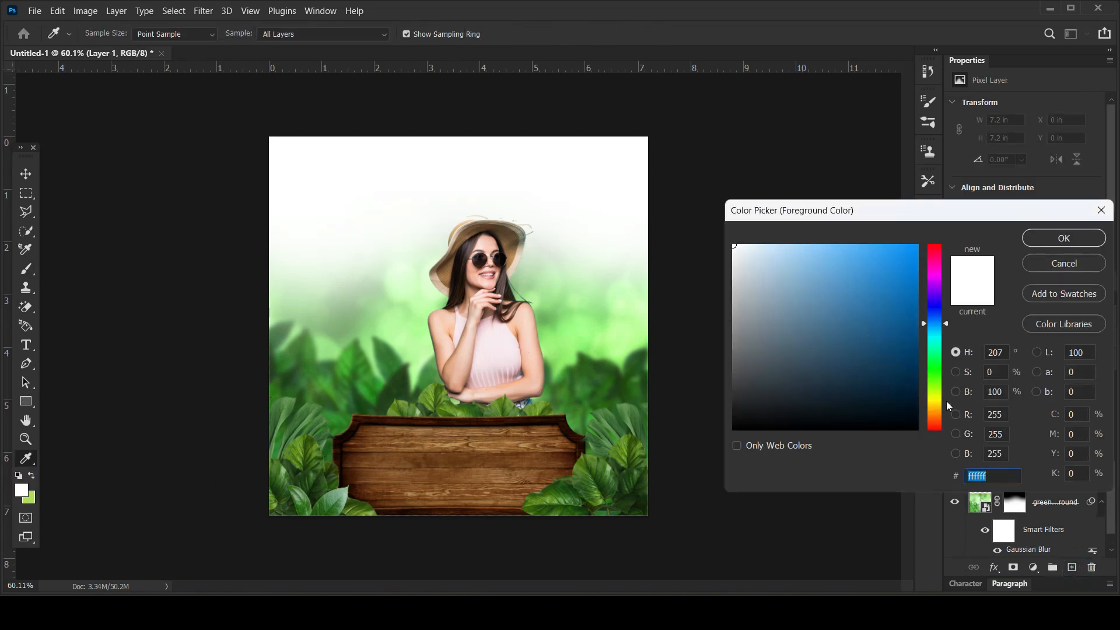
pyautogui.click(934, 402)
pyautogui.click(935, 410)
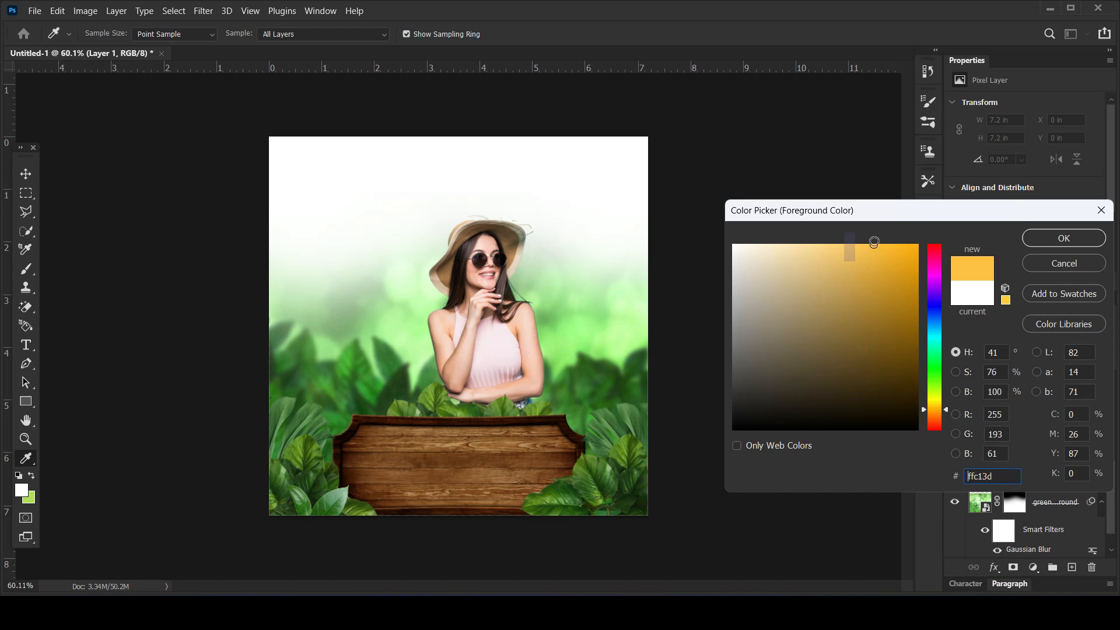
pyautogui.click(1059, 239)
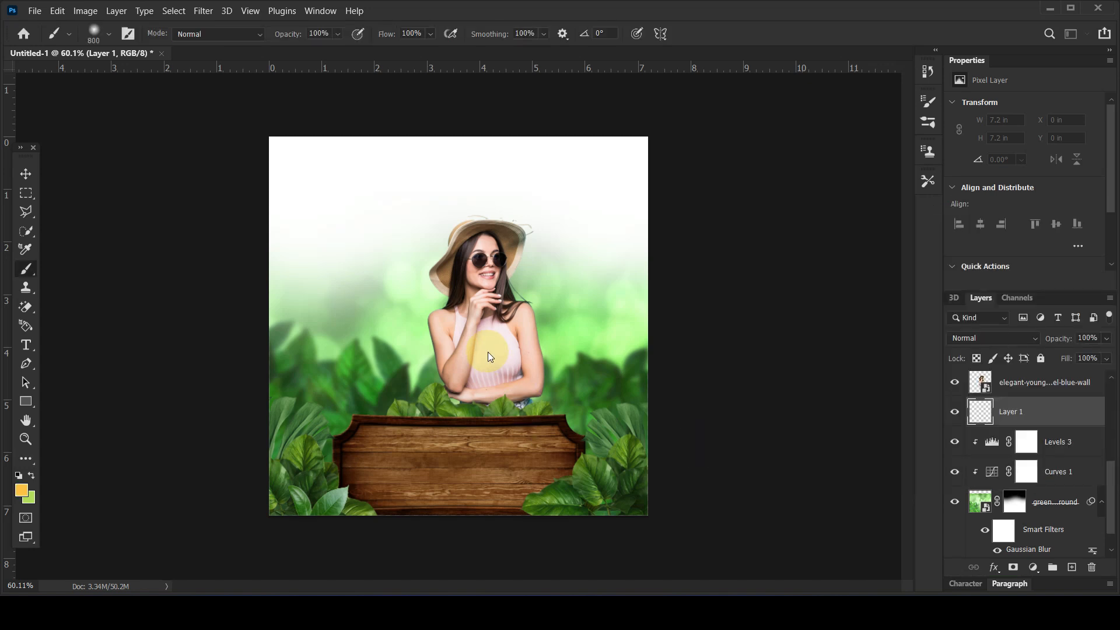
pyautogui.click(471, 320)
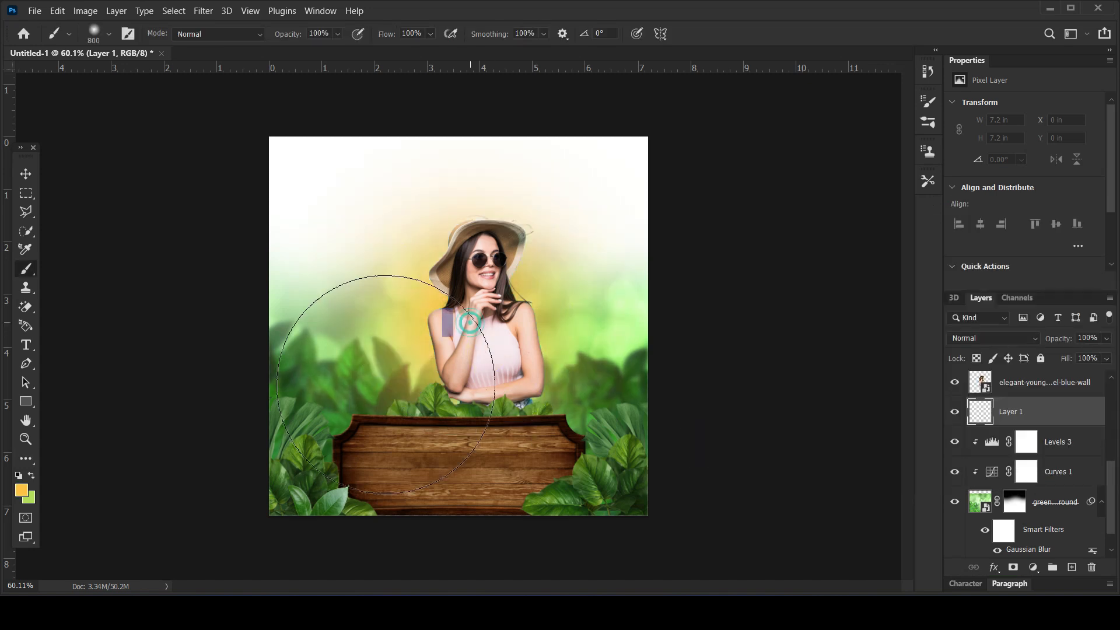
# Step: Set the orange glow layer's blending mode to Screen
pyautogui.click(979, 339)
pyautogui.click(977, 350)
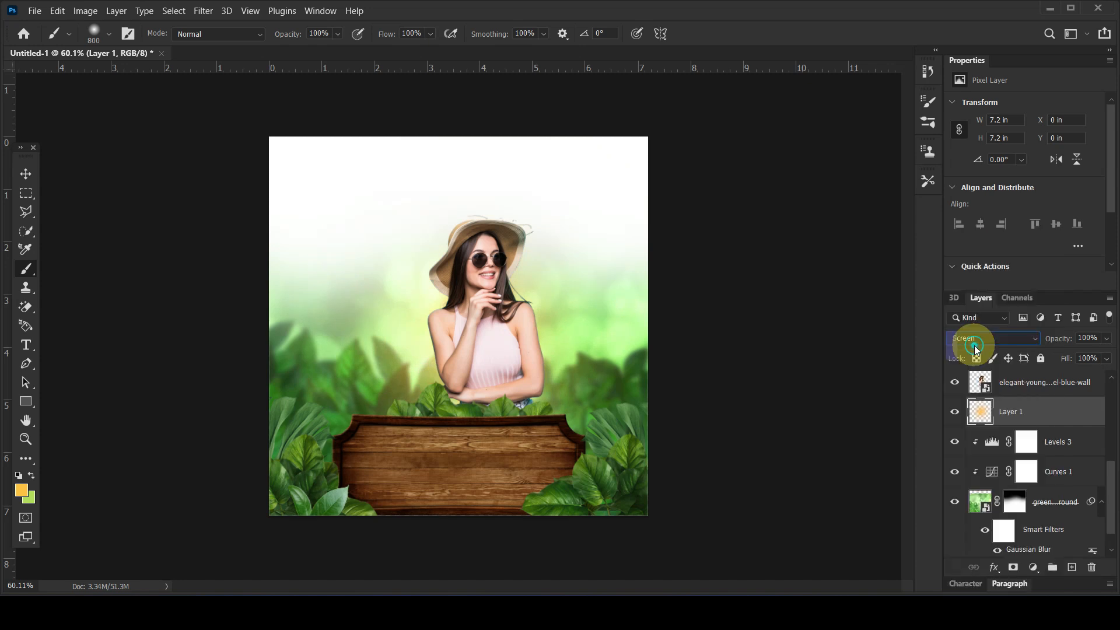
pyautogui.click(25, 174)
pyautogui.moveTo(107, 251); pyautogui.dragTo(135, 266)
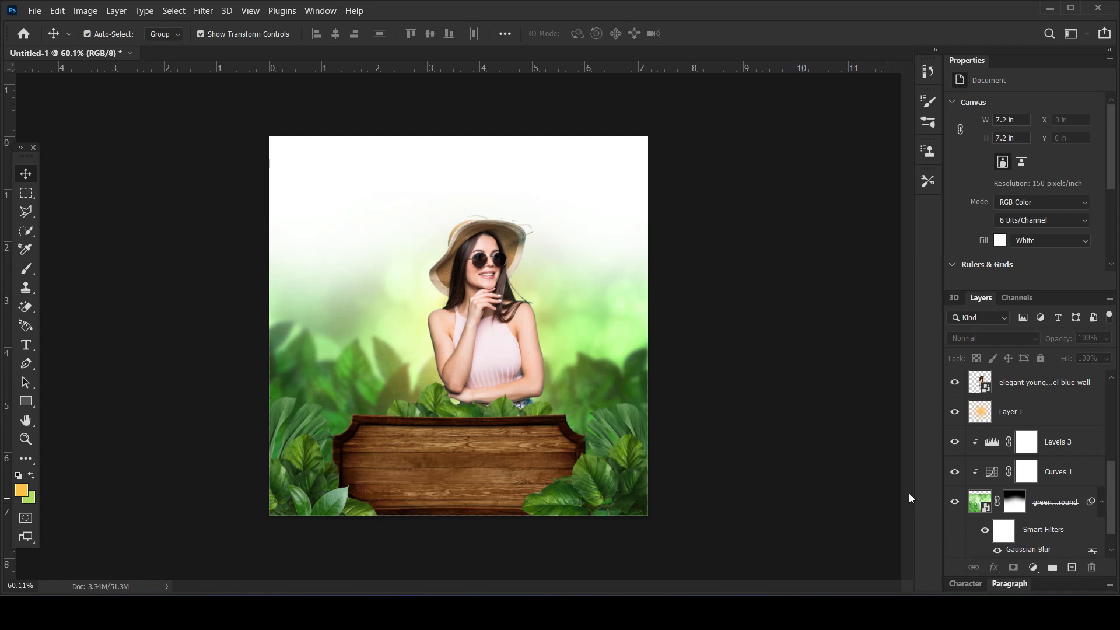
# Step: Add another empty layer and place it in the layer stack between Group 1 and Levels 1
pyautogui.scroll(-4, 1009, 499)
pyautogui.click(1072, 567)
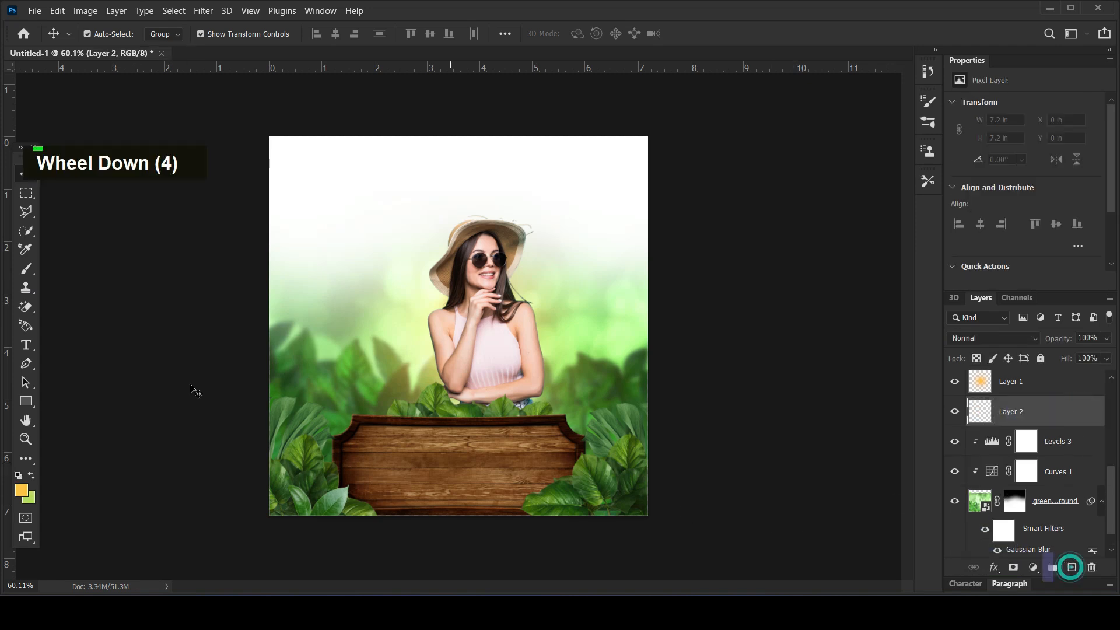
pyautogui.click(25, 270)
pyautogui.scroll(2, 1032, 461)
pyautogui.moveTo(1042, 470)
pyautogui.mouseDown()
pyautogui.moveTo(1036, 393)
pyautogui.moveTo(1044, 468)
pyautogui.moveTo(1015, 340)
pyautogui.moveTo(1024, 434)
pyautogui.mouseUp()
pyautogui.scroll(-7, 1046, 466)
pyautogui.scroll(4, 1047, 464)
pyautogui.scroll(-4, 1048, 464)
pyautogui.scroll(2, 1047, 463)
pyautogui.scroll(2, 1047, 464)
pyautogui.scroll(-1, 1047, 465)
# Step: Darken the wooden board and the lower sides of the canvas on the new layer with a soft 800 px black #000000 brush
pyautogui.click(21, 490)
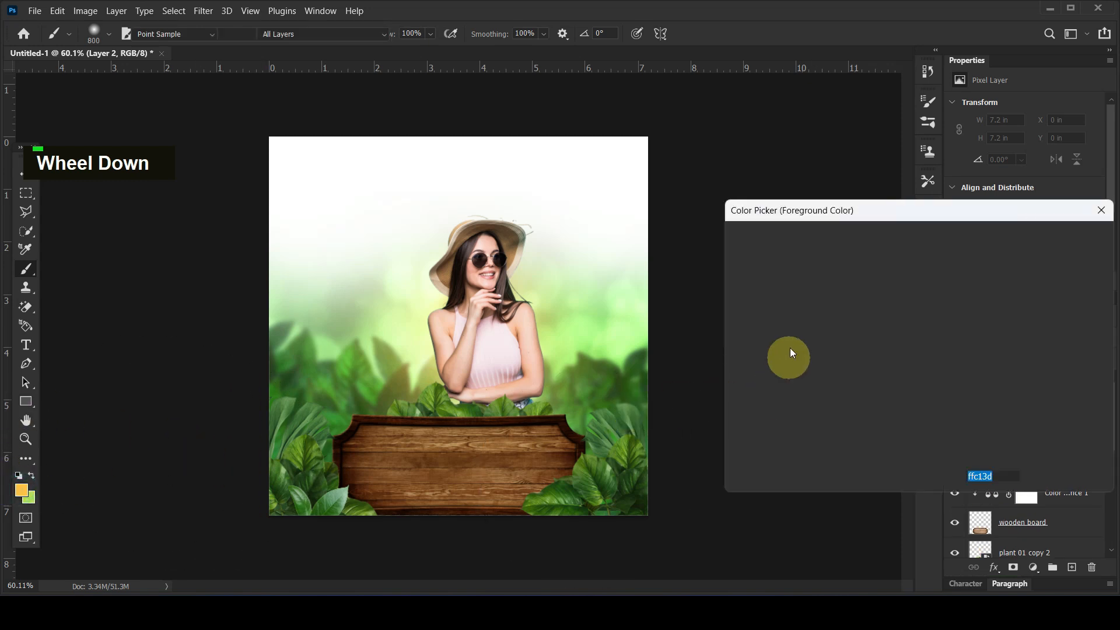
pyautogui.write('000000')
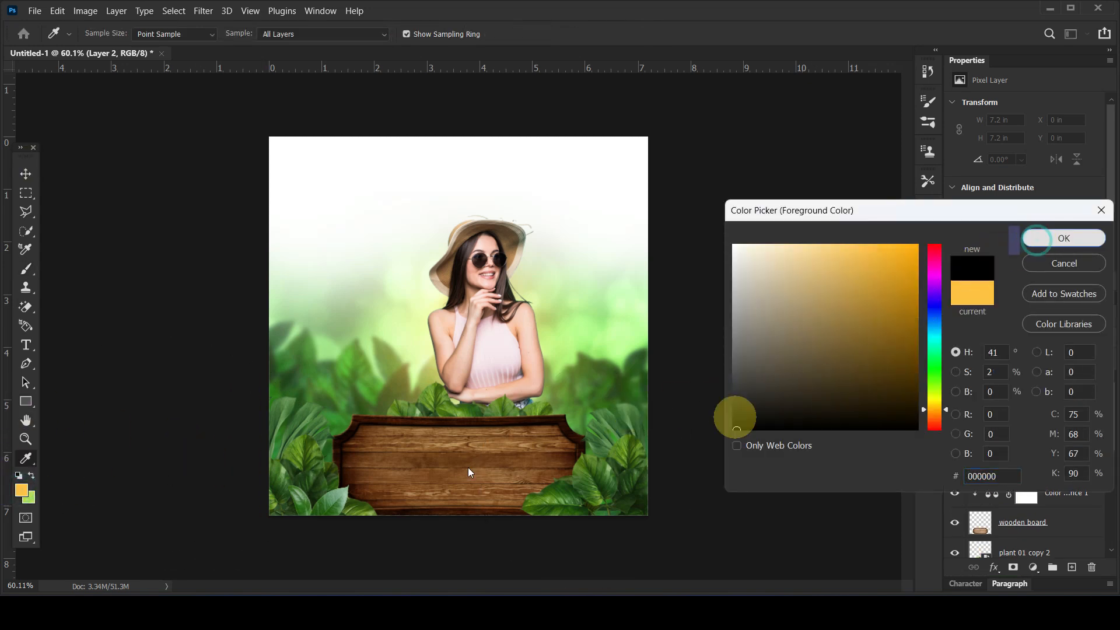
pyautogui.press('Return')
pyautogui.click(242, 513)
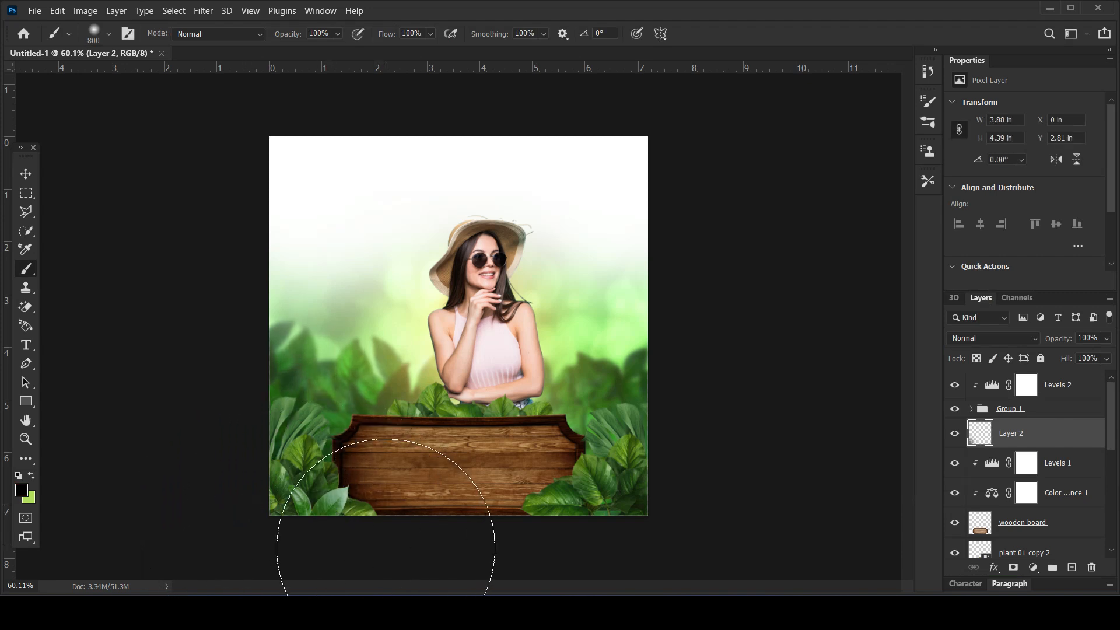
pyautogui.click(339, 519)
pyautogui.click(703, 488)
pyautogui.doubleClick(620, 580)
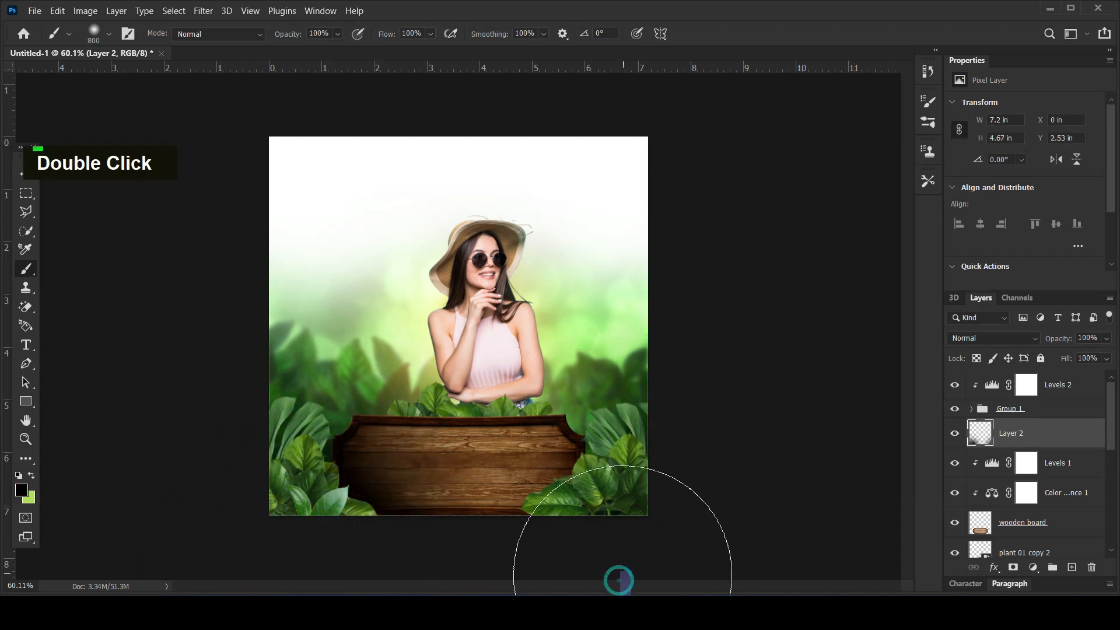
pyautogui.click(465, 575)
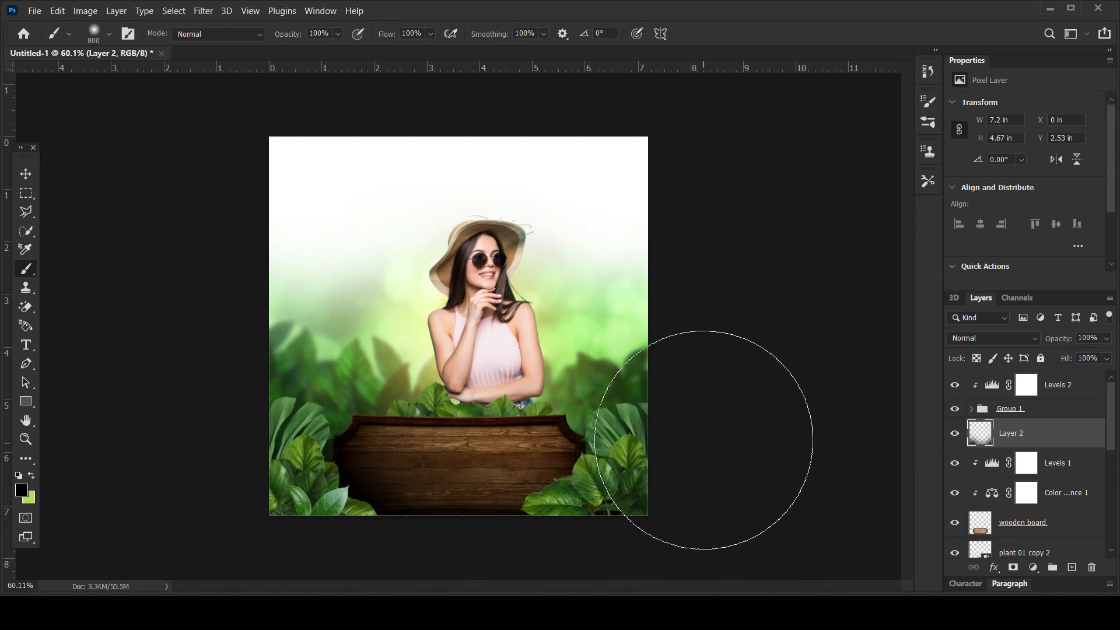
pyautogui.click(726, 459)
pyautogui.click(196, 407)
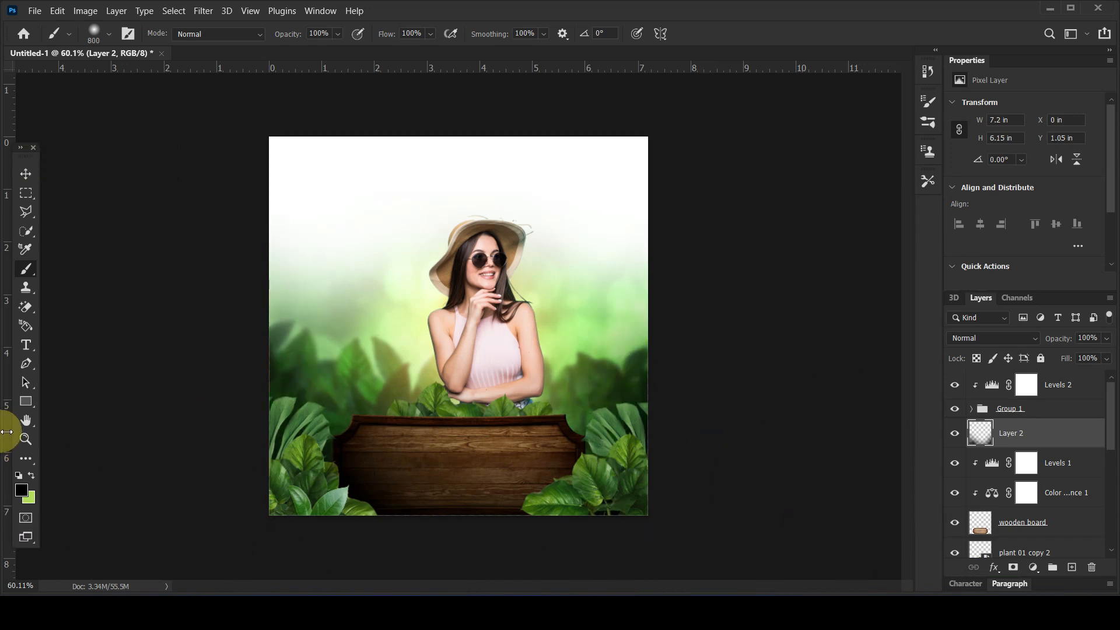
pyautogui.click(26, 173)
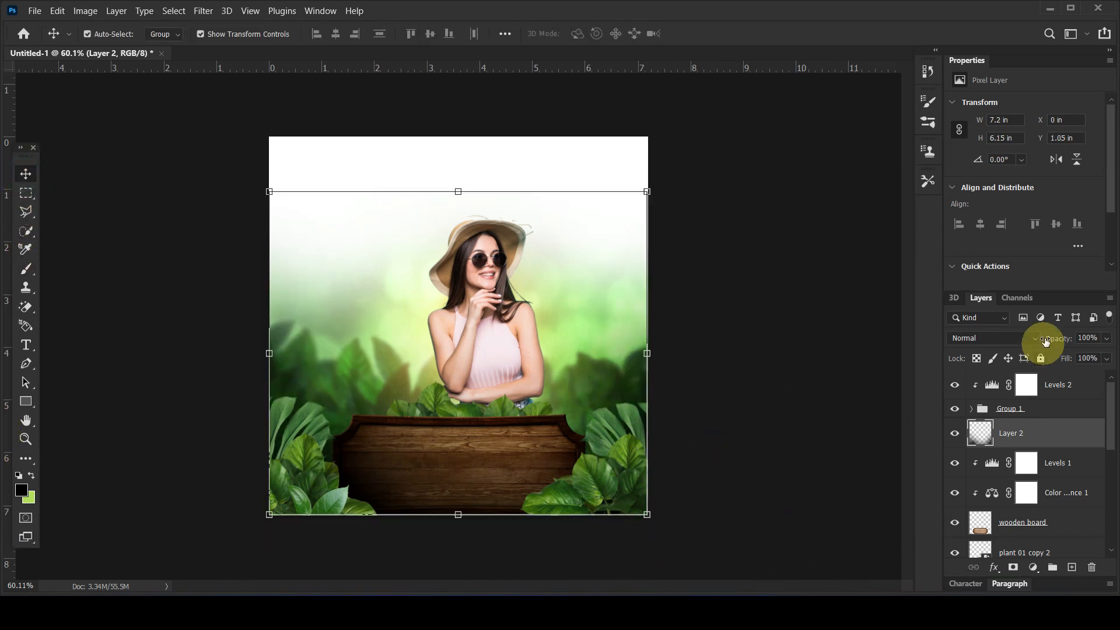
pyautogui.click(775, 354)
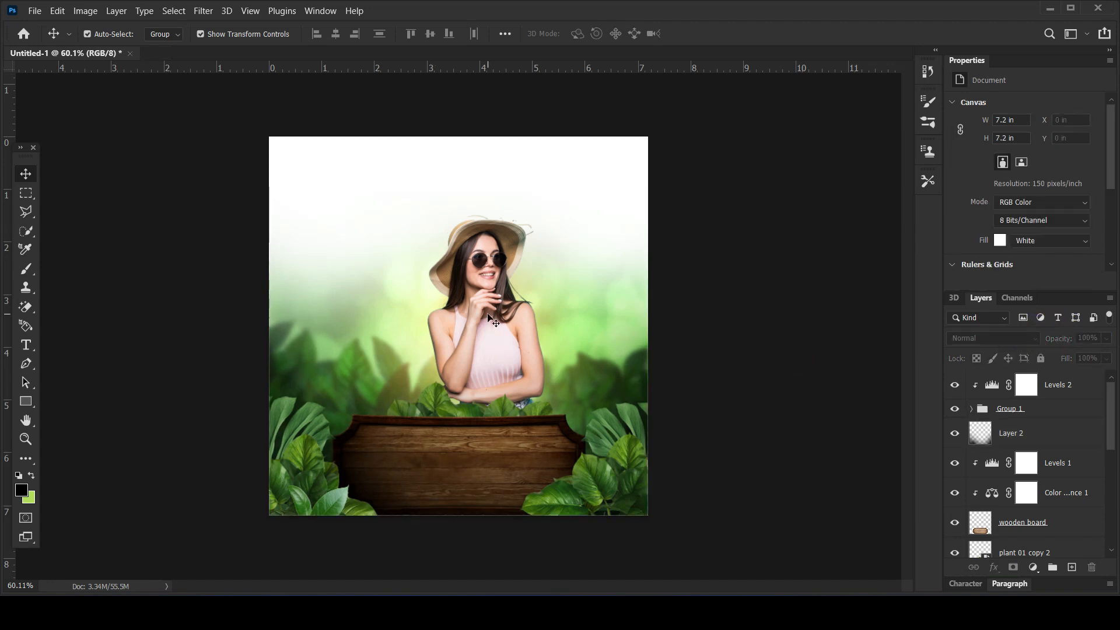
# Step: Add a Brightness/Contrast adjustment clipped to the straw-hat woman with brightness 17
pyautogui.click(488, 315)
pyautogui.click(1033, 567)
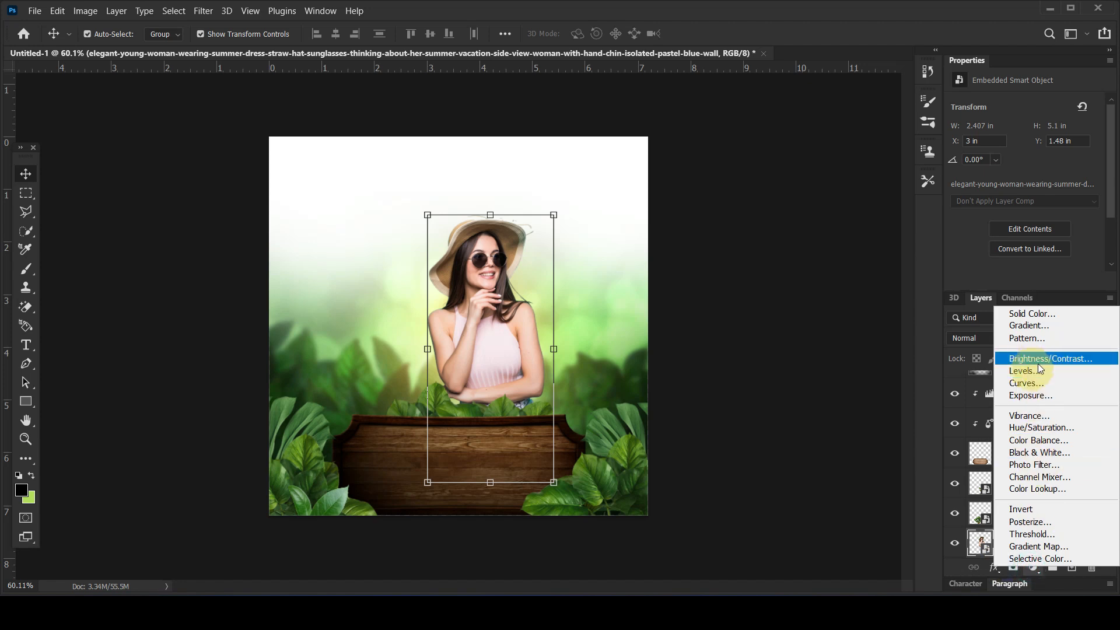
pyautogui.click(1013, 356)
pyautogui.click(1005, 283)
pyautogui.moveTo(1025, 146); pyautogui.dragTo(1035, 147)
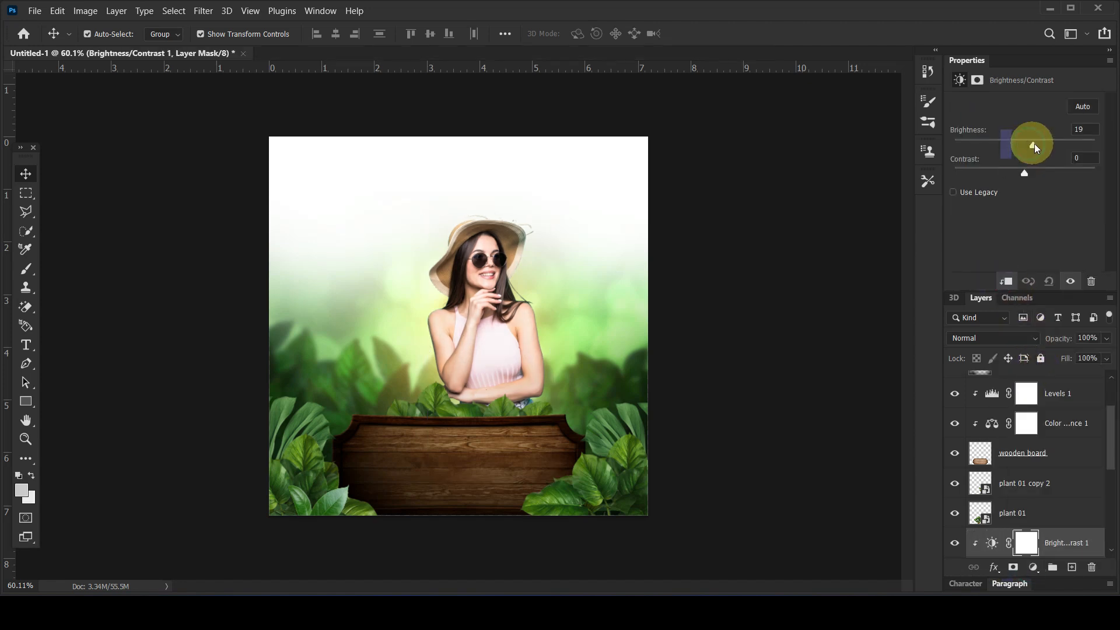
# Step: Add a clipped Color Balance adjustment to the straw-hat woman with midtones at cyan-red +17 and yellow-blue -11
pyautogui.scroll(-1, 1051, 515)
pyautogui.click(1044, 543)
pyautogui.click(1034, 567)
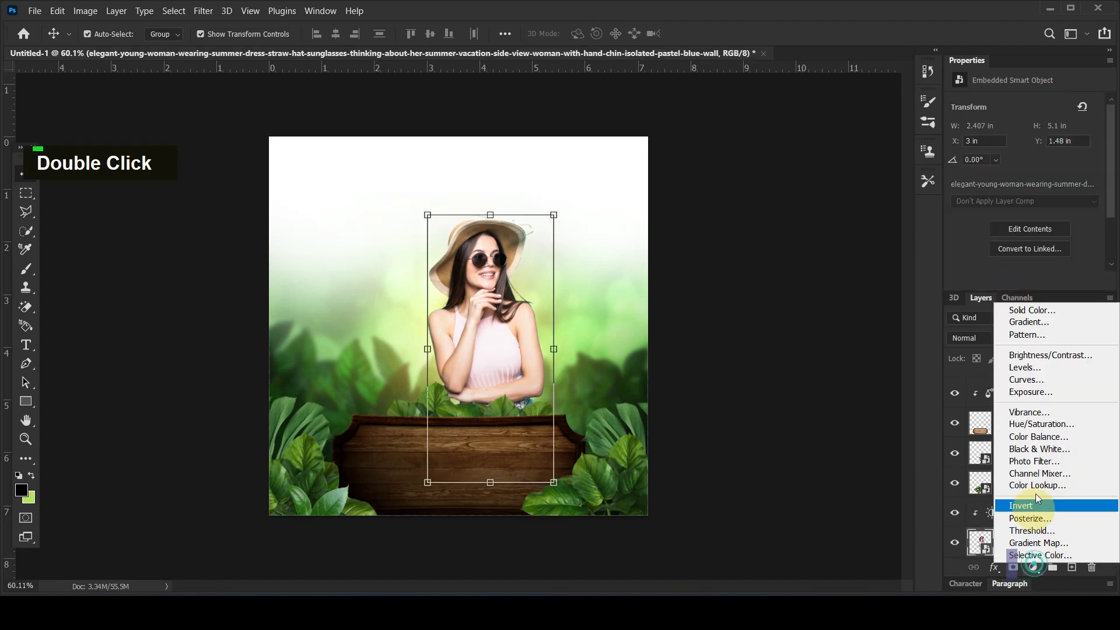
pyautogui.click(1013, 434)
pyautogui.moveTo(1005, 184); pyautogui.dragTo(1000, 183)
pyautogui.moveTo(1010, 138); pyautogui.dragTo(1013, 141)
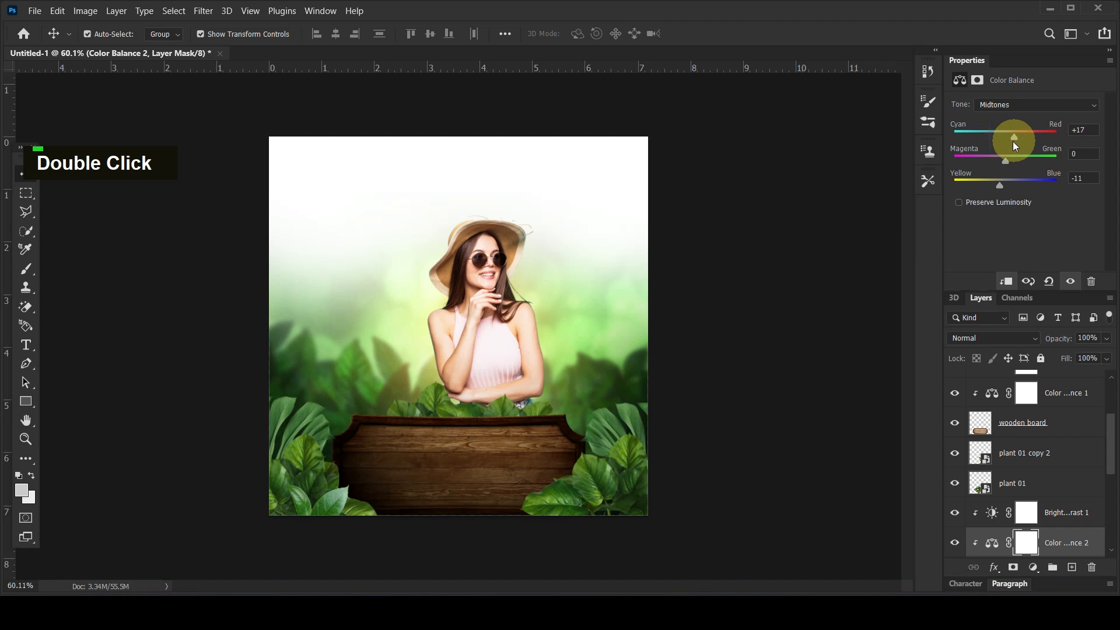
pyautogui.scroll(-2, 1055, 464)
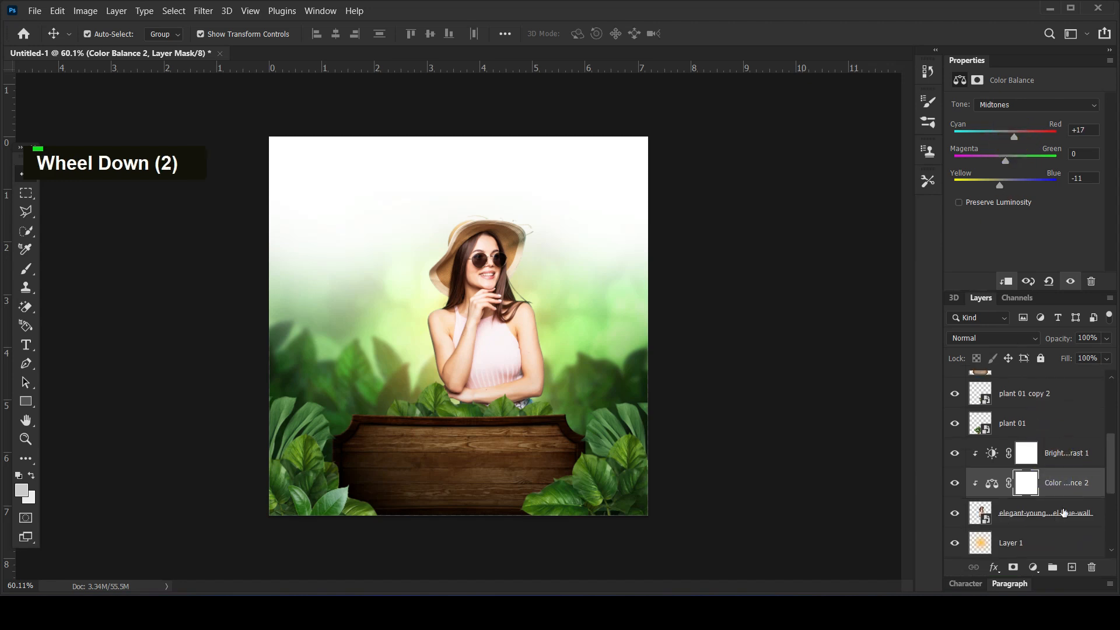
# Step: Place the young-tan-model image above Brightness/Contrast 1, scaled to about 59%, beside the straw-hat woman
pyautogui.click(1045, 463)
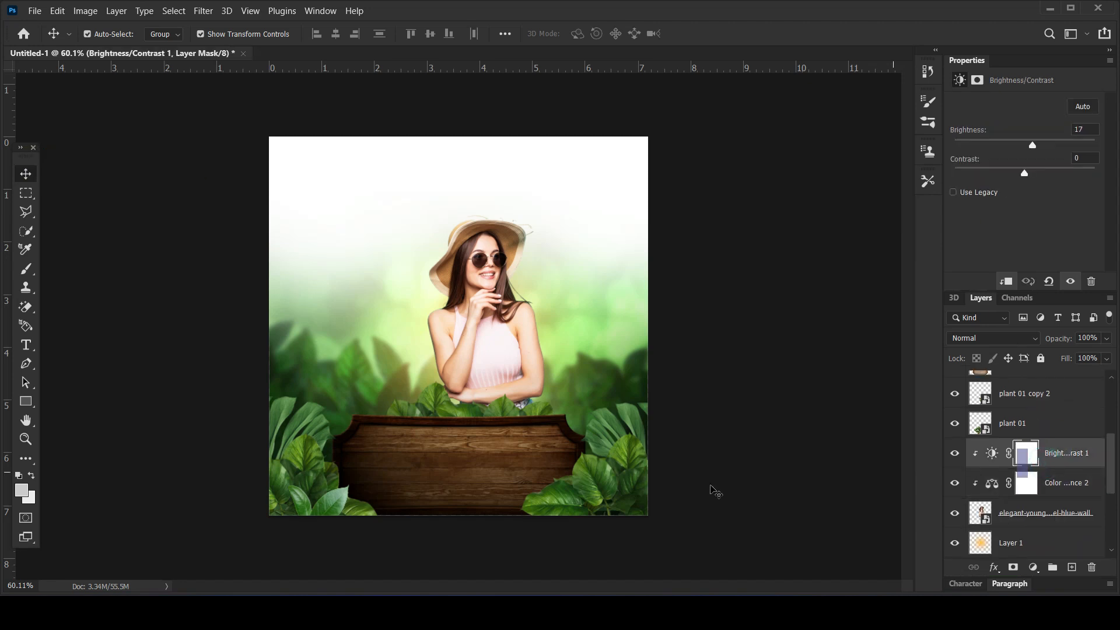
pyautogui.click(251, 611)
pyautogui.moveTo(856, 199); pyautogui.dragTo(429, 378)
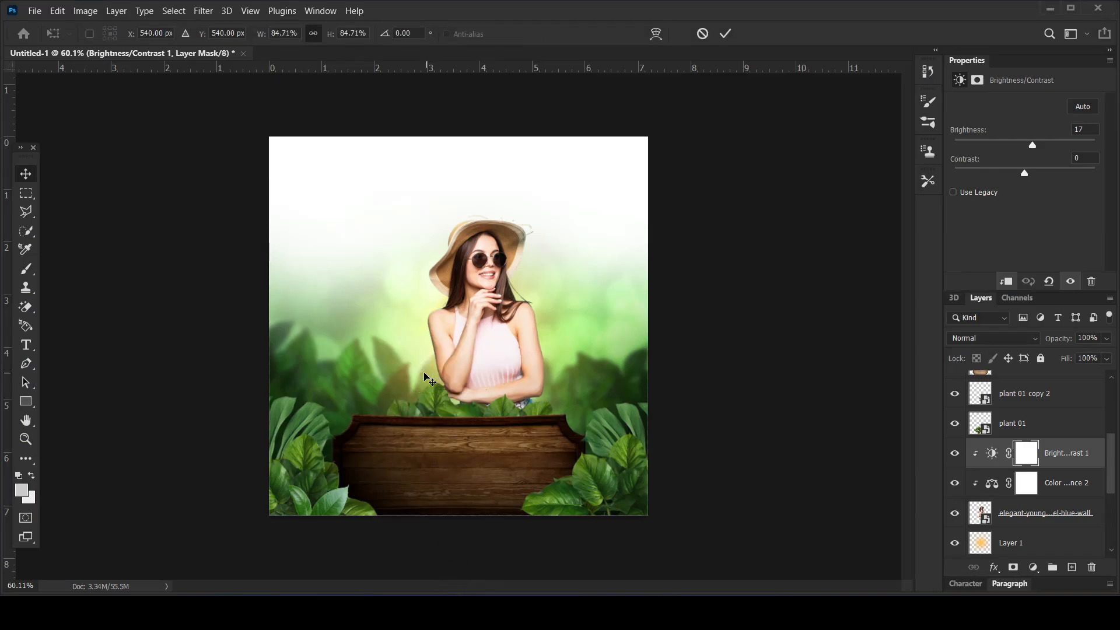
pyautogui.moveTo(584, 138); pyautogui.dragTo(511, 299)
pyautogui.moveTo(430, 355); pyautogui.dragTo(413, 318)
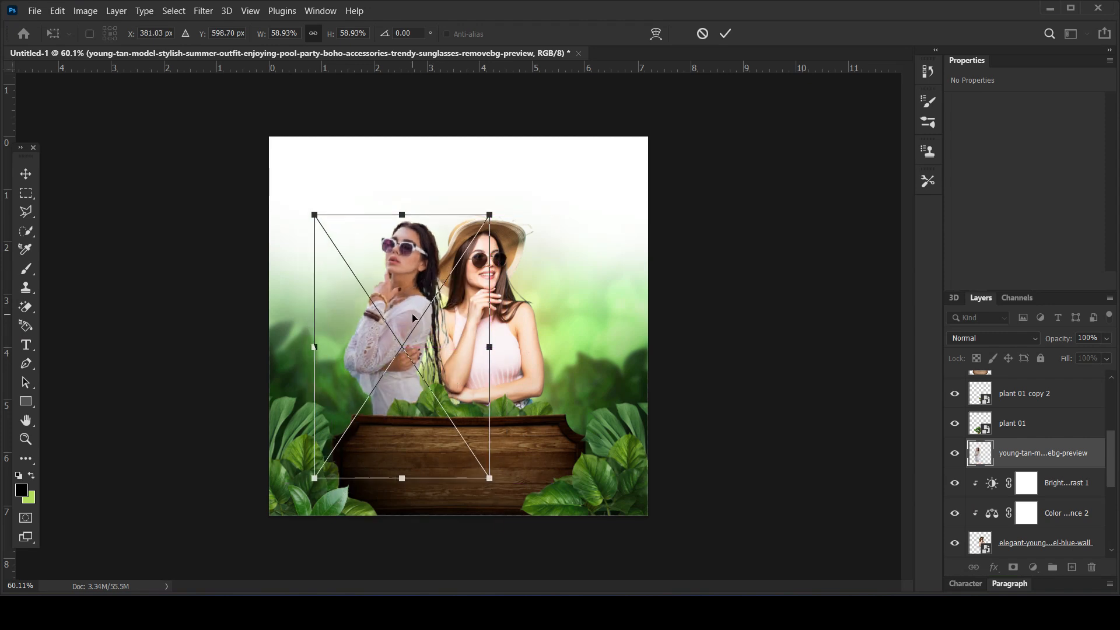
pyautogui.press('Return')
# Step: Move the young-tan-model layer beneath the straw-hat woman and scale it down to about 2.85 × 4.54 in
pyautogui.moveTo(1025, 513)
pyautogui.mouseDown()
pyautogui.moveTo(1026, 528)
pyautogui.moveTo(1025, 499)
pyautogui.mouseUp()
pyautogui.moveTo(382, 345); pyautogui.dragTo(393, 353)
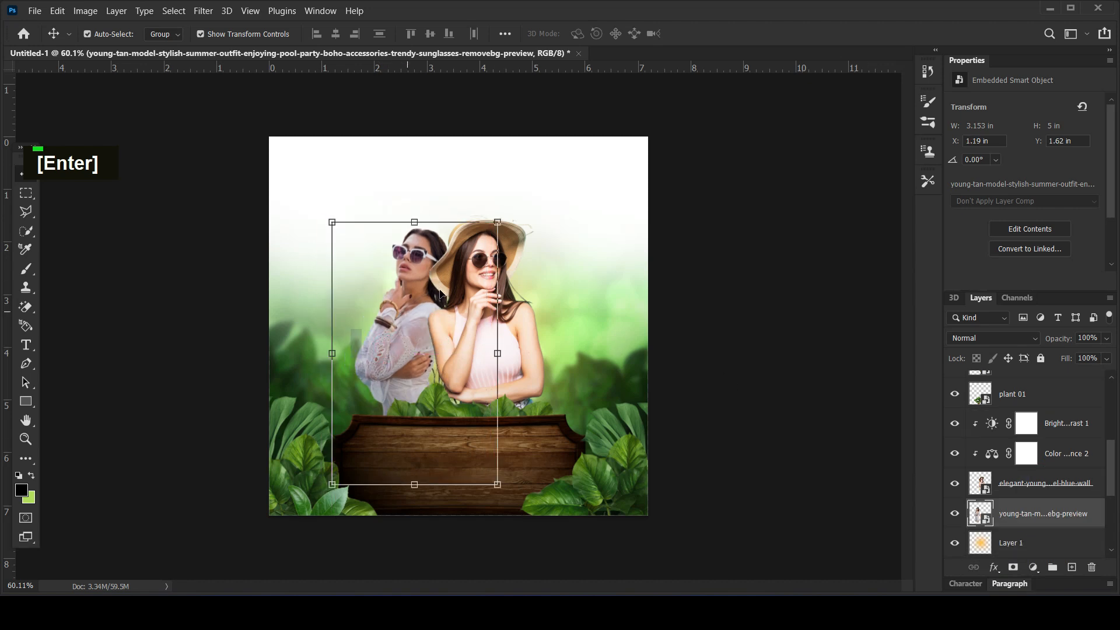
pyautogui.moveTo(493, 220); pyautogui.dragTo(479, 243)
pyautogui.moveTo(401, 297); pyautogui.dragTo(393, 289)
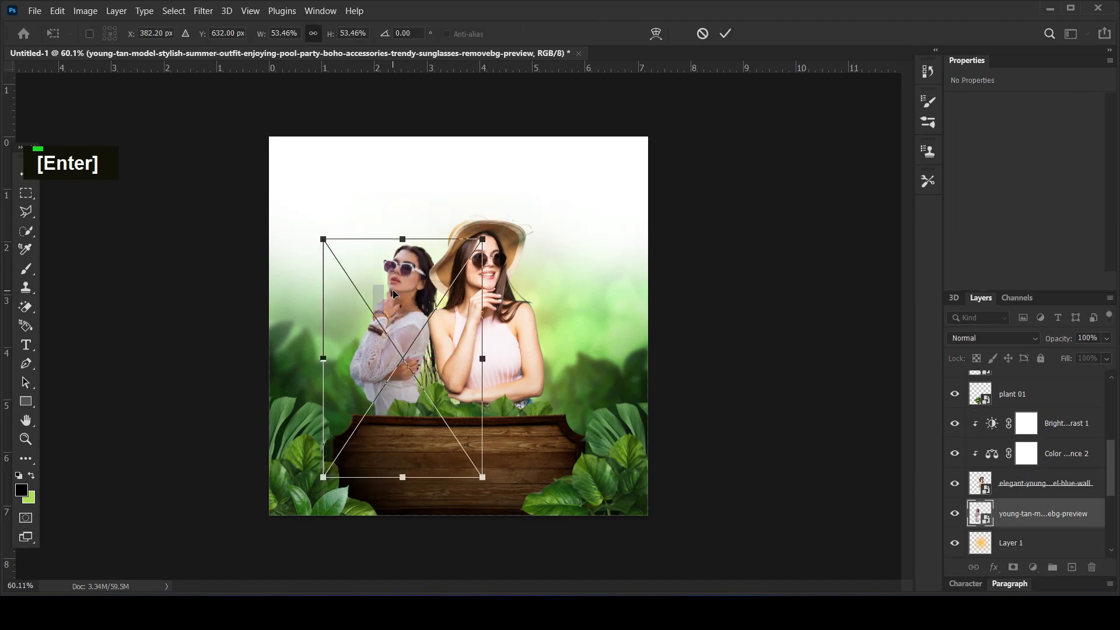
pyautogui.press('Return')
# Step: Shift the straw-hat woman and the second woman slightly right to centre the pair behind the board
pyautogui.click(759, 364)
pyautogui.moveTo(503, 351); pyautogui.dragTo(514, 351)
pyautogui.click(775, 340)
pyautogui.moveTo(387, 354); pyautogui.dragTo(401, 354)
pyautogui.click(728, 320)
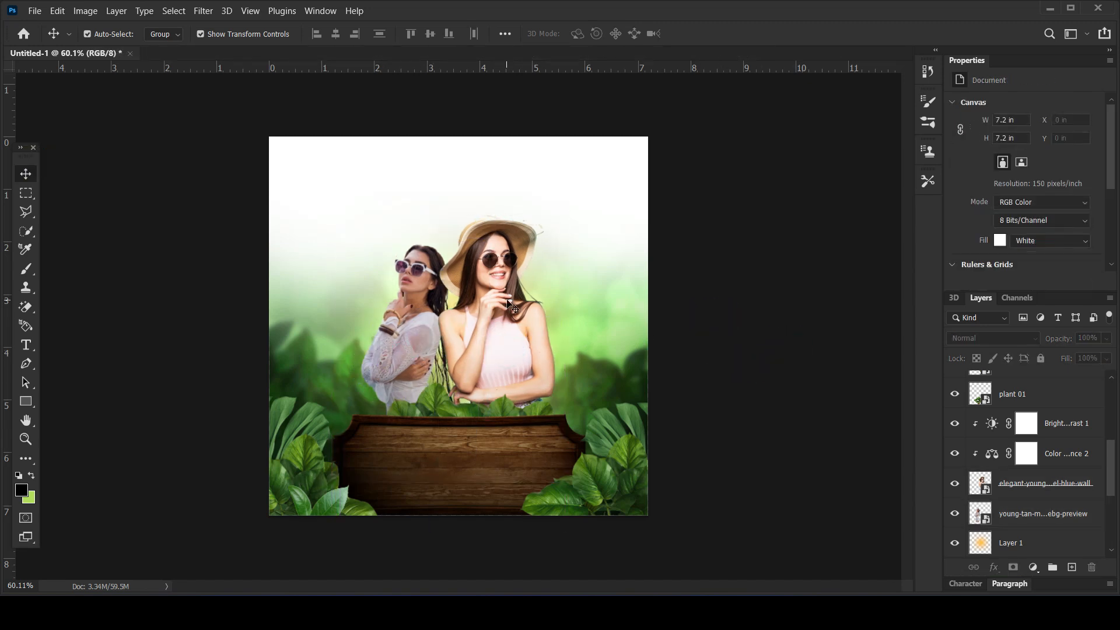
pyautogui.click(410, 341)
pyautogui.click(1034, 567)
pyautogui.click(1027, 422)
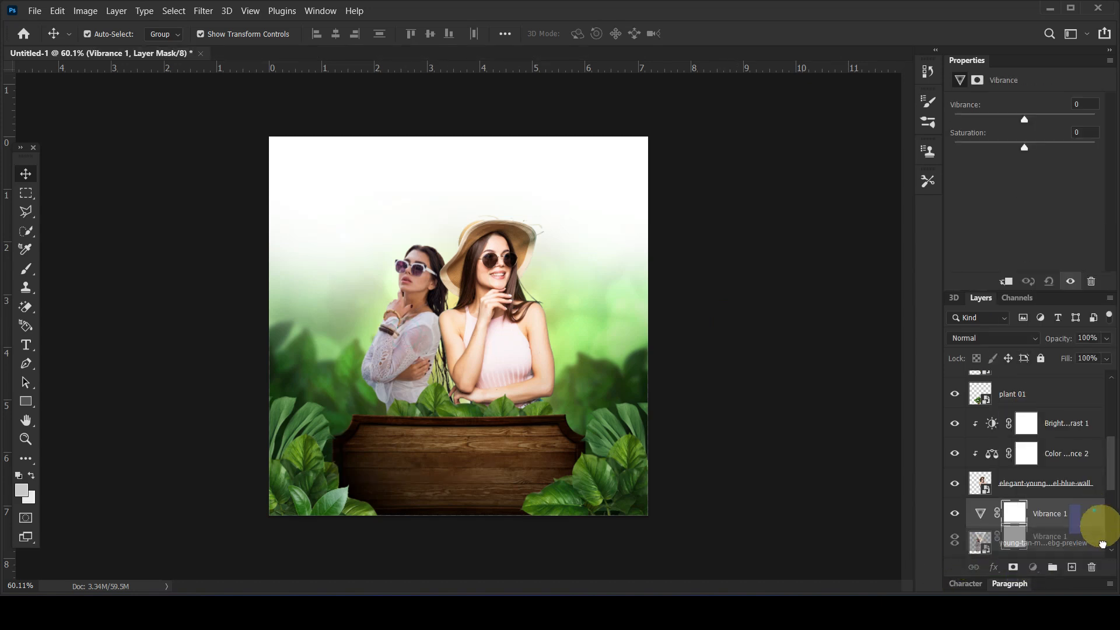
pyautogui.click(1093, 567)
# Step: Add a Brightness/Contrast adjustment clipped to the young-tan-model layer with brightness 19
pyautogui.click(1032, 568)
pyautogui.click(1027, 364)
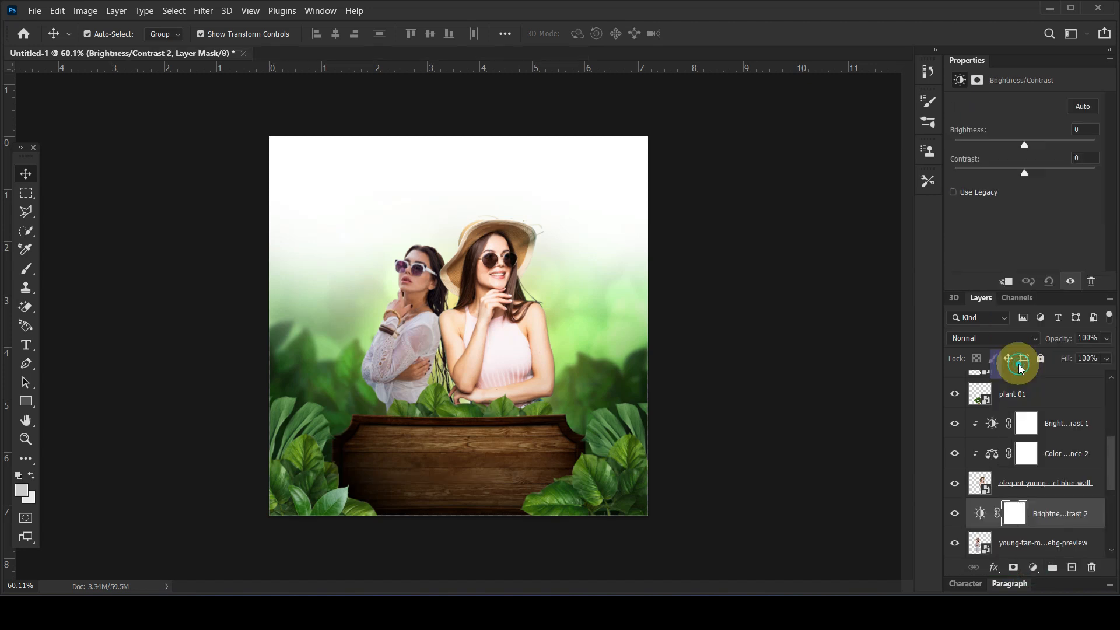
pyautogui.click(1004, 281)
pyautogui.moveTo(1026, 146); pyautogui.dragTo(1034, 146)
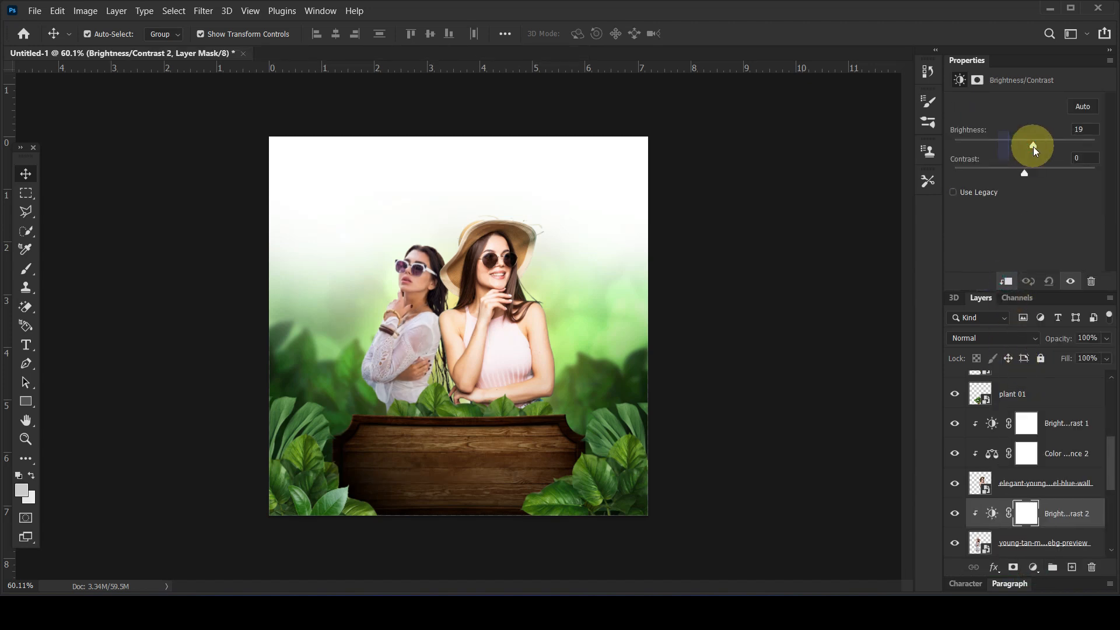
# Step: Add a clipped Color Balance adjustment to the young-tan-model layer with midtones at cyan-red +10 and yellow-blue -6
pyautogui.click(1041, 543)
pyautogui.click(1034, 568)
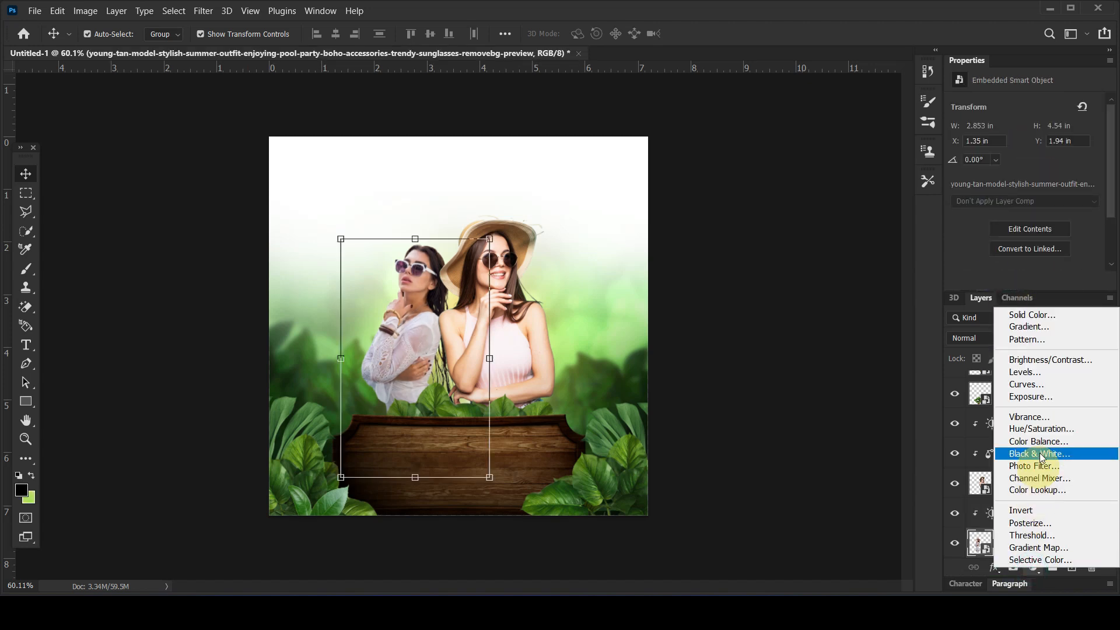
pyautogui.click(1028, 444)
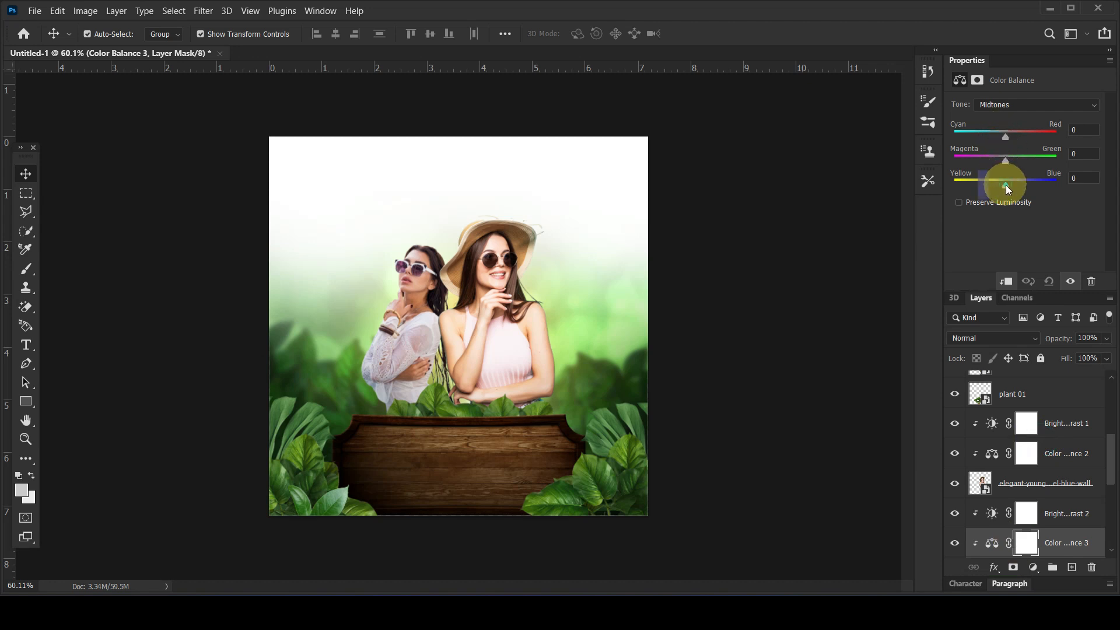
pyautogui.moveTo(1005, 182); pyautogui.dragTo(1002, 183)
pyautogui.moveTo(1006, 138); pyautogui.dragTo(1011, 137)
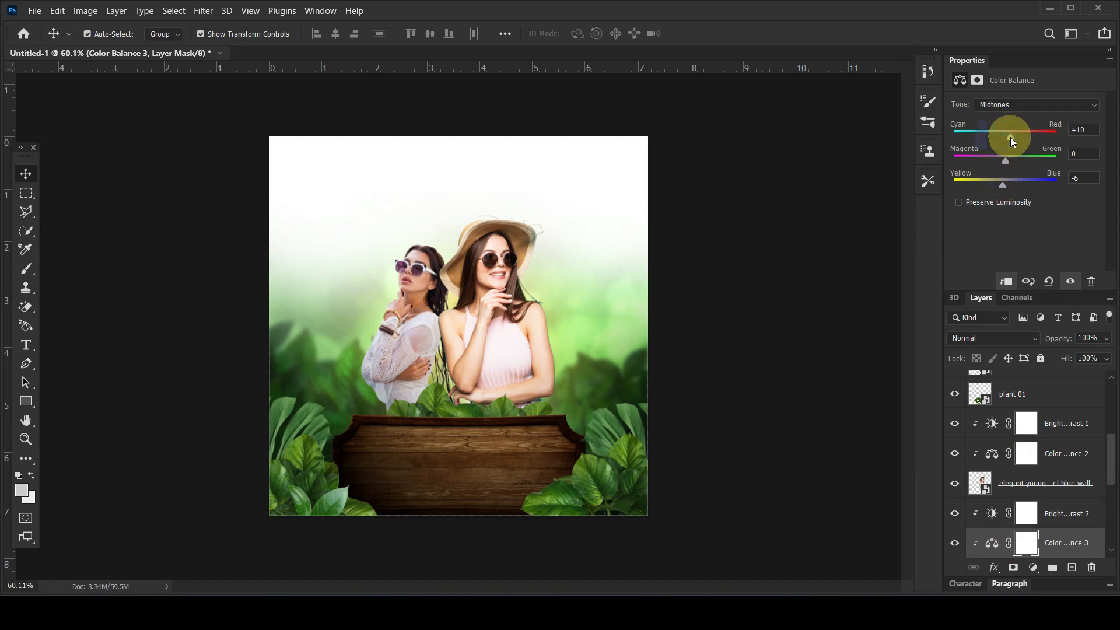
pyautogui.click(782, 290)
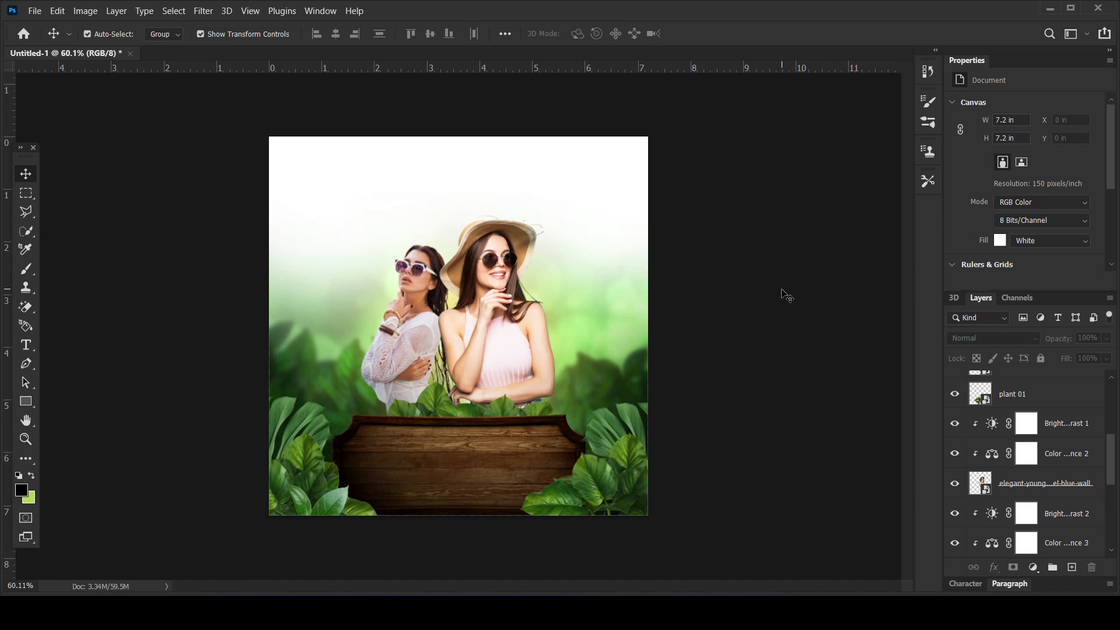
pyautogui.scroll(-6, 1080, 503)
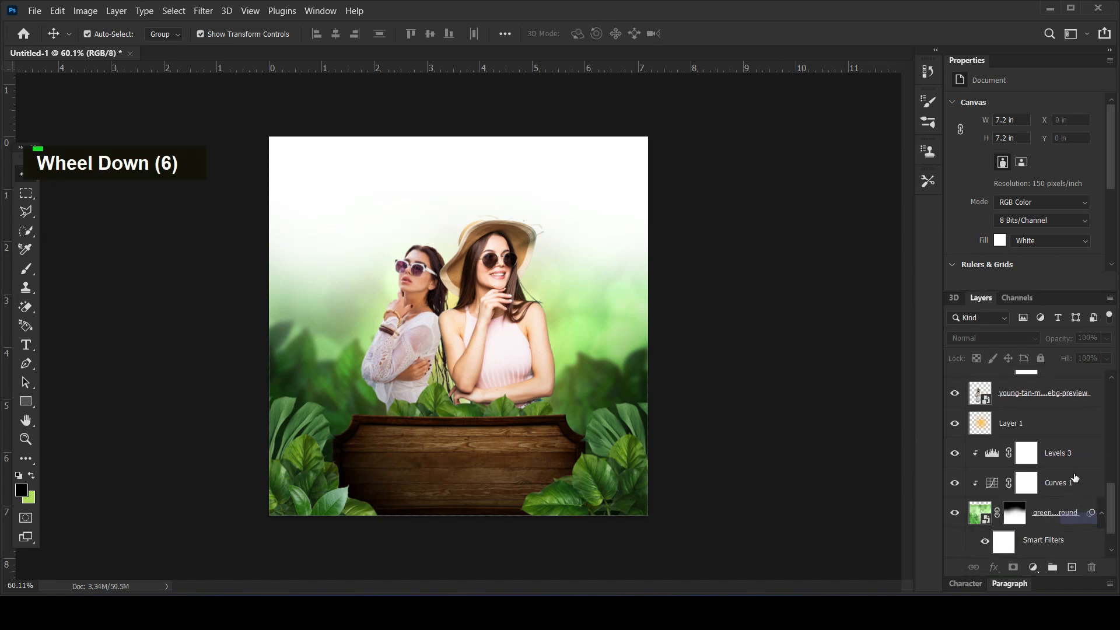
# Step: Place the 04 palm-leaf image above the straw-hat woman's adjustments, in the canvas's top-right corner, scaled to about 2.49 × 1.66 in
pyautogui.scroll(3, 1075, 478)
pyautogui.scroll(-3, 1075, 479)
pyautogui.scroll(3, 1075, 477)
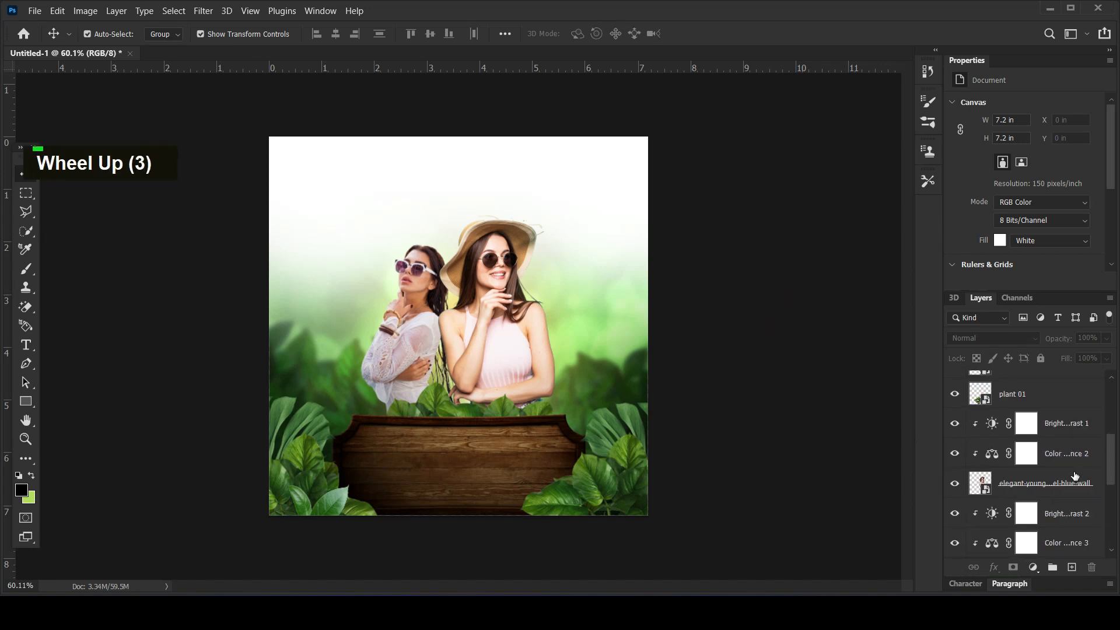
pyautogui.click(1068, 430)
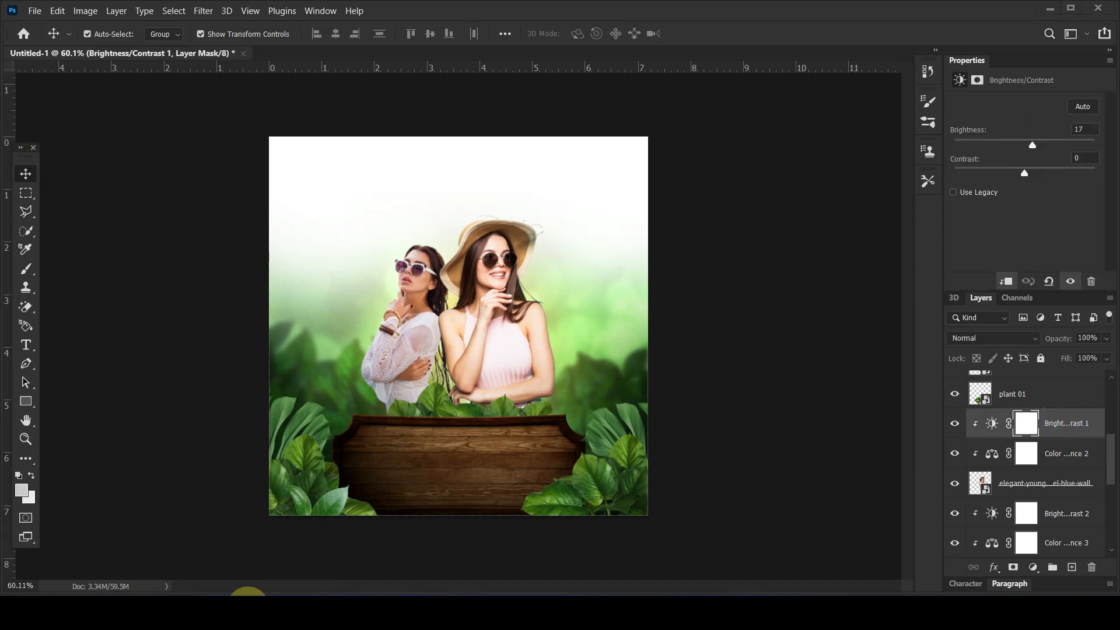
pyautogui.click(248, 590)
pyautogui.moveTo(415, 454); pyautogui.dragTo(577, 238)
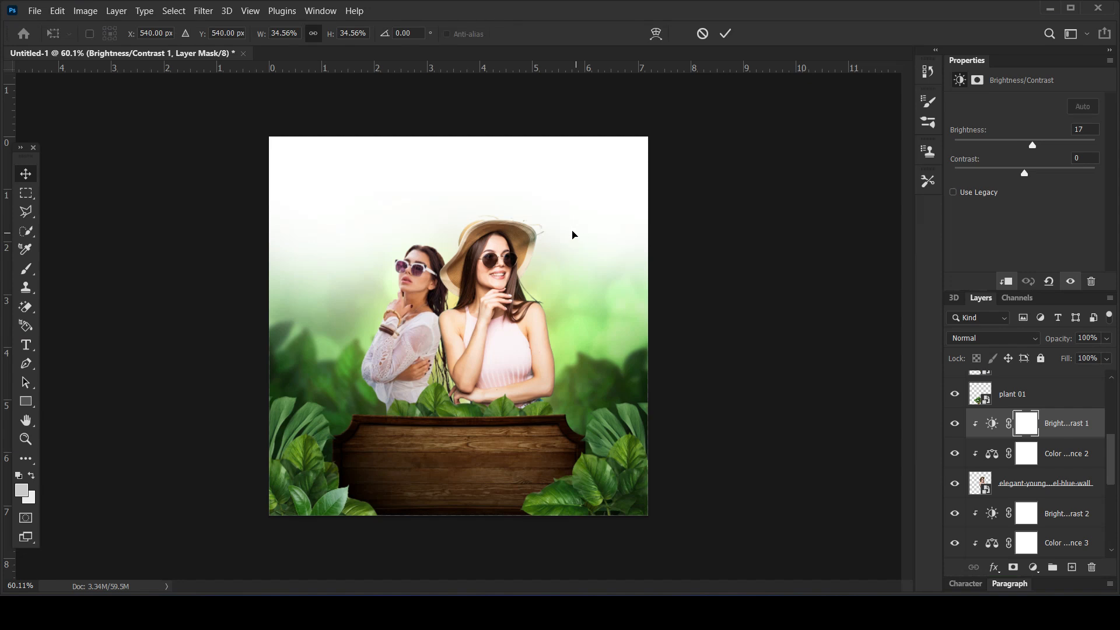
pyautogui.moveTo(269, 452); pyautogui.dragTo(444, 335)
pyautogui.moveTo(584, 237); pyautogui.dragTo(603, 175)
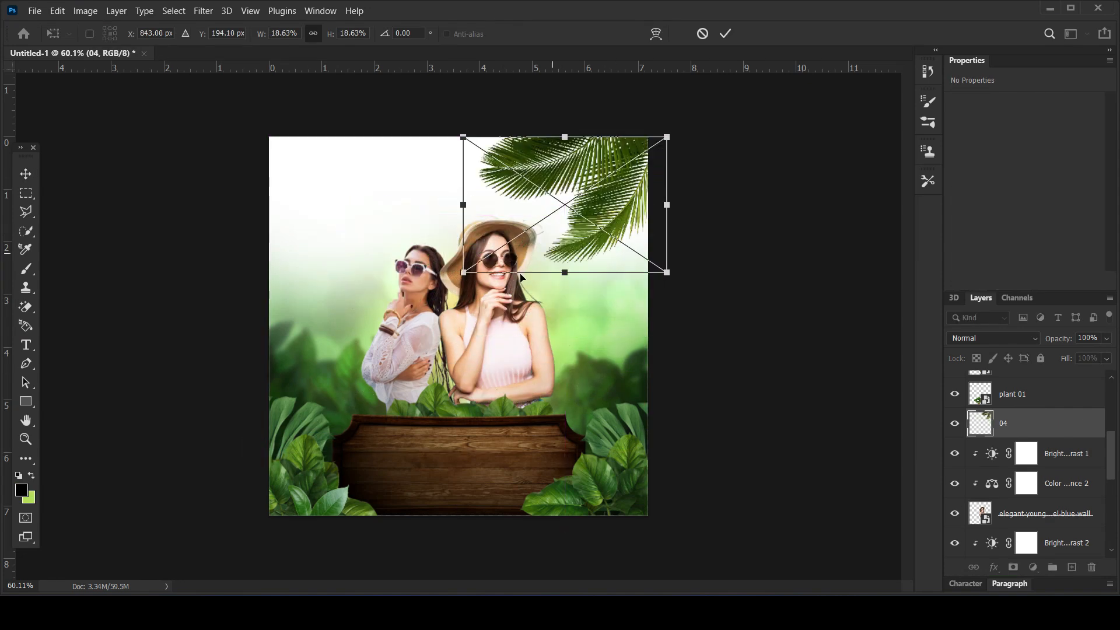
pyautogui.moveTo(464, 274); pyautogui.dragTo(529, 224)
pyautogui.press('Return')
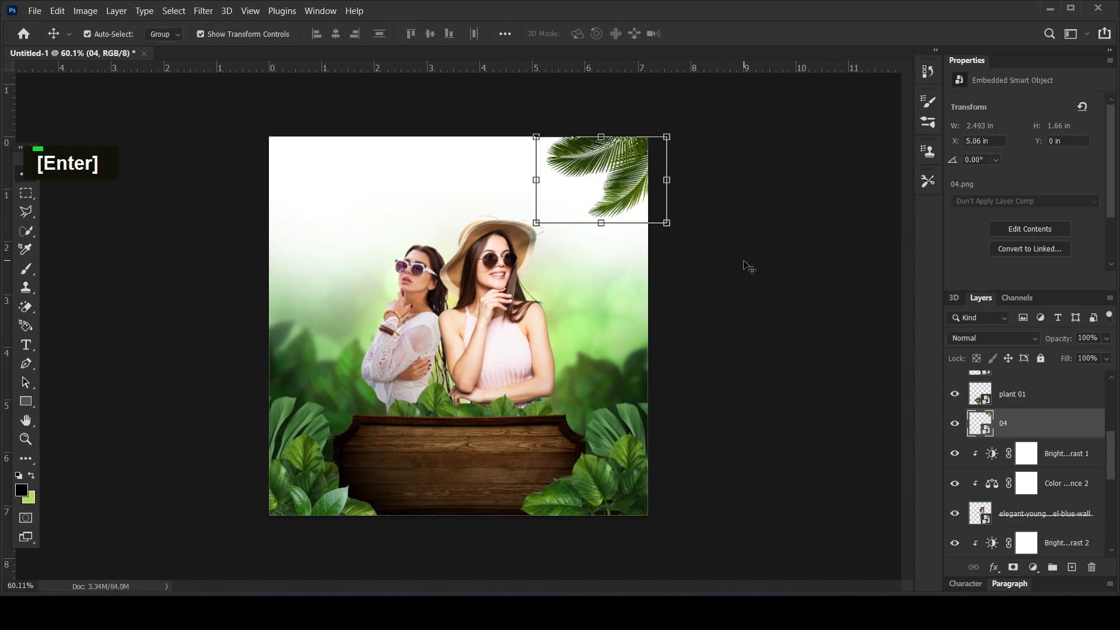
# Step: Enlarge the 04 palm leaf to about 2.79 × 1.87 in and shift it slightly beyond the canvas's top and right edges
pyautogui.moveTo(636, 159); pyautogui.dragTo(638, 150)
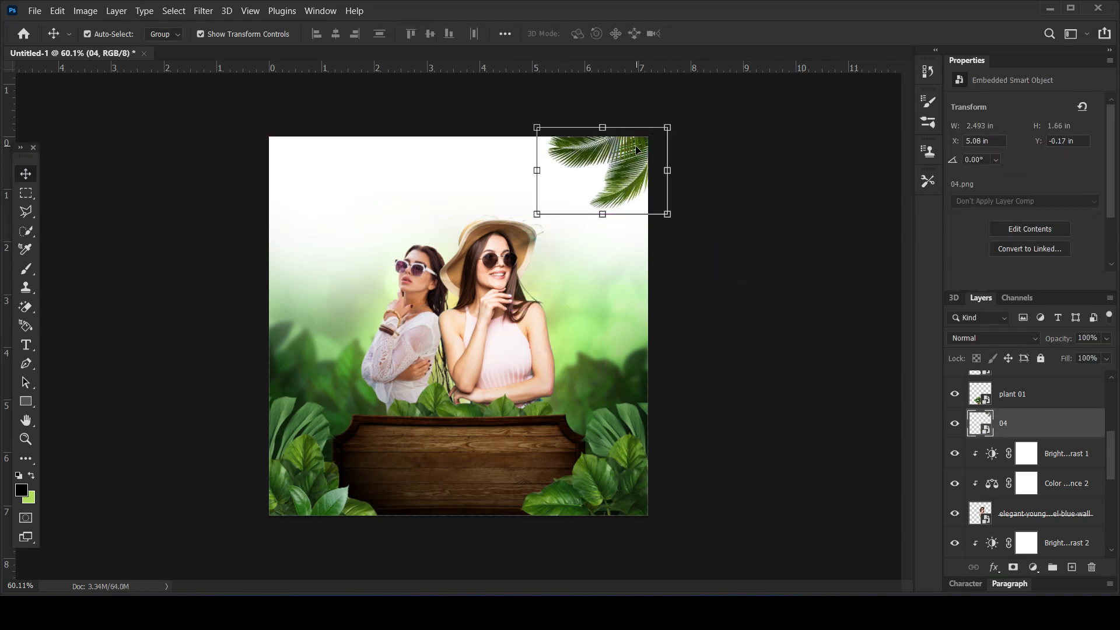
pyautogui.press('Down')
pyautogui.press('Down')
pyautogui.press('Down')
pyautogui.moveTo(534, 215); pyautogui.dragTo(517, 227)
pyautogui.moveTo(611, 182); pyautogui.dragTo(629, 184)
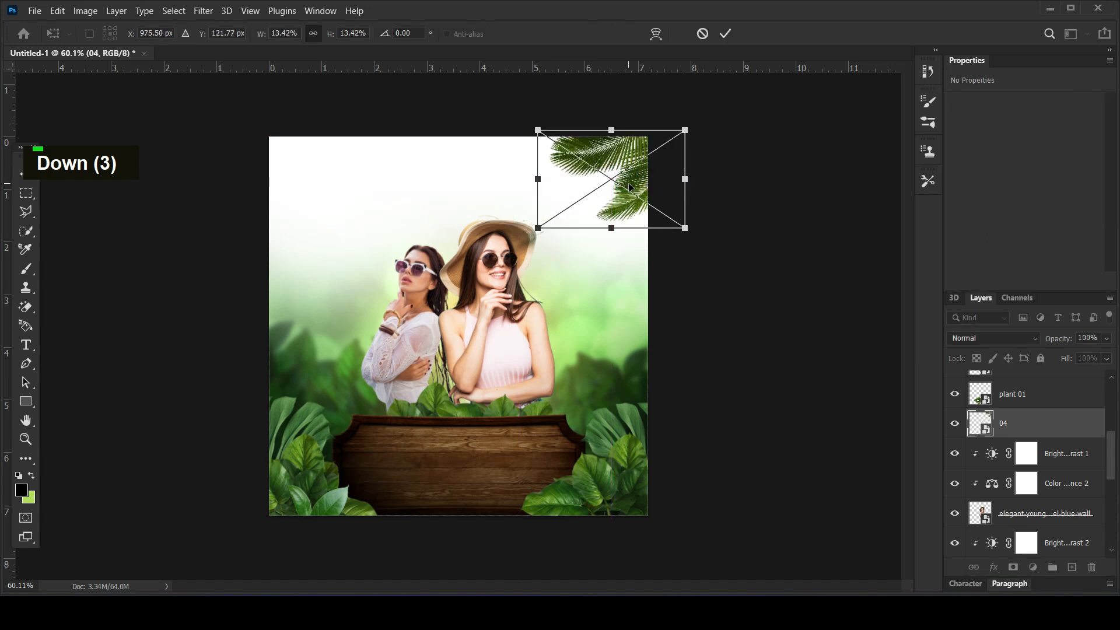
pyautogui.press('Return')
# Step: Place the 03 palm-leaf image, flip it horizontally, and fit it in the canvas's top-left corner at about 2.25 × 2.78 in
pyautogui.click(253, 607)
pyautogui.moveTo(239, 368); pyautogui.dragTo(379, 326)
pyautogui.rightClick(379, 327)
pyautogui.click(411, 298)
pyautogui.moveTo(397, 215); pyautogui.dragTo(325, 208)
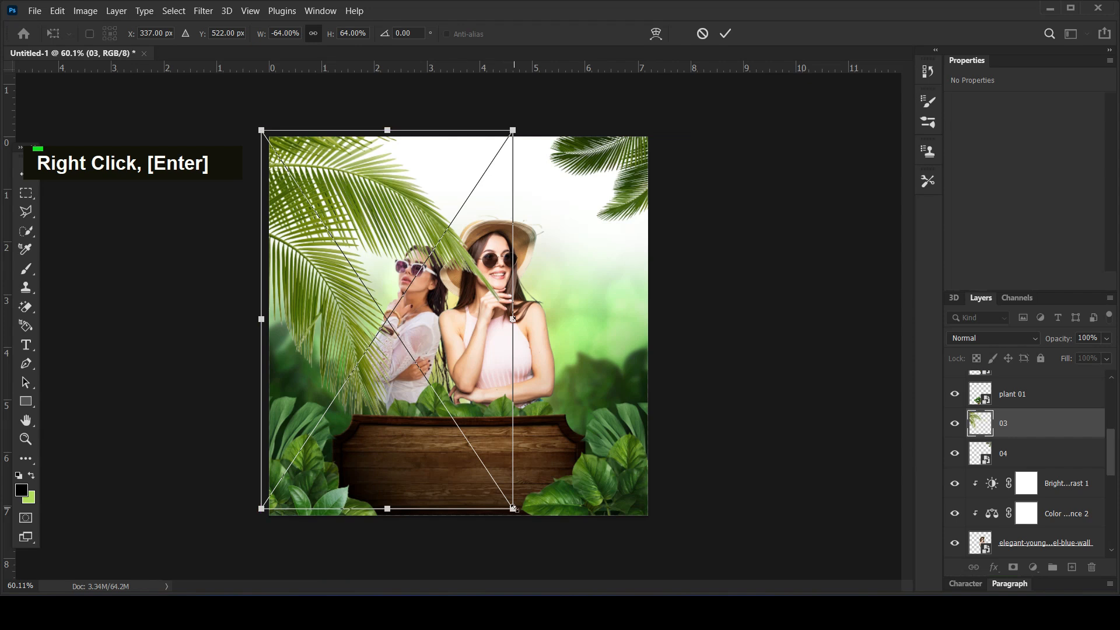
pyautogui.moveTo(514, 508); pyautogui.dragTo(427, 288)
pyautogui.press('Return')
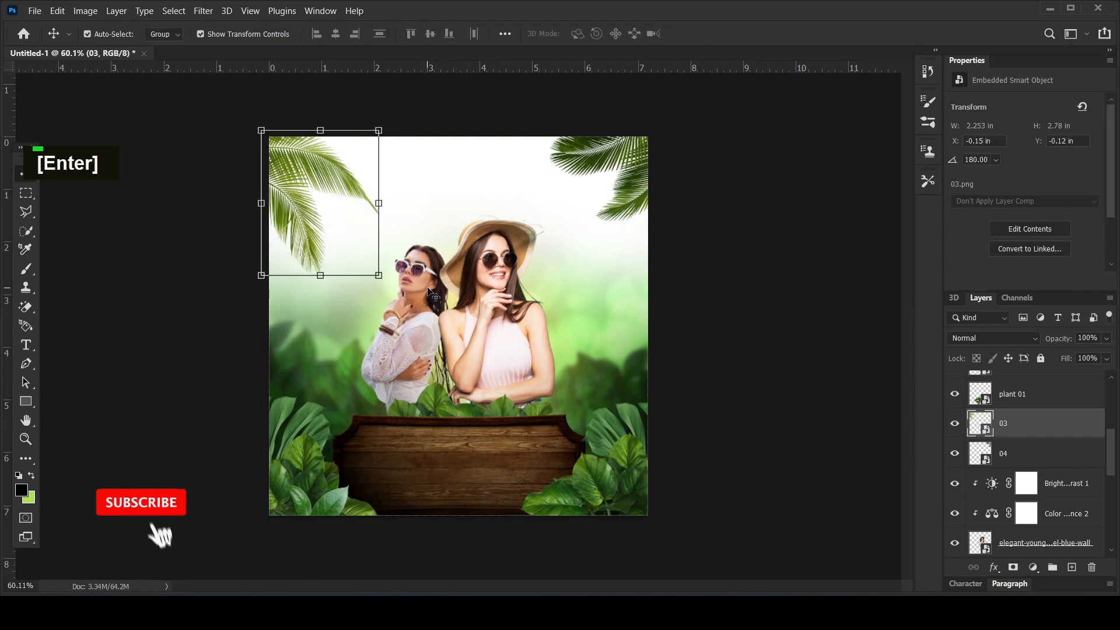
# Step: Add a Brightness/Contrast adjustment clipped to the 04 palm-leaf layer and adjust its brightness
pyautogui.click(1027, 454)
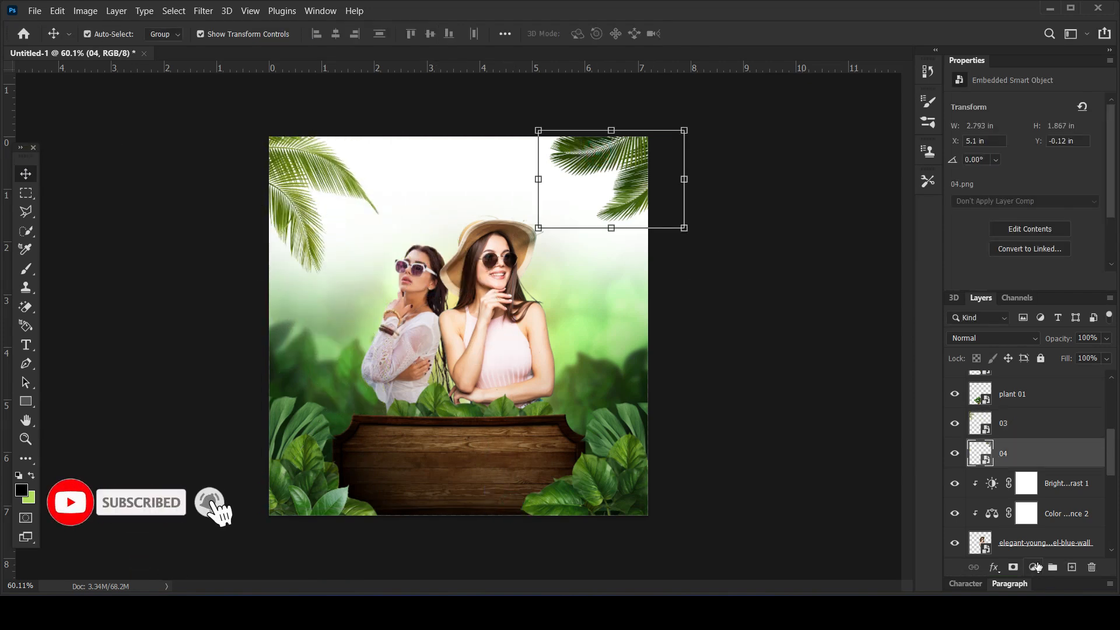
pyautogui.click(1034, 567)
pyautogui.click(1036, 355)
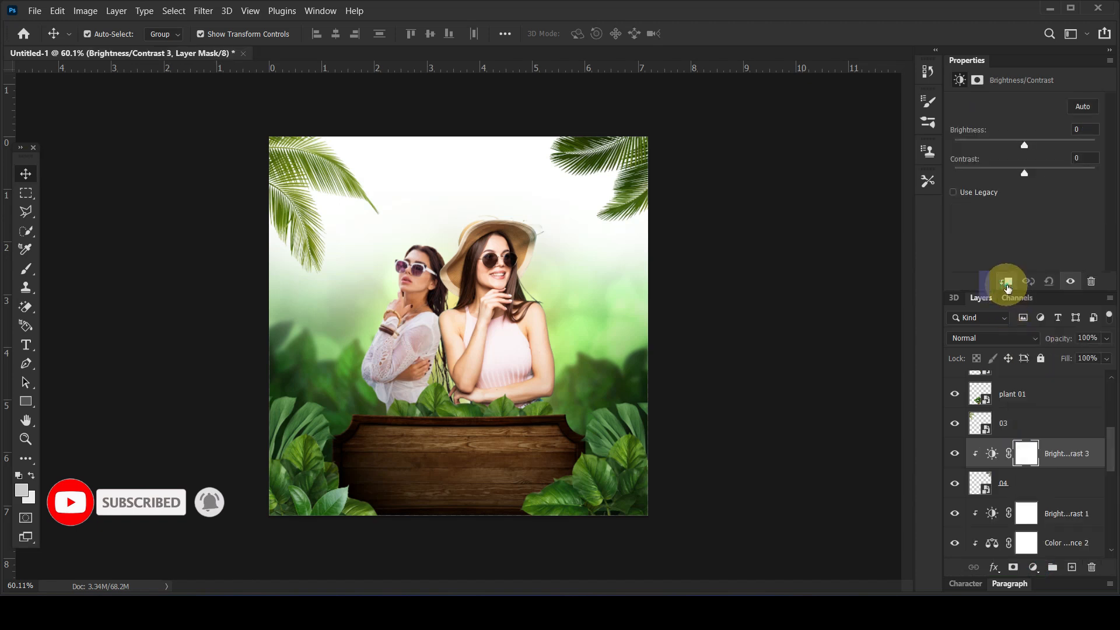
pyautogui.moveTo(1028, 147); pyautogui.dragTo(1028, 184)
pyautogui.click(848, 213)
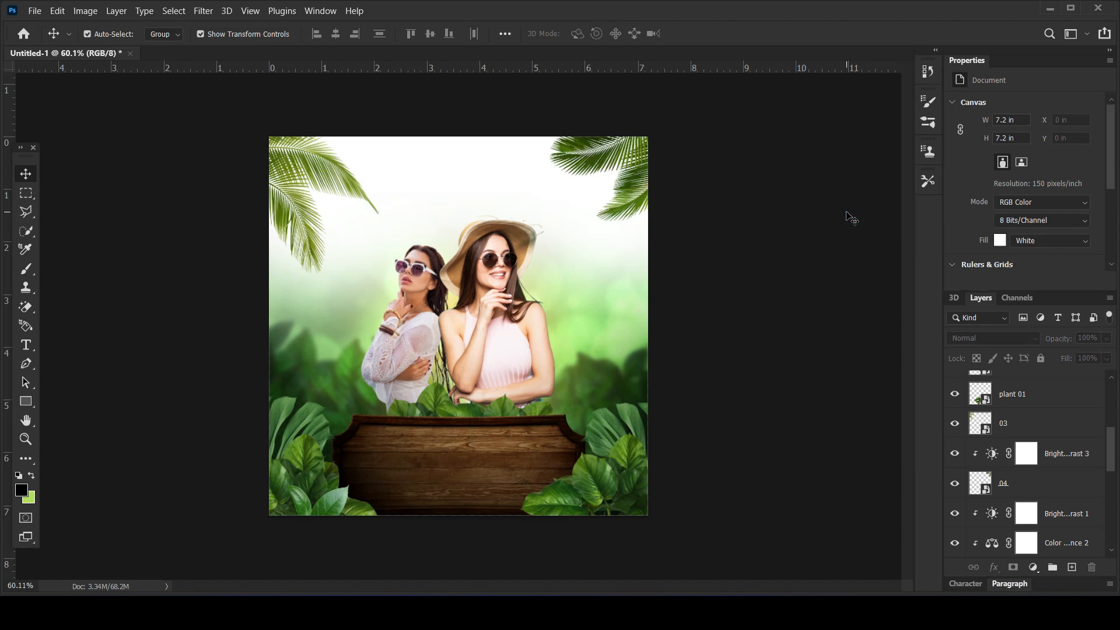
# Step: Stretch the green-leaves-bokeh-background layer to about 114% width and 124% height
pyautogui.click(291, 349)
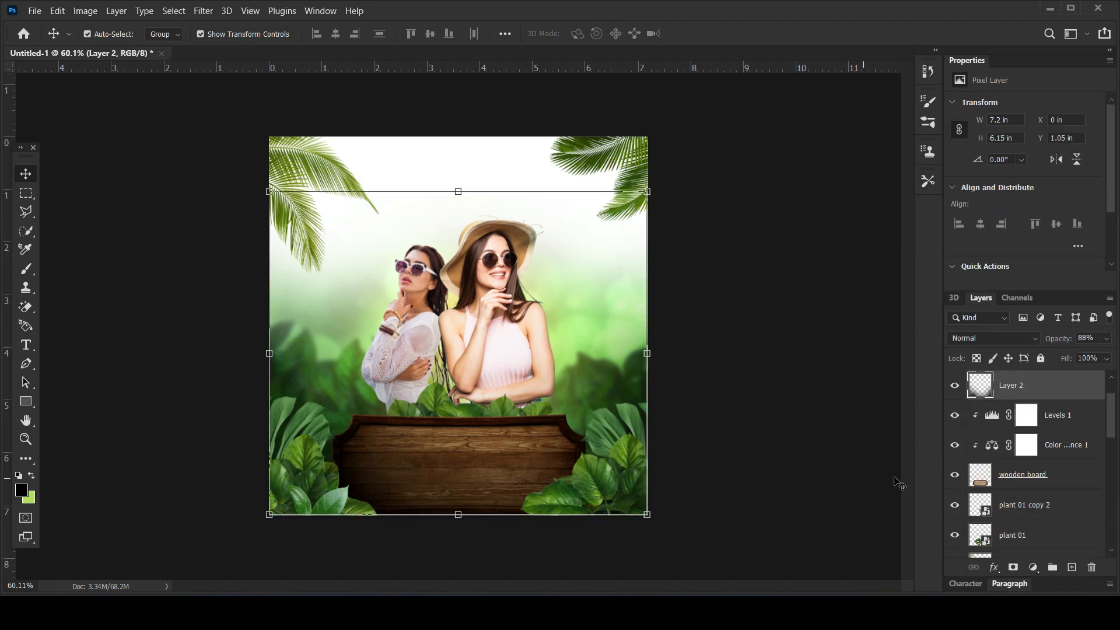
pyautogui.scroll(-15, 1045, 478)
pyautogui.click(1054, 479)
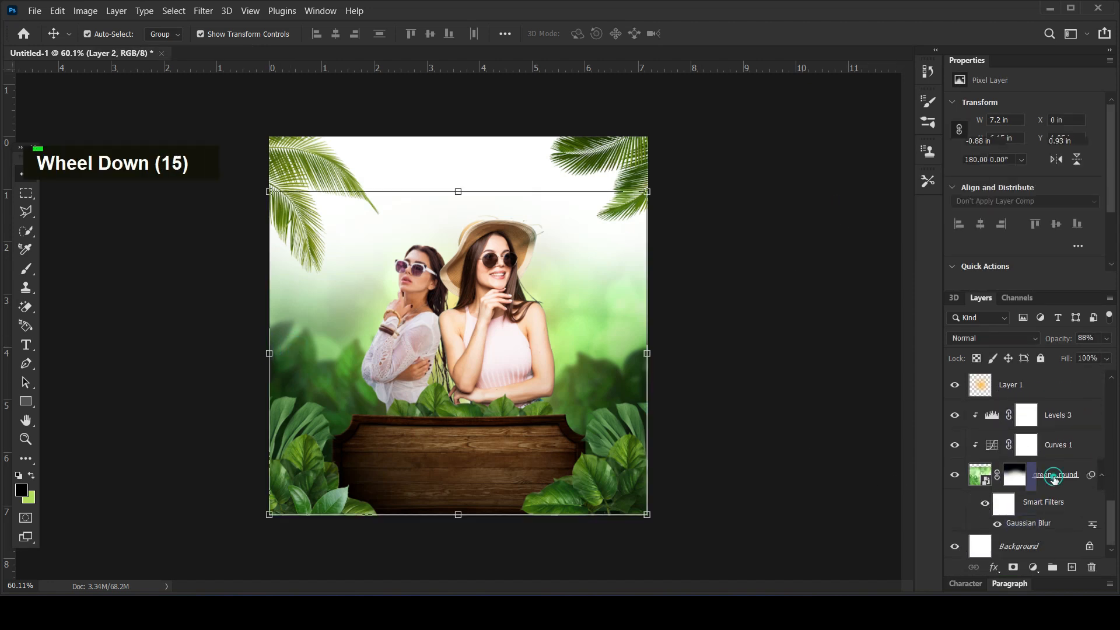
pyautogui.click(460, 556)
pyautogui.click(604, 250)
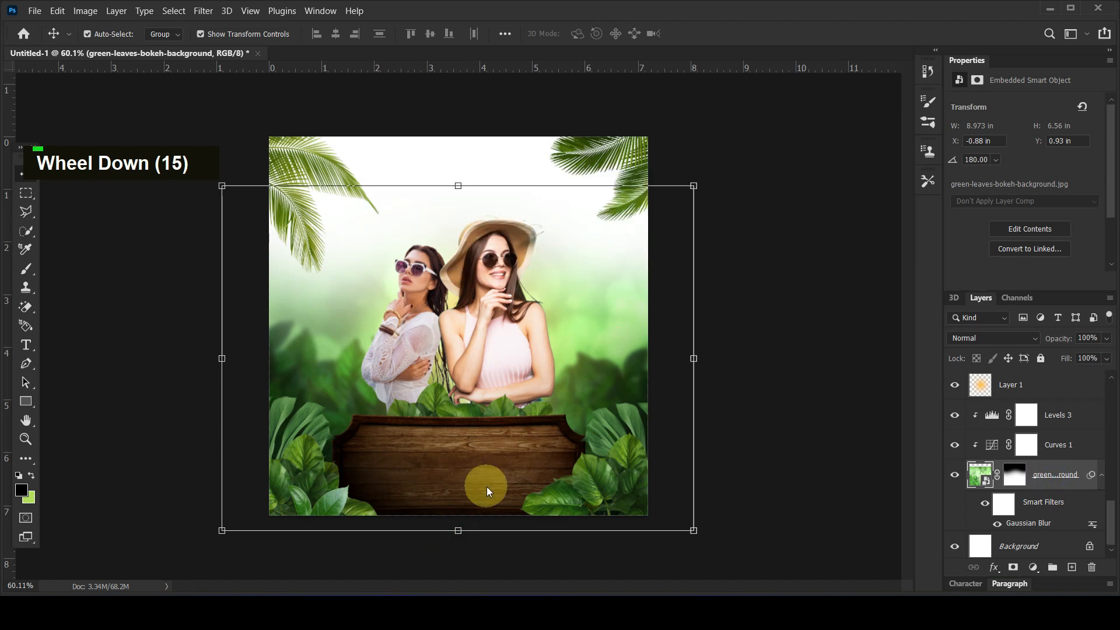
pyautogui.moveTo(460, 530); pyautogui.dragTo(451, 576)
pyautogui.moveTo(693, 190); pyautogui.dragTo(729, 164)
pyautogui.press('Return')
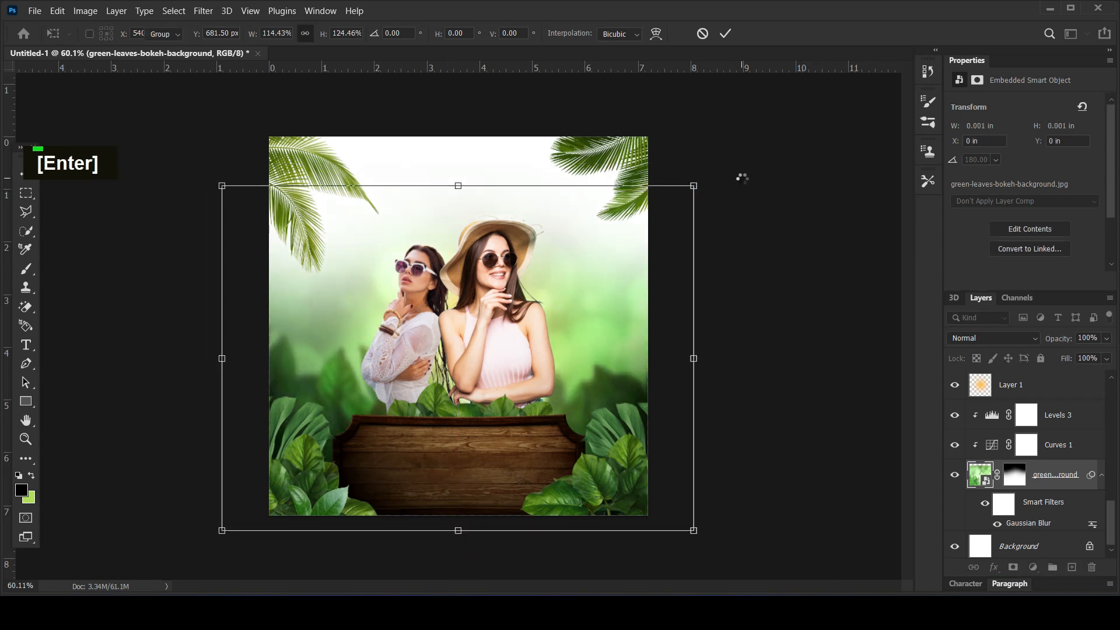
pyautogui.click(803, 301)
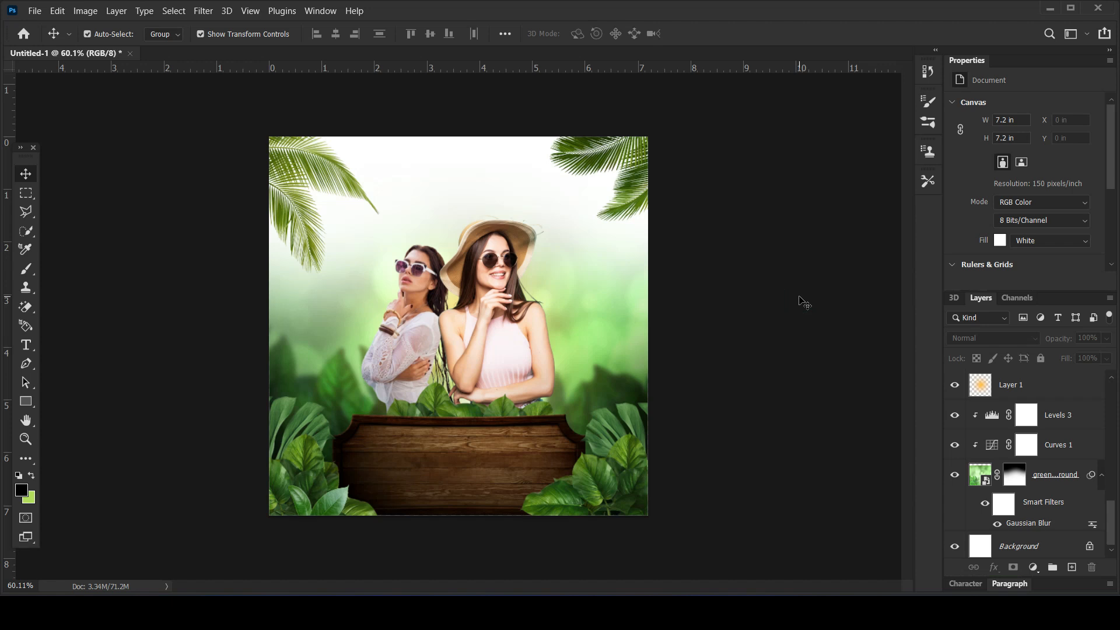
# Step: Add the text "SUMMER" in 32 pt Bebas Neue Bold and position it above the second woman's head
pyautogui.click(20, 346)
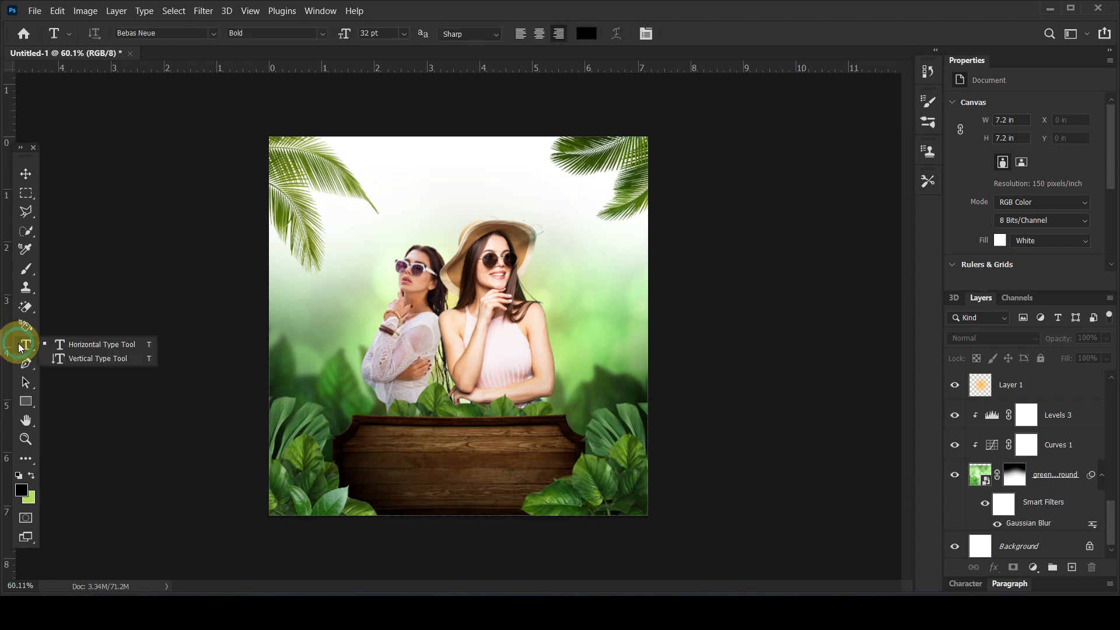
pyautogui.click(70, 346)
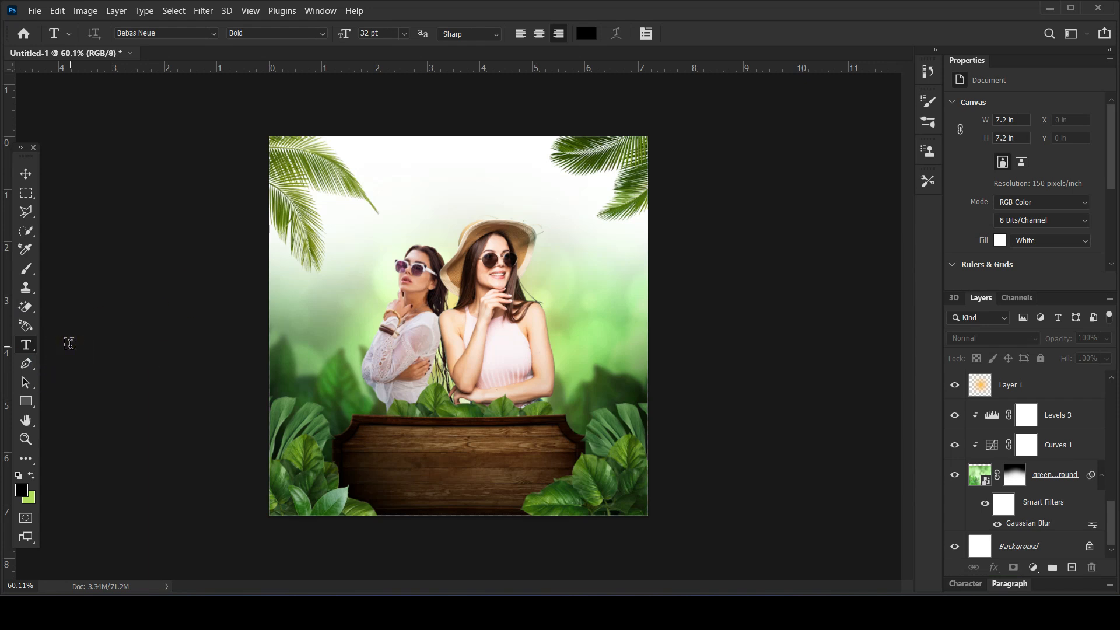
pyautogui.click(362, 223)
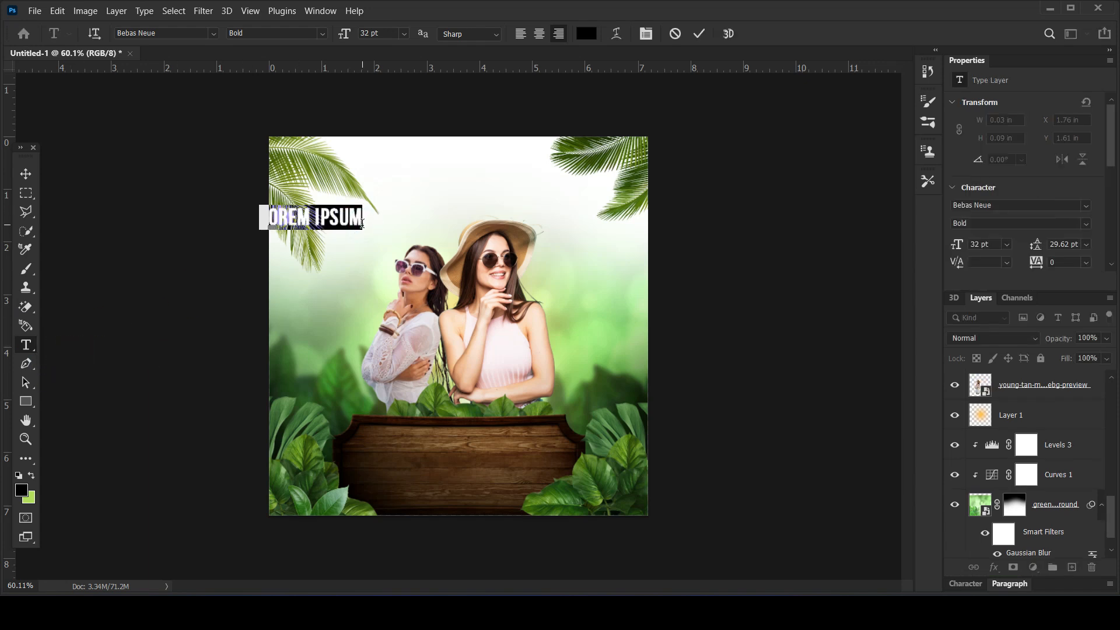
pyautogui.write('SUMMER')
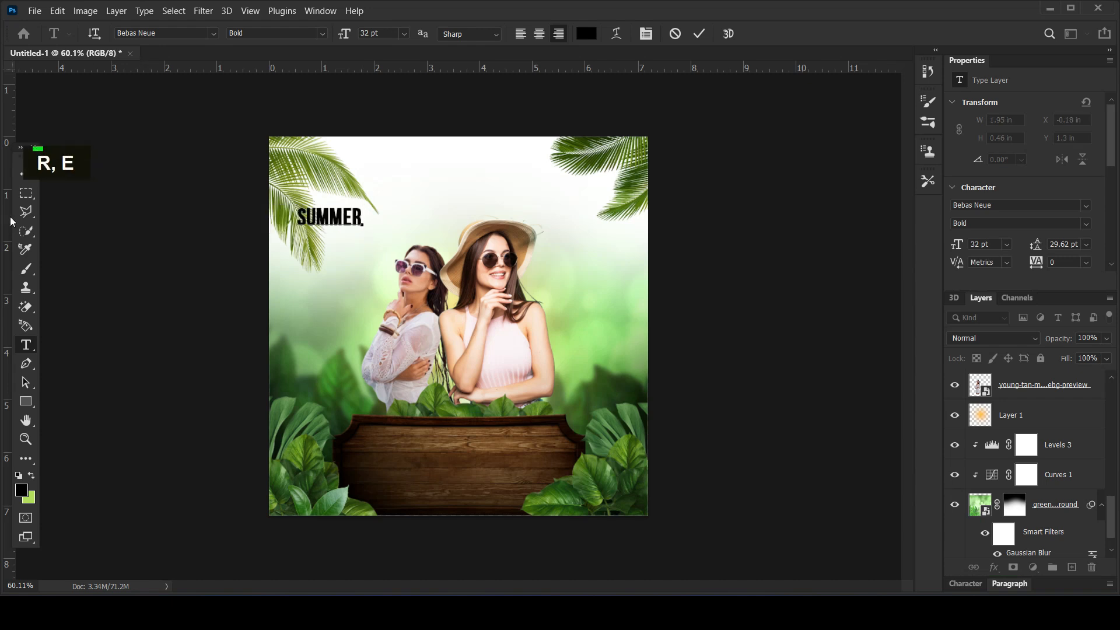
pyautogui.click(24, 173)
pyautogui.click(281, 212)
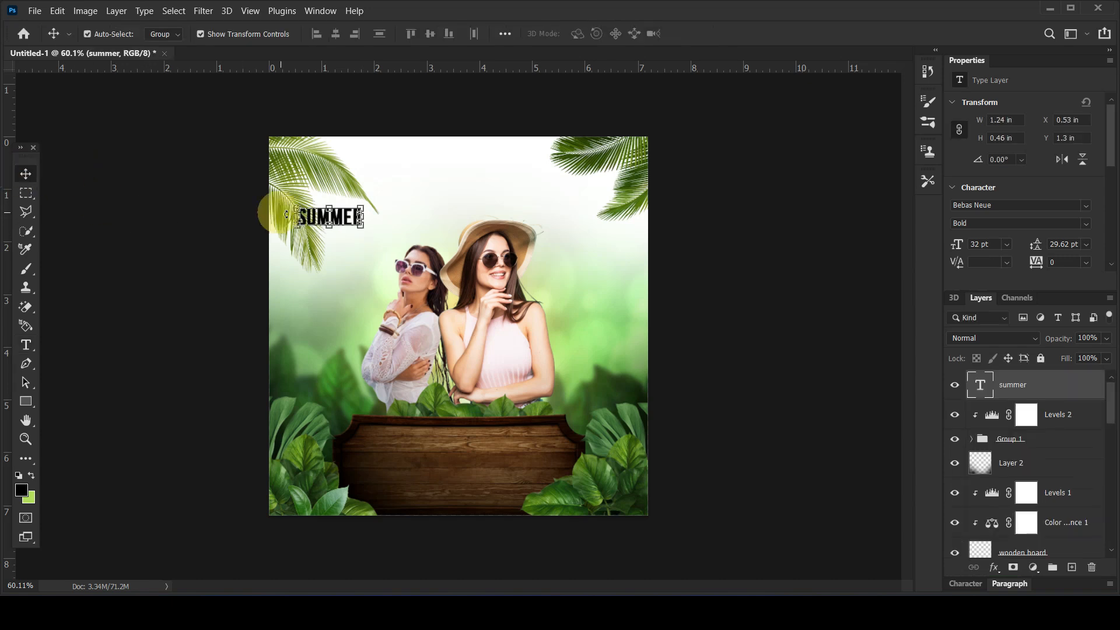
pyautogui.moveTo(341, 222); pyautogui.dragTo(410, 211)
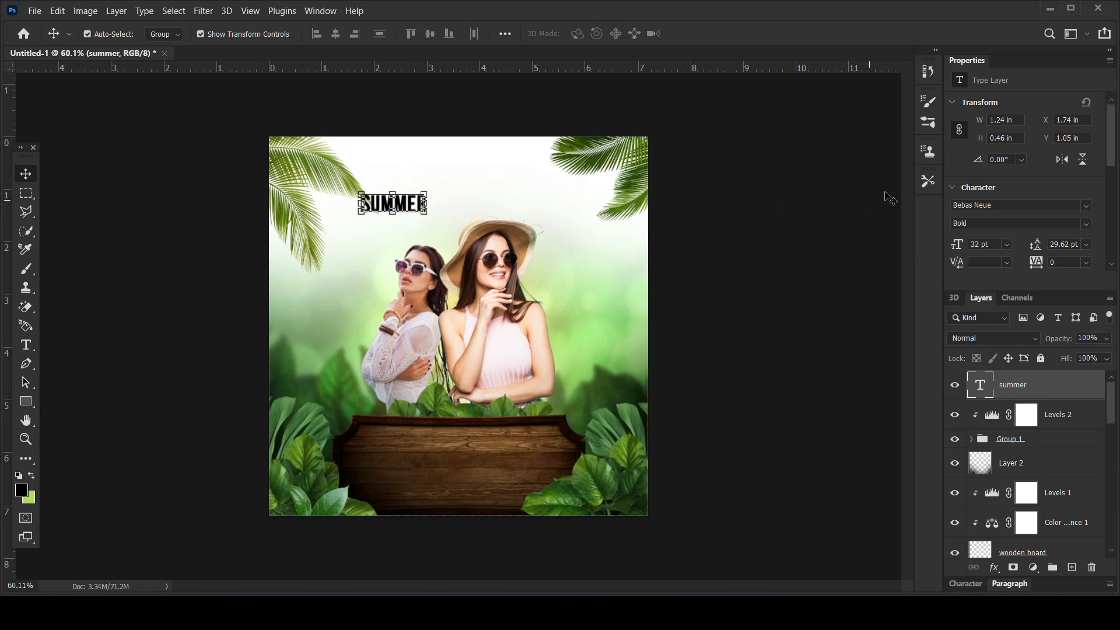
# Step: Change the SUMMER text's font to GRIFTER Bold, enlarge it to about 49.67 pt, and place it between the palm leaves
pyautogui.click(971, 205)
pyautogui.hotkey('ctrl', 'a')
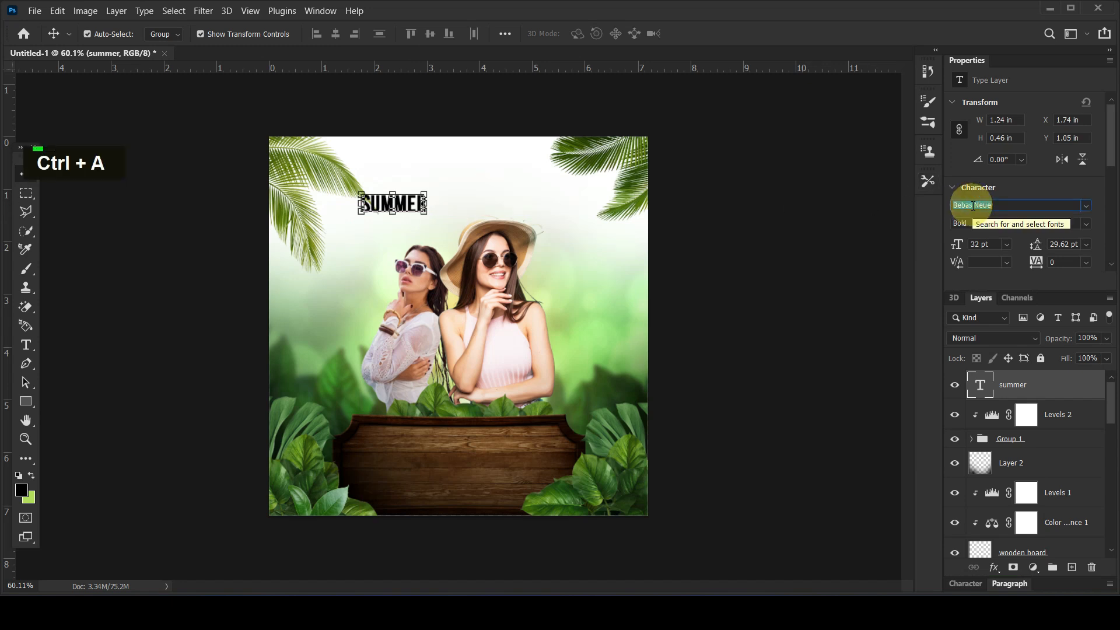
pyautogui.write('grif')
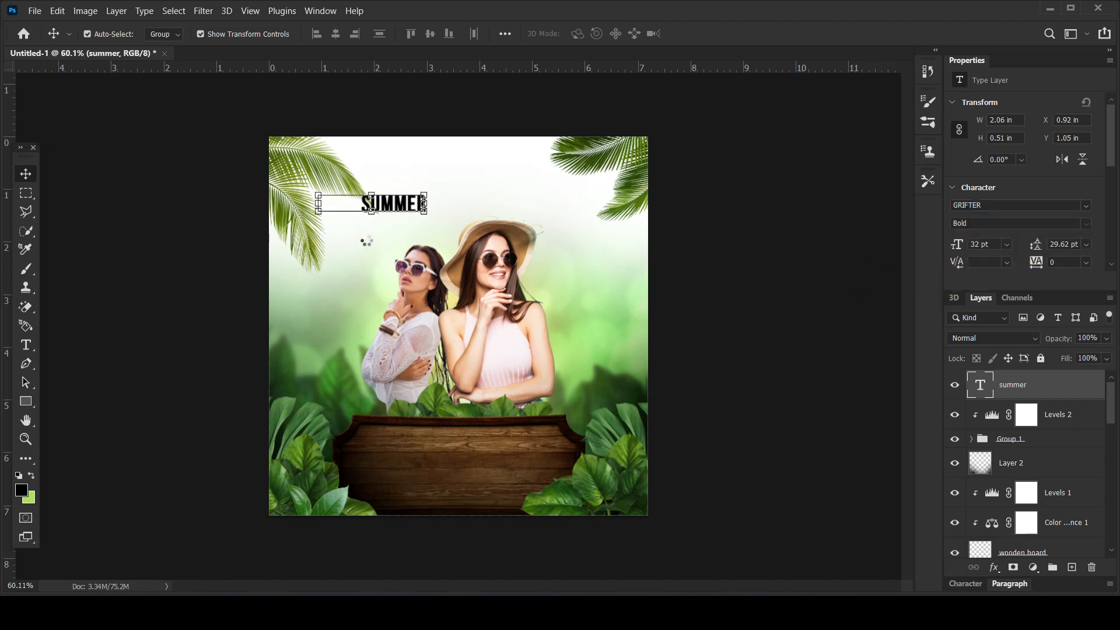
pyautogui.moveTo(424, 195); pyautogui.dragTo(496, 173)
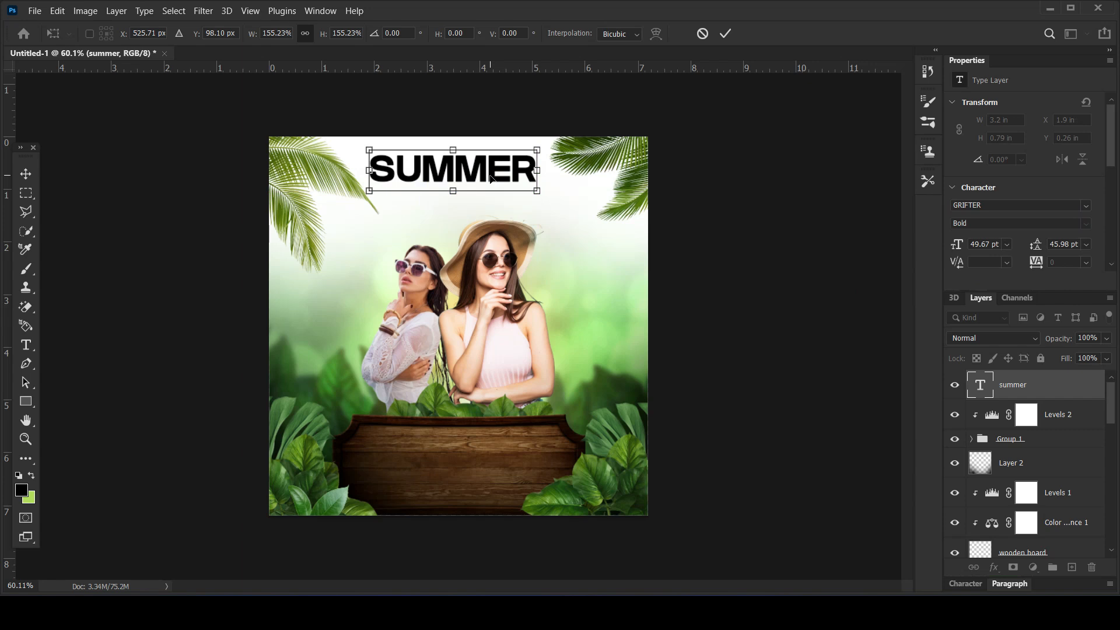
pyautogui.press('Down')
pyautogui.press('Down')
pyautogui.press('Return')
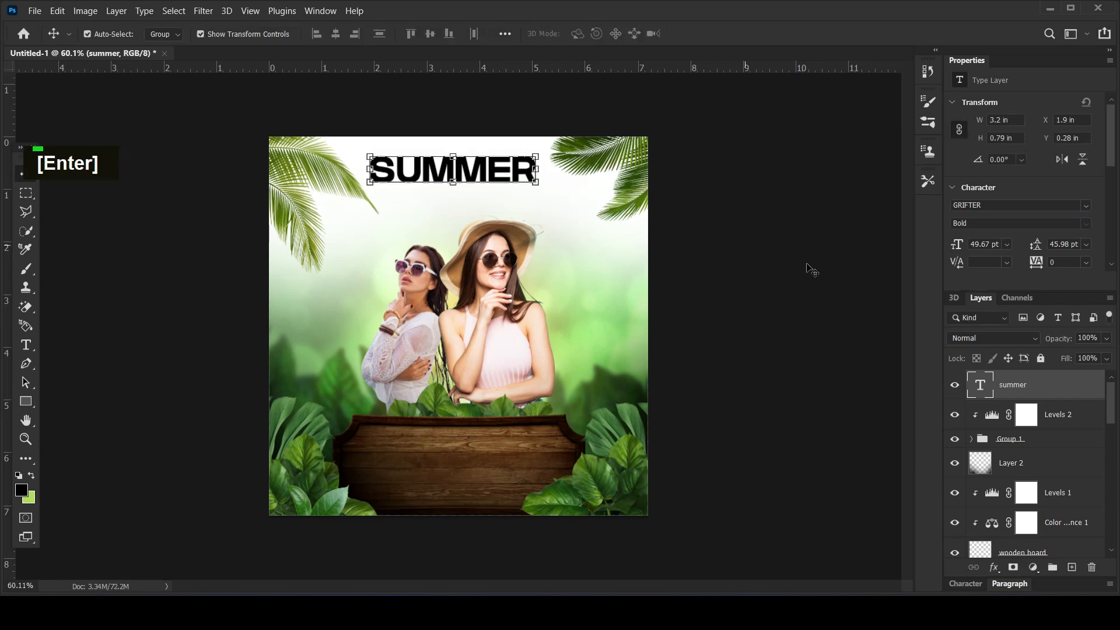
# Step: Add a vertical guide at the canvas's horizontal centre and nudge the SUMMER text right to centre it on the guide
pyautogui.click(810, 268)
pyautogui.moveTo(9, 548); pyautogui.dragTo(459, 502)
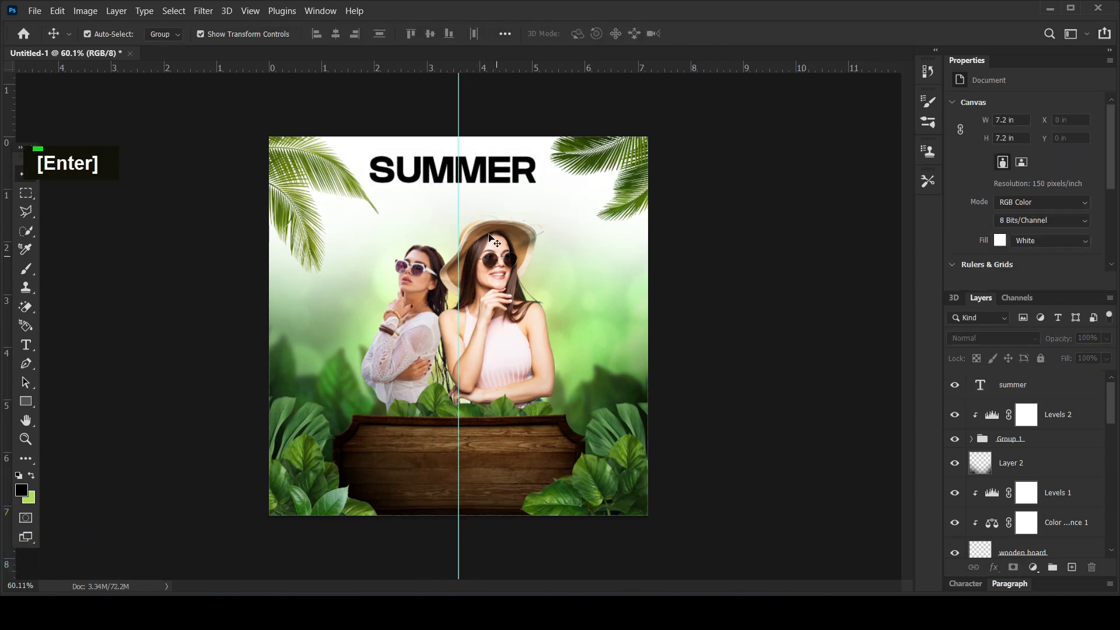
pyautogui.click(478, 178)
pyautogui.hotkey('shift', 'Right')
pyautogui.press('Right')
pyautogui.press('Right')
pyautogui.press('Right')
pyautogui.press('Right')
pyautogui.press('Right')
pyautogui.press('Right')
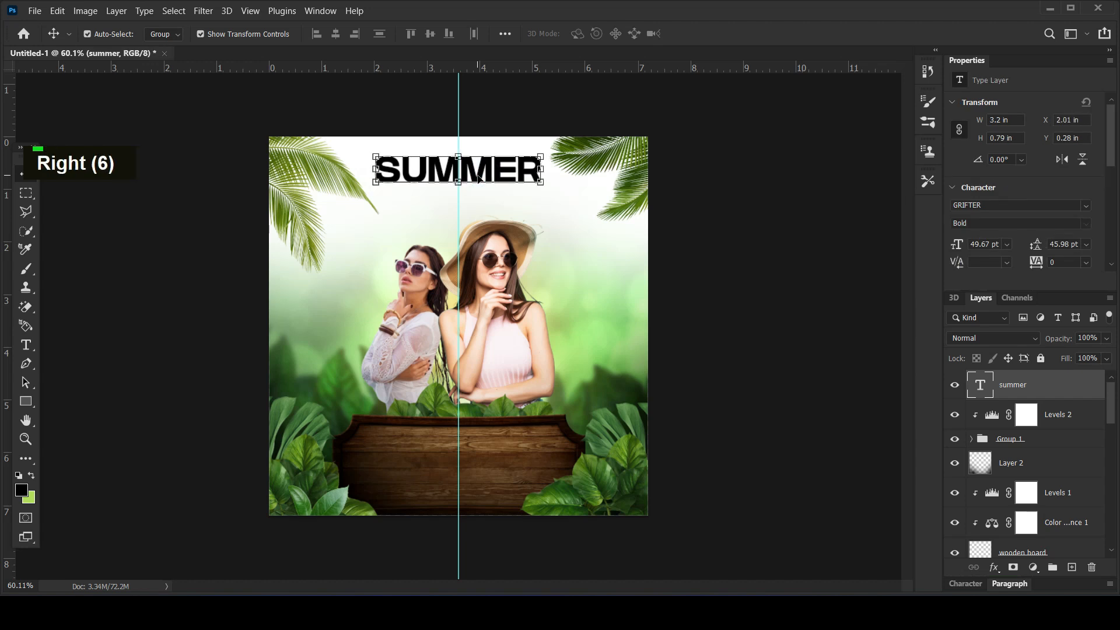
pyautogui.click(756, 197)
# Step: Duplicate the SUMMER text directly below the original and change the copy's wording to "NIGHT"
pyautogui.keyDown('alt'); pyautogui.keyDown('shift'); pyautogui.click(490, 181); pyautogui.keyUp('shift'); pyautogui.keyUp('alt')
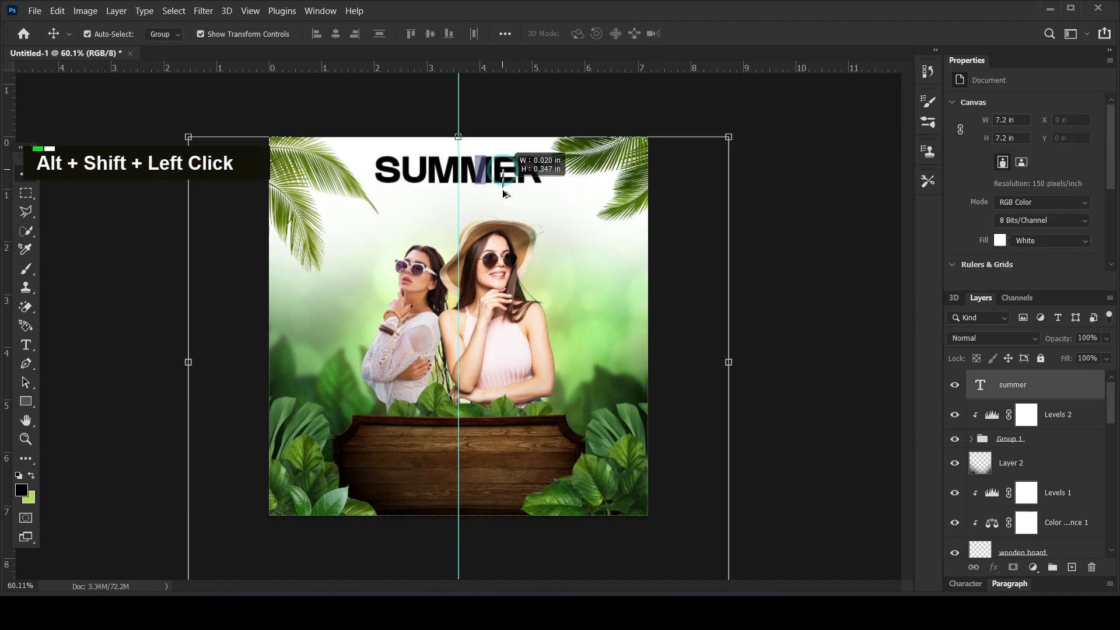
pyautogui.click(775, 196)
pyautogui.moveTo(496, 170); pyautogui.dragTo(496, 205)
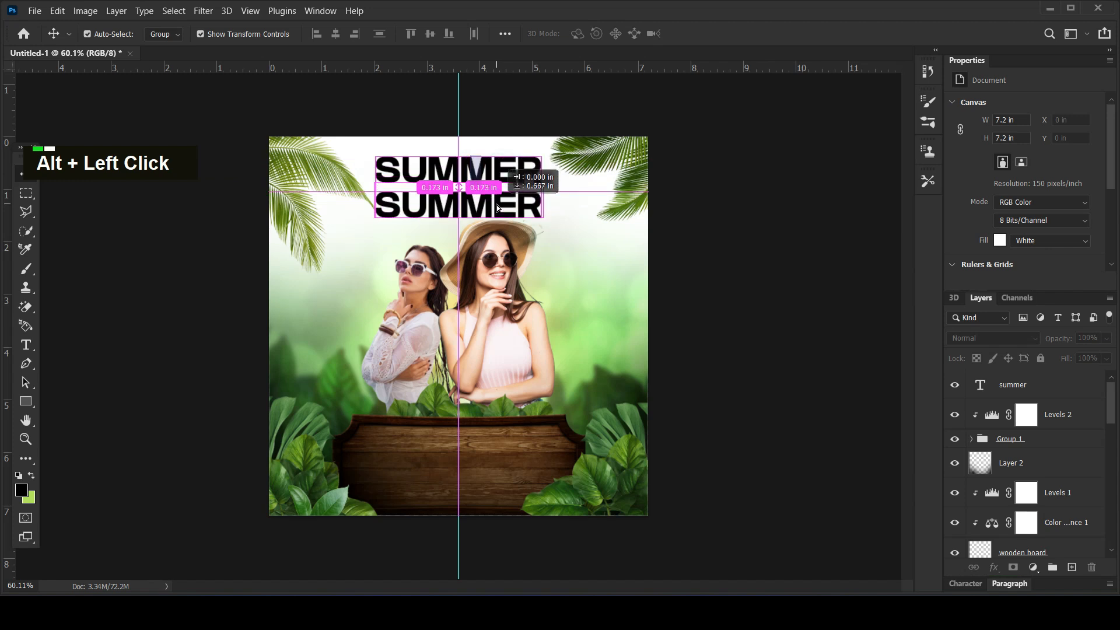
pyautogui.doubleClick(497, 207)
pyautogui.write('NIH')
pyautogui.press('BackSpace')
pyautogui.write('GHT')
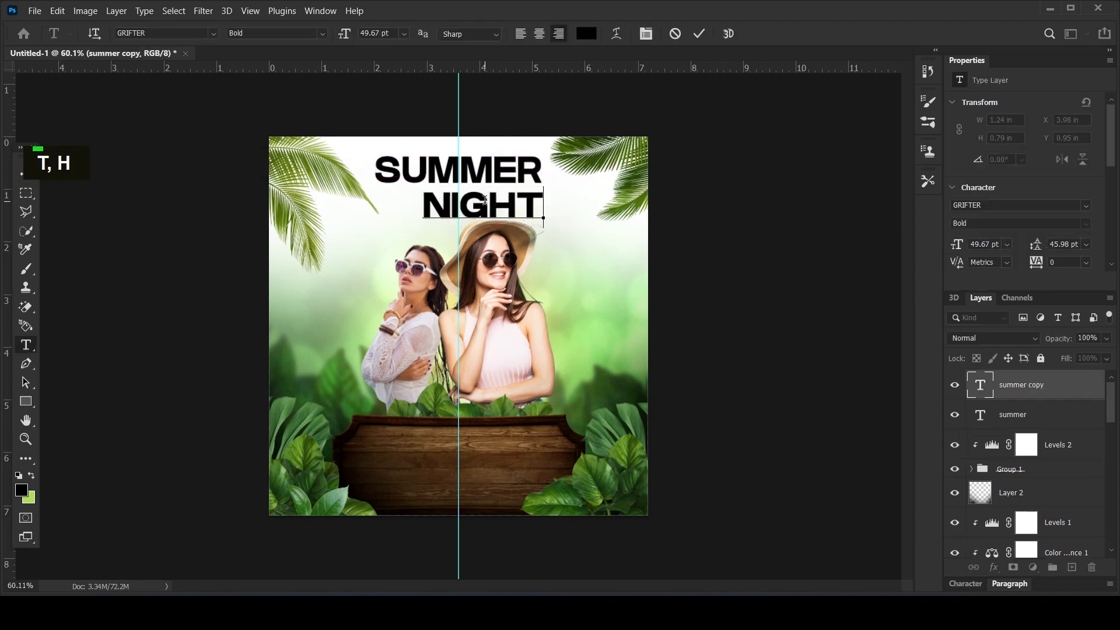
pyautogui.hotkey('ctrl', 'Return')
# Step: Enlarge the NIGHT text to about 100.93 pt just below SUMMER and move its layer beneath the young-tan-model layer
pyautogui.hotkey('ctrl', 't')
pyautogui.moveTo(423, 221); pyautogui.dragTo(358, 249)
pyautogui.moveTo(538, 209); pyautogui.dragTo(518, 220)
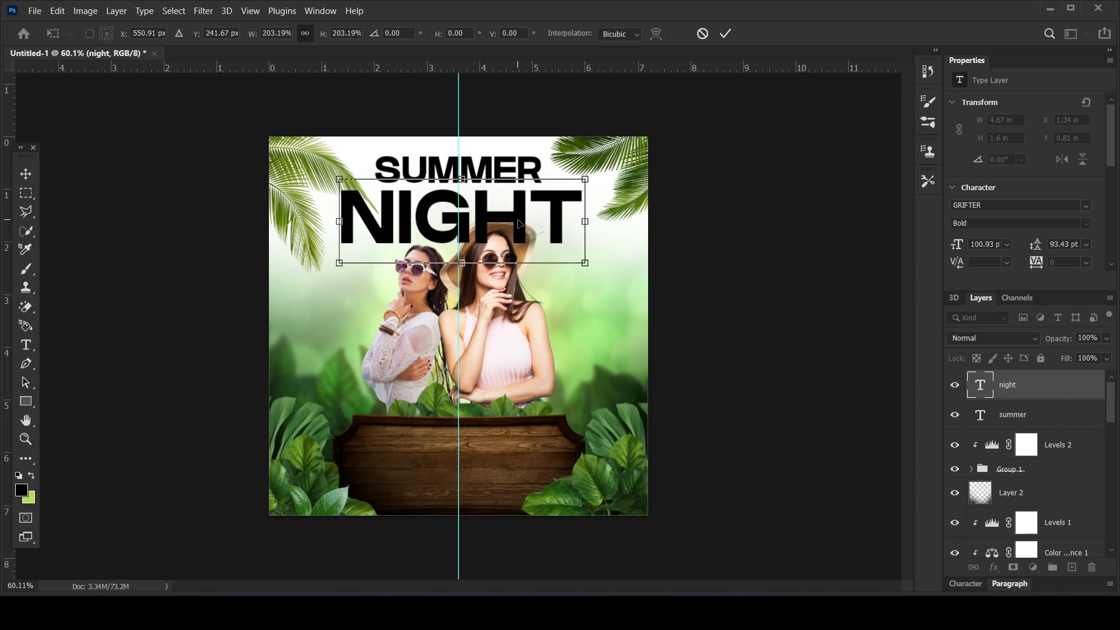
pyautogui.press('Return')
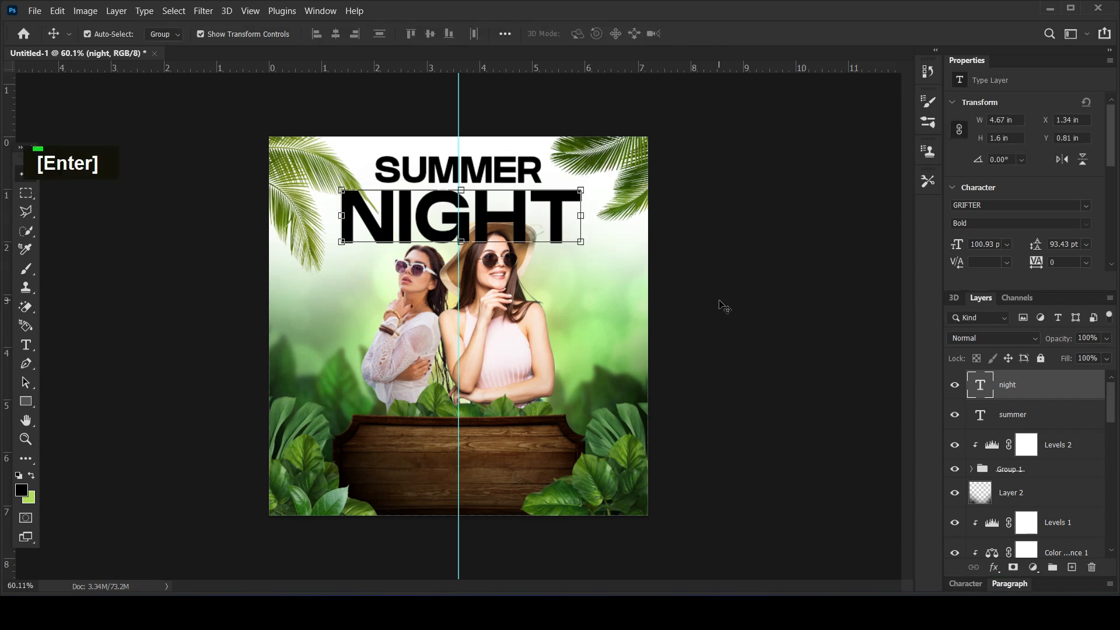
pyautogui.moveTo(1031, 396); pyautogui.dragTo(1050, 537)
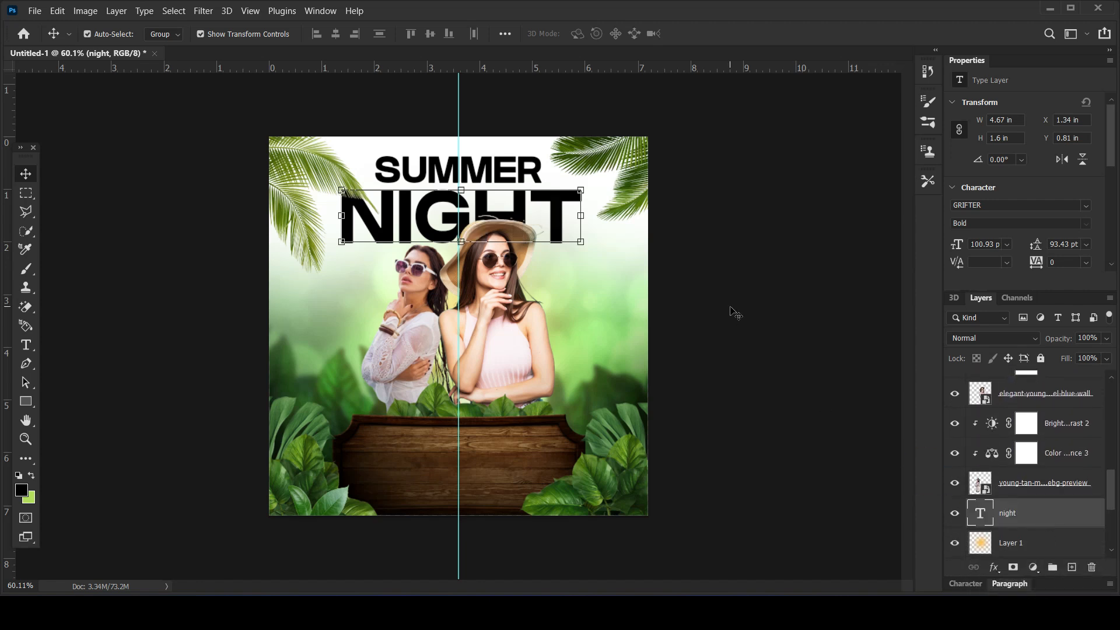
# Step: Recolour the NIGHT text dark green, hex 0e450c
pyautogui.scroll(-5, 1068, 228)
pyautogui.click(1069, 221)
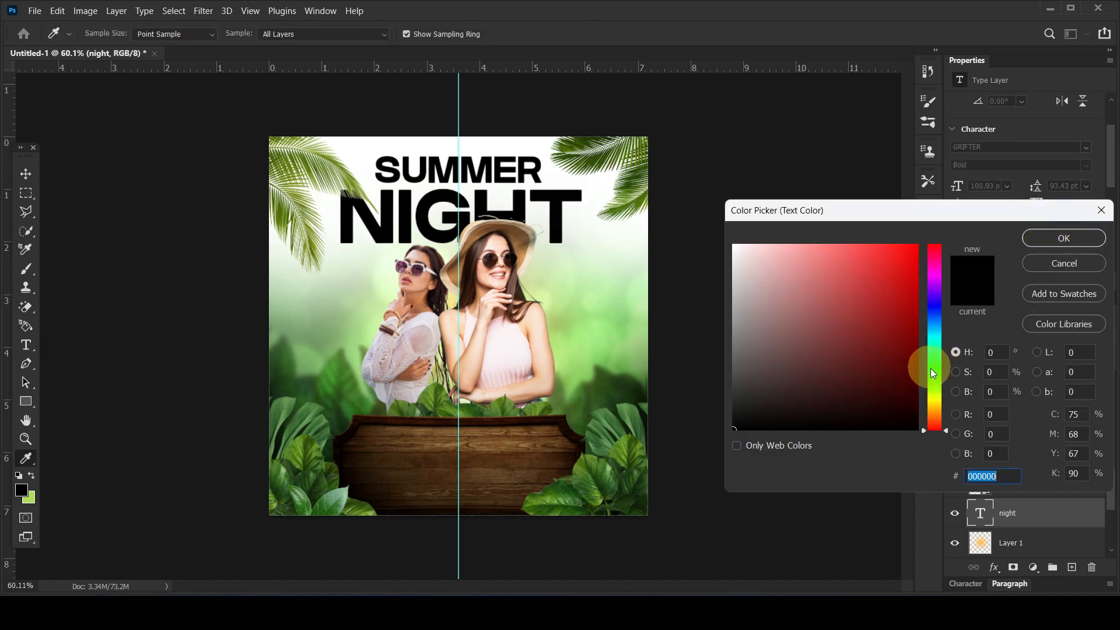
pyautogui.click(930, 369)
pyautogui.moveTo(861, 347); pyautogui.dragTo(886, 379)
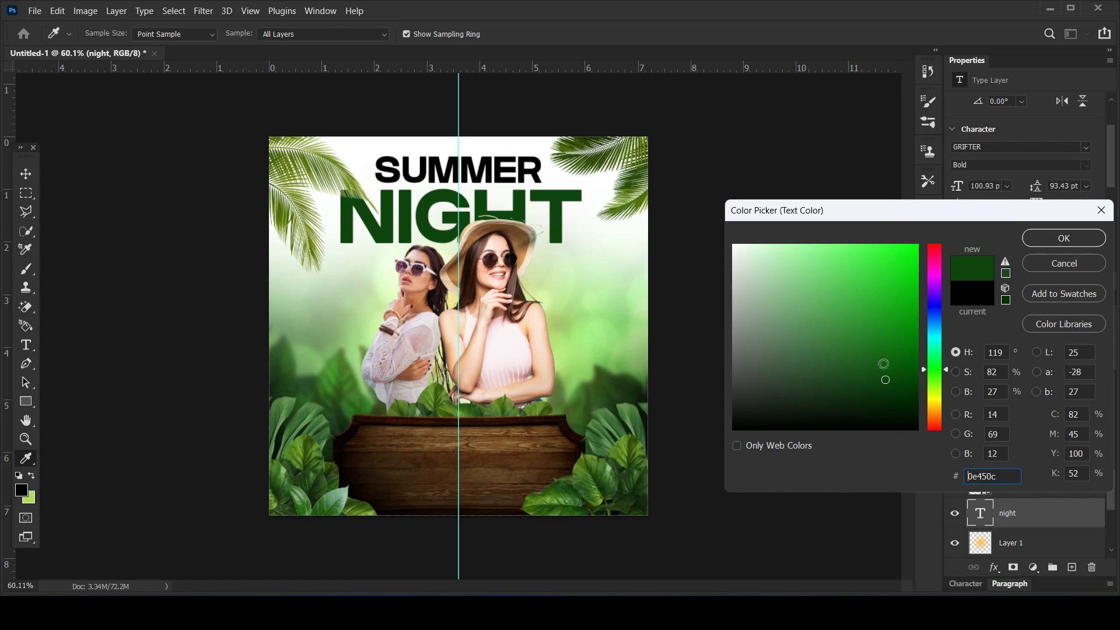
pyautogui.click(1056, 240)
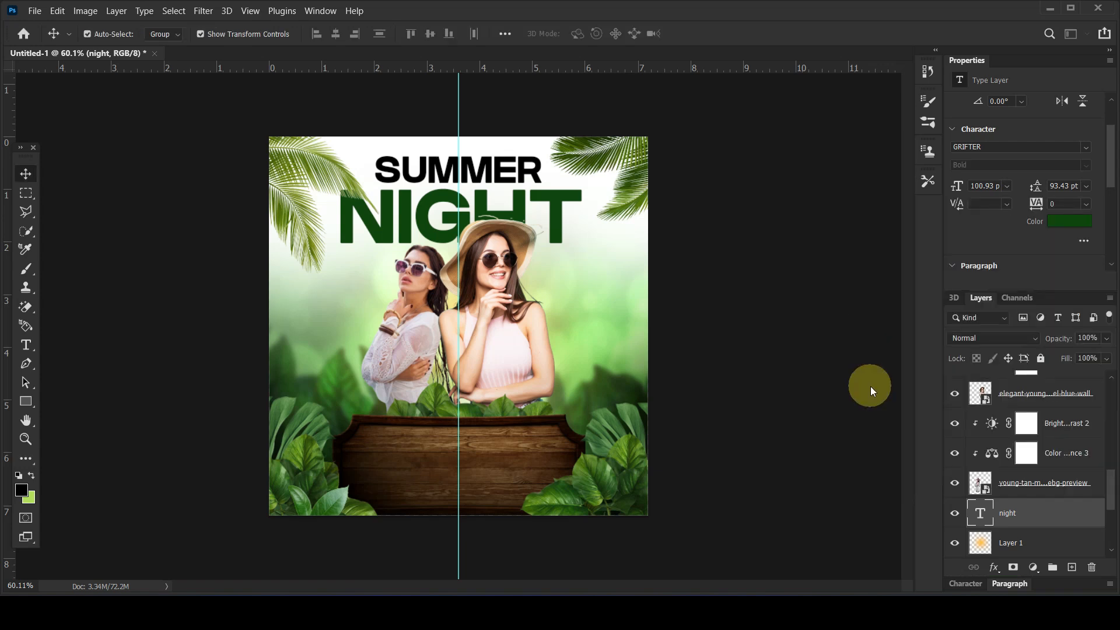
pyautogui.click(871, 386)
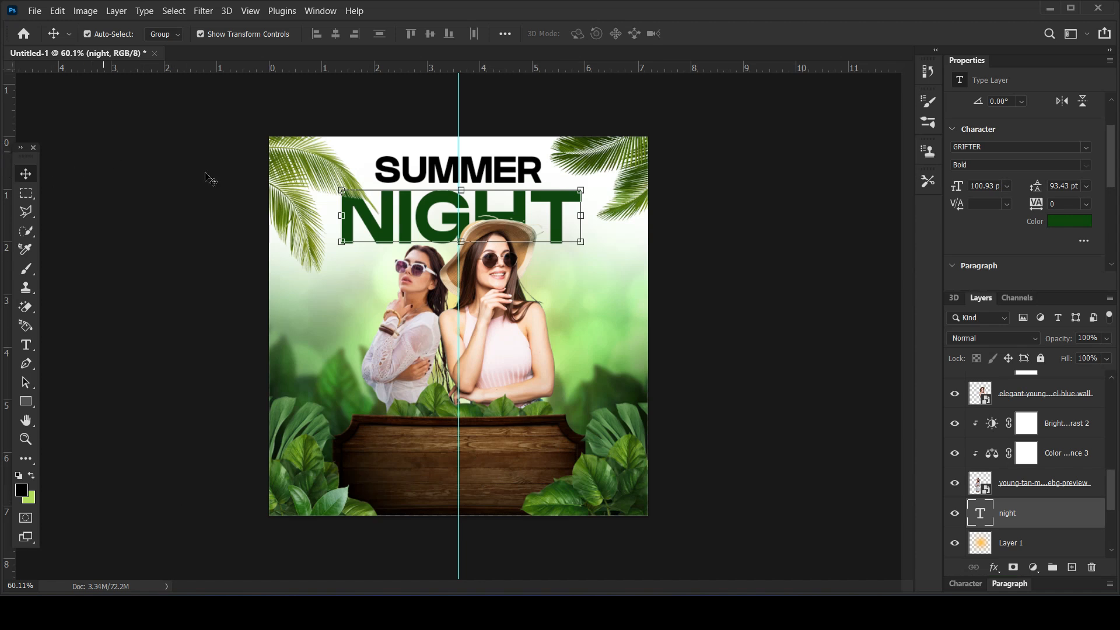
pyautogui.click(853, 247)
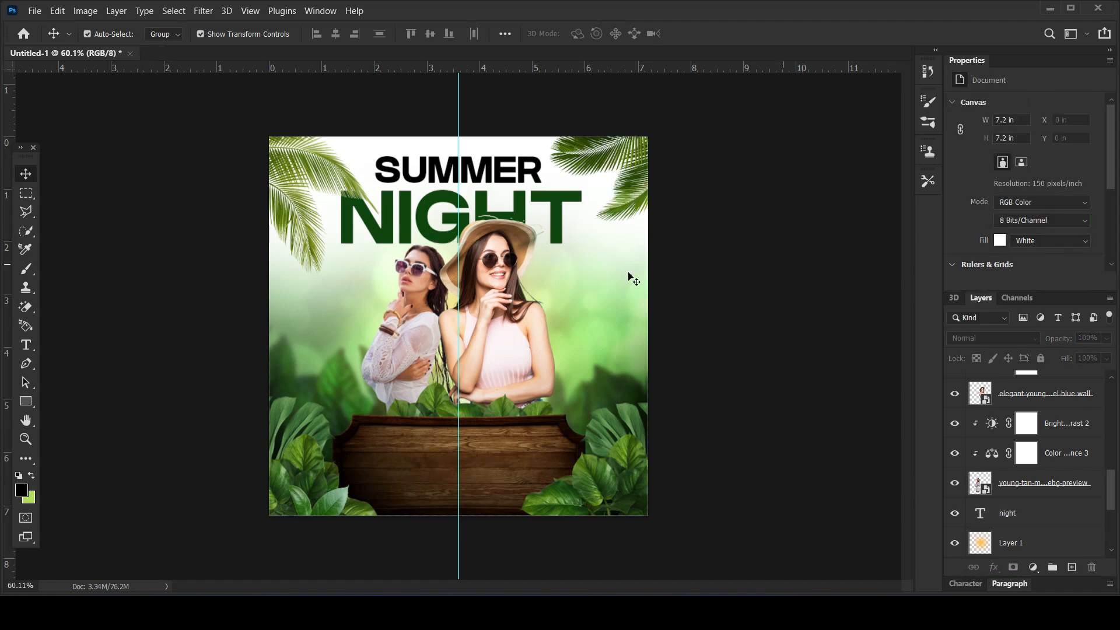
# Step: Centre the NIGHT text on the vertical guide, enlarge it to about 109.97 pt, and position it just below SUMMER
pyautogui.click(558, 204)
pyautogui.click(778, 184)
pyautogui.click(555, 217)
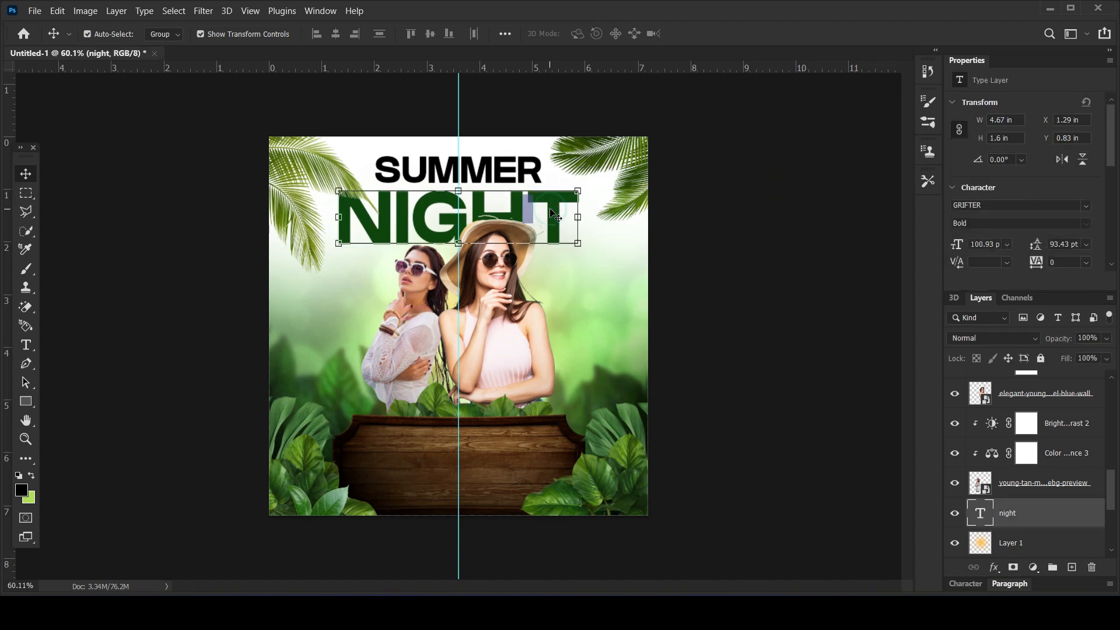
pyautogui.moveTo(582, 245); pyautogui.dragTo(597, 270)
pyautogui.hotkey('shift', 'Down')
pyautogui.hotkey('shift', 'Down')
pyautogui.press('Up')
pyautogui.press('Up')
pyautogui.press('Up')
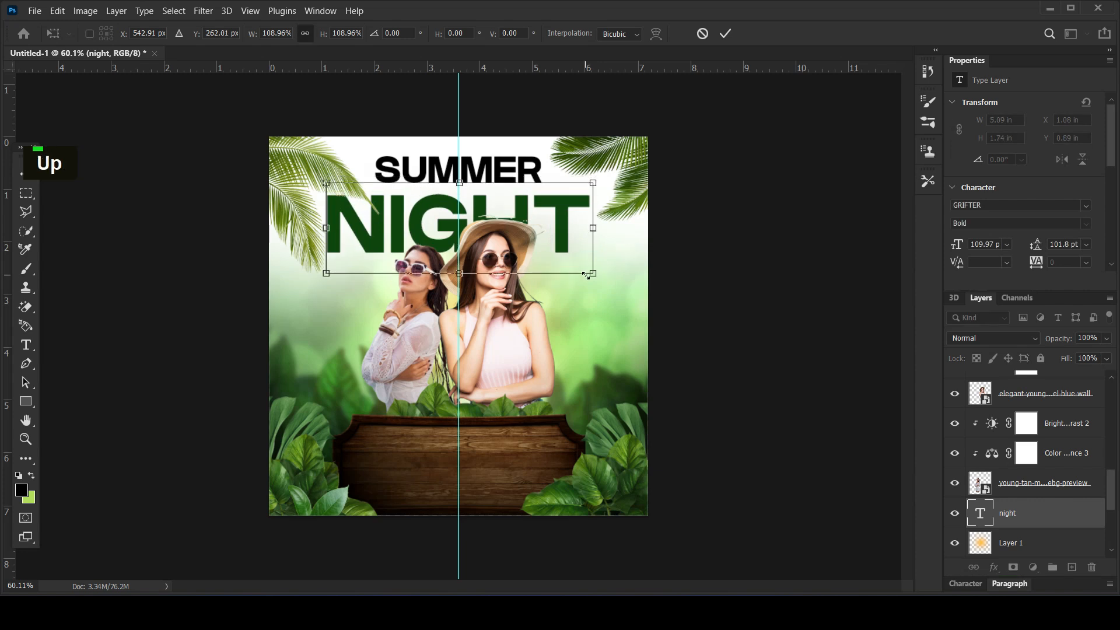
pyautogui.press('Return')
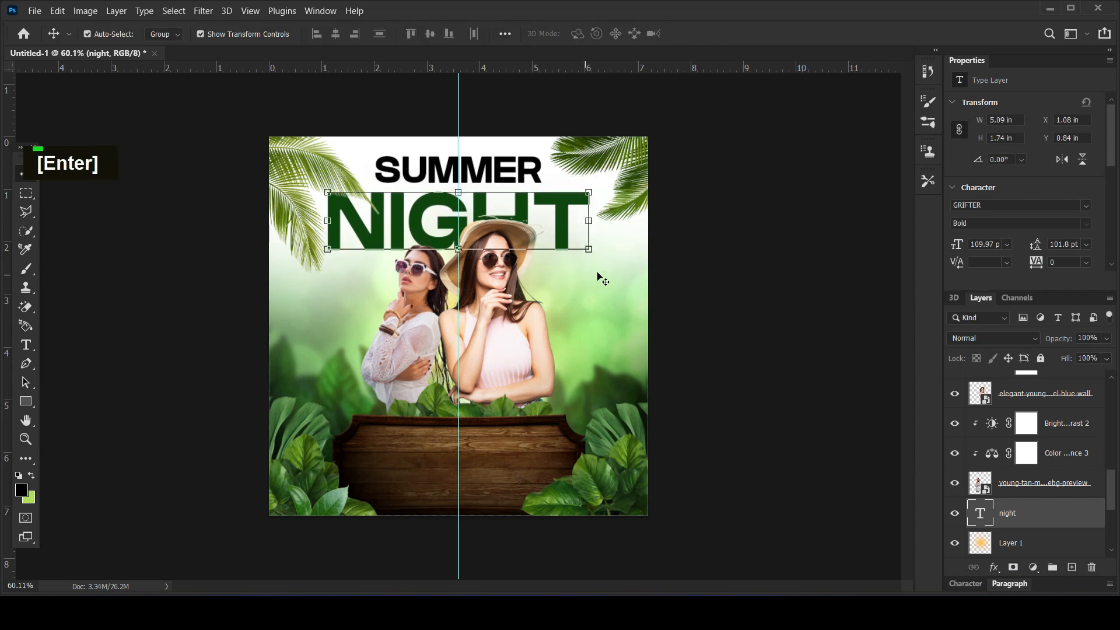
pyautogui.click(723, 286)
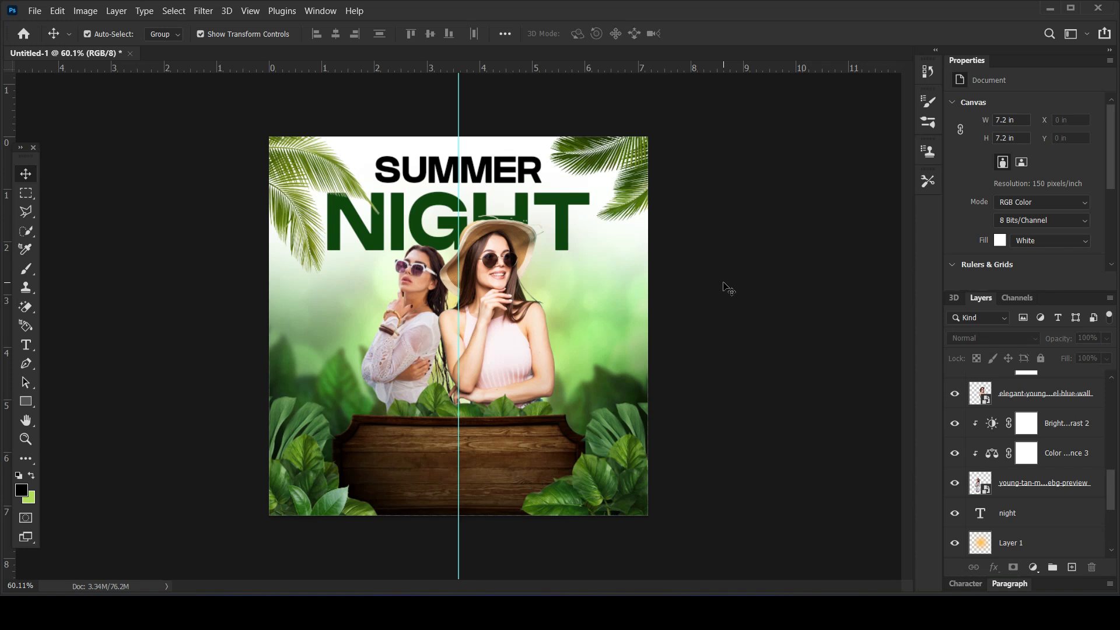
# Step: Add a new layer above the SUMMER text and set the background colour to white, ffffff
pyautogui.click(519, 345)
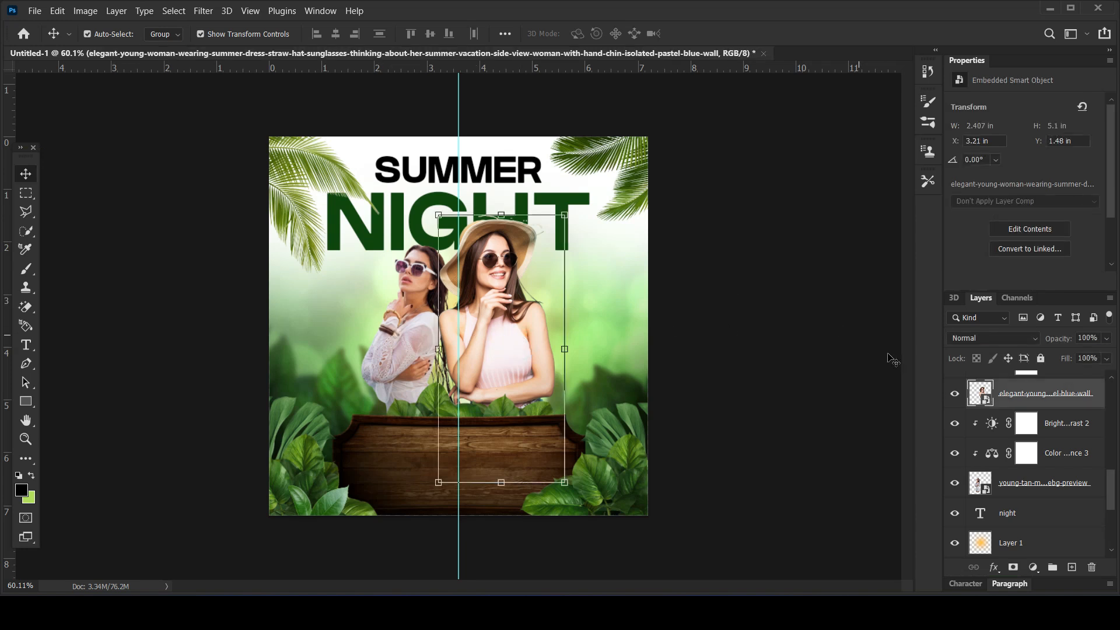
pyautogui.scroll(19, 1014, 386)
pyautogui.click(1037, 388)
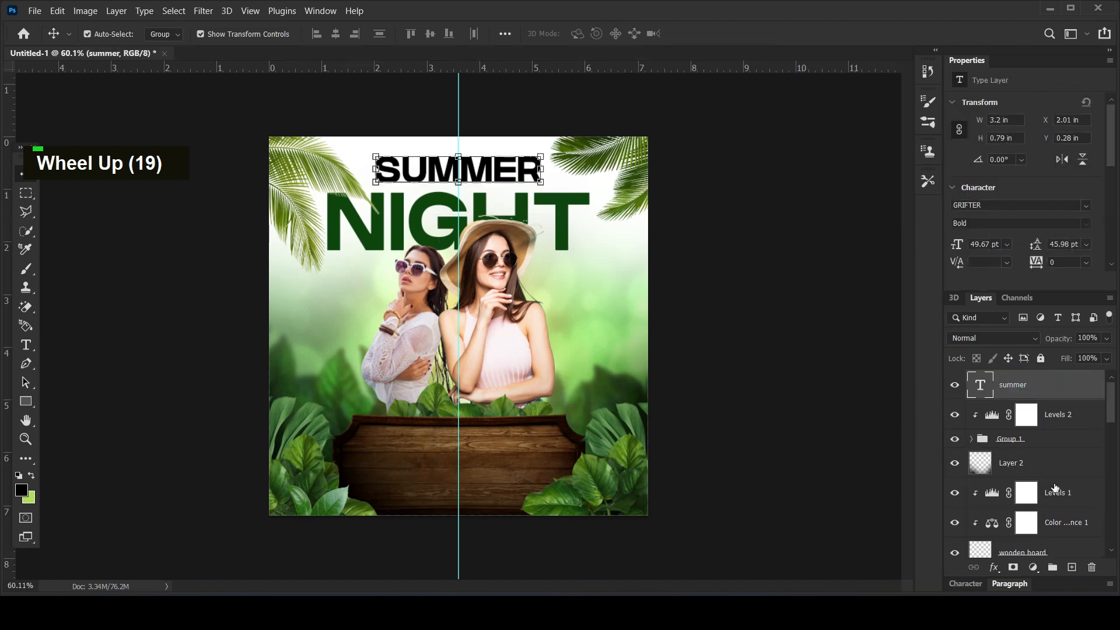
pyautogui.click(1072, 568)
pyautogui.click(25, 490)
pyautogui.click(832, 296)
pyautogui.click(735, 245)
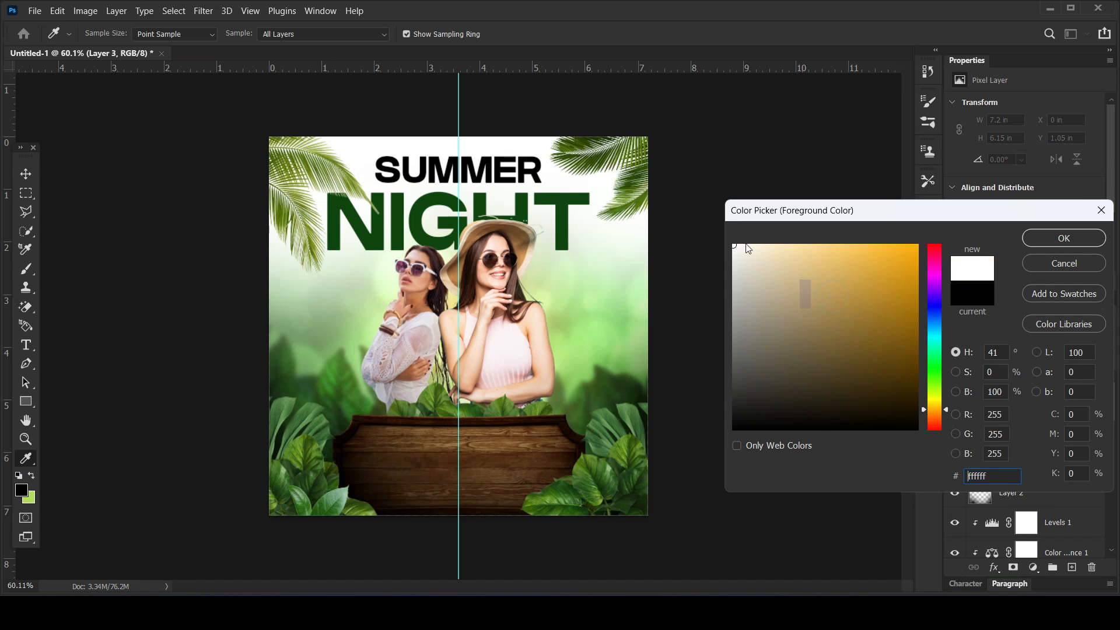
pyautogui.click(1044, 237)
pyautogui.click(30, 476)
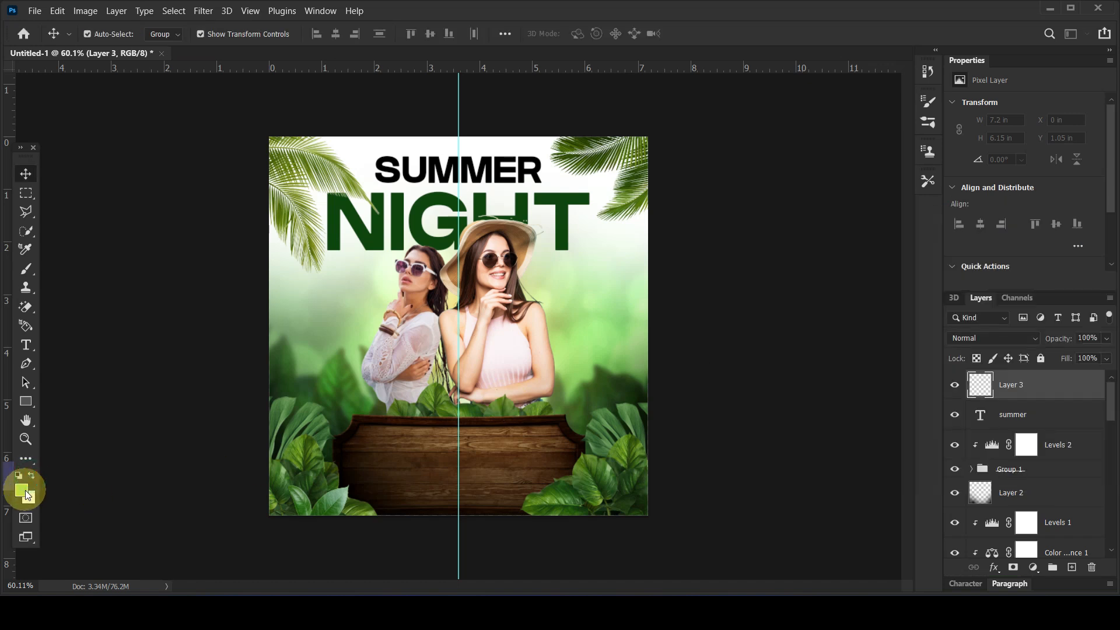
# Step: Set the foreground colour to orange, hex f6ac37
pyautogui.click(21, 490)
pyautogui.click(930, 400)
pyautogui.click(879, 249)
pyautogui.click(930, 412)
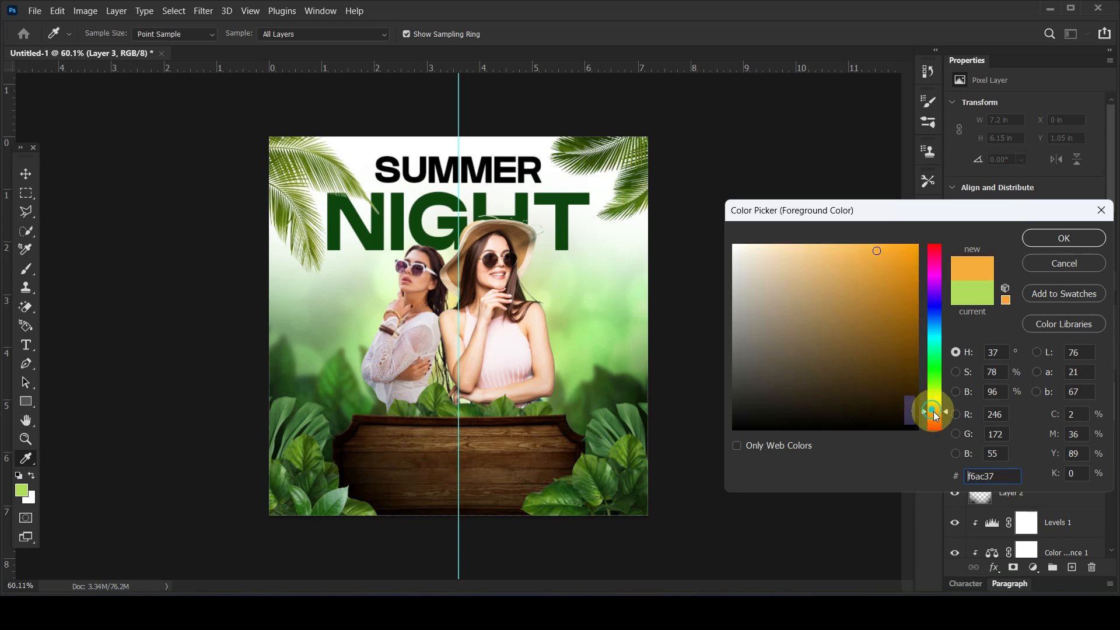
pyautogui.click(1063, 238)
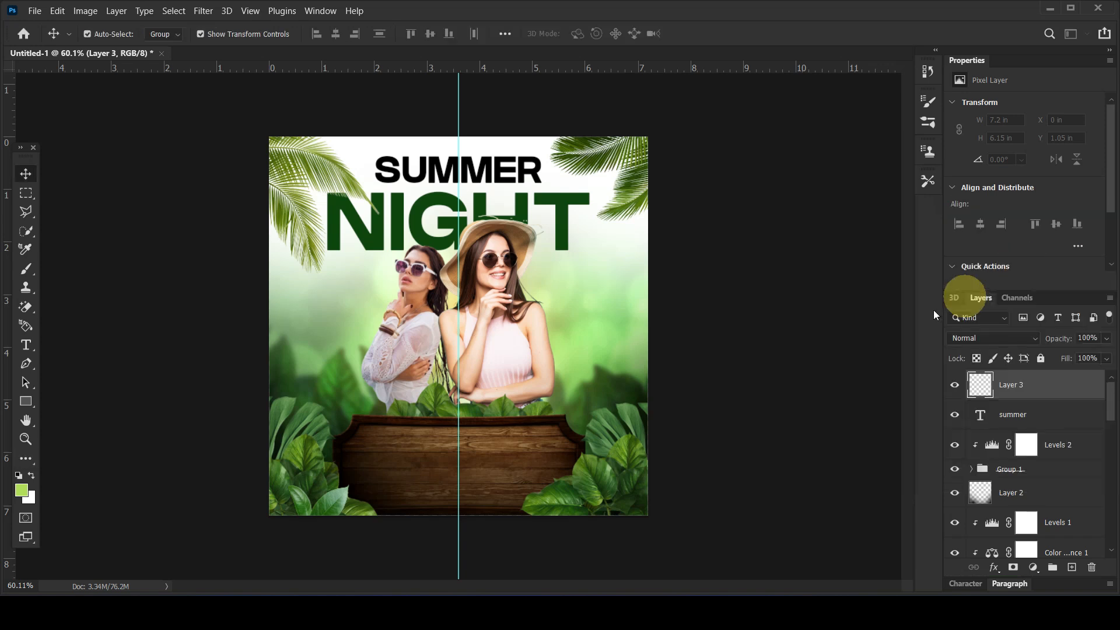
# Step: Brush a large soft orange glow between the two women and add a smaller white dab of size 200 at its centre
pyautogui.press('b')
pyautogui.press('[')
pyautogui.press('[')
pyautogui.press('[')
pyautogui.press('[')
pyautogui.click(445, 328)
pyautogui.click(445, 329)
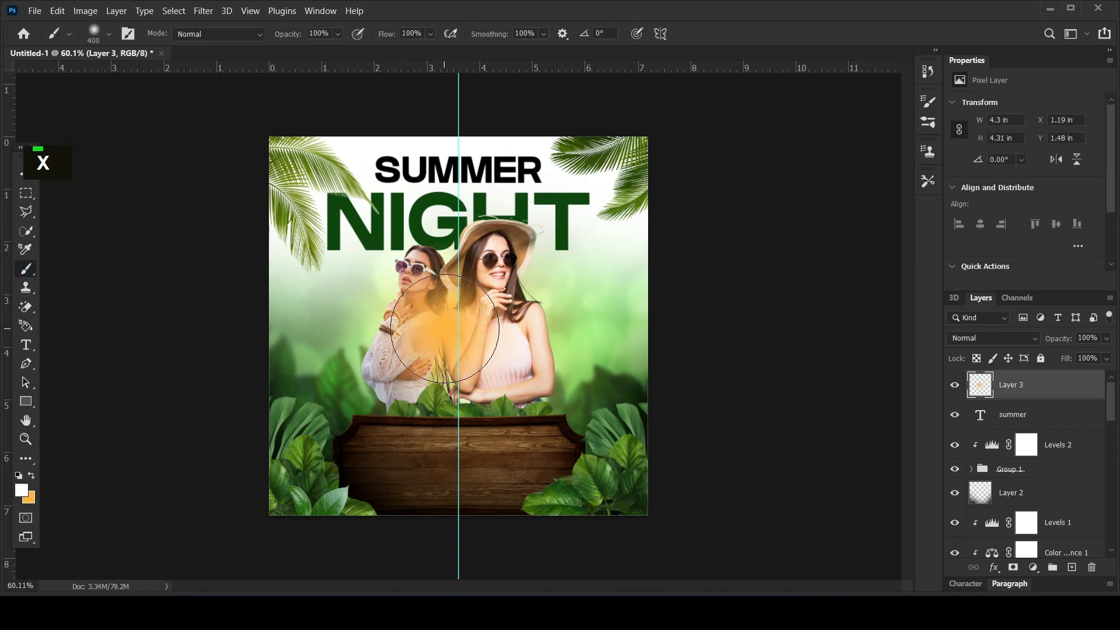
pyautogui.press('[')
pyautogui.press('[')
# Step: Set the glow layer's blend mode to Overlay and shrink it to about 2.25 in wide over the wooden board's upper-left corner
pyautogui.click(23, 173)
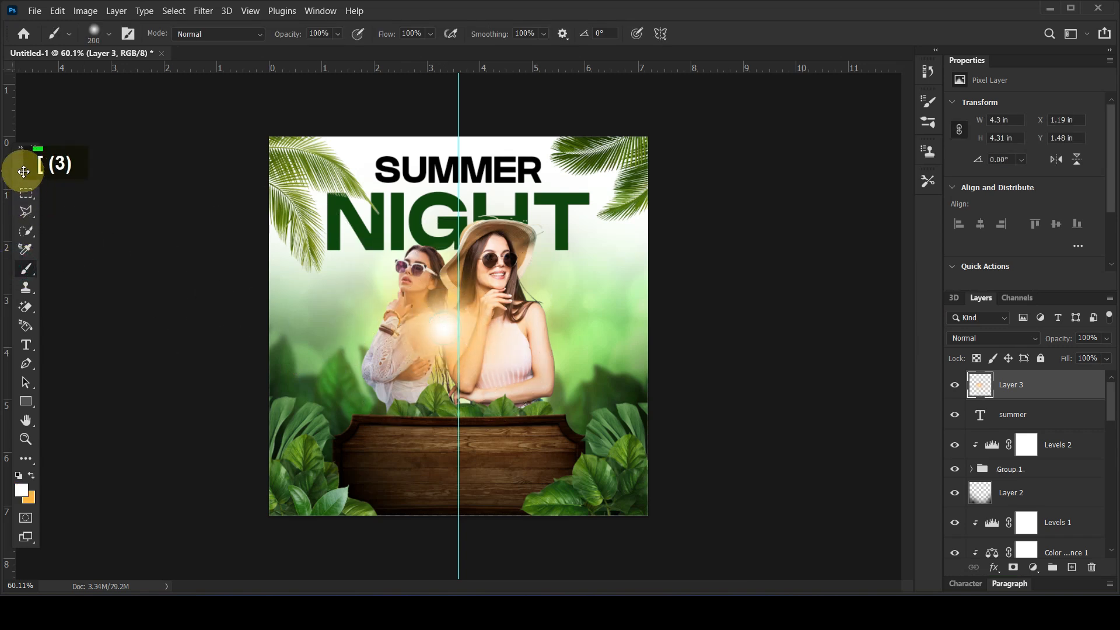
pyautogui.click(1020, 340)
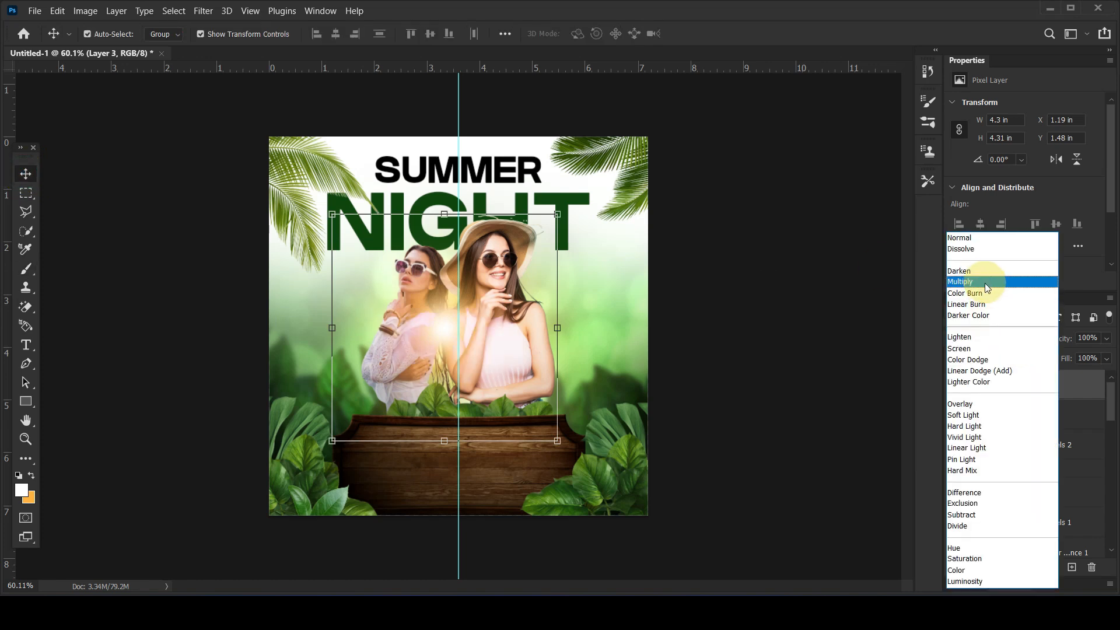
pyautogui.click(969, 404)
pyautogui.moveTo(445, 335); pyautogui.dragTo(360, 413)
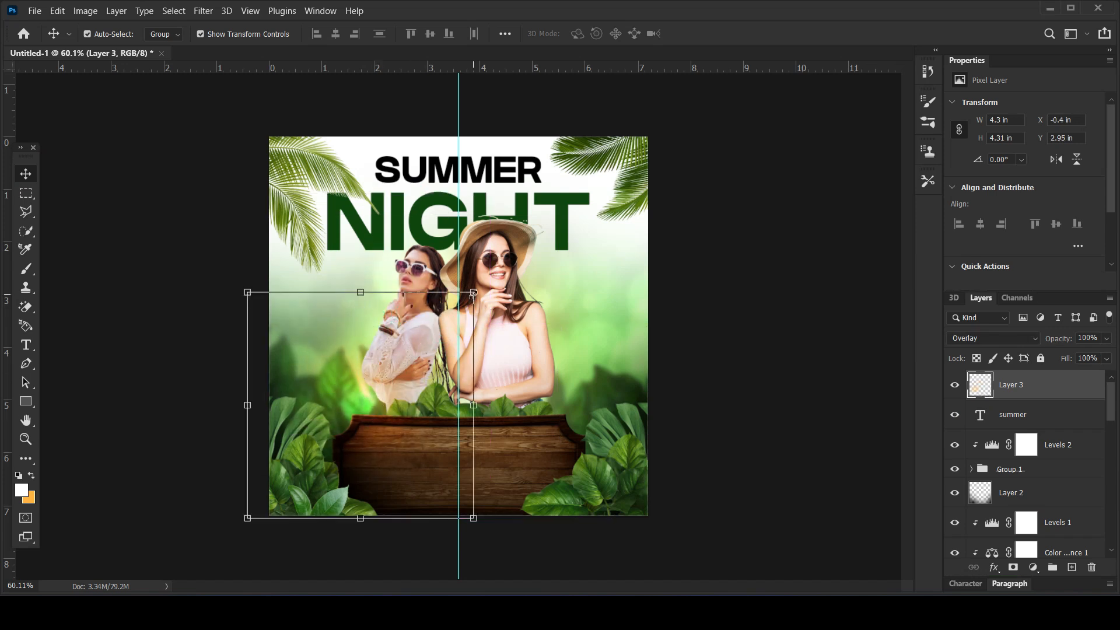
pyautogui.moveTo(474, 293); pyautogui.dragTo(420, 347)
pyautogui.moveTo(370, 400); pyautogui.dragTo(370, 413)
pyautogui.press('Return')
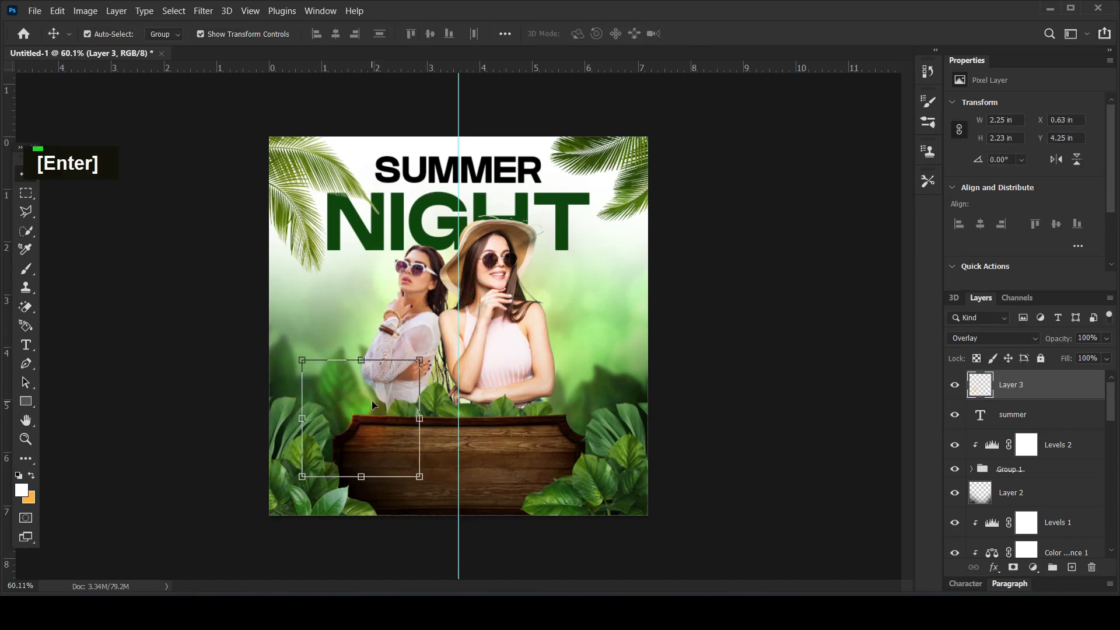
# Step: Change the glow layer's blend mode to Screen, move it between the two women, and enlarge it to about 2.46 in wide
pyautogui.doubleClick(986, 338)
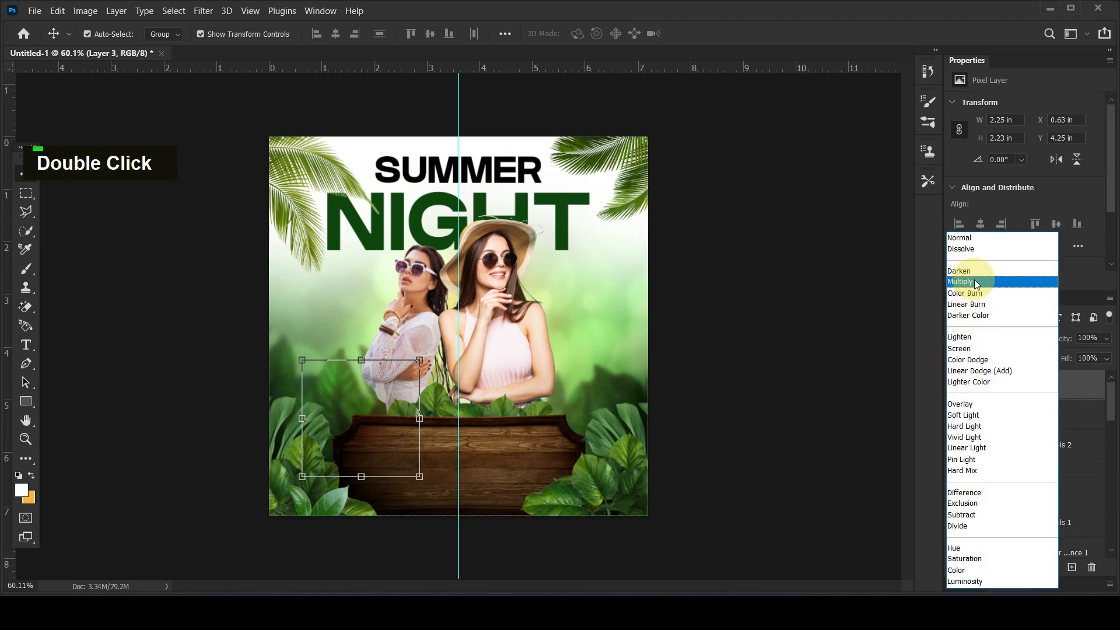
pyautogui.click(962, 348)
pyautogui.moveTo(373, 416); pyautogui.dragTo(462, 299)
pyautogui.moveTo(508, 359); pyautogui.dragTo(512, 363)
pyautogui.press('Return')
# Step: Duplicate the glow to the right of the woman in the hat and enlarge the copy to about 3.72 in wide
pyautogui.moveTo(454, 303); pyautogui.dragTo(536, 288)
pyautogui.moveTo(599, 224); pyautogui.dragTo(687, 182)
pyautogui.moveTo(411, 415); pyautogui.dragTo(440, 386)
pyautogui.moveTo(550, 290); pyautogui.dragTo(553, 285)
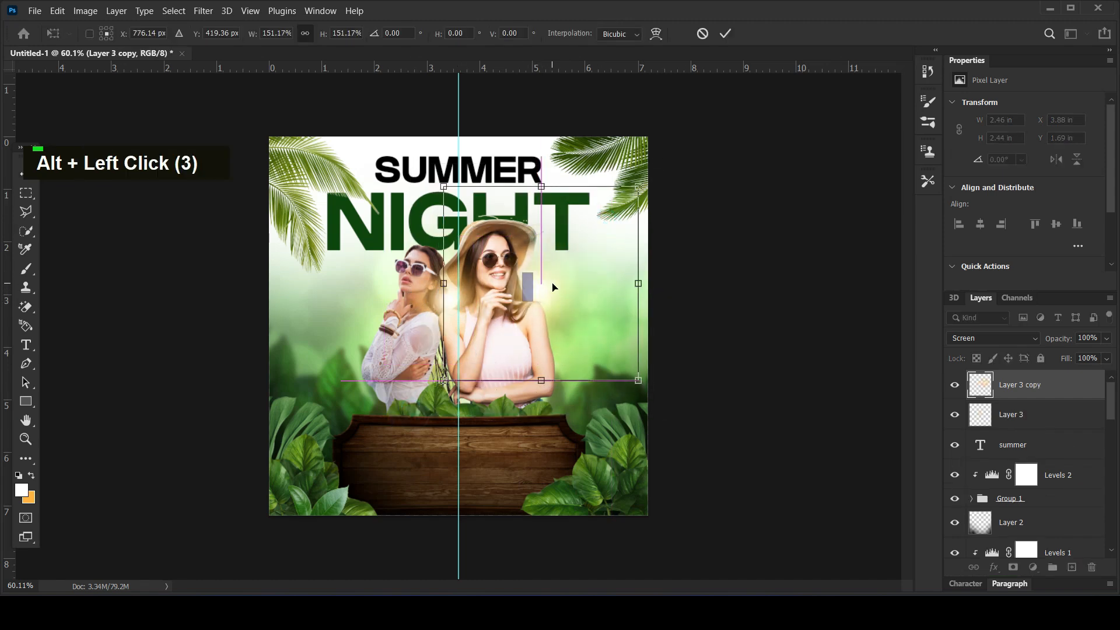
pyautogui.press('Return')
# Step: Duplicate the glow to the poster's left edge below the palm leaf, enlarge it slightly, and place another copy beside NIGHT's last letter
pyautogui.keyDown('alt'); pyautogui.click(377, 299); pyautogui.keyUp('alt')
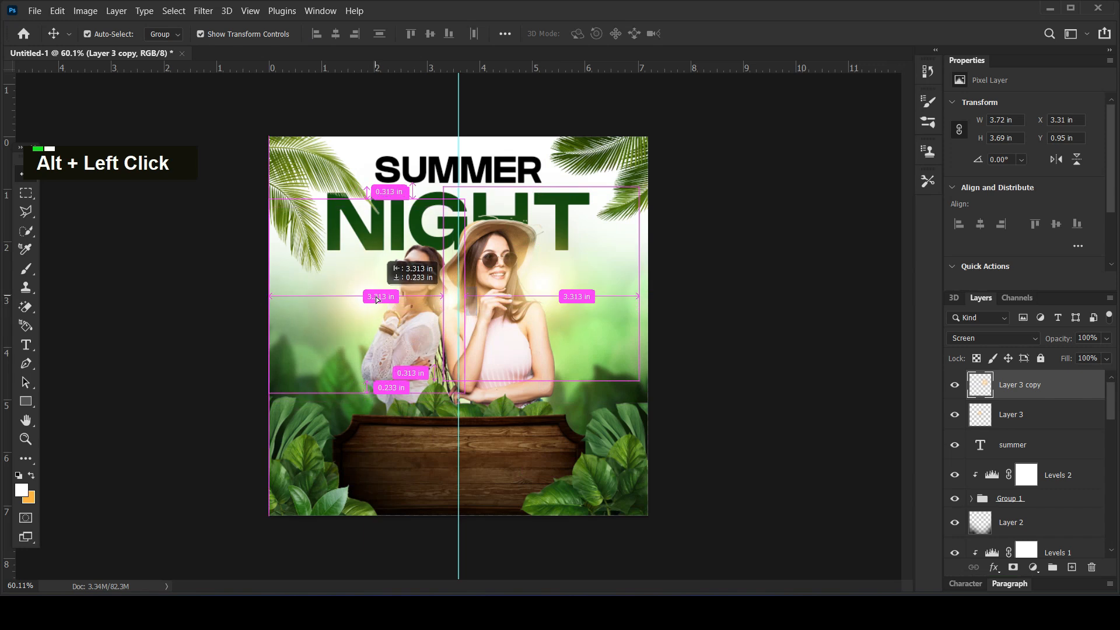
pyautogui.moveTo(377, 300); pyautogui.dragTo(310, 290)
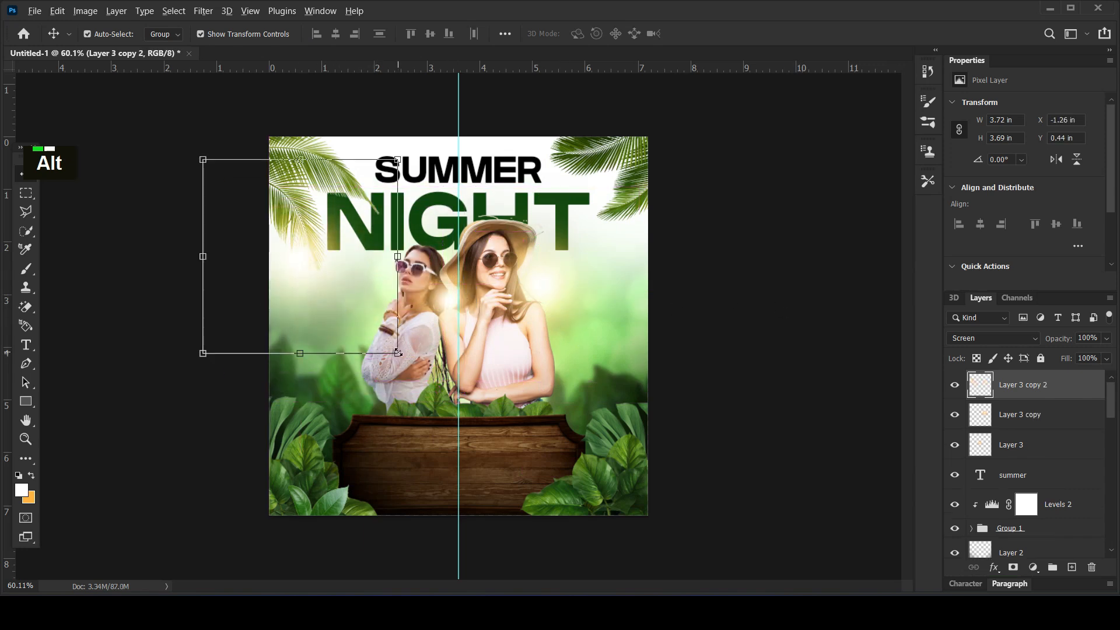
pyautogui.moveTo(398, 353); pyautogui.dragTo(411, 366)
pyautogui.press('Return')
pyautogui.moveTo(302, 264); pyautogui.dragTo(603, 241)
pyautogui.click(866, 357)
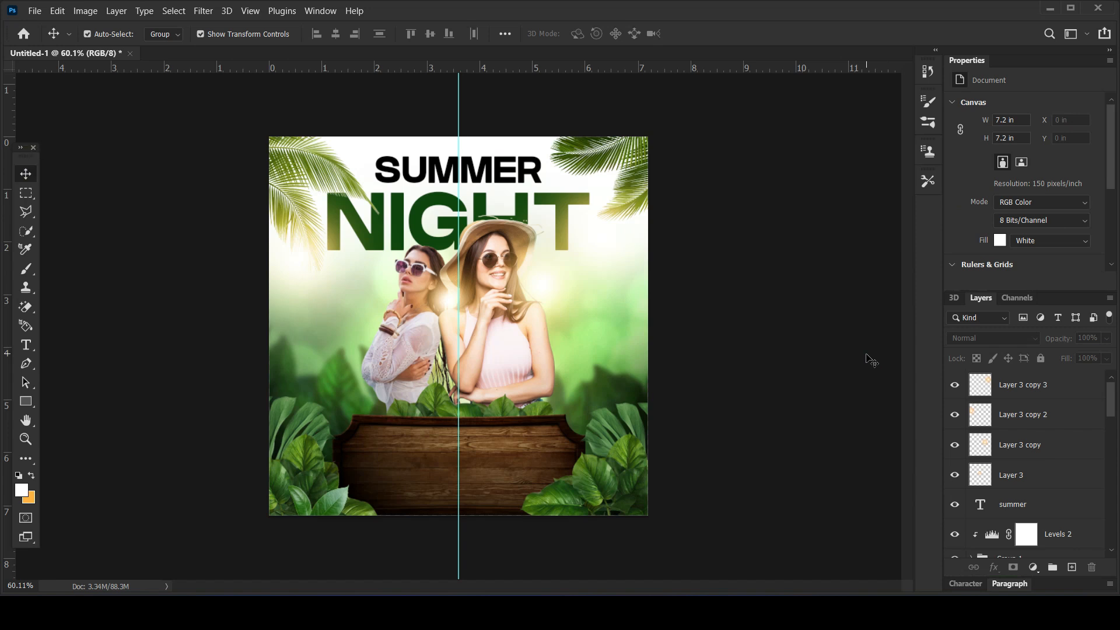
# Step: Open birds.png, select one seagull with a rectangular marquee, and bring it into the poster as the top layer
pyautogui.click(629, 349)
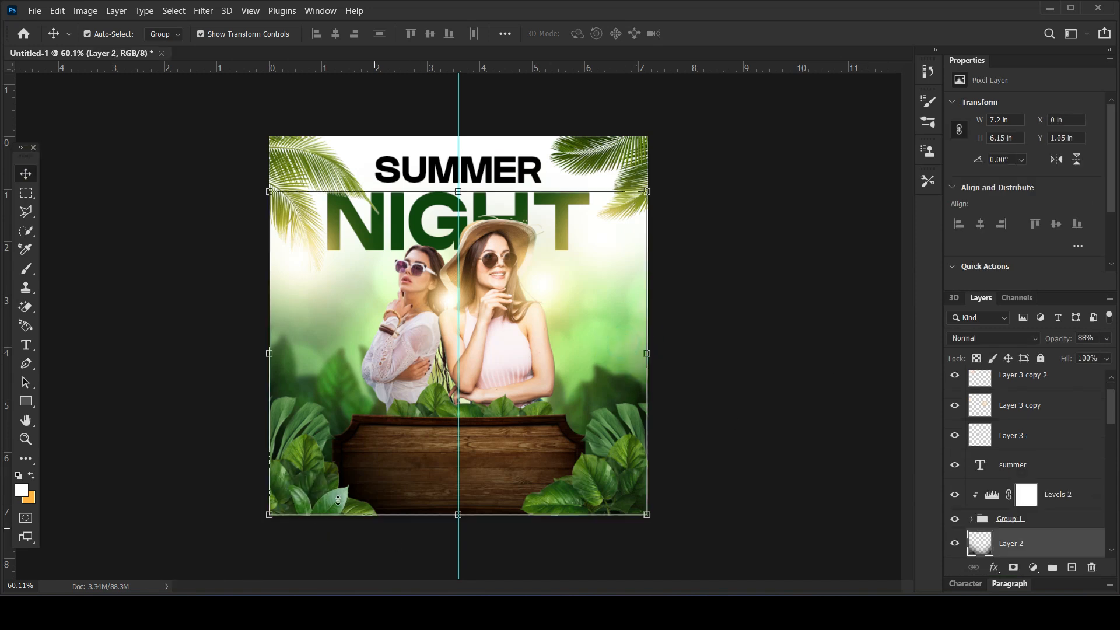
pyautogui.click(246, 608)
pyautogui.moveTo(985, 248); pyautogui.dragTo(686, 7)
pyautogui.click(25, 193)
pyautogui.moveTo(286, 226); pyautogui.dragTo(422, 474)
pyautogui.moveTo(512, 478); pyautogui.dragTo(487, 291)
pyautogui.click(25, 173)
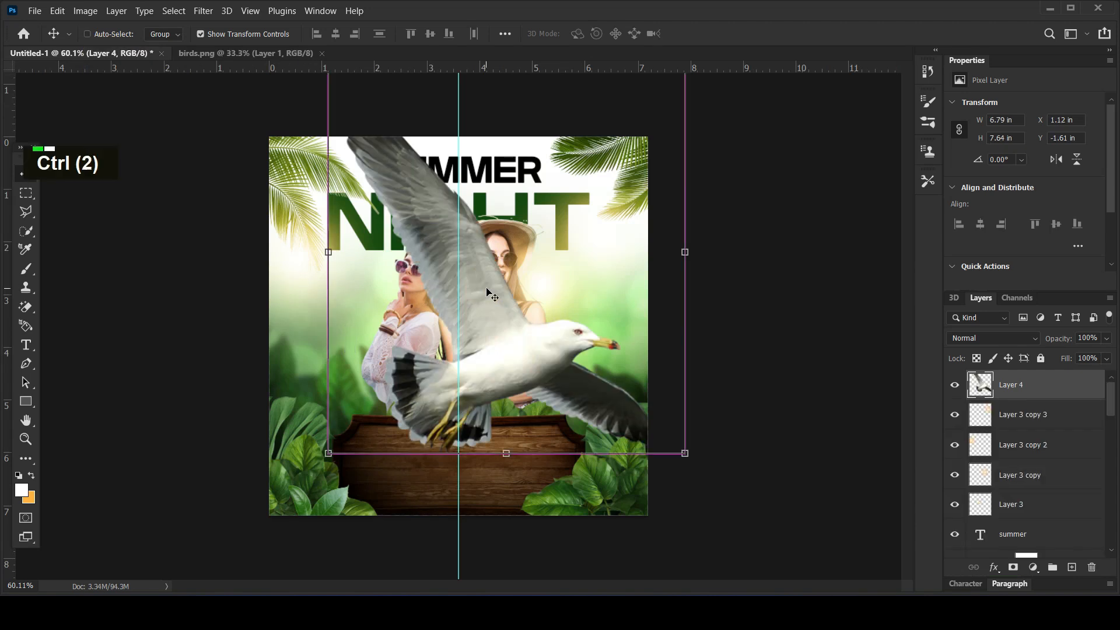
# Step: Shrink the seagull, place it beside the end of NIGHT near the poster's right edge, and flip it horizontally
pyautogui.hotkey('ctrl', 't')
pyautogui.click(25, 173)
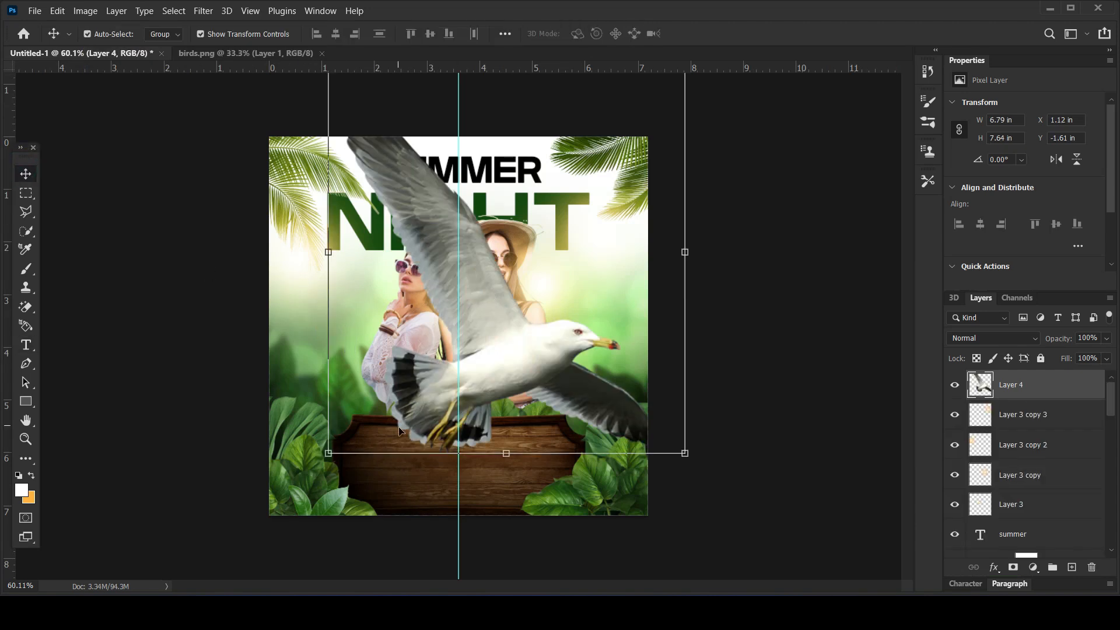
pyautogui.moveTo(328, 454); pyautogui.dragTo(459, 304)
pyautogui.moveTo(518, 283); pyautogui.dragTo(609, 256)
pyautogui.rightClick(597, 287)
pyautogui.click(637, 572)
# Step: Duplicate the seagull to the left end of SUMMER, flip the copy horizontally, and scale it to about 0.89 in wide
pyautogui.moveTo(556, 290); pyautogui.dragTo(353, 162)
pyautogui.press('Return')
pyautogui.hotkey('ctrl', 't')
pyautogui.rightClick(361, 240)
pyautogui.click(403, 526)
pyautogui.moveTo(381, 100); pyautogui.dragTo(366, 158)
pyautogui.press('Return')
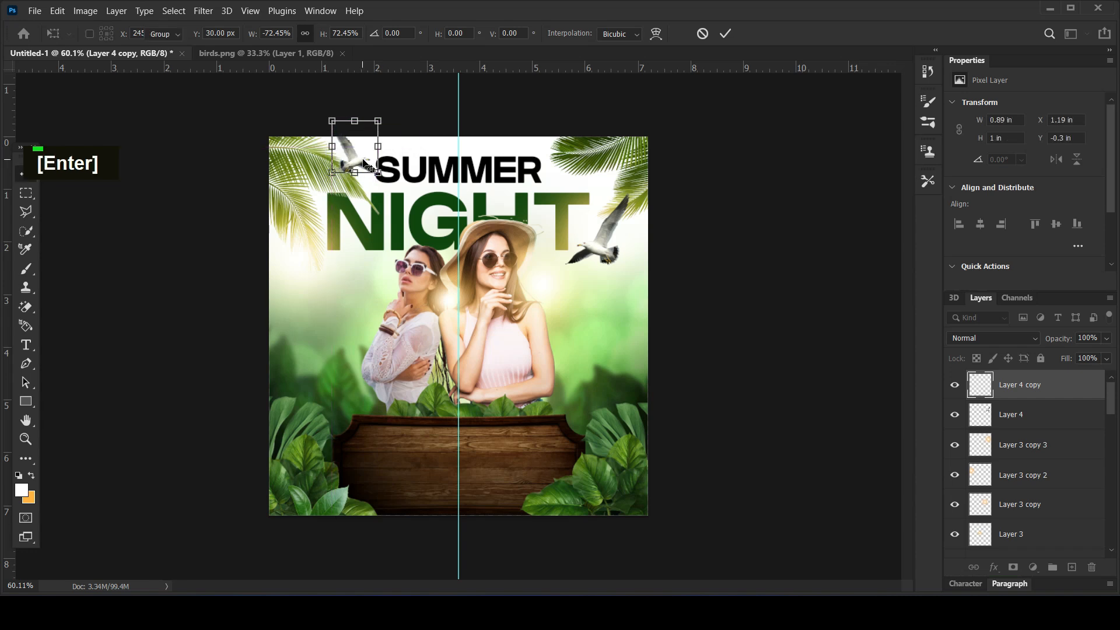
# Step: Move the smaller seagull's layer beneath the night text layer and the larger seagull's layer beneath Layer 3 copy 3
pyautogui.moveTo(1033, 382); pyautogui.dragTo(1036, 523)
pyautogui.click(699, 314)
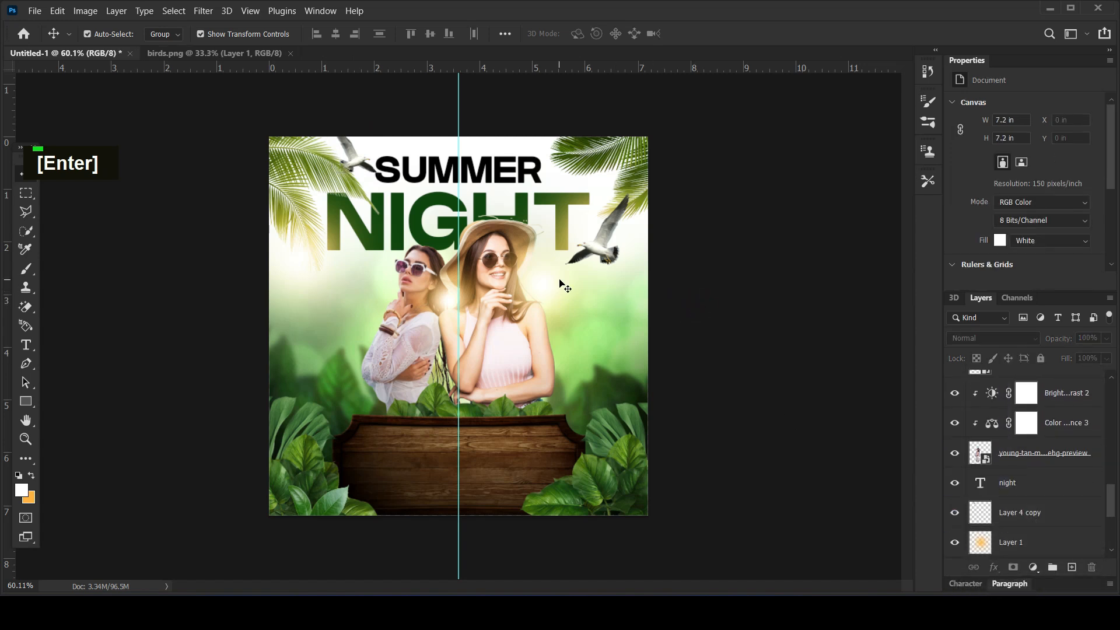
pyautogui.scroll(20, 1043, 382)
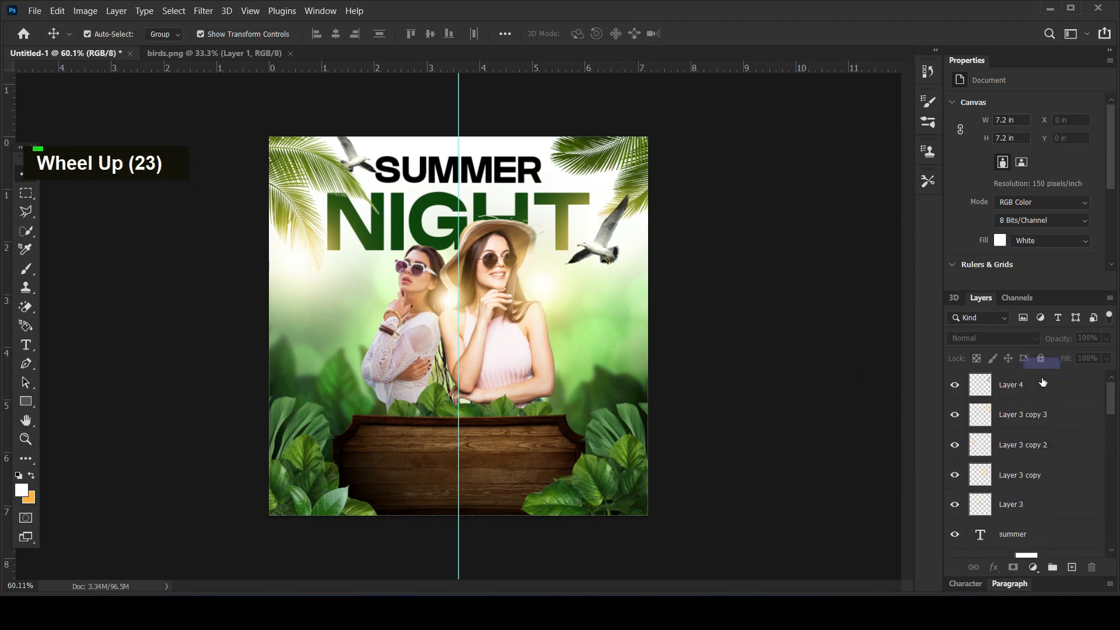
pyautogui.moveTo(1036, 372); pyautogui.dragTo(1036, 372)
pyautogui.click(822, 310)
# Step: Reposition the Layer 3 copy 3 glow over the larger seagull's raised wing at the poster's right edge
pyautogui.moveTo(618, 222); pyautogui.dragTo(642, 256)
pyautogui.moveTo(658, 205); pyautogui.dragTo(658, 211)
pyautogui.click(779, 406)
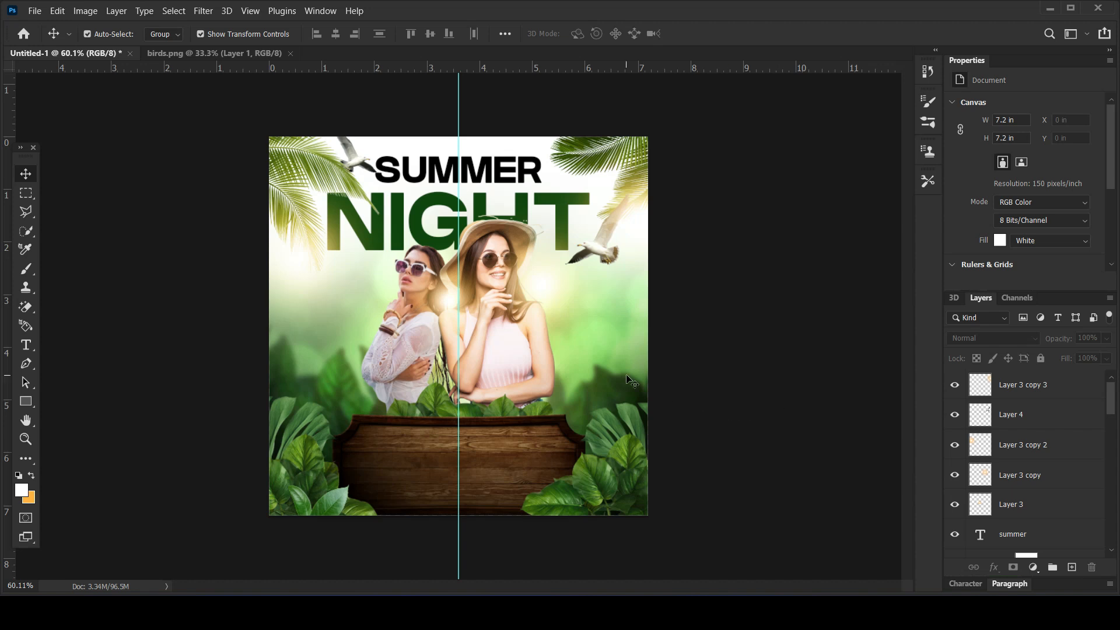
# Step: Select the layer mask of the green leaves bokeh background layer
pyautogui.keyDown('alt'); pyautogui.scroll(-6, 630, 344); pyautogui.keyUp('alt')
pyautogui.keyDown('alt'); pyautogui.scroll(5, 531, 356); pyautogui.keyUp('alt')
pyautogui.click(532, 354)
pyautogui.scroll(-20, 1012, 489)
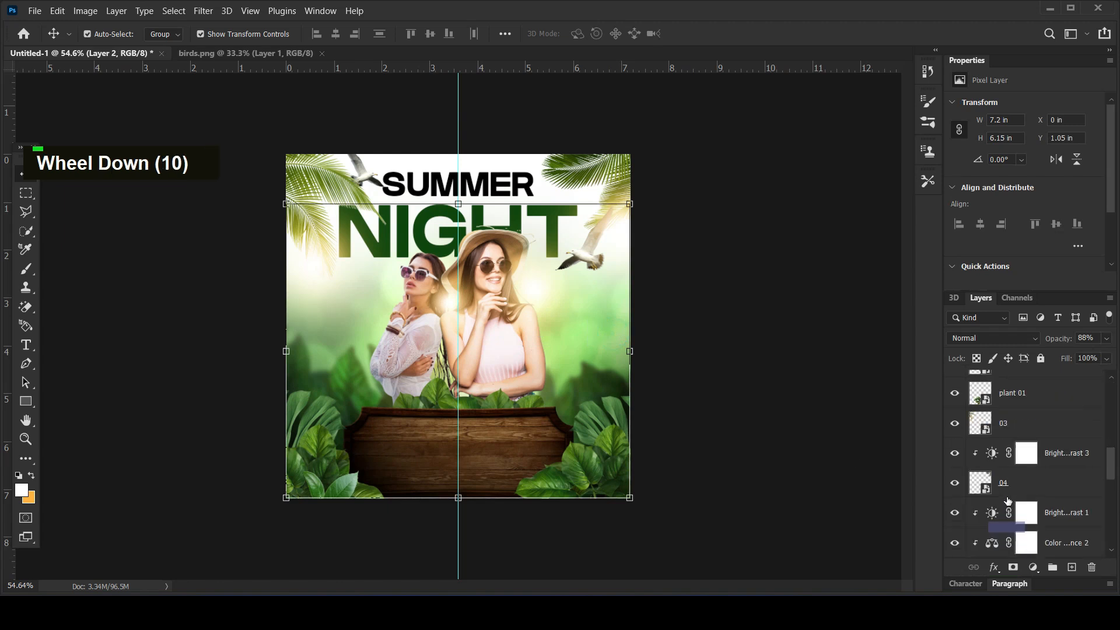
pyautogui.scroll(-1, 1011, 489)
pyautogui.click(1014, 477)
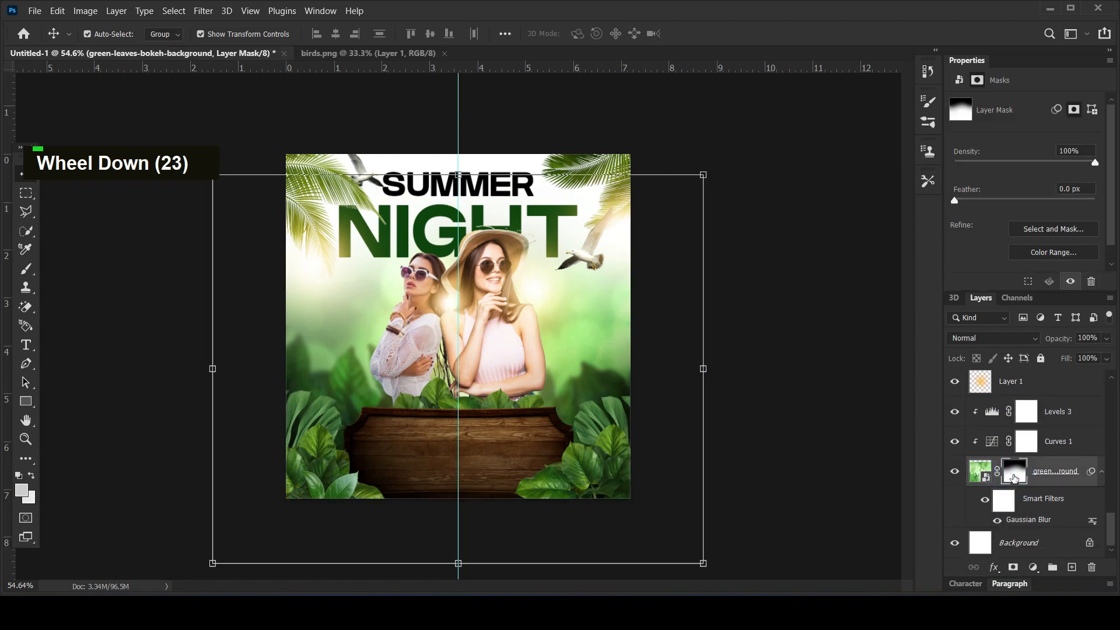
# Step: Try brushing light grey onto the background's mask beside the left woman with a 400-pixel brush
pyautogui.click(26, 268)
pyautogui.press(']')
pyautogui.press(']')
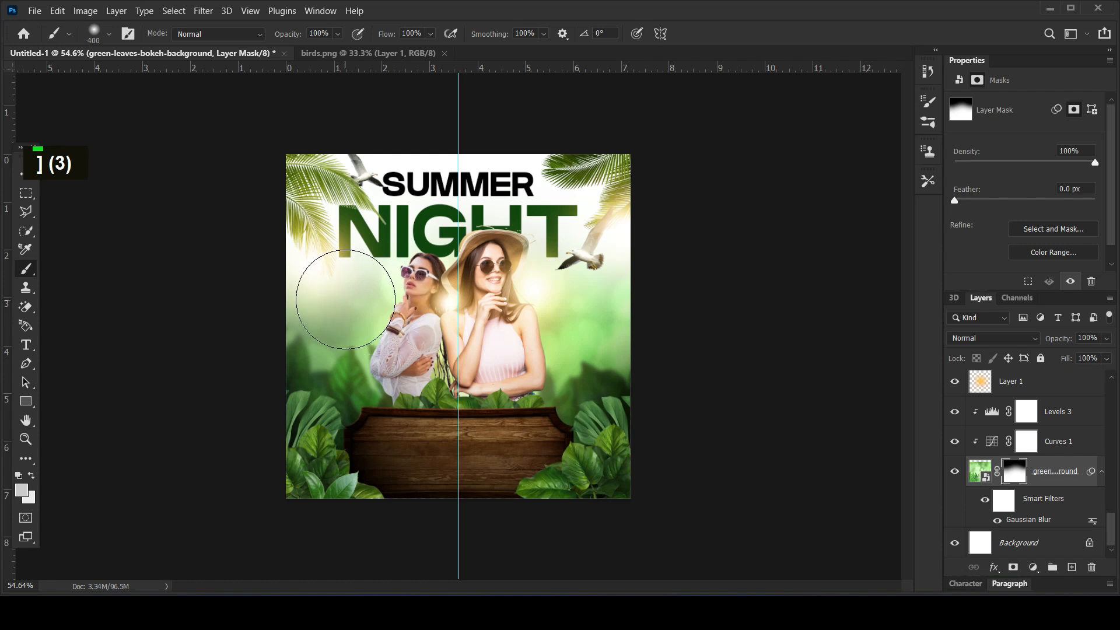
pyautogui.click(330, 303)
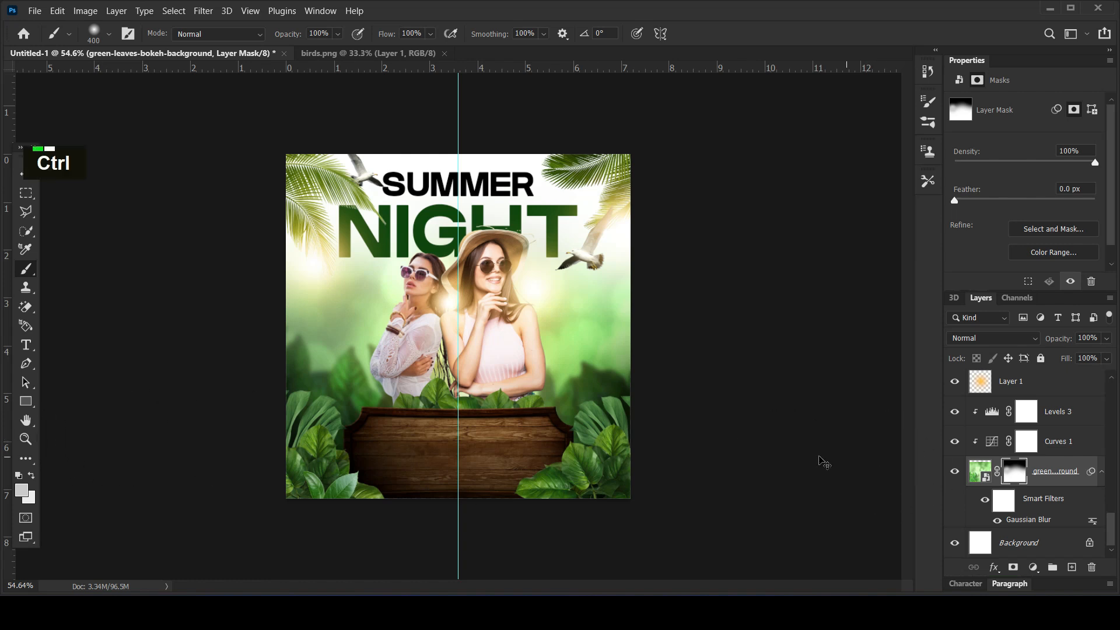
pyautogui.hotkey('ctrl', 'z')
pyautogui.hotkey('ctrl', 'z')
# Step: Set the foreground color to black and paint the background's mask to fade the bokeh across the area behind the women's heads
pyautogui.click(1014, 470)
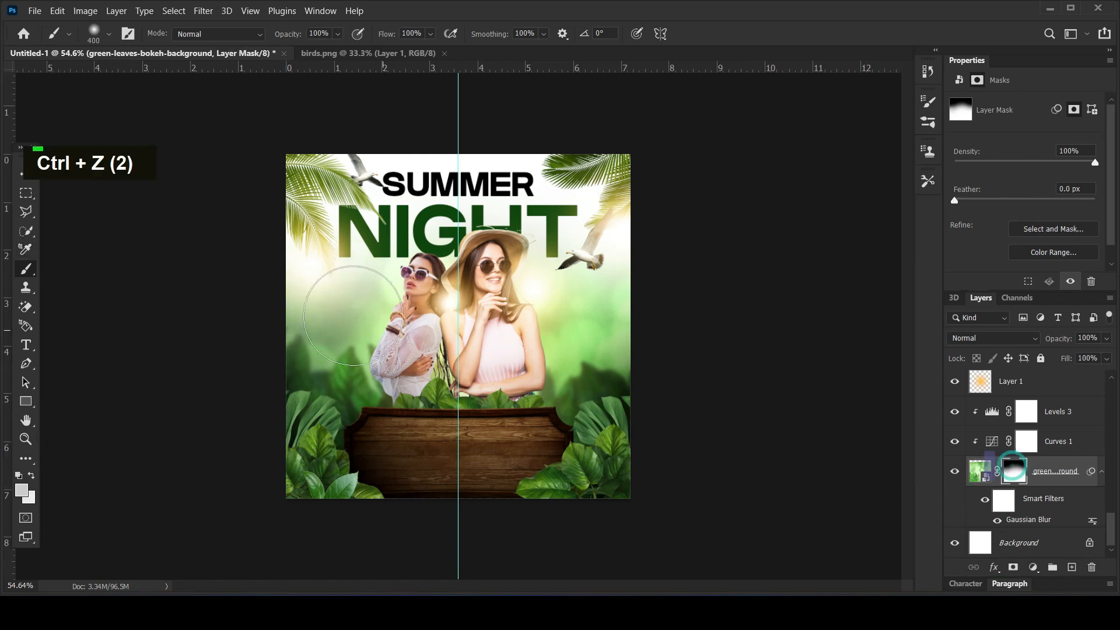
pyautogui.click(21, 490)
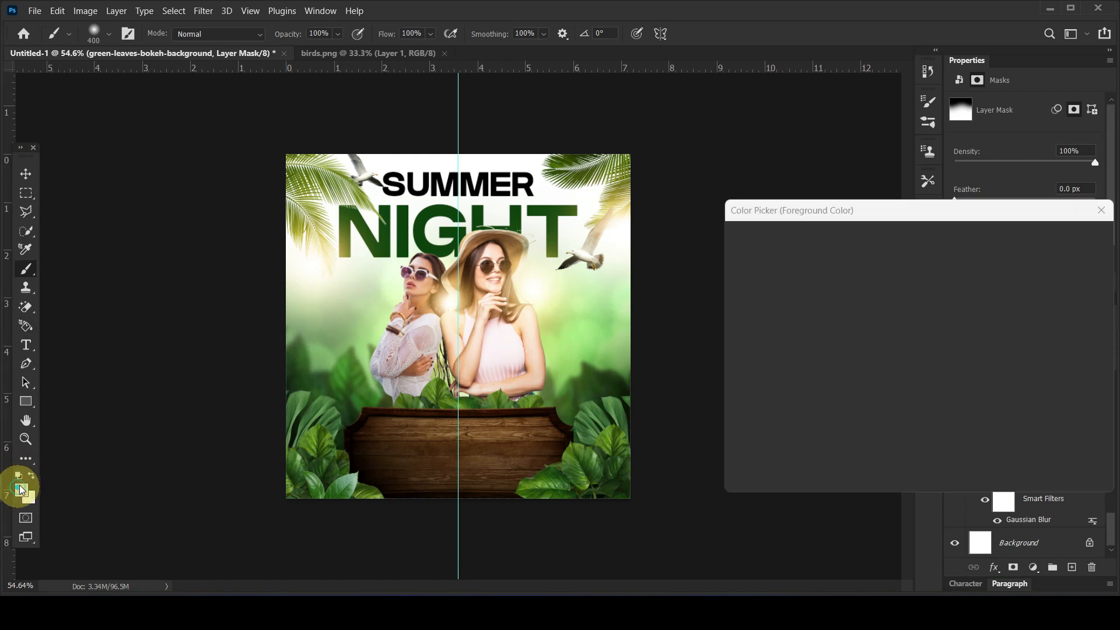
pyautogui.click(734, 429)
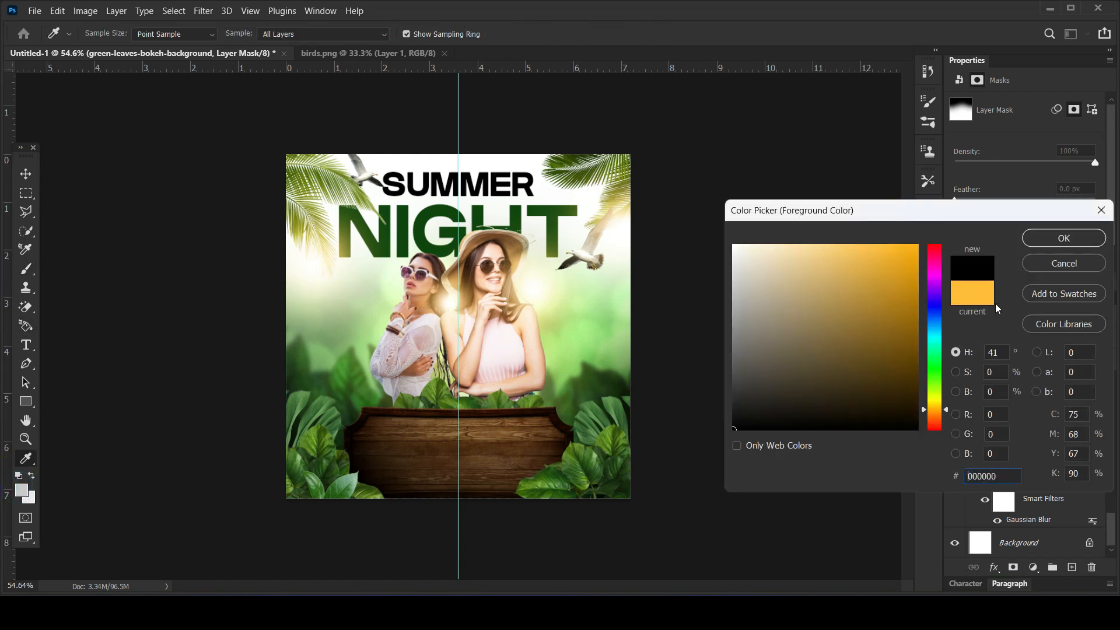
pyautogui.press('Return')
pyautogui.moveTo(332, 302)
pyautogui.mouseDown()
pyautogui.moveTo(361, 268)
pyautogui.moveTo(402, 262)
pyautogui.moveTo(536, 289)
pyautogui.moveTo(555, 307)
pyautogui.moveTo(606, 271)
pyautogui.moveTo(500, 235)
pyautogui.moveTo(322, 255)
pyautogui.mouseUp()
pyautogui.moveTo(323, 255)
pyautogui.mouseDown()
pyautogui.moveTo(376, 222)
pyautogui.moveTo(548, 225)
pyautogui.moveTo(284, 245)
pyautogui.mouseUp()
pyautogui.moveTo(284, 245); pyautogui.dragTo(621, 236)
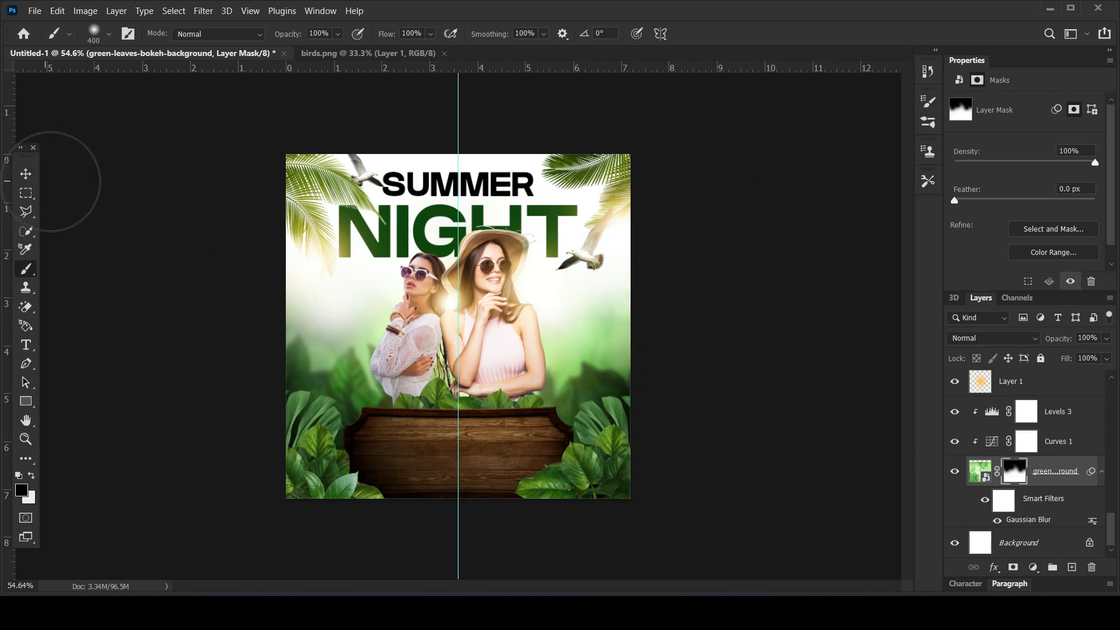
# Step: Nudge the masked bokeh background straight down by 13 large steps
pyautogui.click(25, 173)
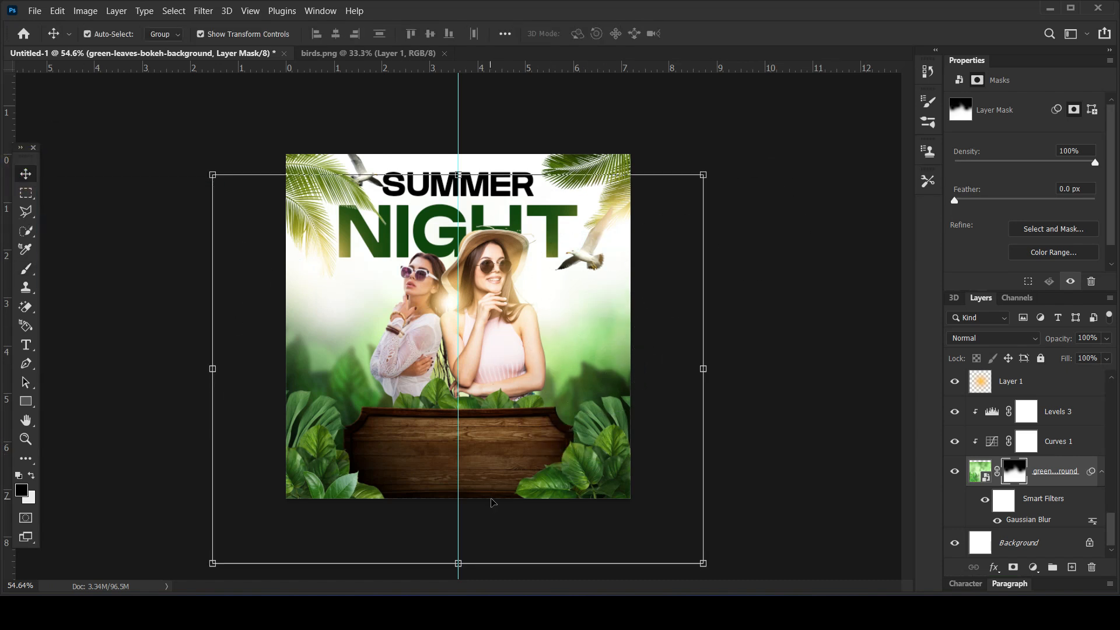
pyautogui.hotkey('shift', 'Down')
pyautogui.hotkey('shift', 'Down')
pyautogui.hotkey('shift', 'Down')
pyautogui.hotkey('shift', 'Down')
pyautogui.hotkey('shift', 'Down')
pyautogui.hotkey('shift', 'Down')
pyautogui.hotkey('shift', 'Down')
pyautogui.hotkey('shift', 'Down')
pyautogui.hotkey('shift', 'Down')
pyautogui.hotkey('shift', 'Down')
pyautogui.hotkey('shift', 'Down')
pyautogui.hotkey('shift', 'Down')
pyautogui.hotkey('shift', 'Down')
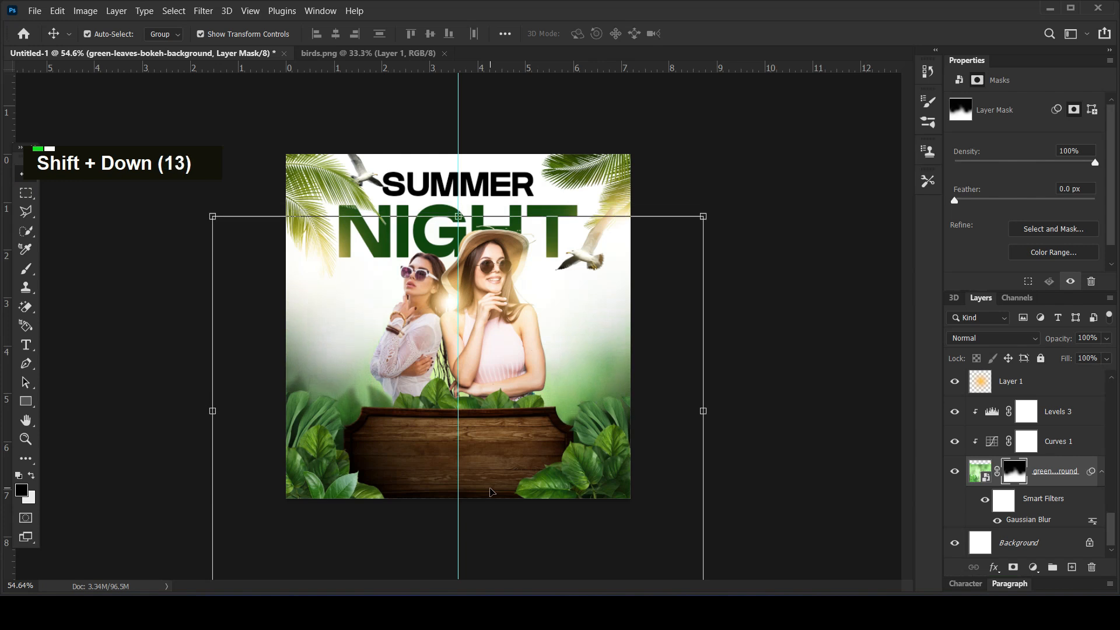
# Step: Undo the background's downward move and the black brushing on its mask
pyautogui.hotkey('ctrl', 'z')
pyautogui.hotkey('ctrl', 'z')
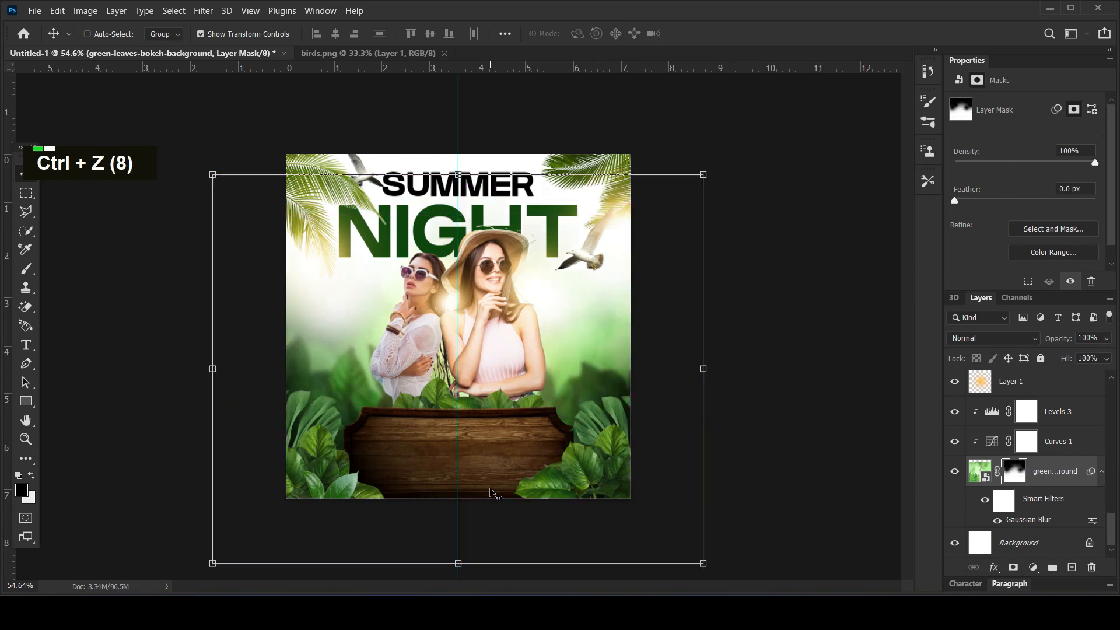
pyautogui.hotkey('ctrl', 'z')
pyautogui.hotkey('ctrl', 'z')
pyautogui.hotkey('ctrl', 'z')
pyautogui.hotkey('ctrl', 'z')
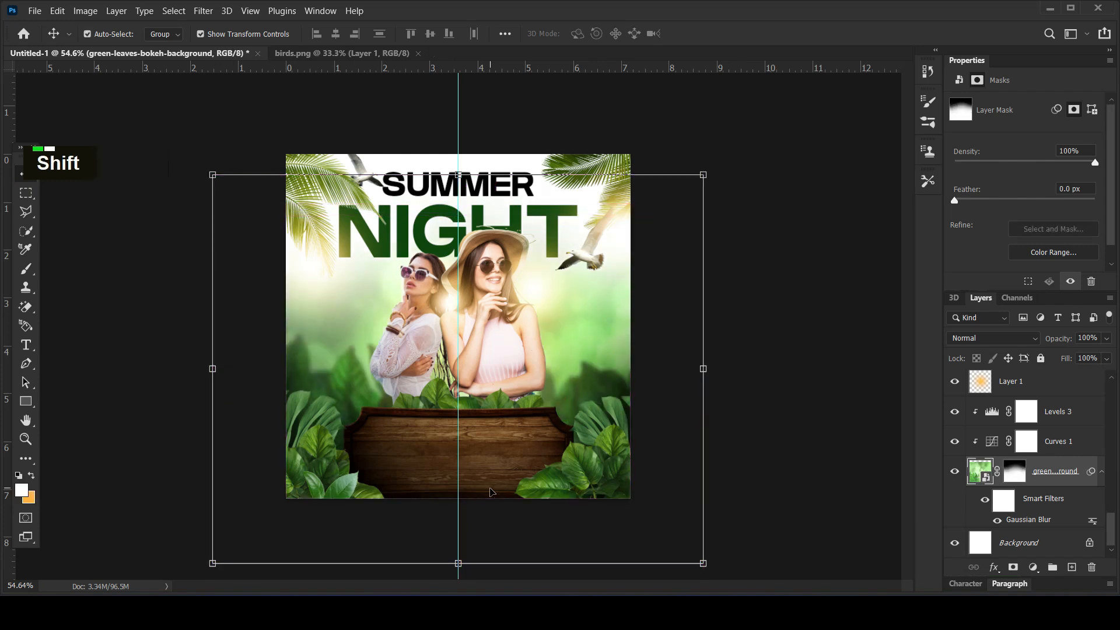
# Step: Move the green bokeh background straight down by about 0.5 in and deselect it
pyautogui.hotkey('shift', 'Down')
pyautogui.hotkey('shift', 'Down')
pyautogui.hotkey('shift', 'Down')
pyautogui.hotkey('shift', 'Down')
pyautogui.hotkey('shift', 'Down')
pyautogui.hotkey('shift', 'Down')
pyautogui.hotkey('shift', 'Down')
pyautogui.hotkey('shift', 'Down')
pyautogui.hotkey('shift', 'Down')
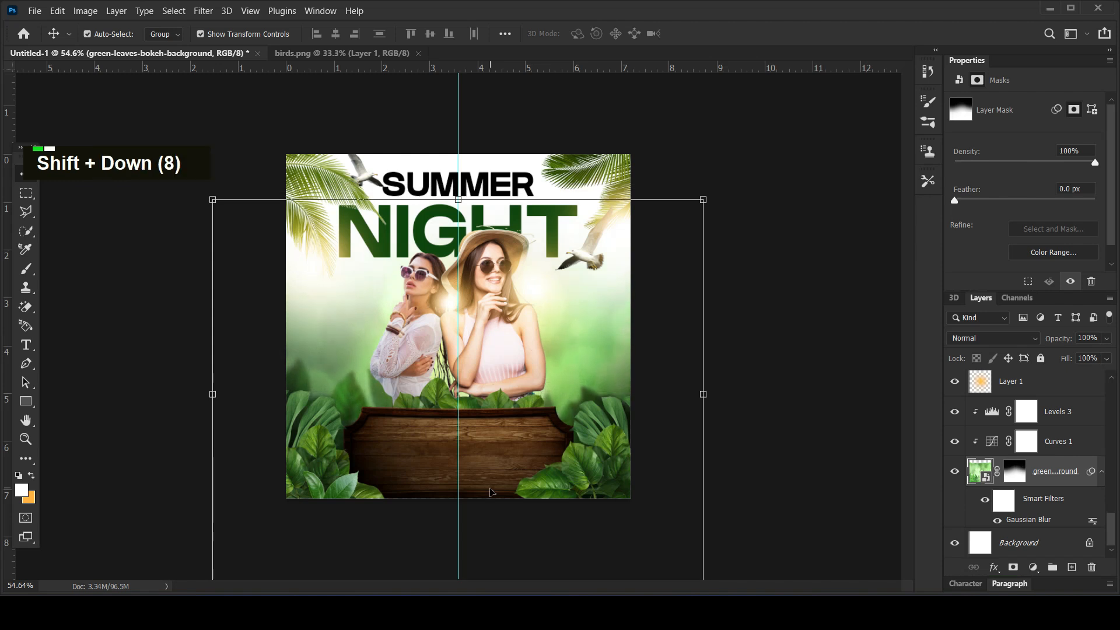
pyautogui.hotkey('shift', 'Up')
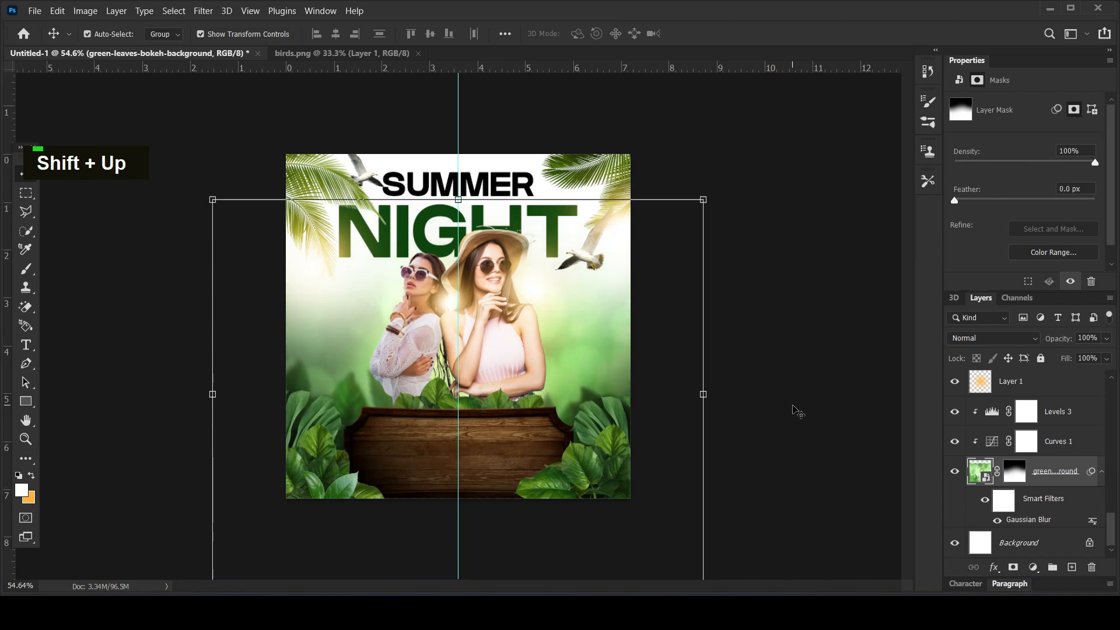
pyautogui.click(799, 412)
# Step: Place the 06.png palm leaf above the Levels 3 layer, scaled to about 2.43 in wide, behind the left woman
pyautogui.click(1061, 416)
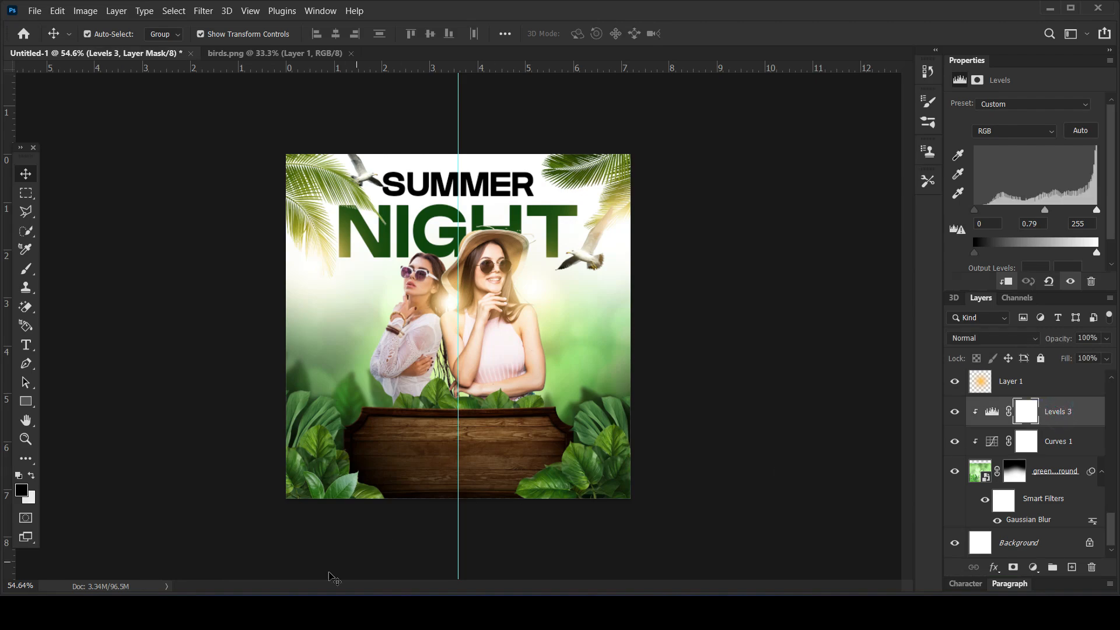
pyautogui.click(254, 608)
pyautogui.moveTo(570, 387); pyautogui.dragTo(467, 373)
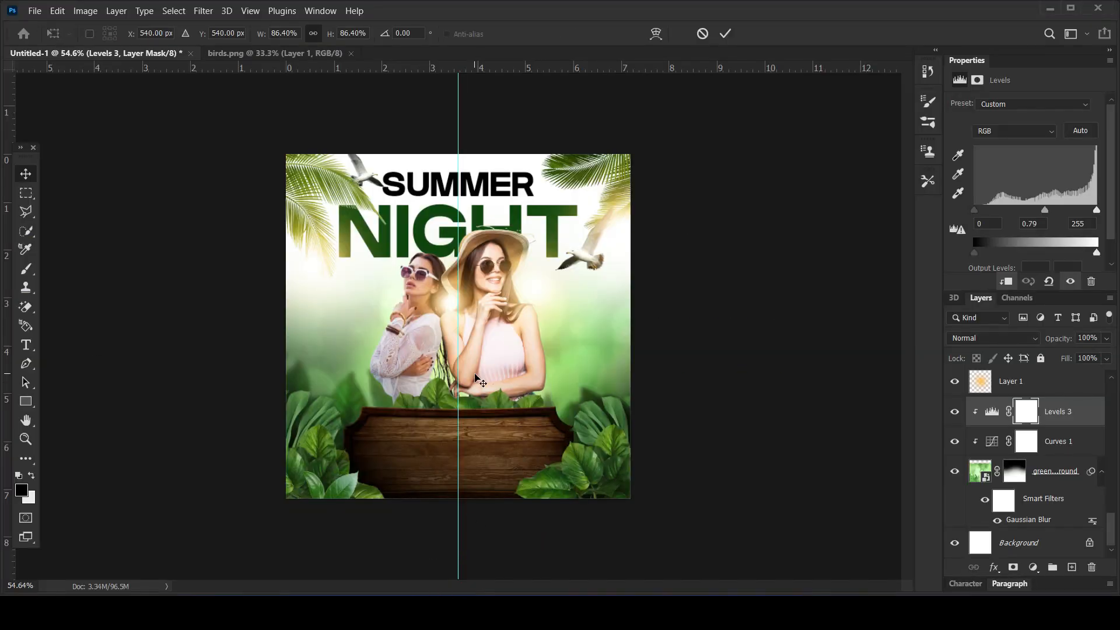
pyautogui.moveTo(611, 155); pyautogui.dragTo(517, 261)
pyautogui.moveTo(475, 350); pyautogui.dragTo(423, 371)
pyautogui.press('Return')
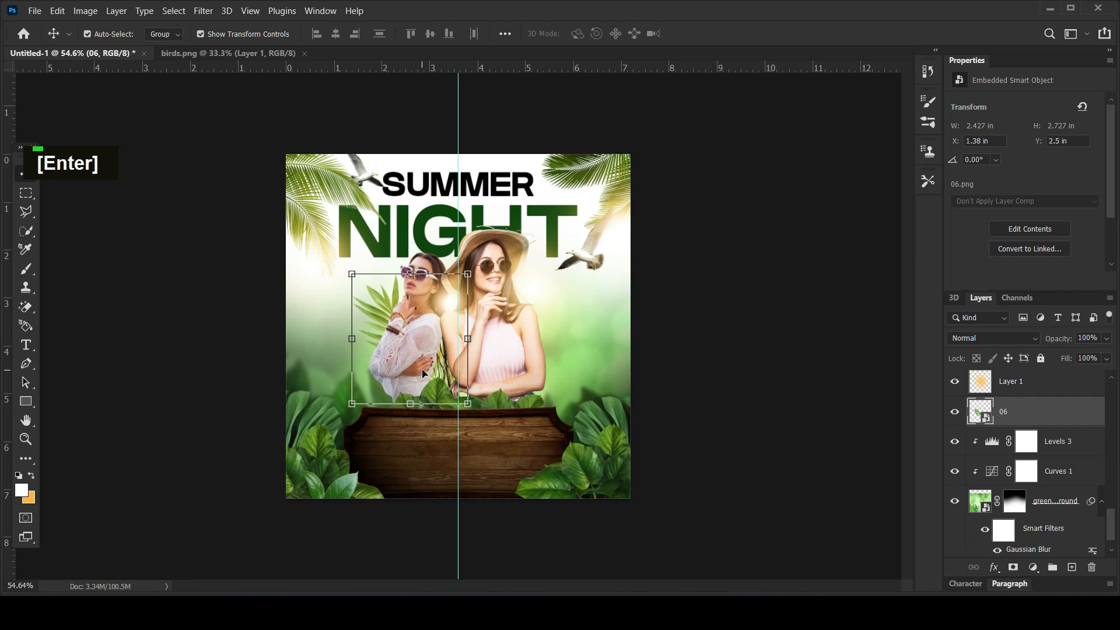
# Step: Duplicate the 06 palm leaf, flip the copy horizontally, and place it lower behind the woman with the hat
pyautogui.hotkey('ctrl', 'j')
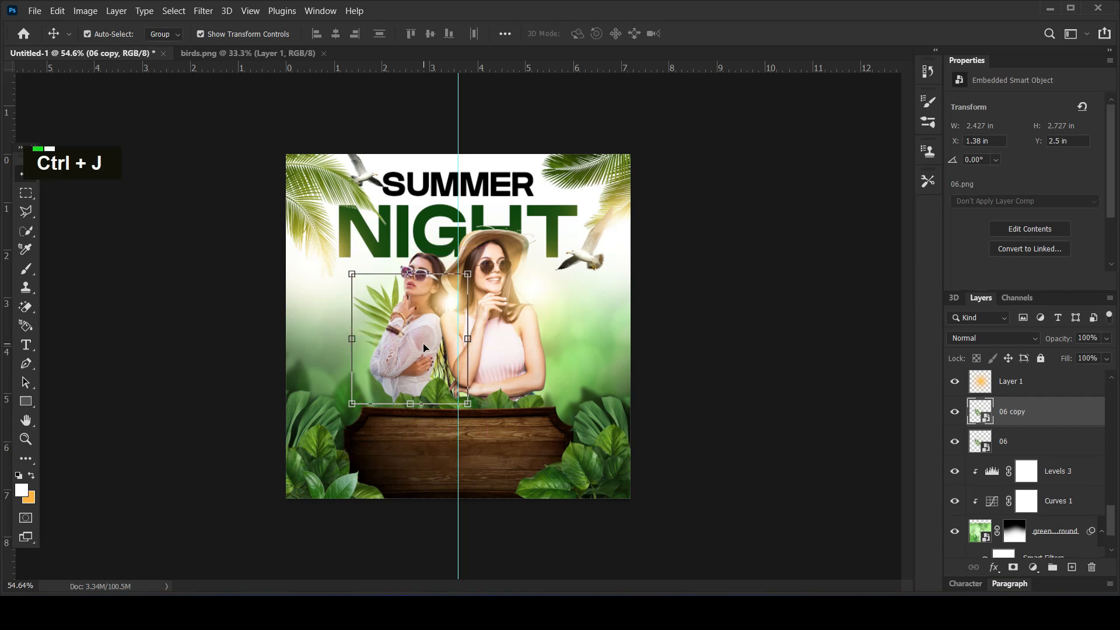
pyautogui.rightClick(423, 348)
pyautogui.click(627, 12)
pyautogui.hotkey('ctrl', 't')
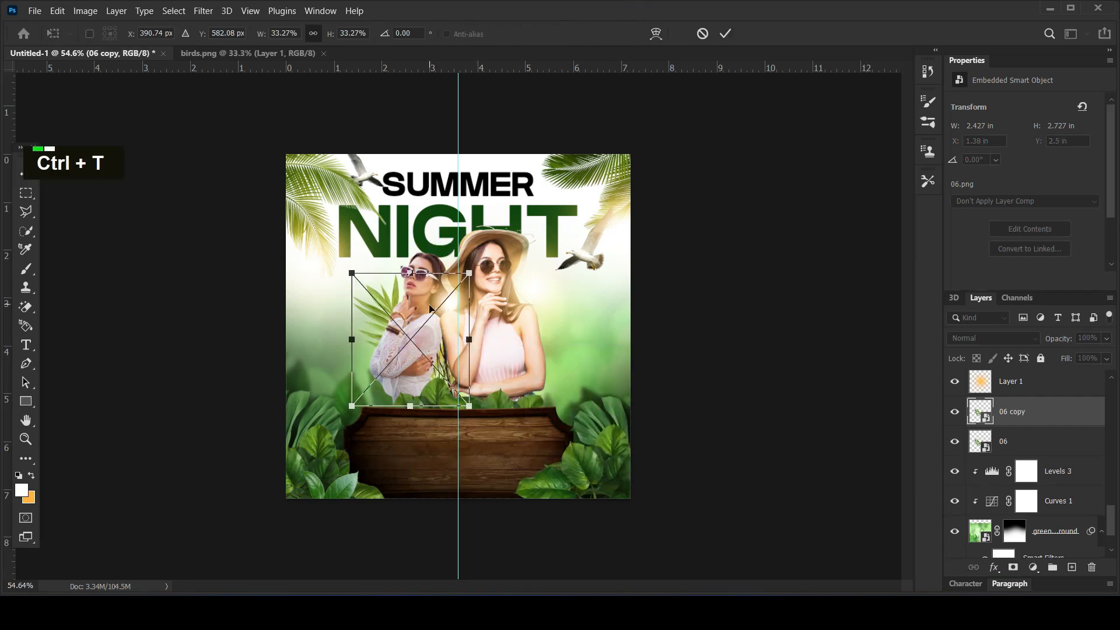
pyautogui.rightClick(467, 519)
pyautogui.click(471, 570)
pyautogui.moveTo(409, 356); pyautogui.dragTo(513, 403)
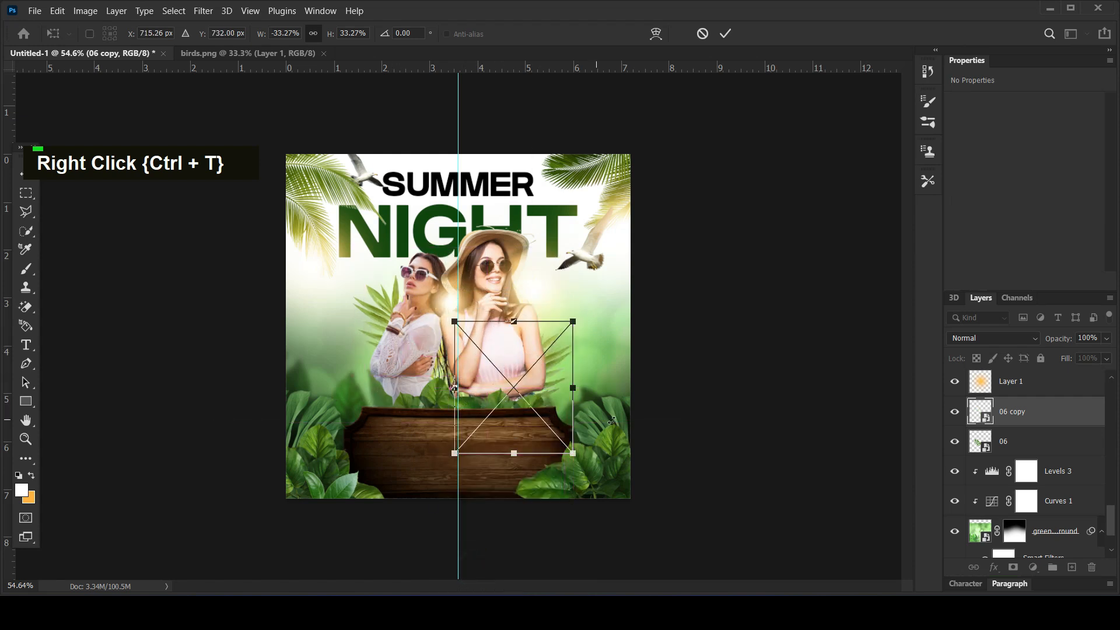
pyautogui.press('Return')
# Step: Convert the 06 and 06 copy leaf layers together into one smart object
pyautogui.keyDown('ctrl'); pyautogui.click(1027, 441); pyautogui.keyUp('ctrl')
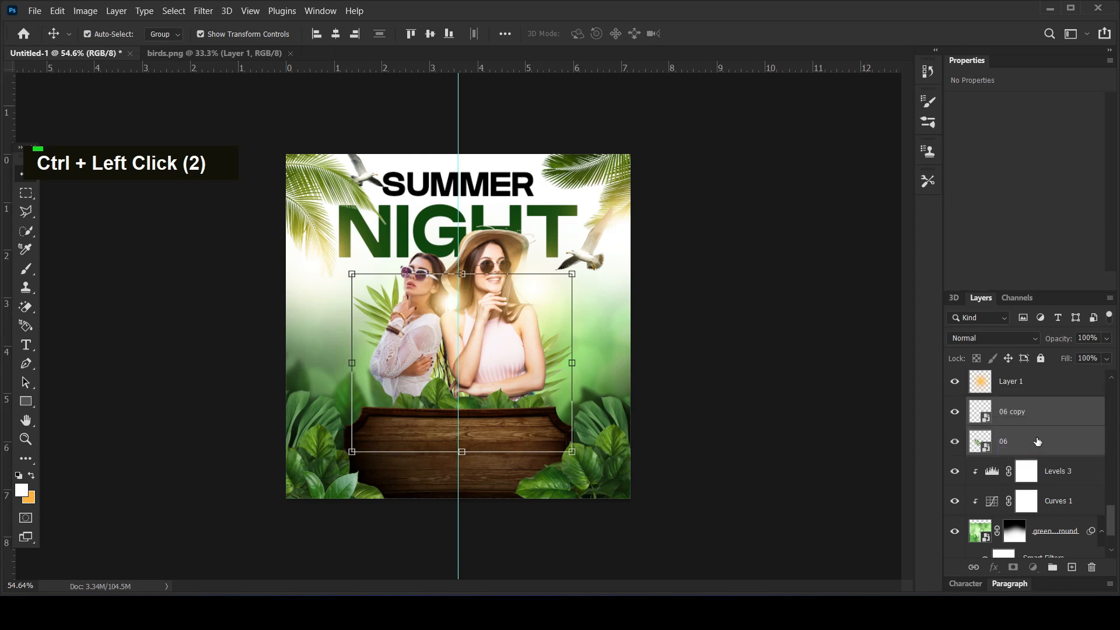
pyautogui.rightClick(1036, 432)
pyautogui.click(915, 442)
pyautogui.rightClick(1080, 399)
pyautogui.rightClick(1081, 403)
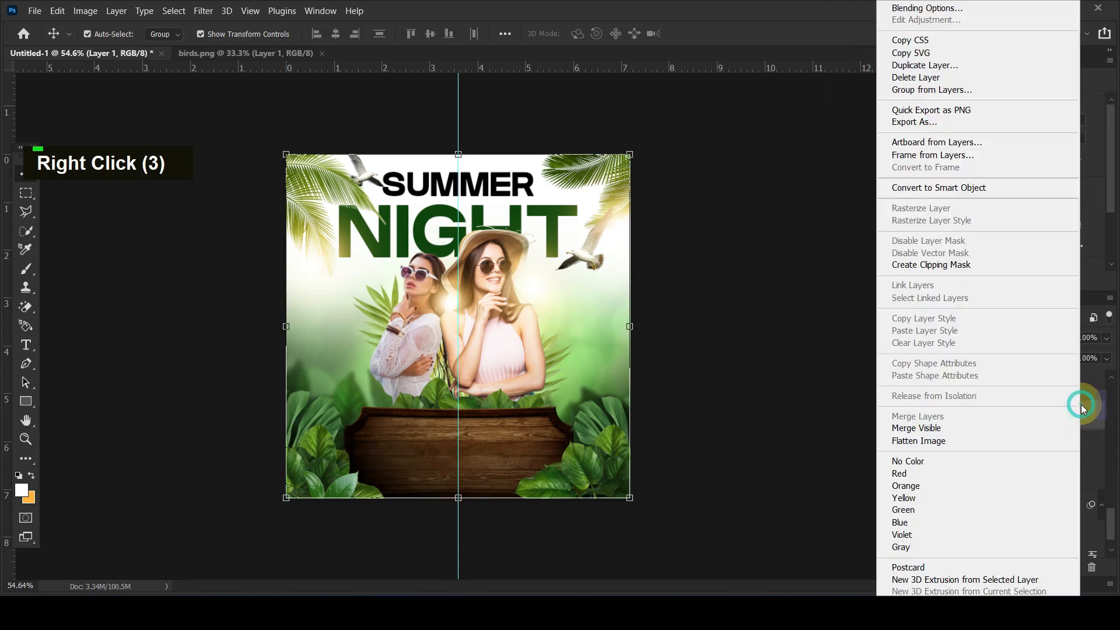
pyautogui.click(1090, 417)
pyautogui.rightClick(1090, 420)
pyautogui.click(984, 193)
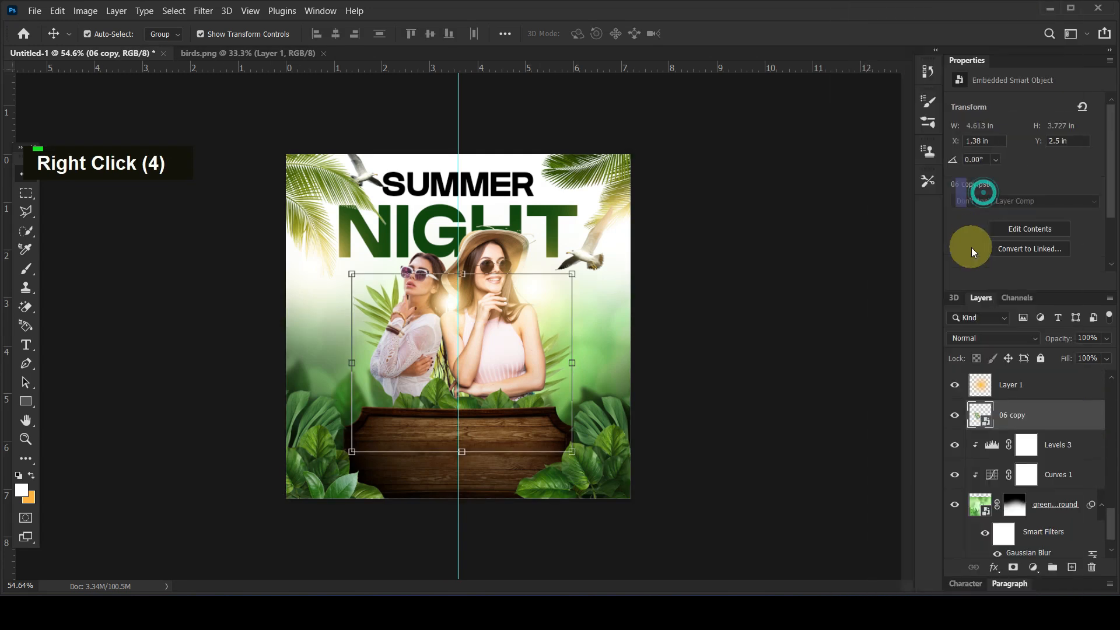
# Step: Apply a slight Gaussian Blur to the combined palm leaf smart object and deselect it
pyautogui.click(204, 11)
pyautogui.moveTo(211, 185)
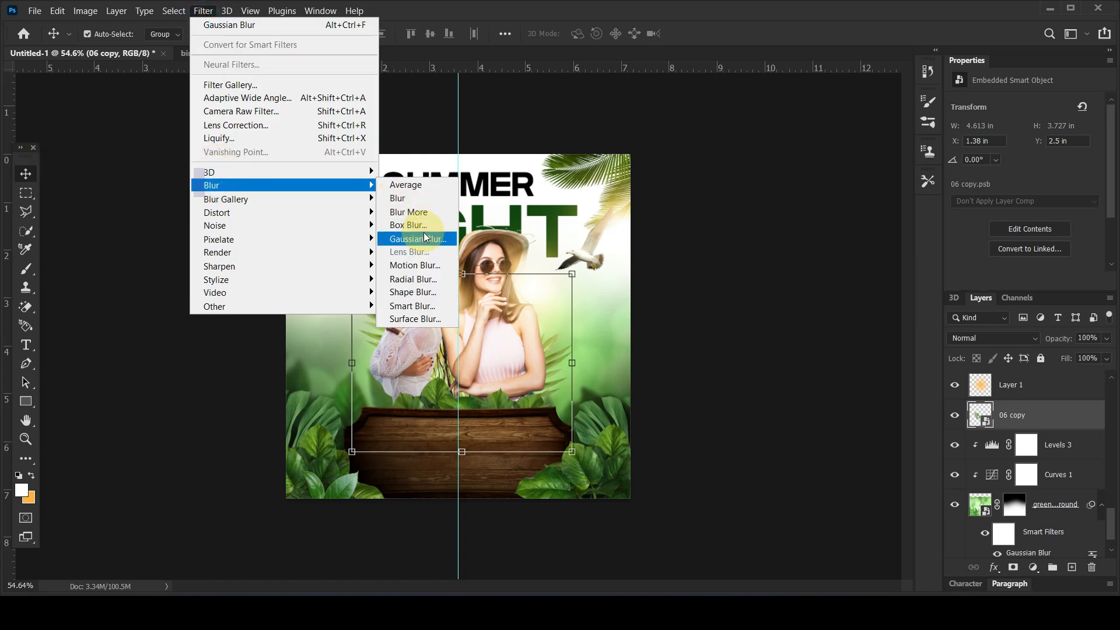
pyautogui.click(424, 238)
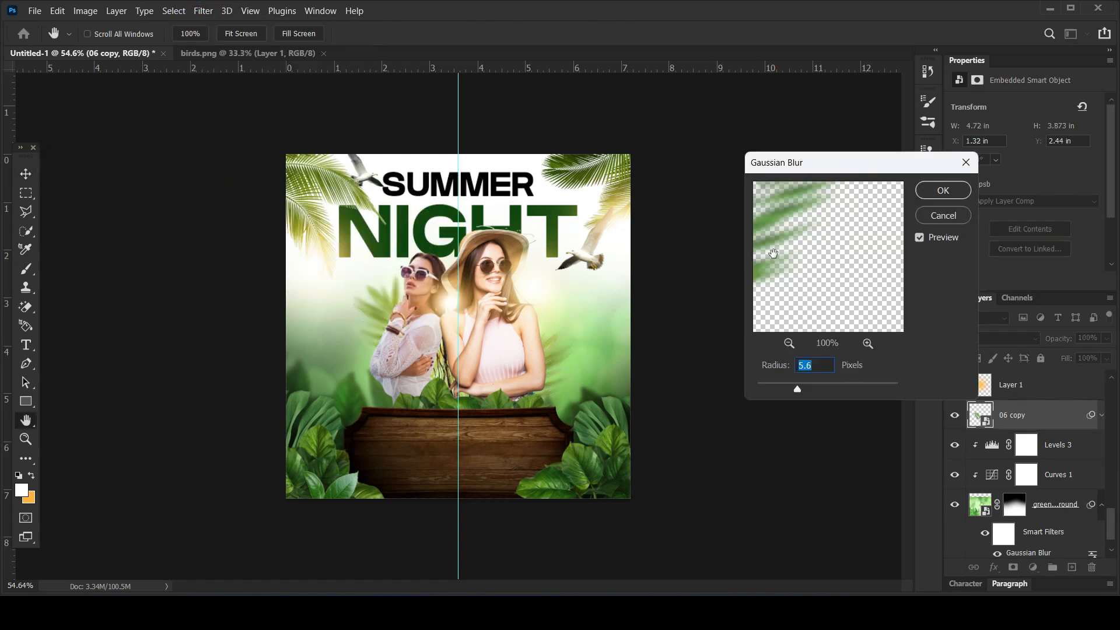
pyautogui.moveTo(780, 391); pyautogui.dragTo(780, 387)
pyautogui.click(933, 190)
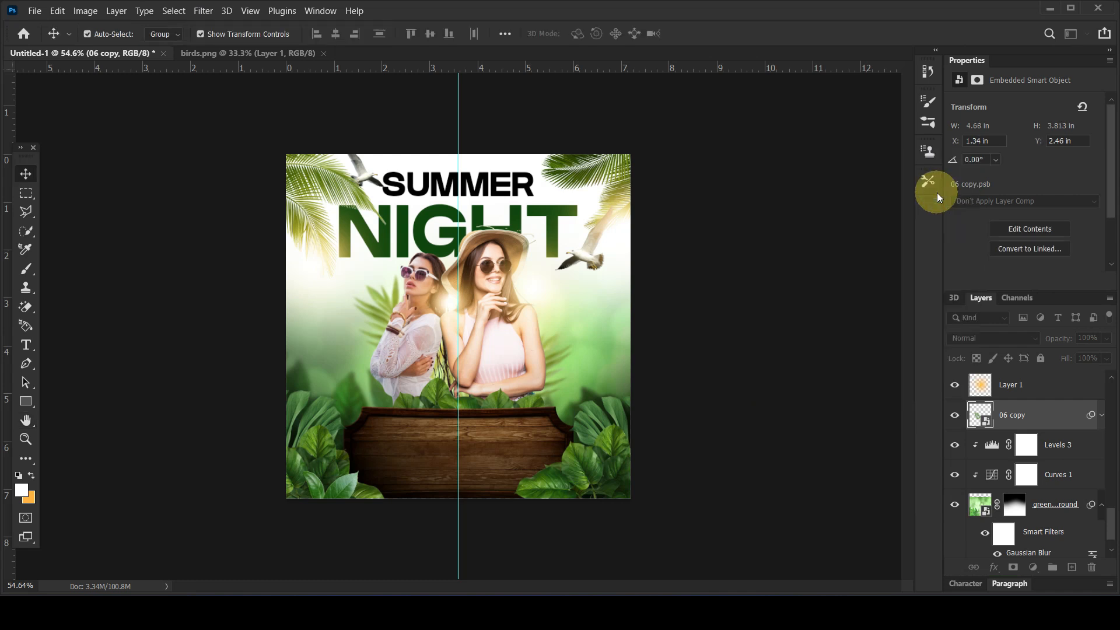
pyautogui.click(25, 175)
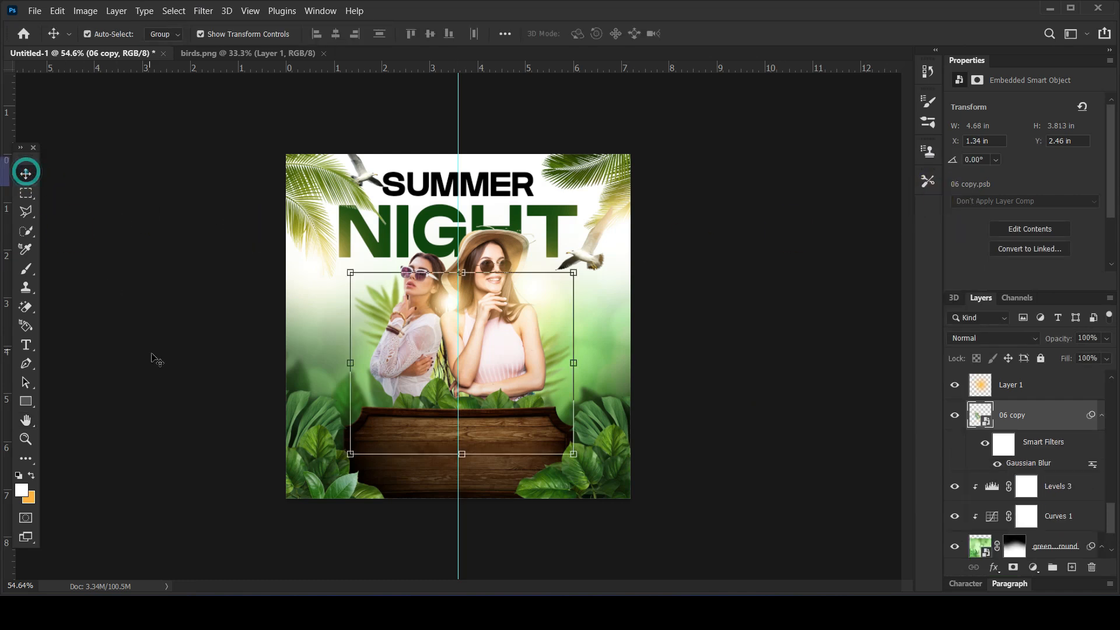
pyautogui.click(149, 353)
# Step: Create a new layer above Layer 3 copy 3 and set the foreground color to black
pyautogui.click(570, 458)
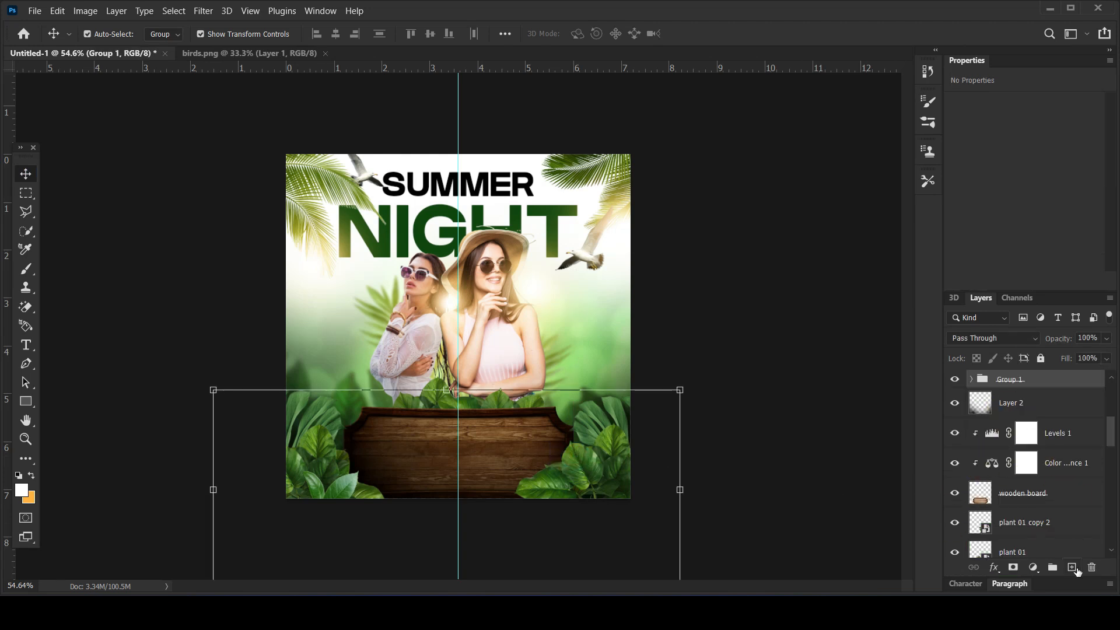
pyautogui.scroll(15, 1055, 390)
pyautogui.click(1027, 388)
pyautogui.click(1071, 568)
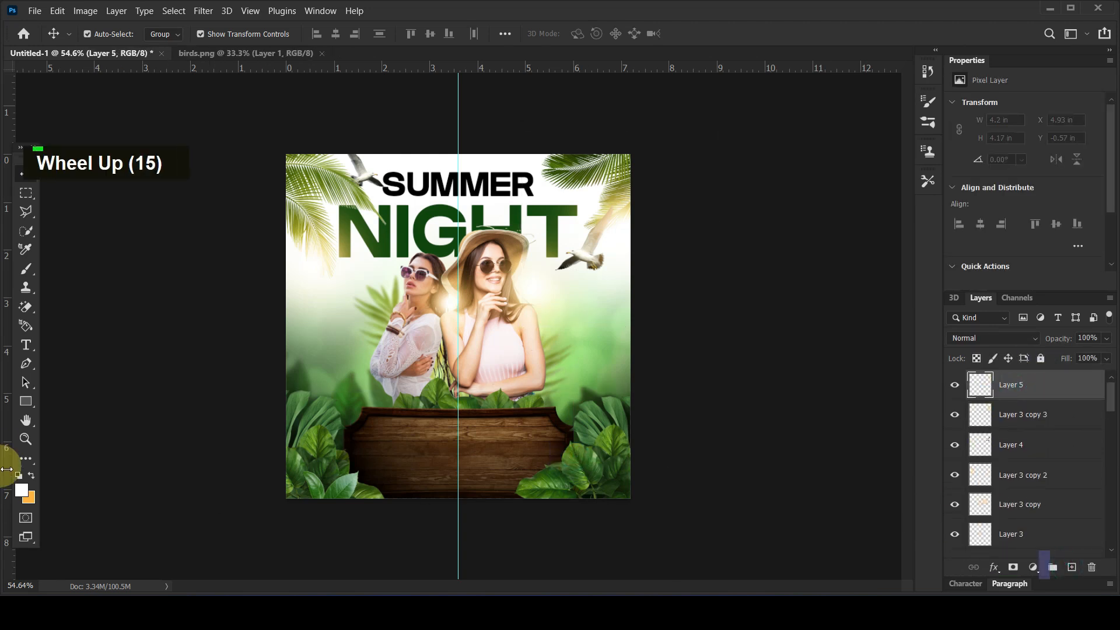
pyautogui.click(21, 490)
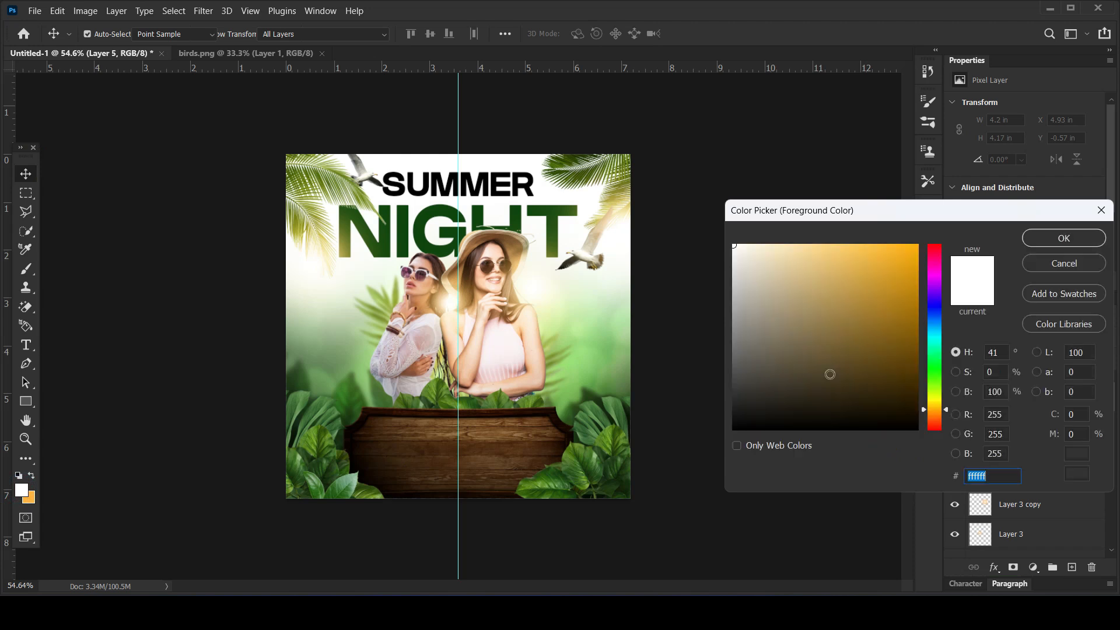
pyautogui.moveTo(799, 391); pyautogui.dragTo(709, 436)
pyautogui.click(1062, 238)
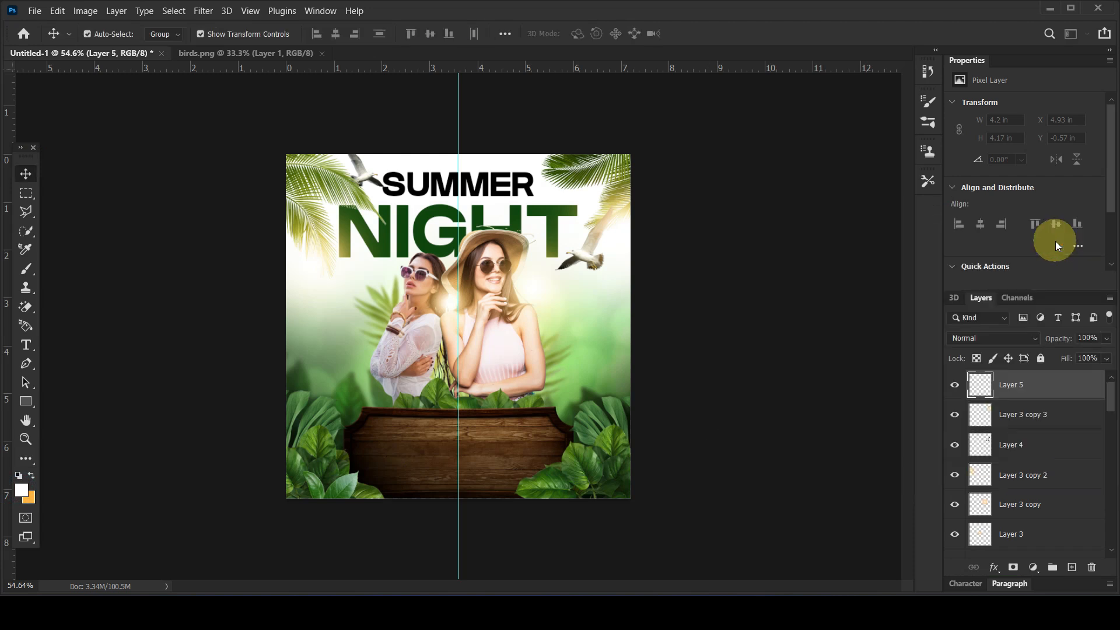
# Step: Paint soft black shading along the poster's bottom edge on Layer 5 with a 700-pixel brush
pyautogui.press('b')
pyautogui.press(']')
pyautogui.press(']')
pyautogui.press(']')
pyautogui.doubleClick(400, 555)
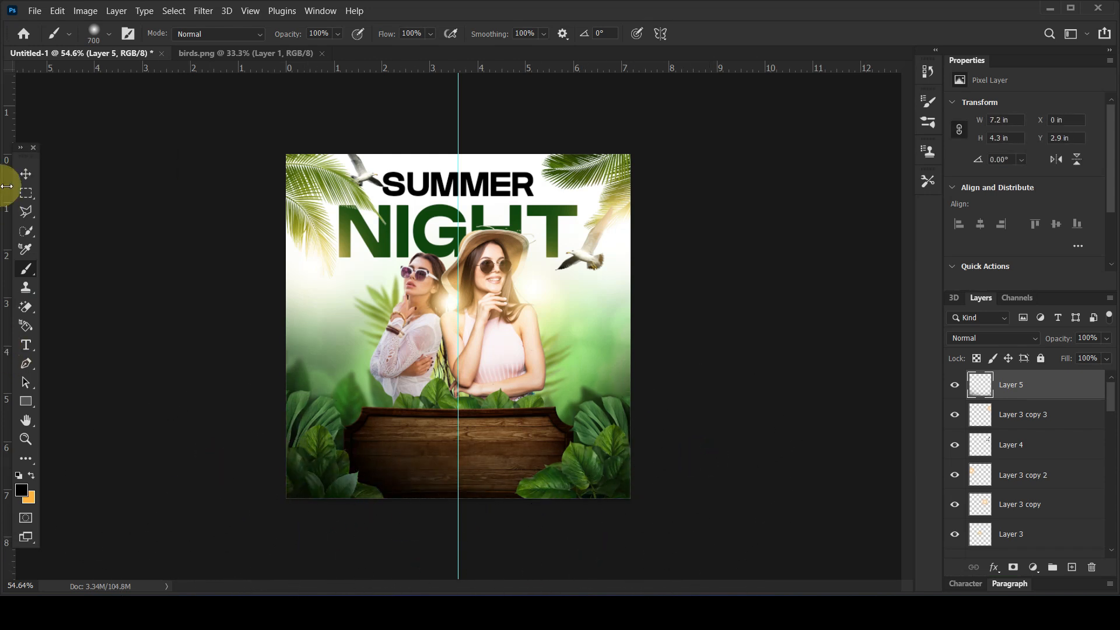
# Step: Duplicate the left palm's glow up beside the smaller seagull and scale the copy to about 1.61 in wide
pyautogui.click(26, 175)
pyautogui.click(446, 389)
pyautogui.scroll(-3, 446, 390)
pyautogui.scroll(3, 435, 387)
pyautogui.scroll(1, 435, 390)
pyautogui.click(296, 244)
pyautogui.moveTo(294, 257); pyautogui.dragTo(377, 147)
pyautogui.moveTo(497, 257); pyautogui.dragTo(430, 188)
# Step: Duplicate the small glow onto the latter half of SUMMER, and copy it again beside the left woman's face and raised hand
pyautogui.moveTo(372, 166); pyautogui.dragTo(489, 172)
pyautogui.press('Return')
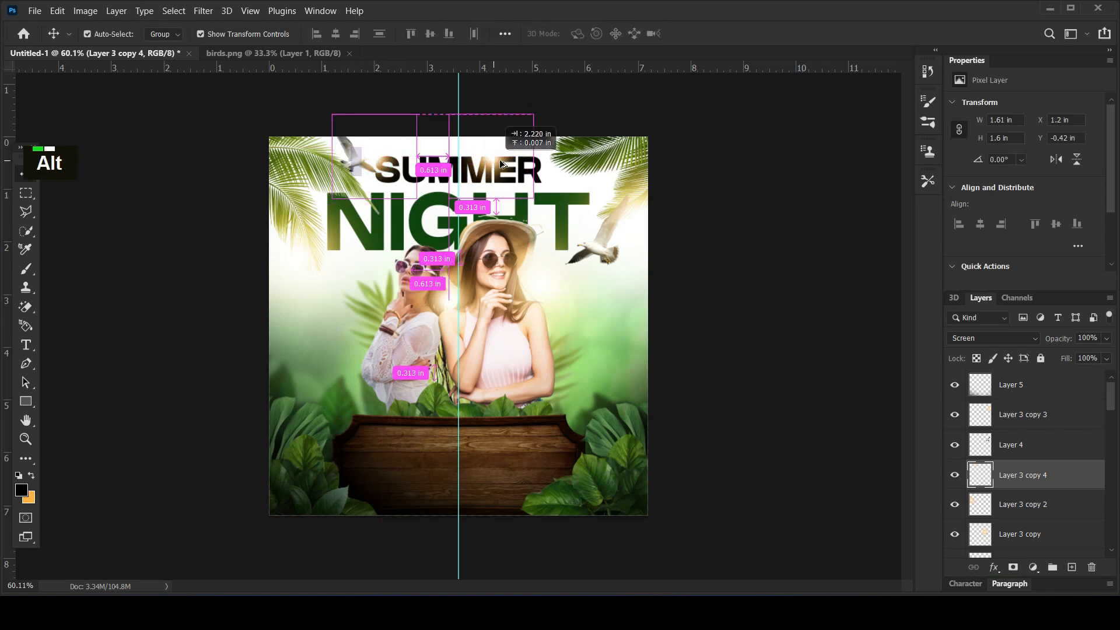
pyautogui.click(690, 187)
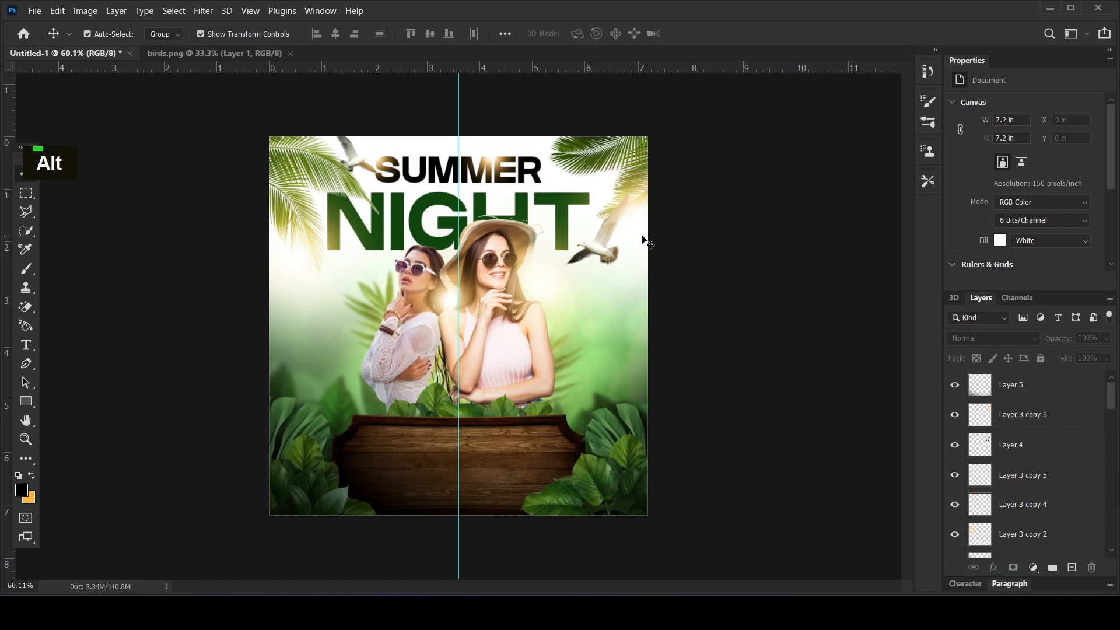
pyautogui.keyDown('alt'); pyautogui.moveTo(492, 161); pyautogui.dragTo(402, 296); pyautogui.keyUp('alt')
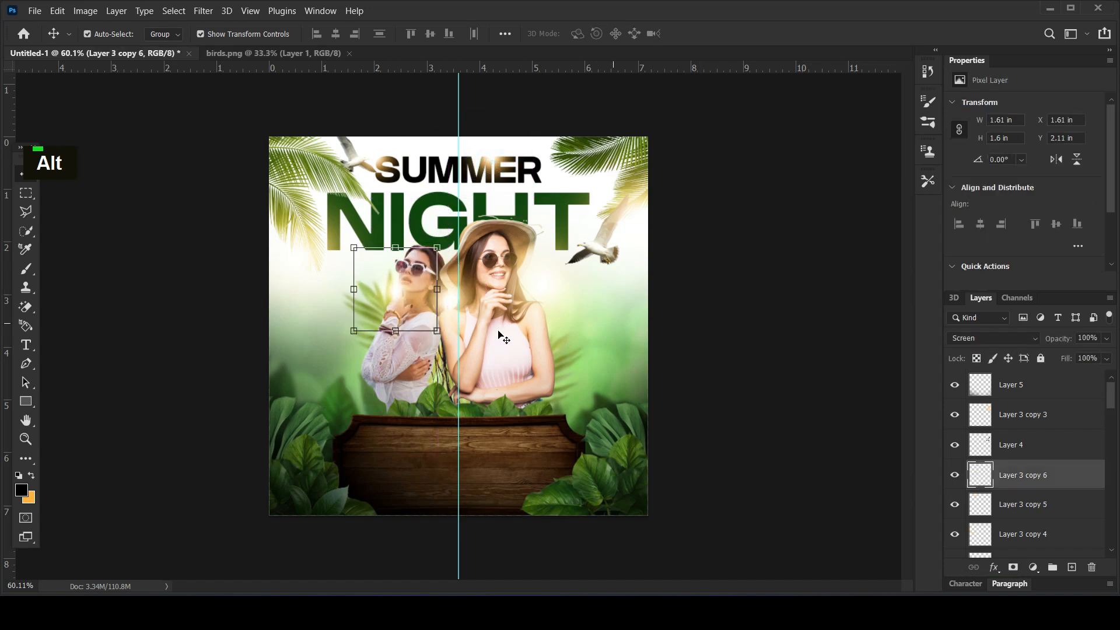
# Step: Enlarge the glow beside the left woman to about 159% and shift it slightly outward from her
pyautogui.keyDown('alt'); pyautogui.moveTo(435, 331); pyautogui.dragTo(460, 356); pyautogui.keyUp('alt')
pyautogui.moveTo(376, 305); pyautogui.dragTo(362, 298)
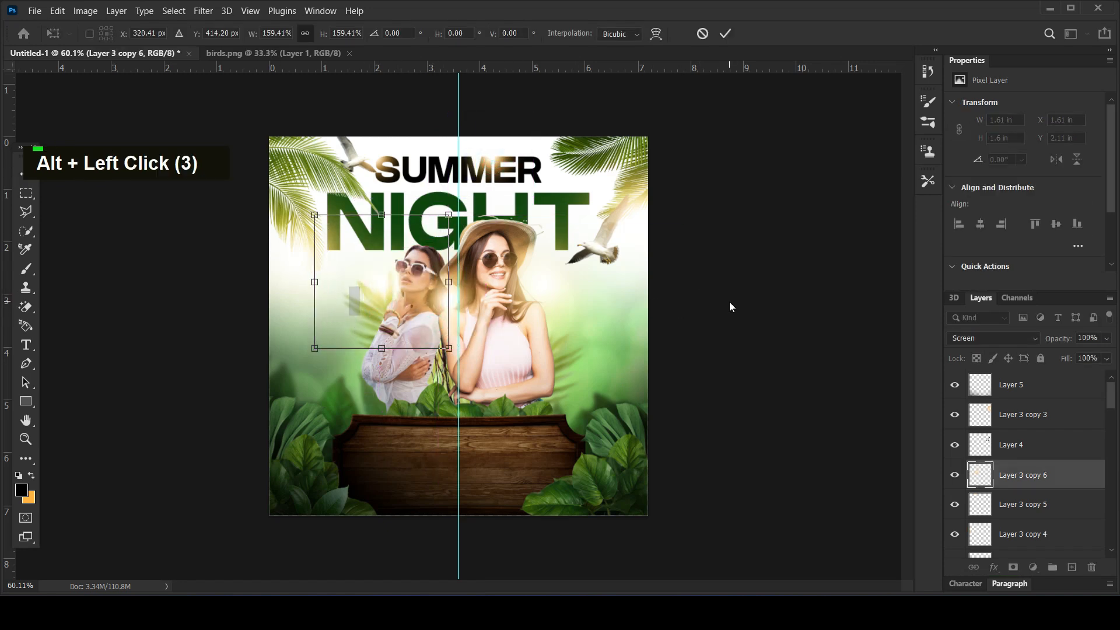
pyautogui.press('Return')
pyautogui.click(729, 302)
pyautogui.scroll(1, 709, 328)
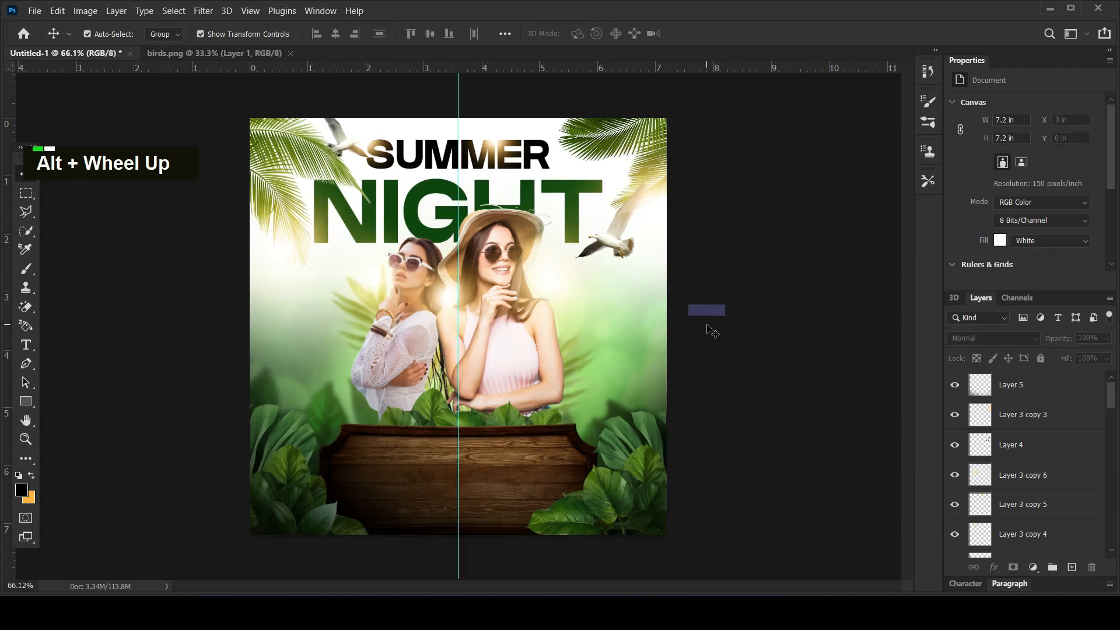
pyautogui.scroll(-1, 698, 330)
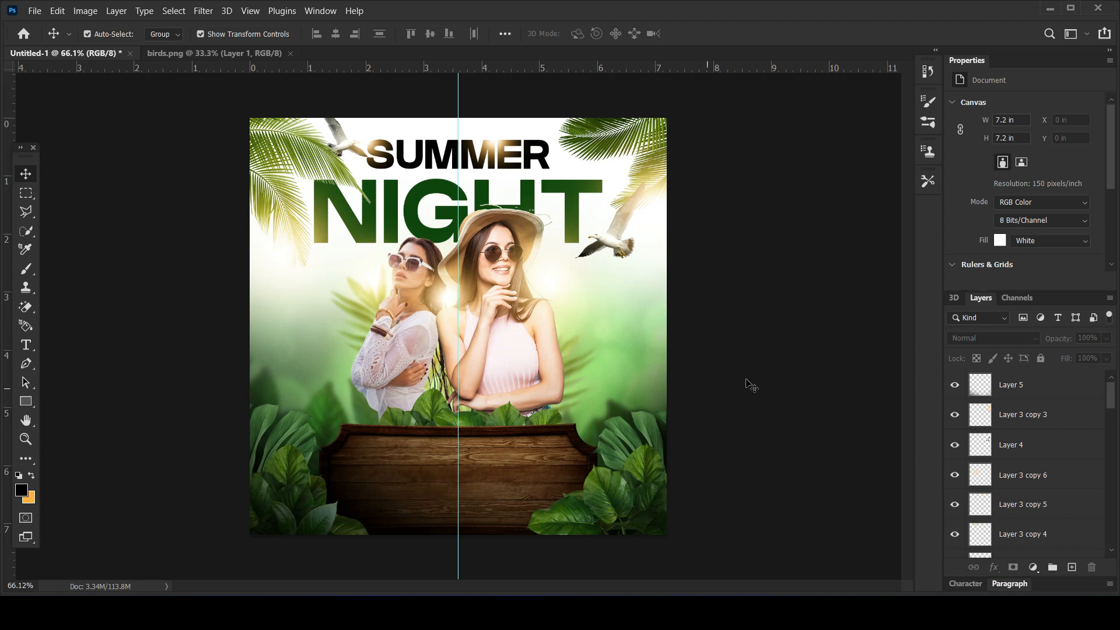
# Step: Create a new layer directly above the Brightness/Contrast 3 adjustment, beneath the 03 plant layer
pyautogui.keyDown('alt'); pyautogui.scroll(2, 463, 467); pyautogui.keyUp('alt')
pyautogui.scroll(-7, 461, 461)
pyautogui.keyDown('alt'); pyautogui.scroll(1, 456, 455); pyautogui.keyUp('alt')
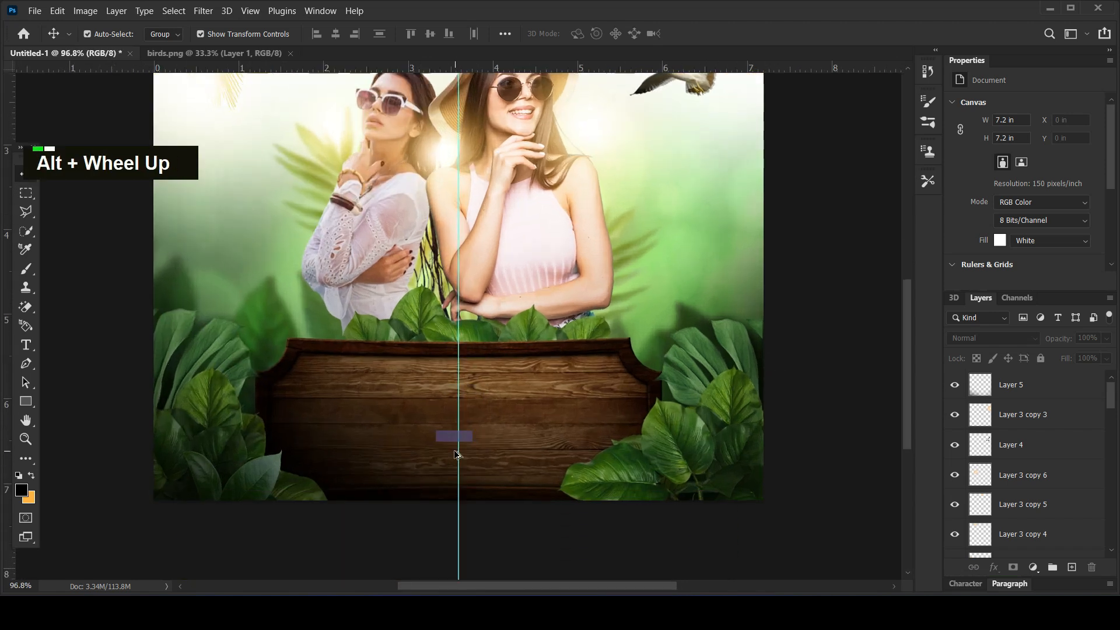
pyautogui.click(418, 326)
pyautogui.scroll(-3, 1009, 517)
pyautogui.click(1035, 512)
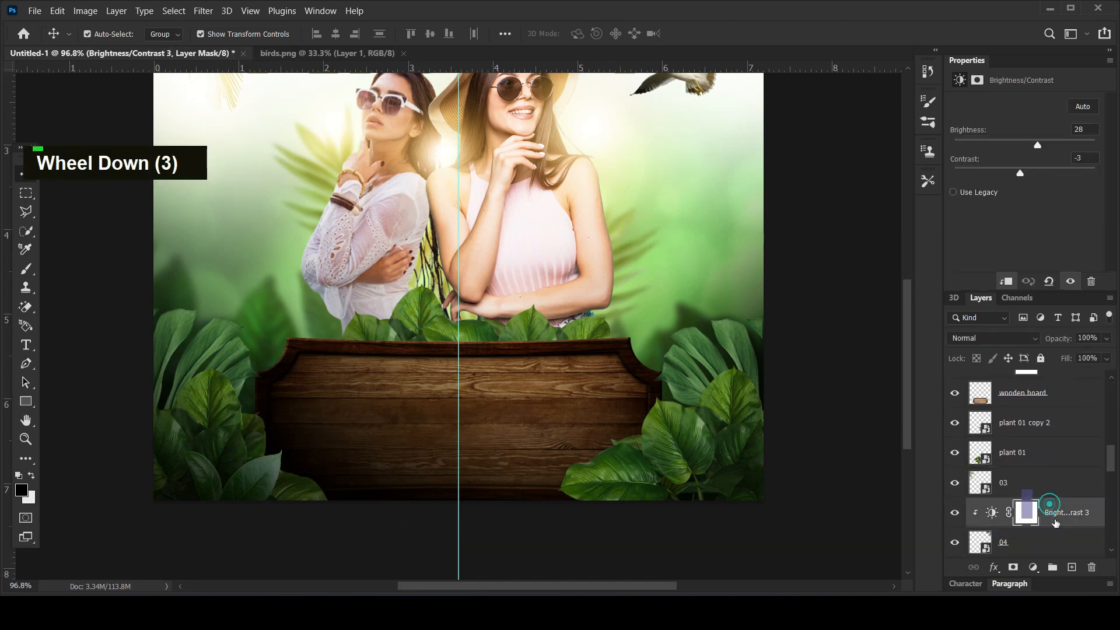
pyautogui.click(1072, 567)
# Step: Paint soft black shading on Layer 6 behind the wooden board and leaves with a 300-pixel brush
pyautogui.click(26, 269)
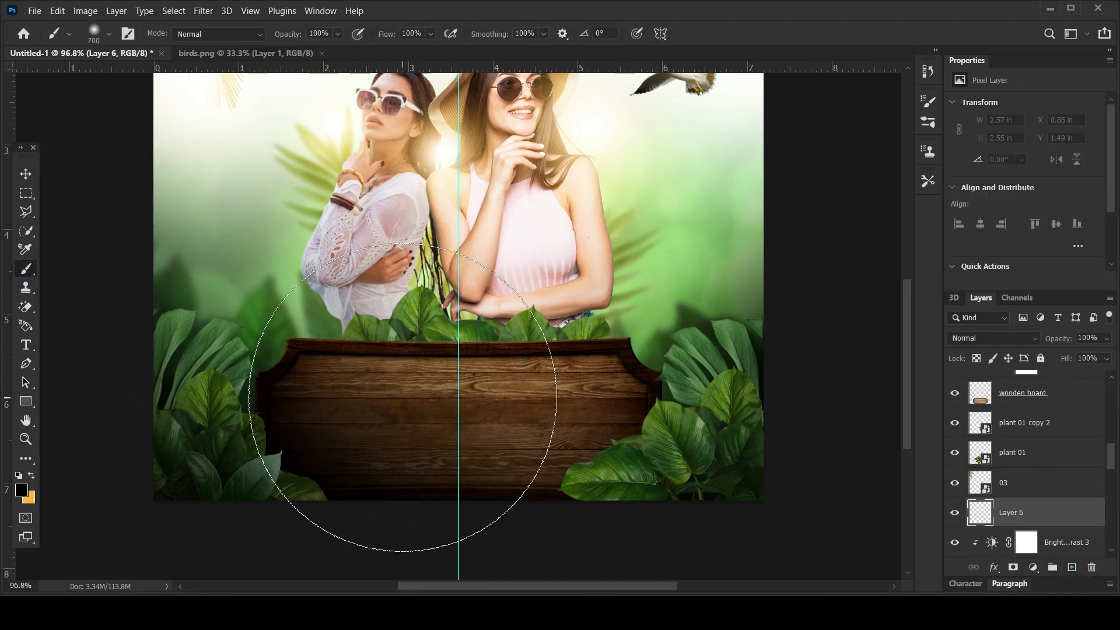
pyautogui.press('p')
pyautogui.press('p')
pyautogui.press('p')
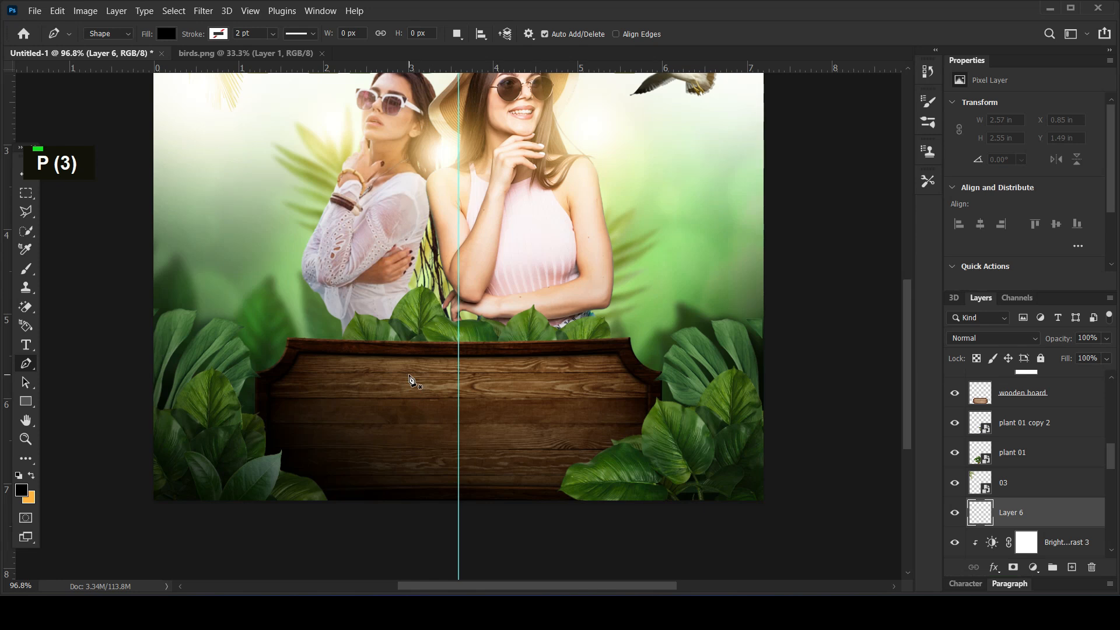
pyautogui.press('b')
pyautogui.press('[')
pyautogui.press('[')
pyautogui.press('[')
pyautogui.press('[')
pyautogui.doubleClick(394, 359)
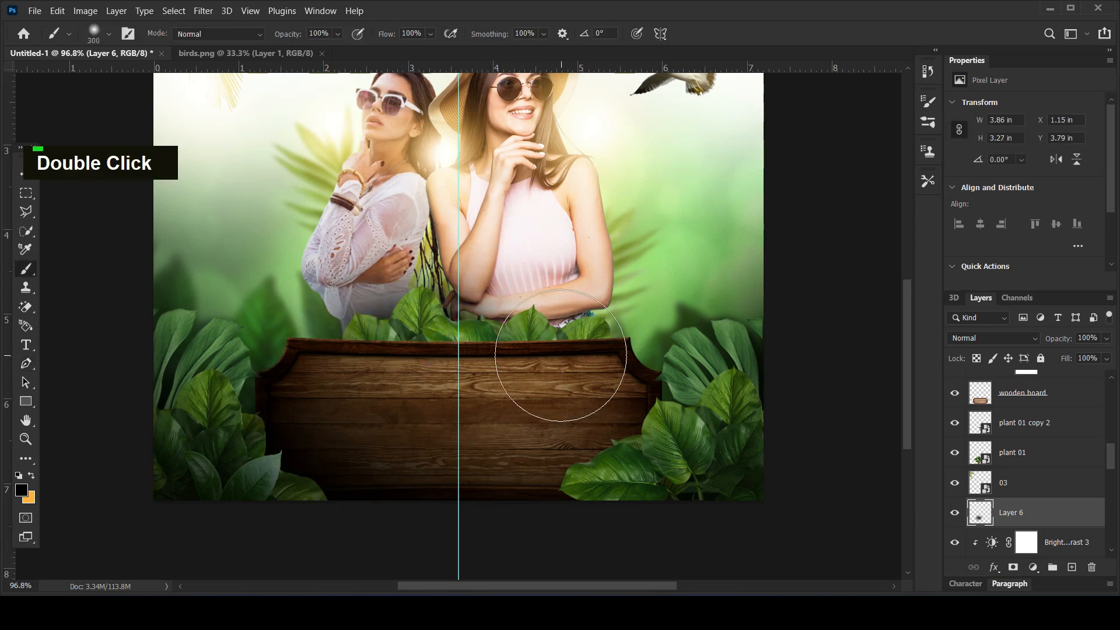
pyautogui.doubleClick(439, 385)
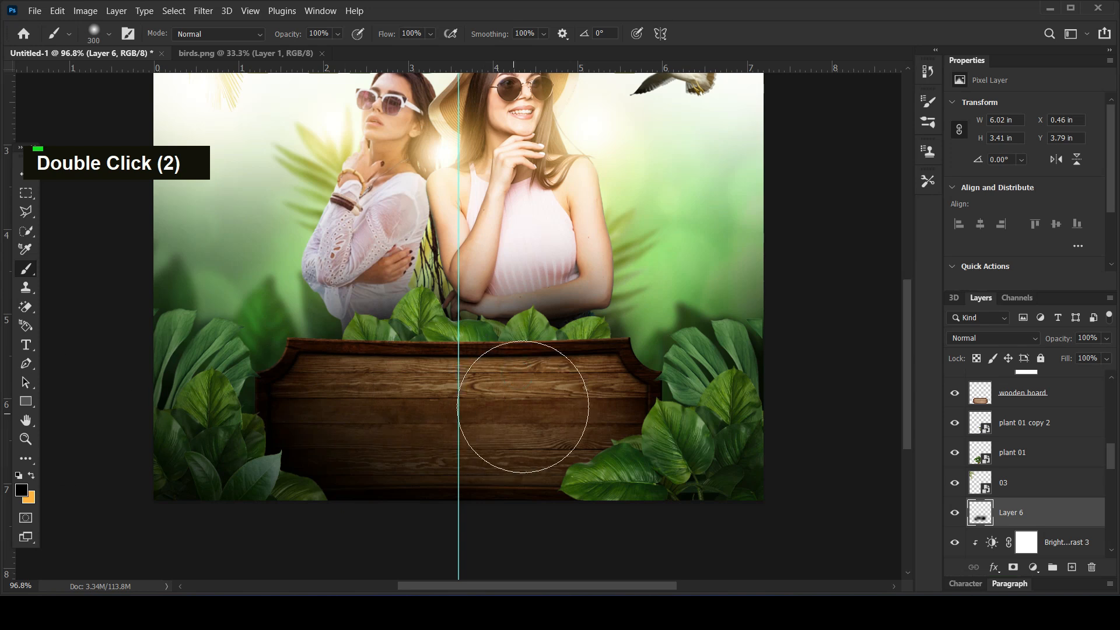
pyautogui.scroll(-3, 525, 392)
pyautogui.keyDown('alt'); pyautogui.scroll(-4, 541, 408); pyautogui.keyUp('alt')
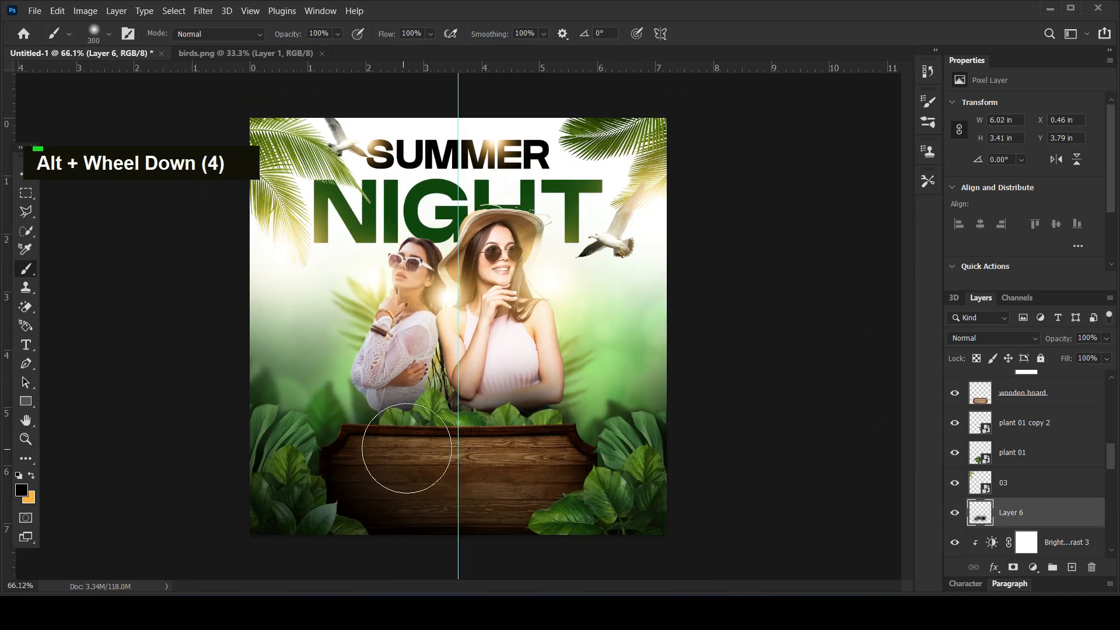
# Step: Set Layer 6 to Soft Light and extend its black shading outward behind both sides of the wooden board
pyautogui.click(1008, 338)
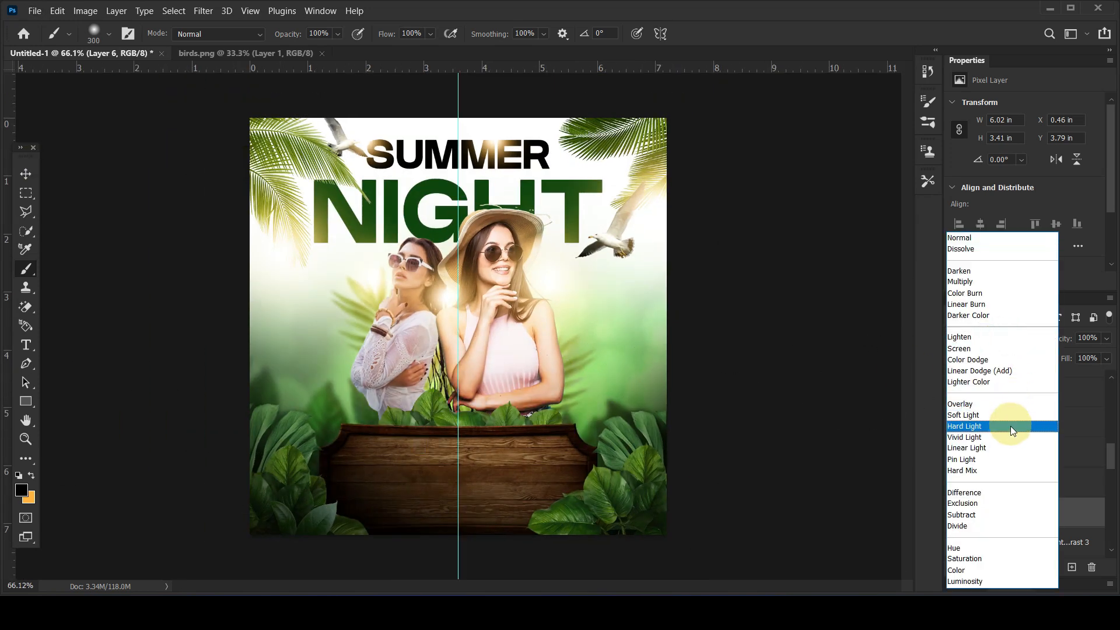
pyautogui.click(1007, 416)
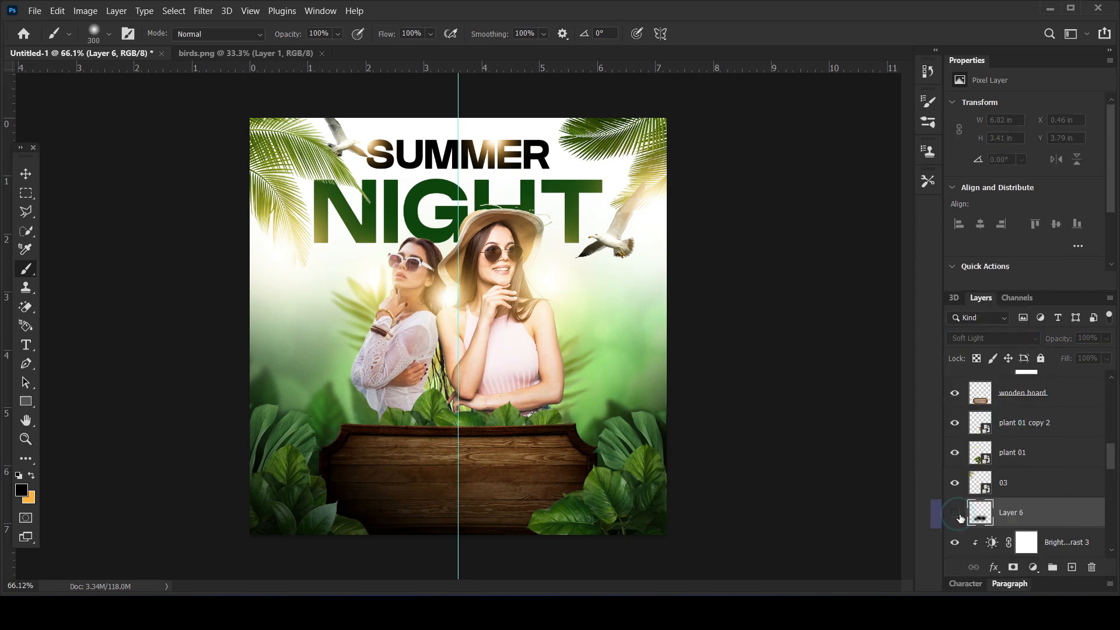
pyautogui.click(563, 442)
pyautogui.click(610, 458)
pyautogui.click(355, 466)
pyautogui.click(312, 459)
pyautogui.click(23, 174)
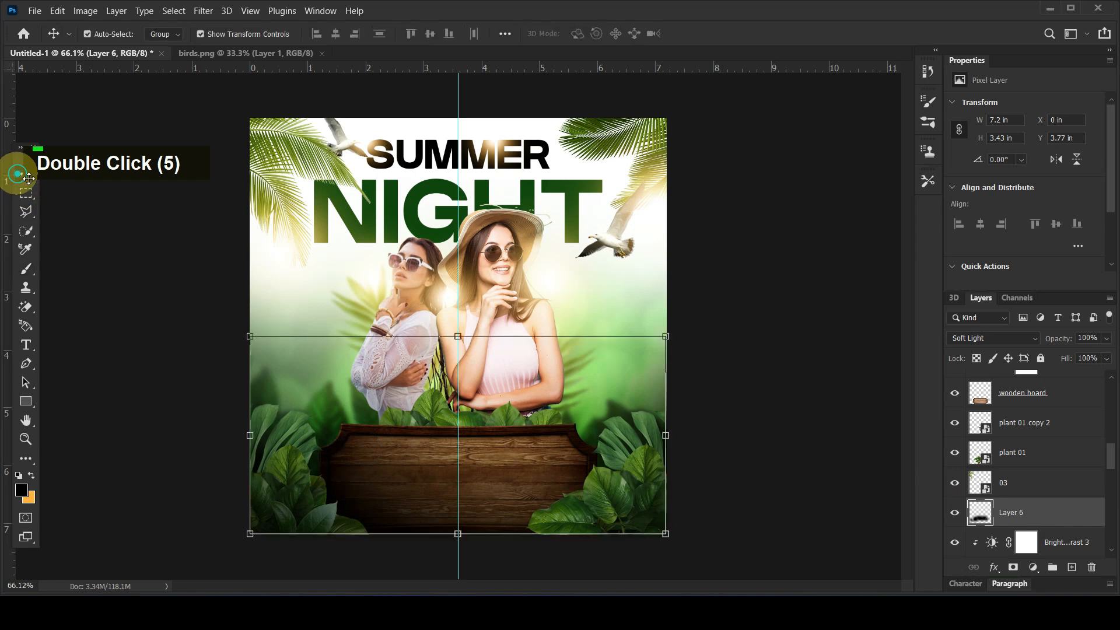
pyautogui.click(712, 368)
# Step: Add a centre-aligned 32 pt GRIFTER Bold text line with the DJ names and centre it on the upper part of the board
pyautogui.keyDown('alt'); pyautogui.scroll(4, 604, 402); pyautogui.keyUp('alt')
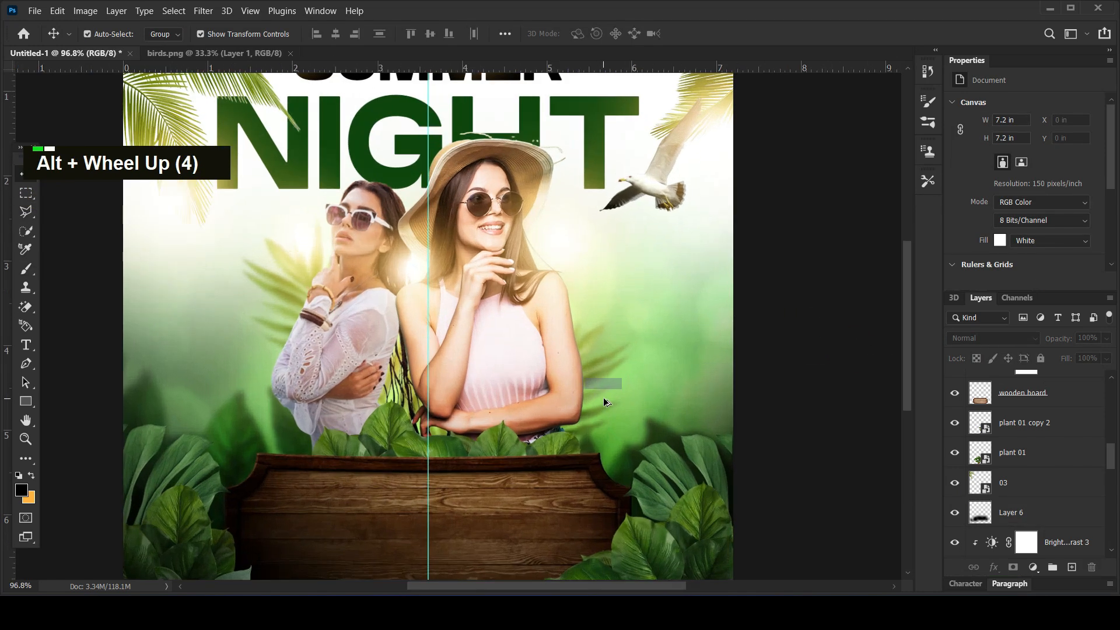
pyautogui.scroll(-2, 601, 403)
pyautogui.scroll(2, 502, 327)
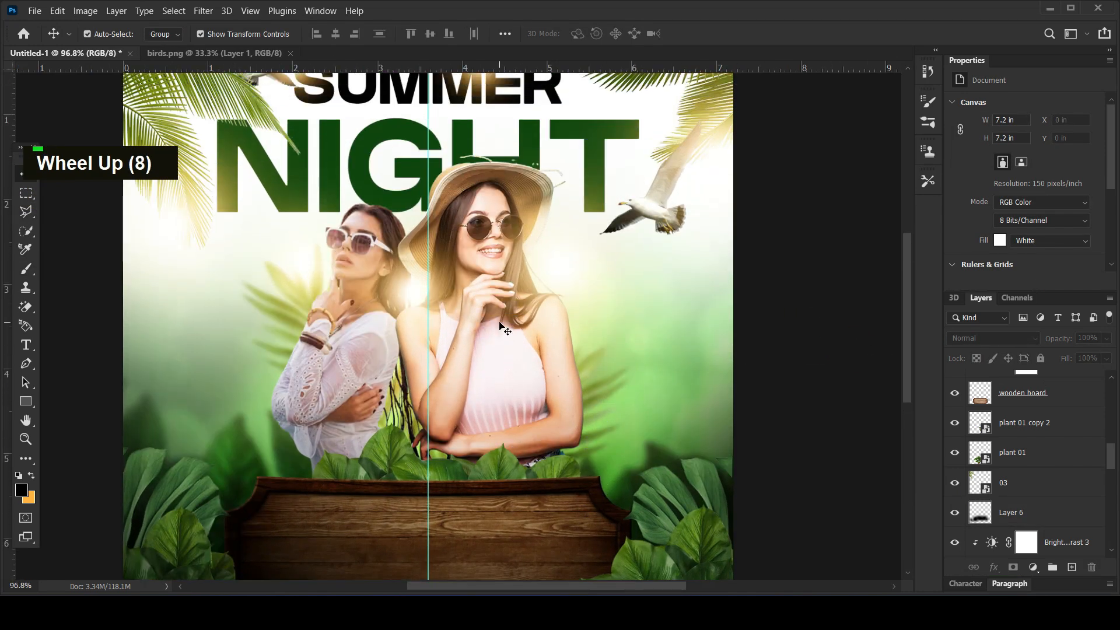
pyautogui.scroll(-16, 500, 327)
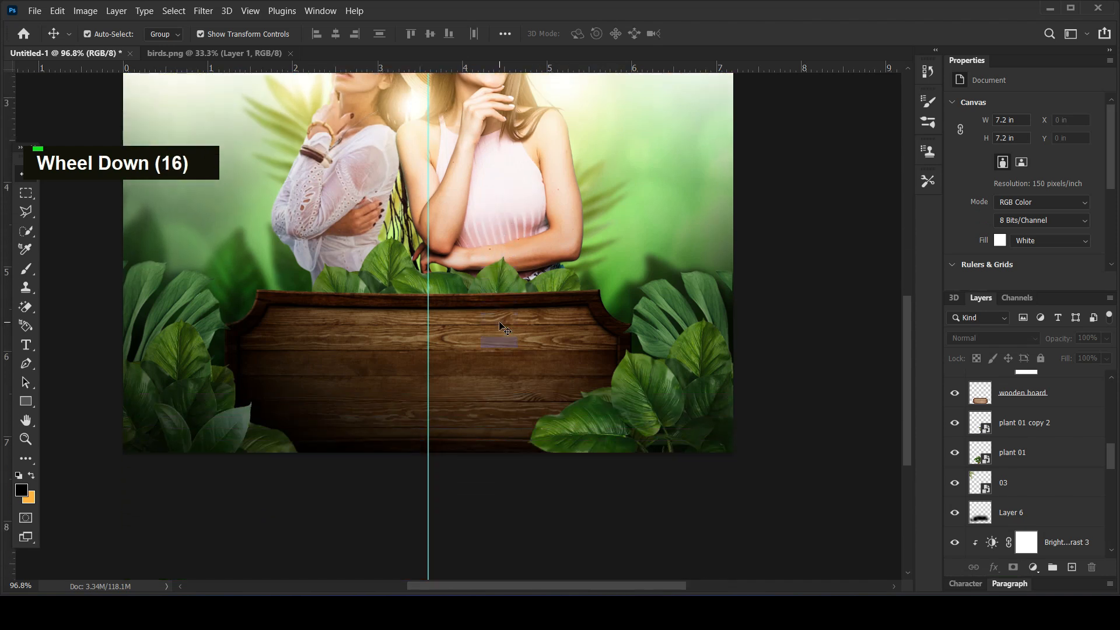
pyautogui.click(33, 342)
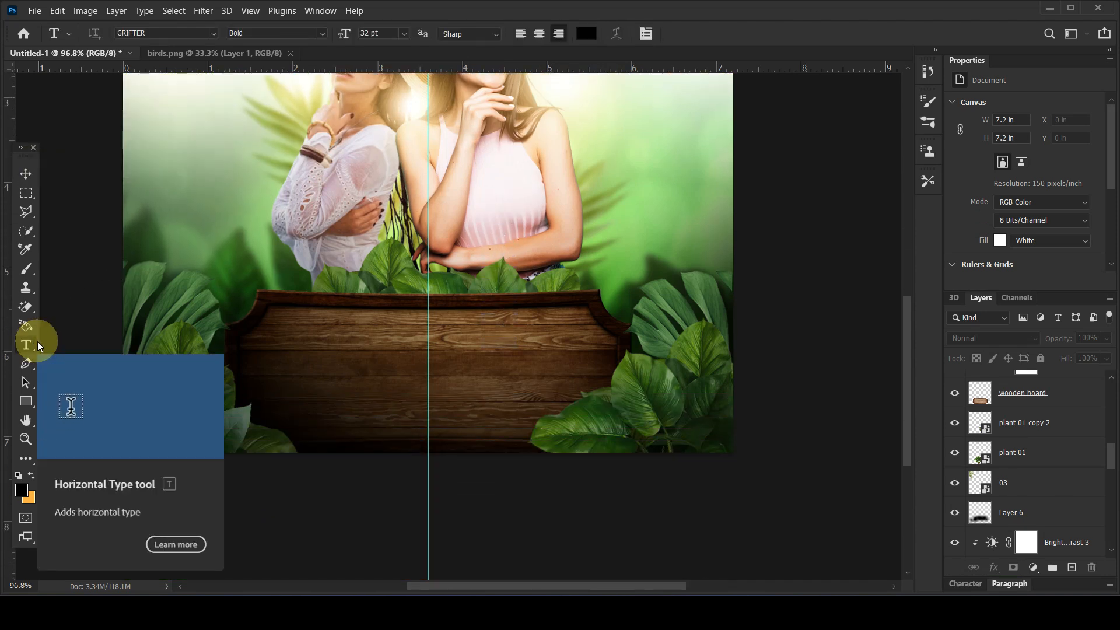
pyautogui.click(315, 339)
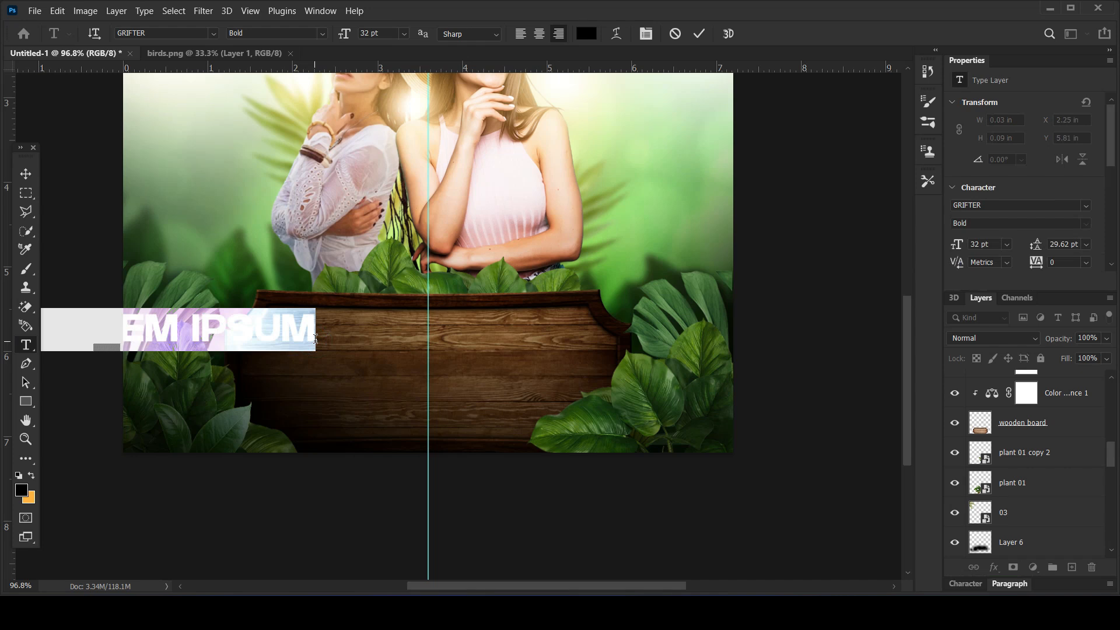
pyautogui.click(540, 33)
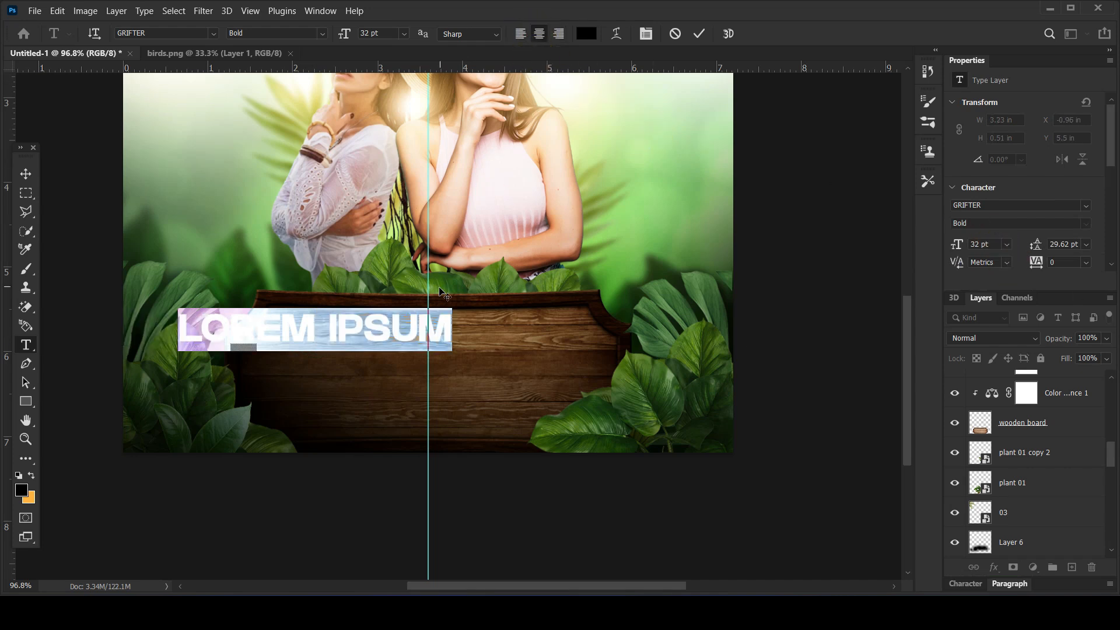
pyautogui.write('DJ JESS')
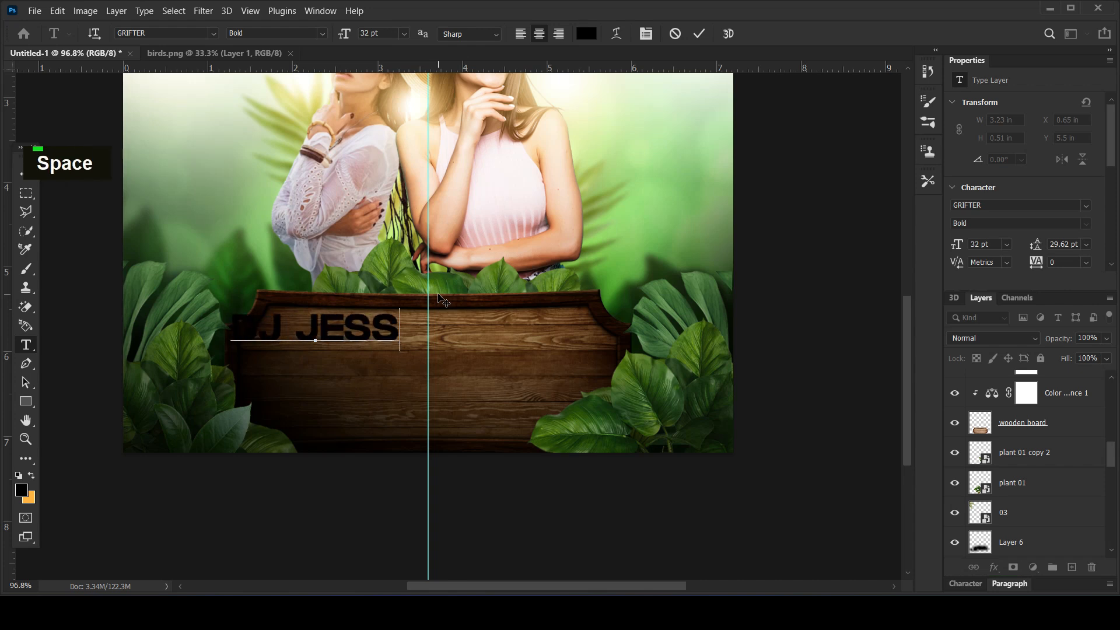
pyautogui.write(' &')
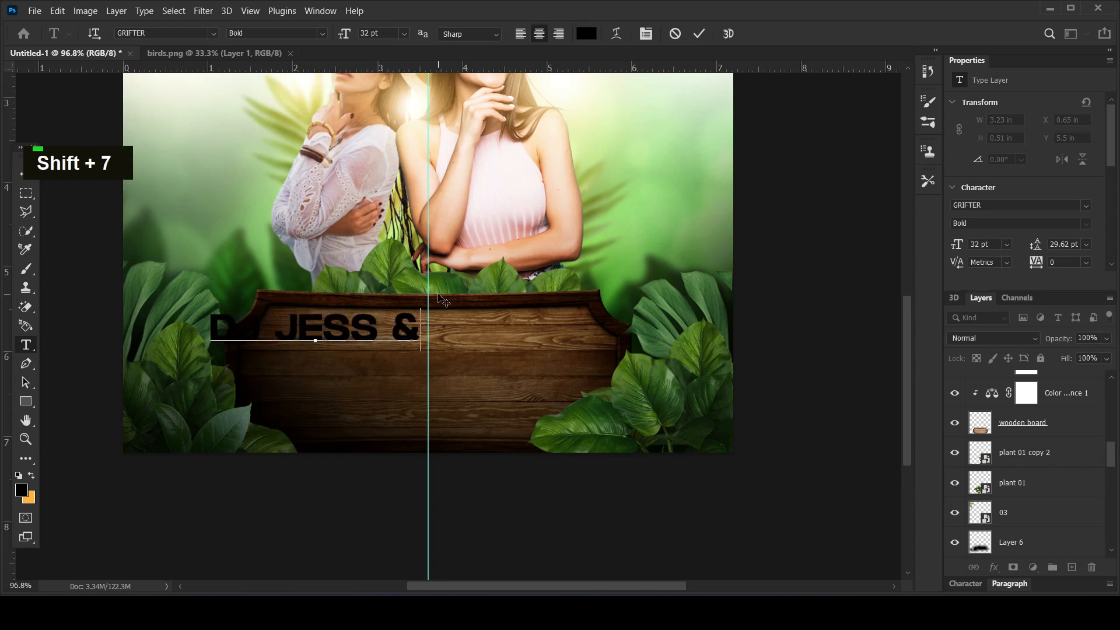
pyautogui.write(' ARA')
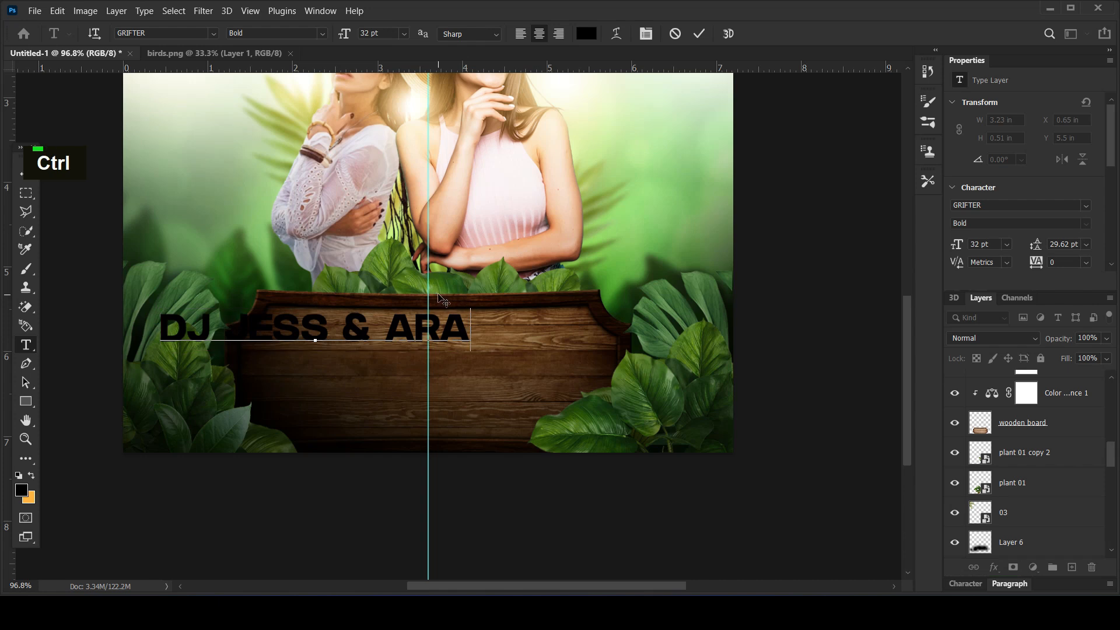
pyautogui.click(25, 173)
pyautogui.moveTo(347, 335); pyautogui.dragTo(467, 338)
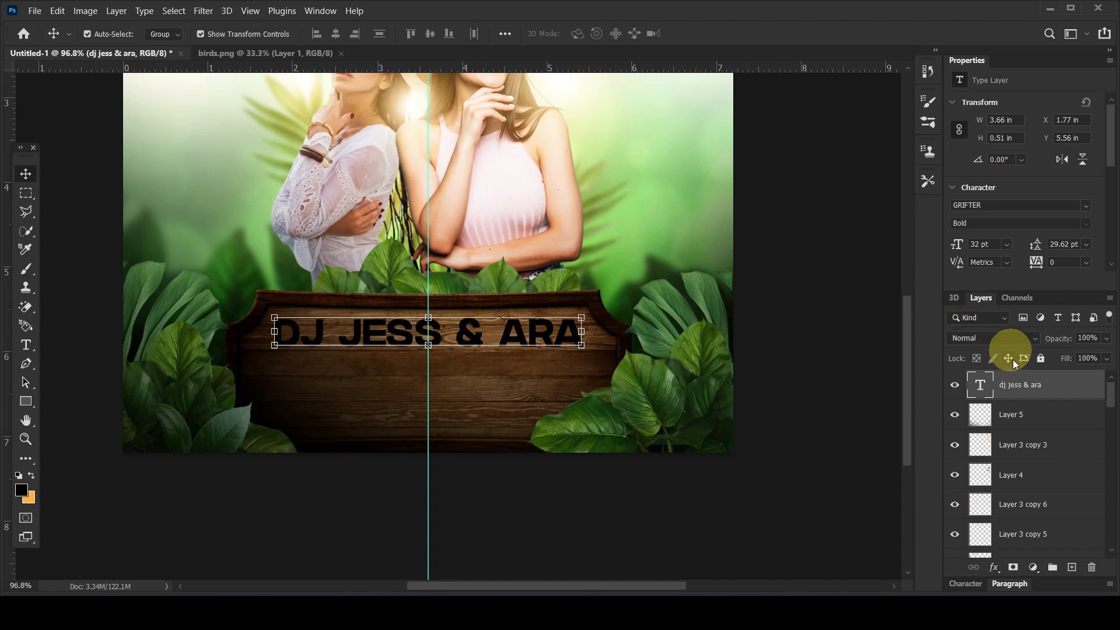
# Step: Change the DJ names' text colour from black to a bright orange-yellow
pyautogui.scroll(3, 1025, 212)
pyautogui.scroll(-4, 1039, 222)
pyautogui.click(1053, 228)
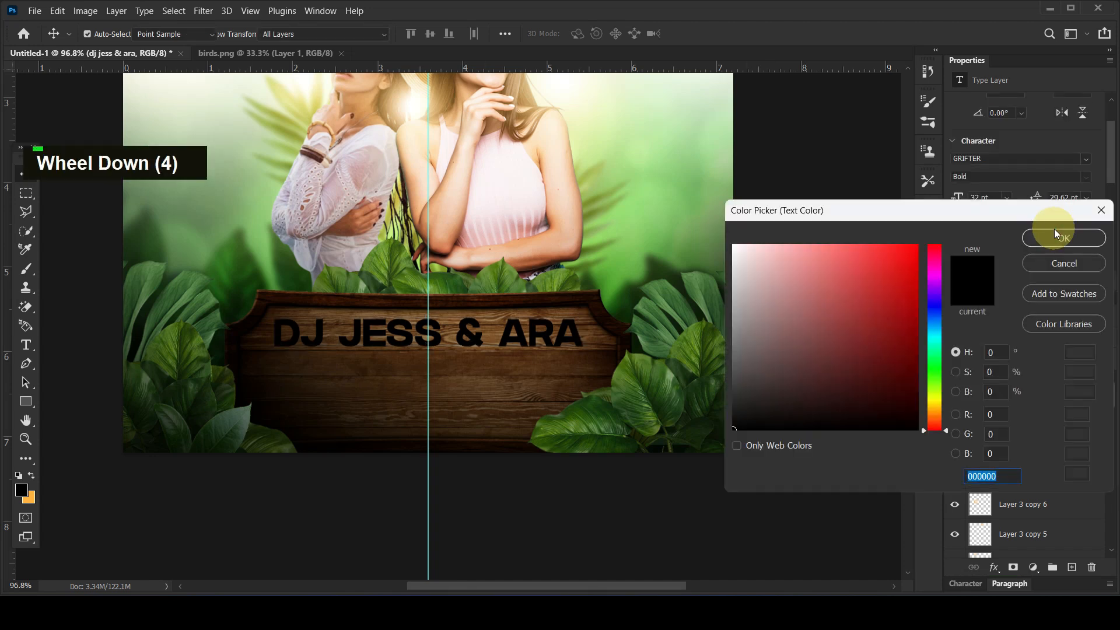
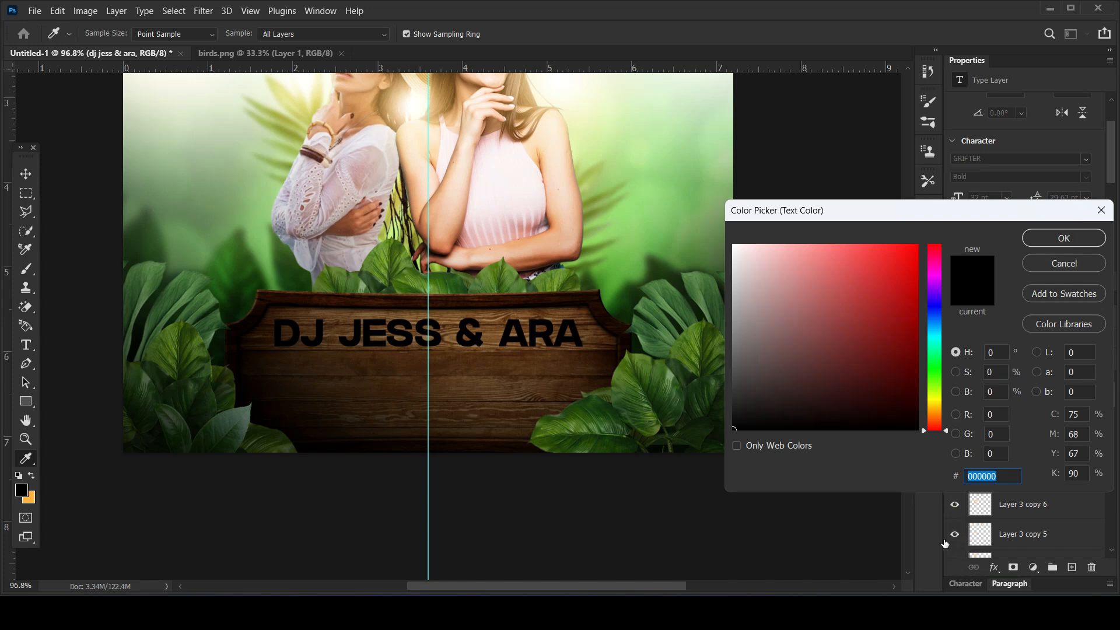
pyautogui.click(935, 408)
pyautogui.click(887, 295)
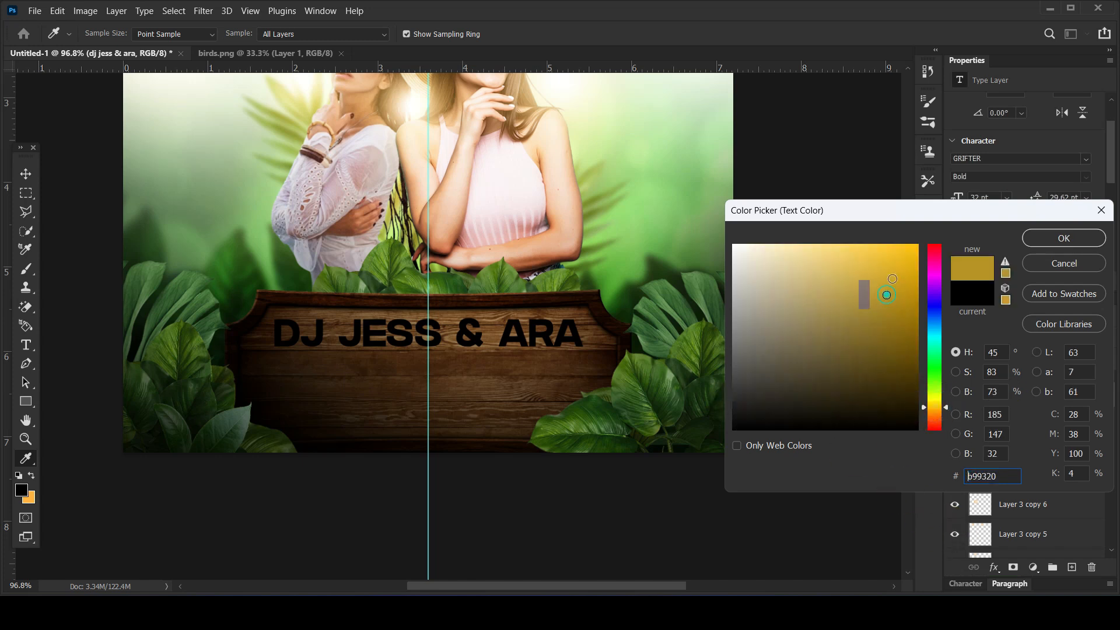
pyautogui.doubleClick(889, 244)
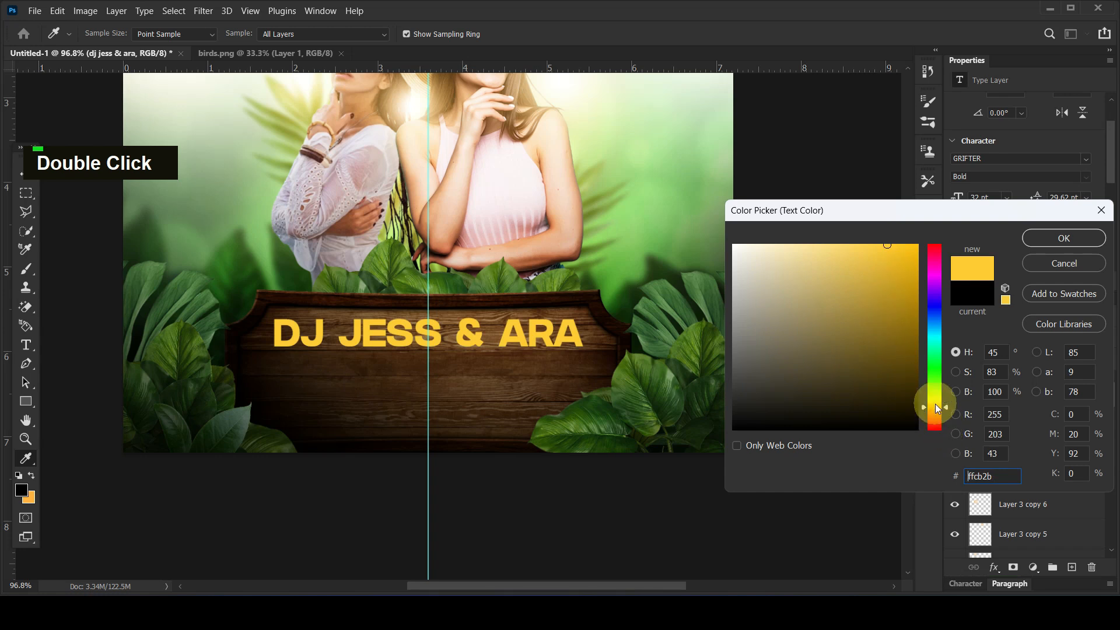
pyautogui.moveTo(936, 405); pyautogui.dragTo(937, 410)
pyautogui.click(1034, 240)
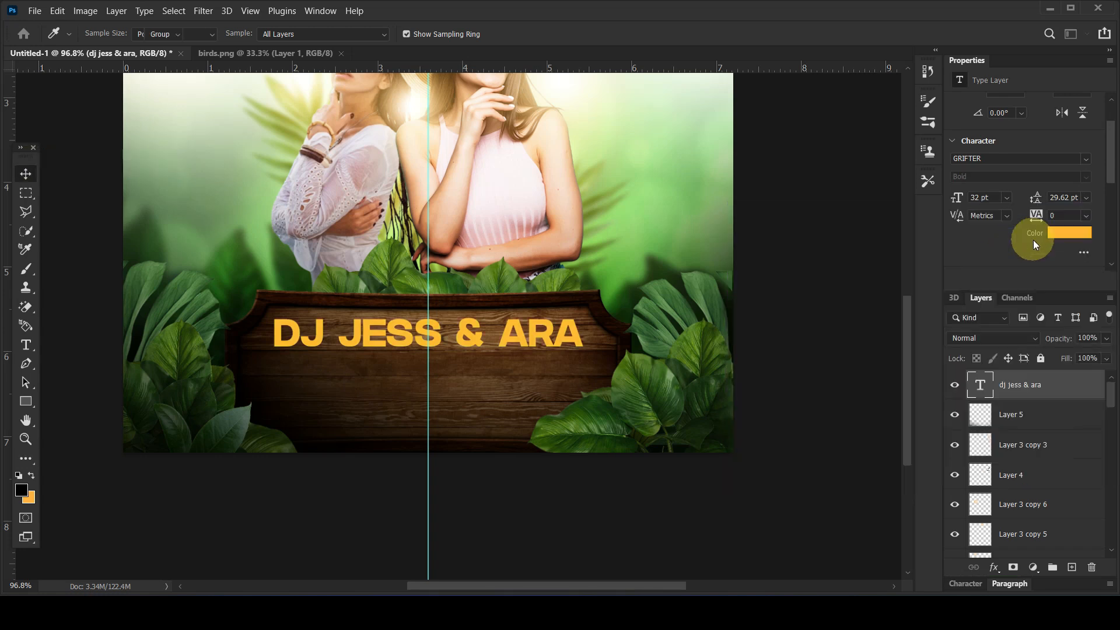
pyautogui.press('v')
# Step: Give the DJ names a drop shadow and a smooth Outer Bevel with depth 417%, size 6 px and soften 3 px
pyautogui.doubleClick(1095, 399)
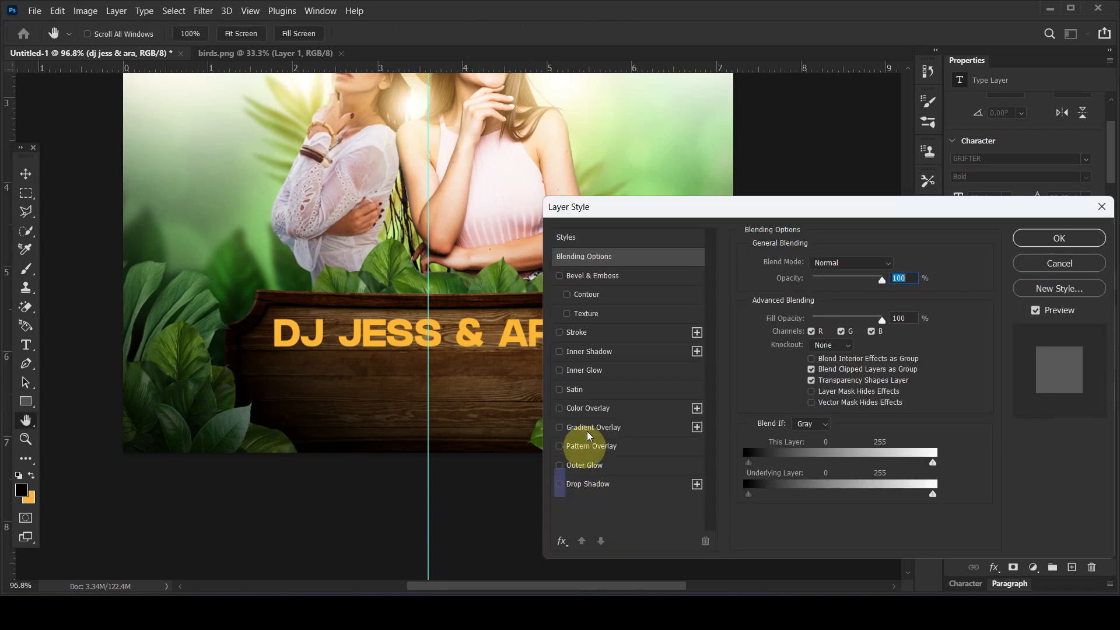
pyautogui.click(592, 283)
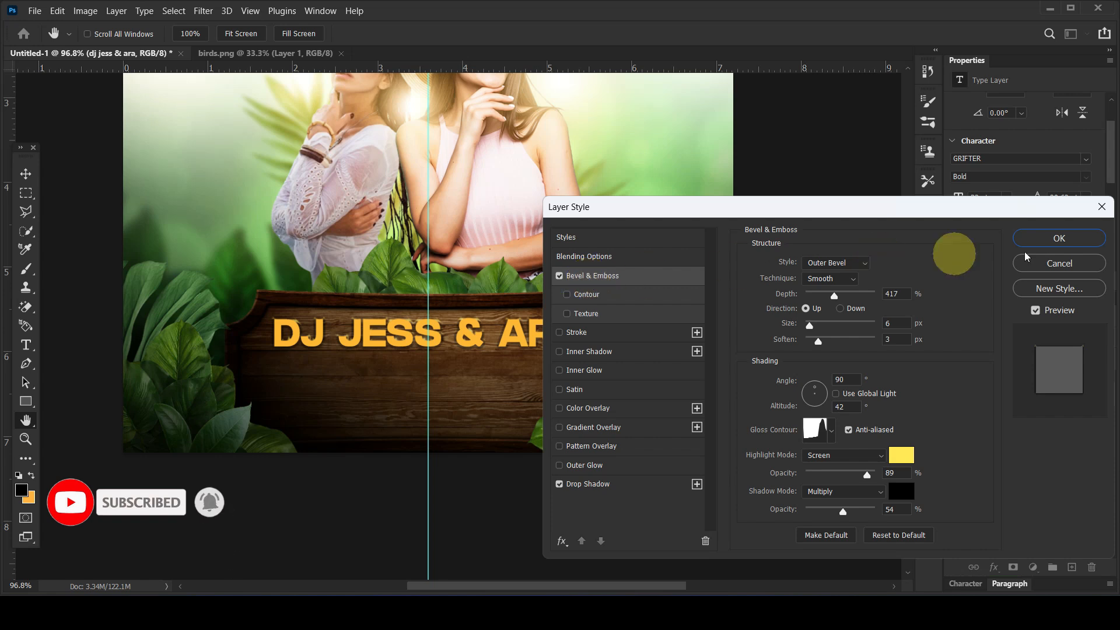
pyautogui.click(1059, 238)
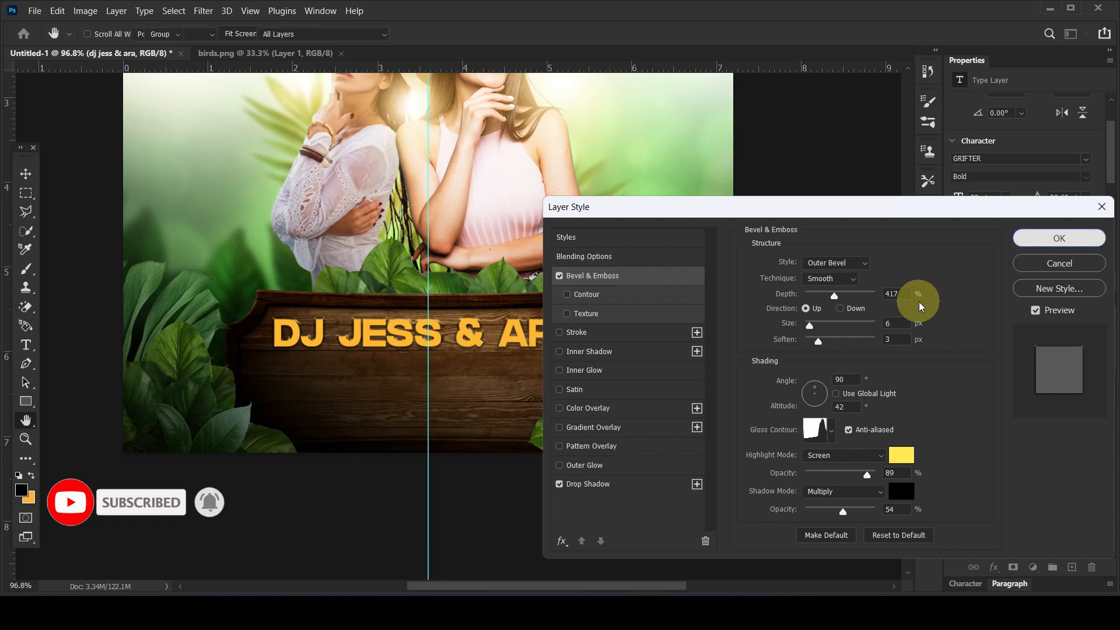
pyautogui.click(764, 273)
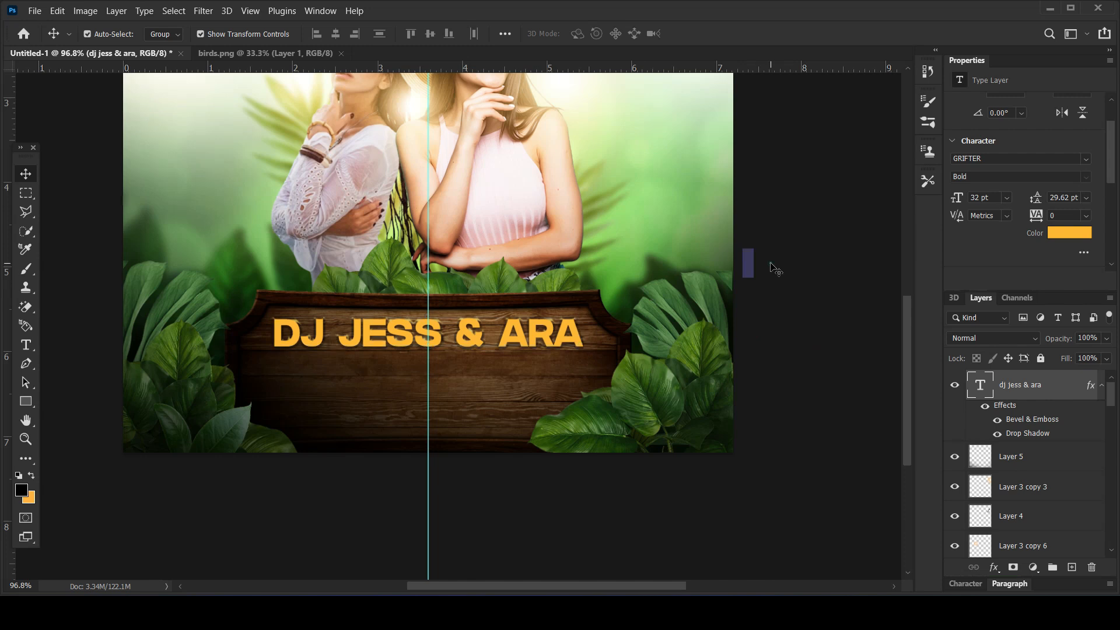
# Step: Change the font of the DJ names on the wooden board to Anton Regular
pyautogui.scroll(-3, 661, 275)
pyautogui.scroll(2, 500, 430)
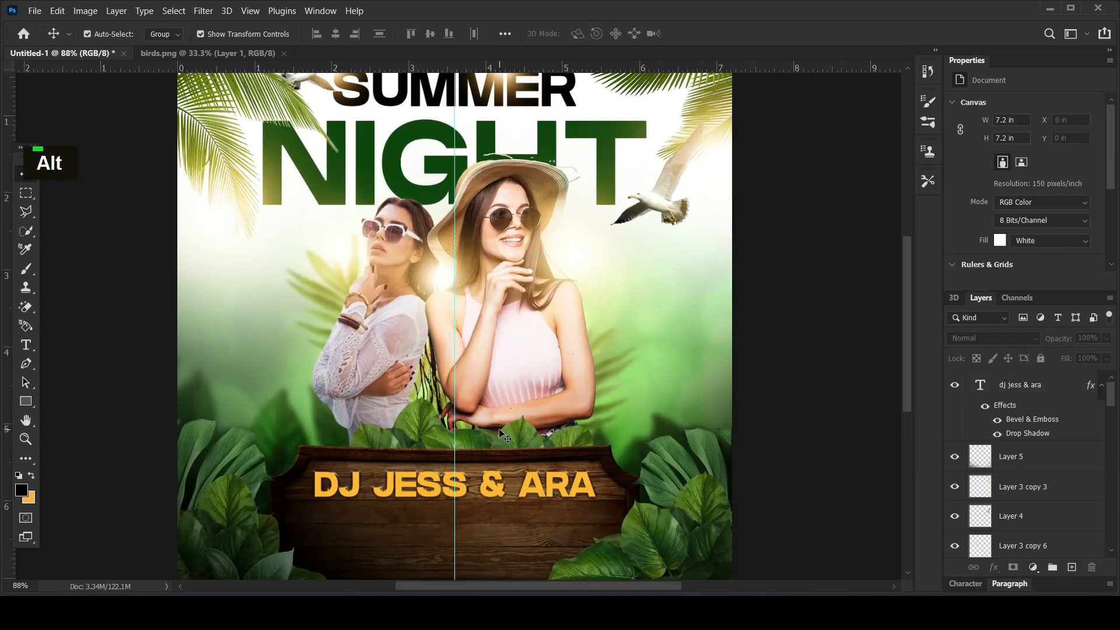
pyautogui.click(455, 496)
pyautogui.click(1014, 207)
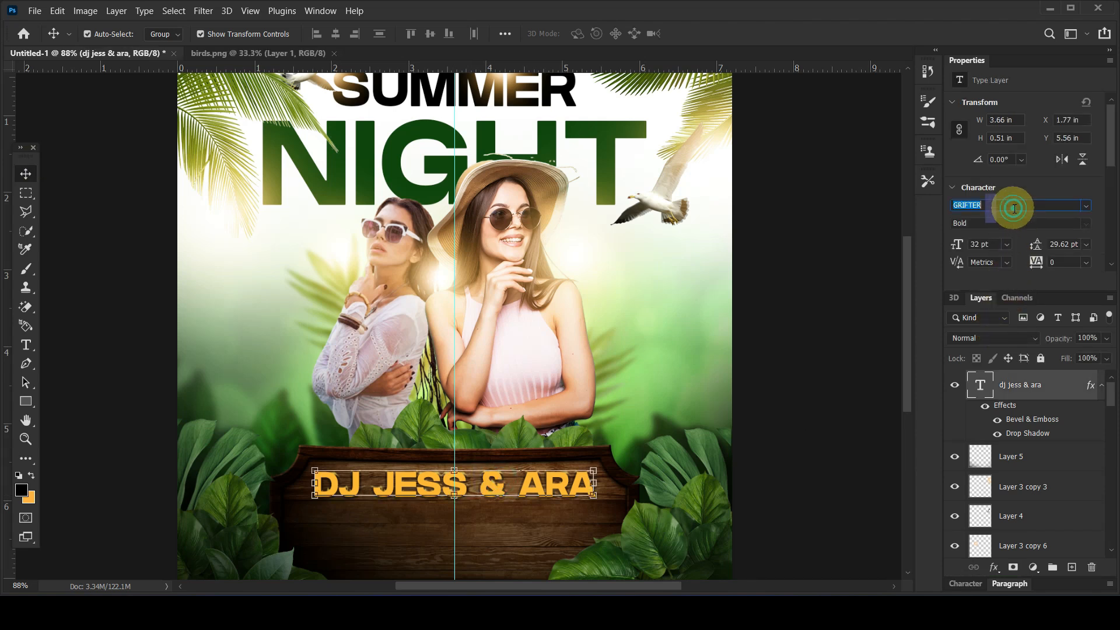
pyautogui.write('anton')
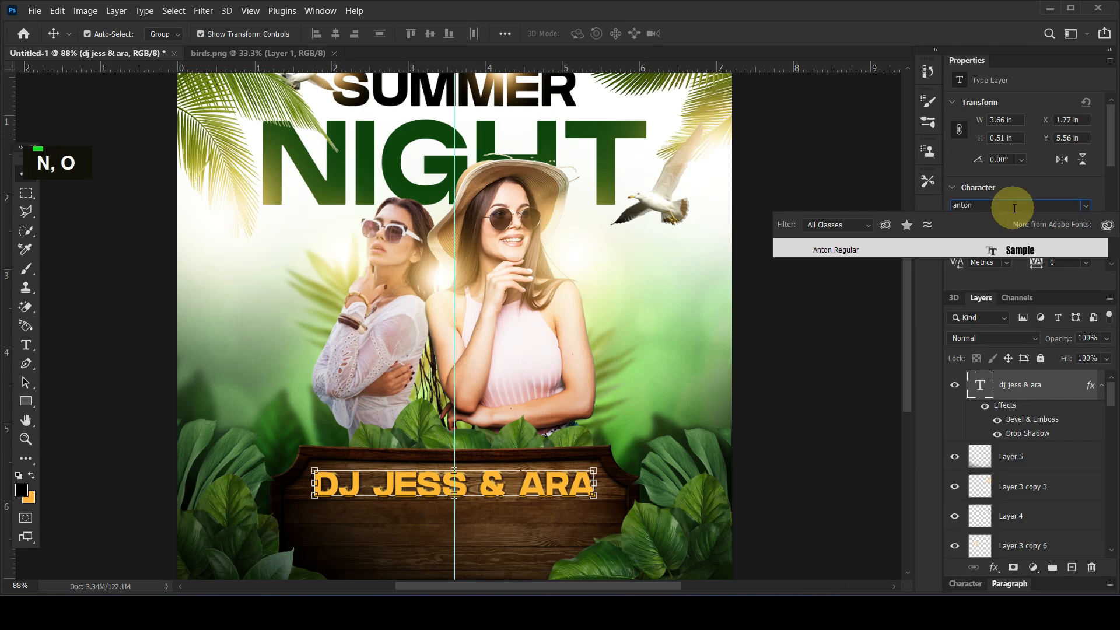
pyautogui.click(1017, 250)
pyautogui.click(808, 436)
# Step: Enlarge the DJ names to about 110% around their centre and nudge them slightly down on the board
pyautogui.moveTo(553, 496); pyautogui.dragTo(565, 498)
pyautogui.hotkey('shift', 'Down')
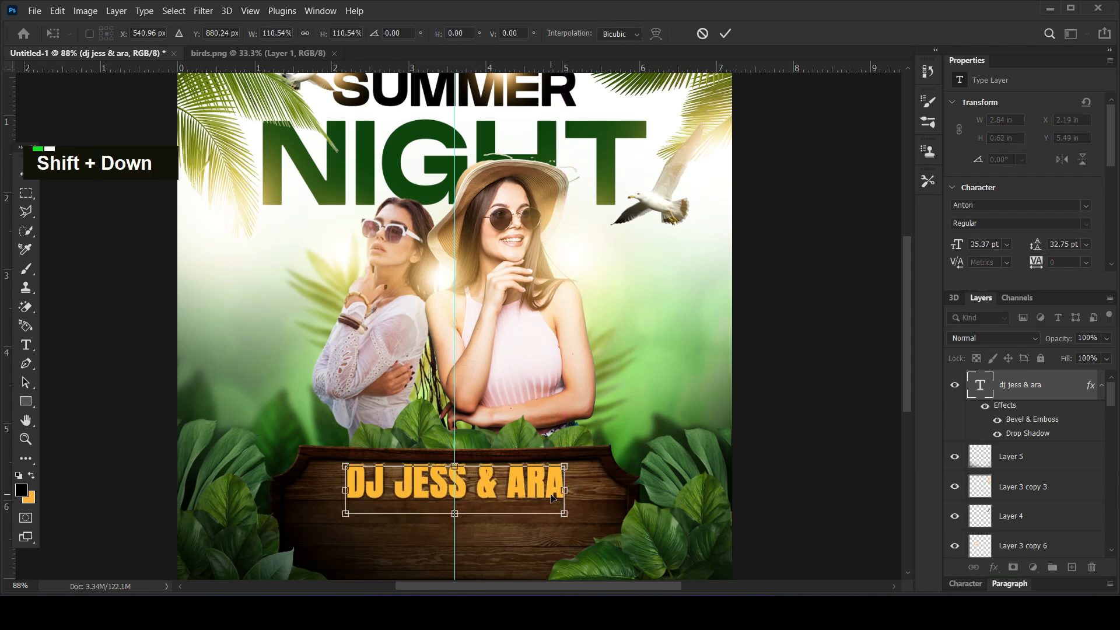
pyautogui.press('Return')
# Step: Add a new text line below the DJ names reading "FOOD | DRINK | MUSIC | TICKET PRICE : 25$"
pyautogui.scroll(-3, 527, 496)
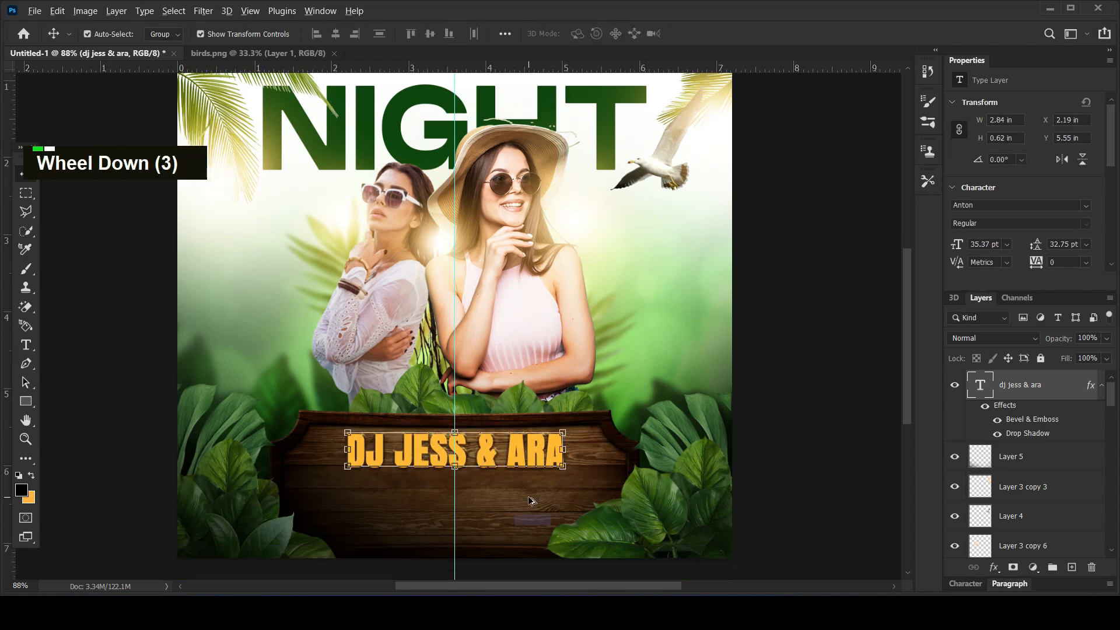
pyautogui.keyDown('alt'); pyautogui.scroll(2, 527, 496); pyautogui.keyUp('alt')
pyautogui.click(70, 362)
pyautogui.click(25, 345)
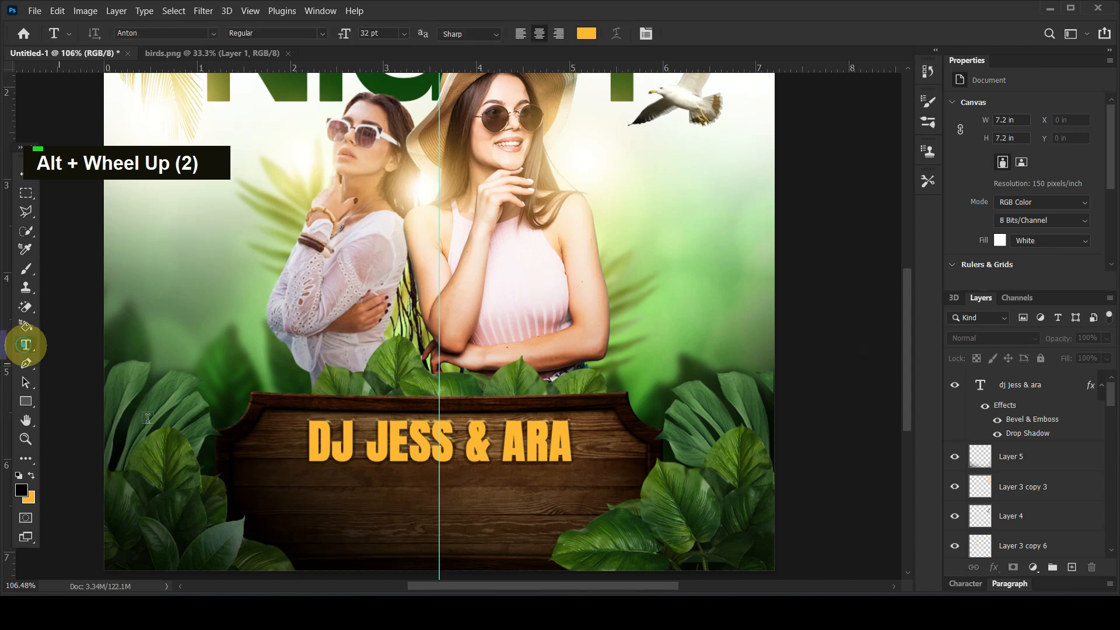
pyautogui.click(312, 496)
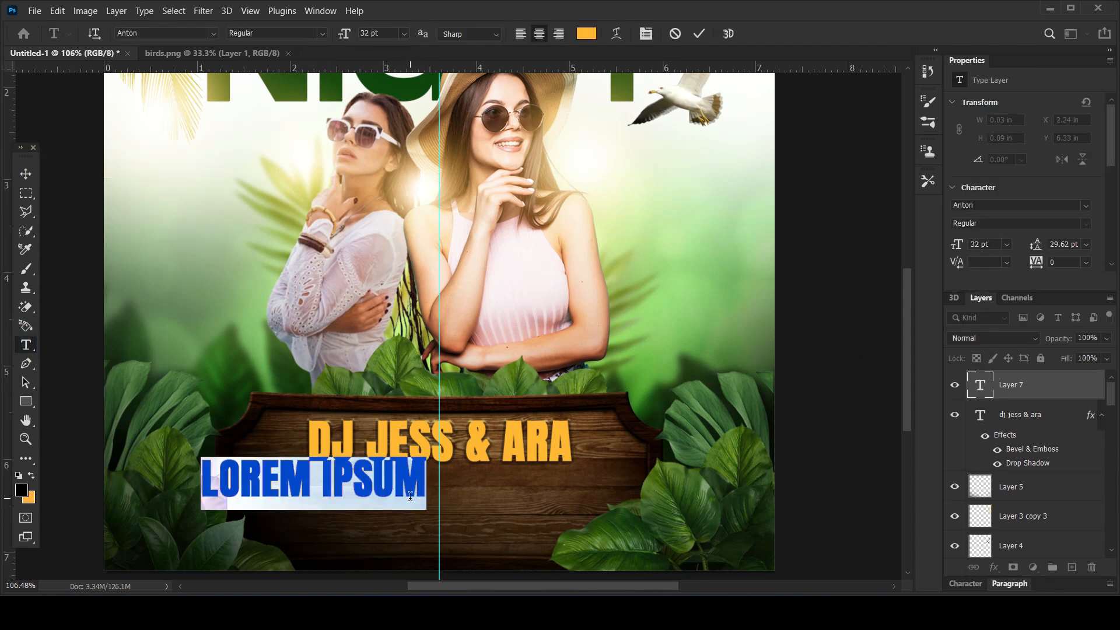
pyautogui.write('FOOD')
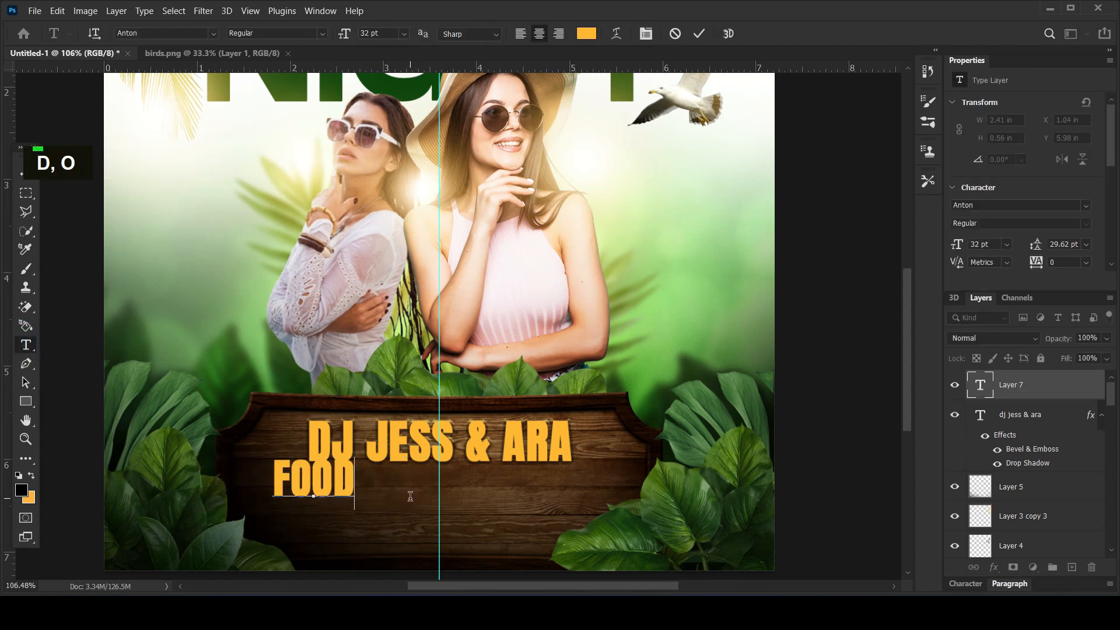
pyautogui.write(' |')
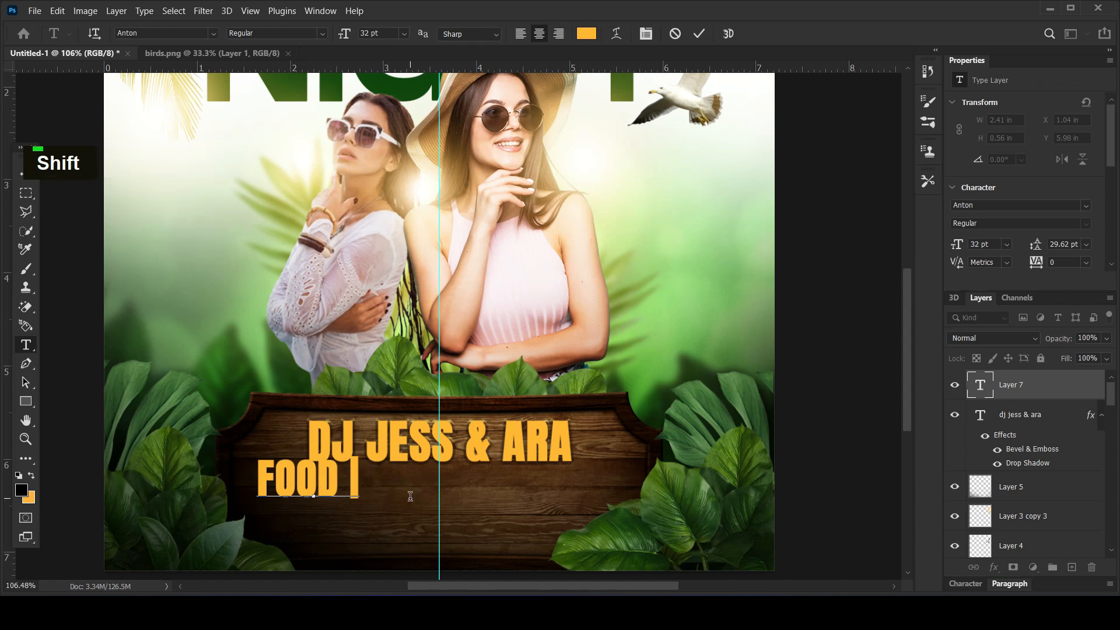
pyautogui.write(' DRINK')
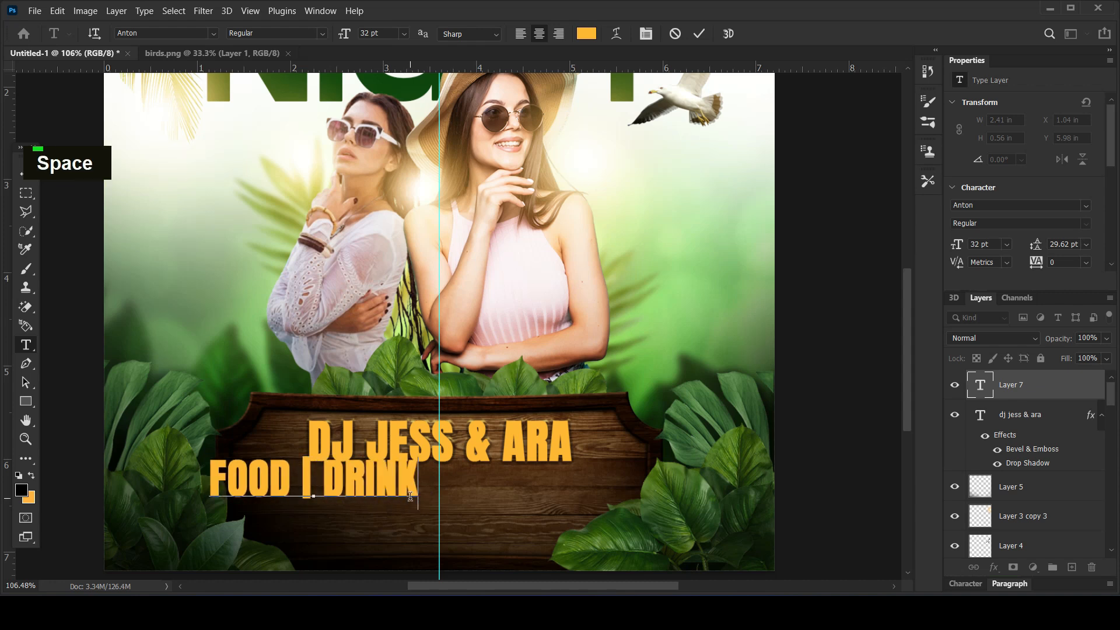
pyautogui.write(' |')
pyautogui.write(' MUSIC \\')
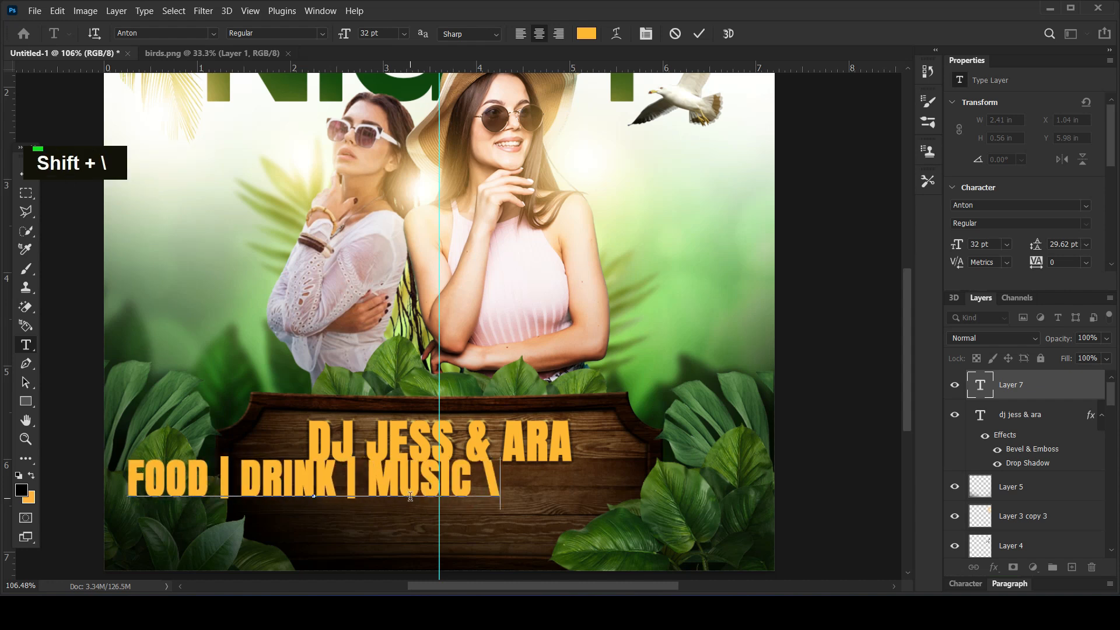
pyautogui.press('BackSpace')
pyautogui.write('|')
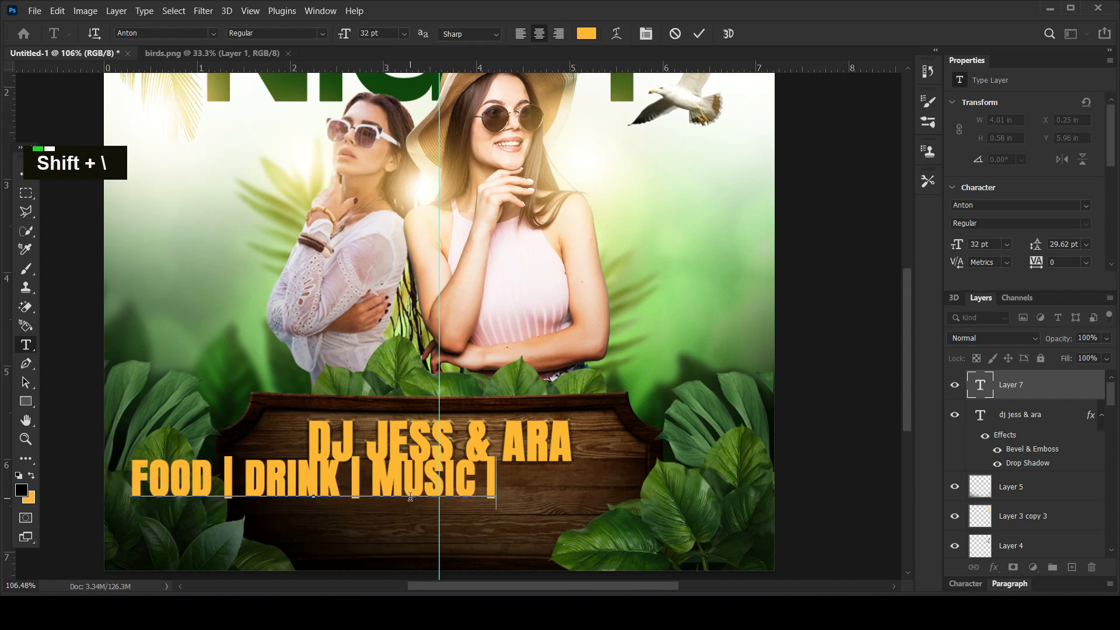
pyautogui.write(' TICKET')
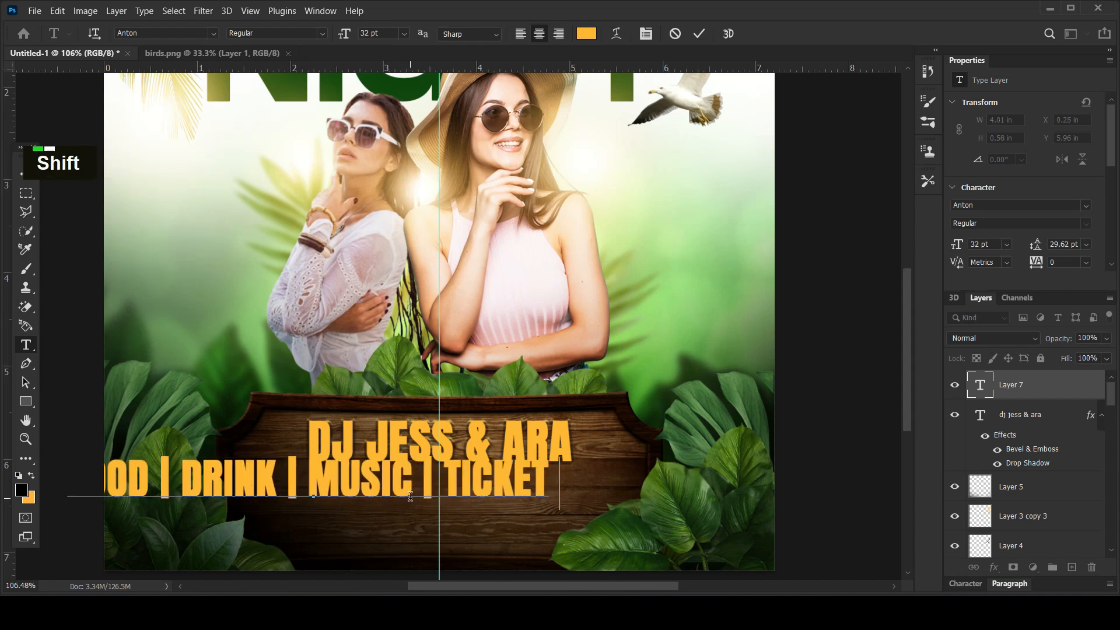
pyautogui.write(' PRICE : ')
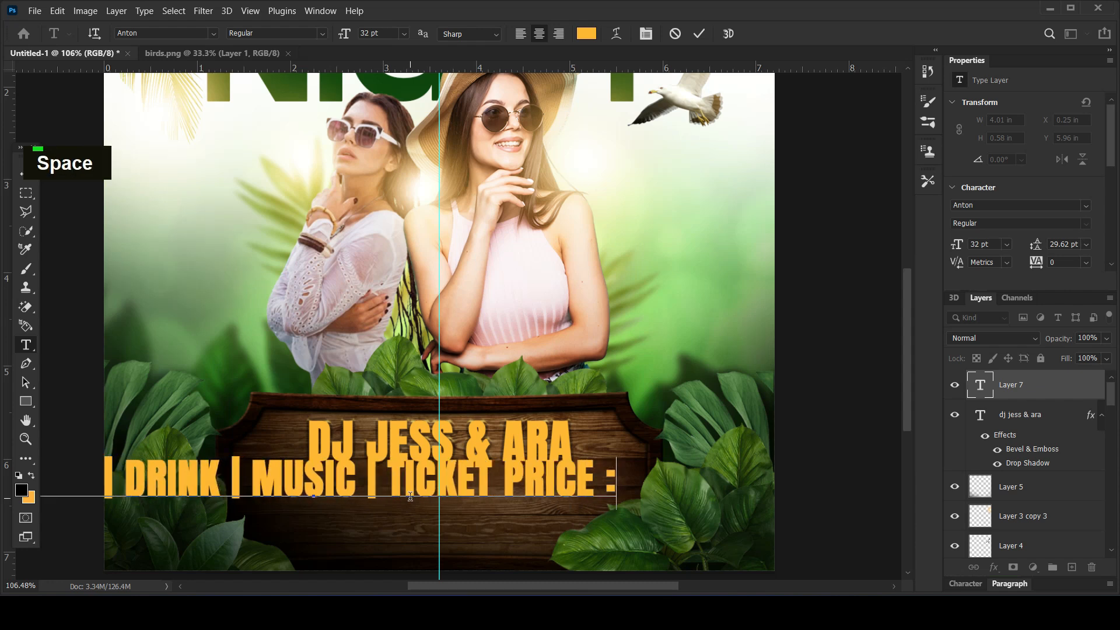
pyautogui.write('20')
pyautogui.press('BackSpace')
pyautogui.write('5')
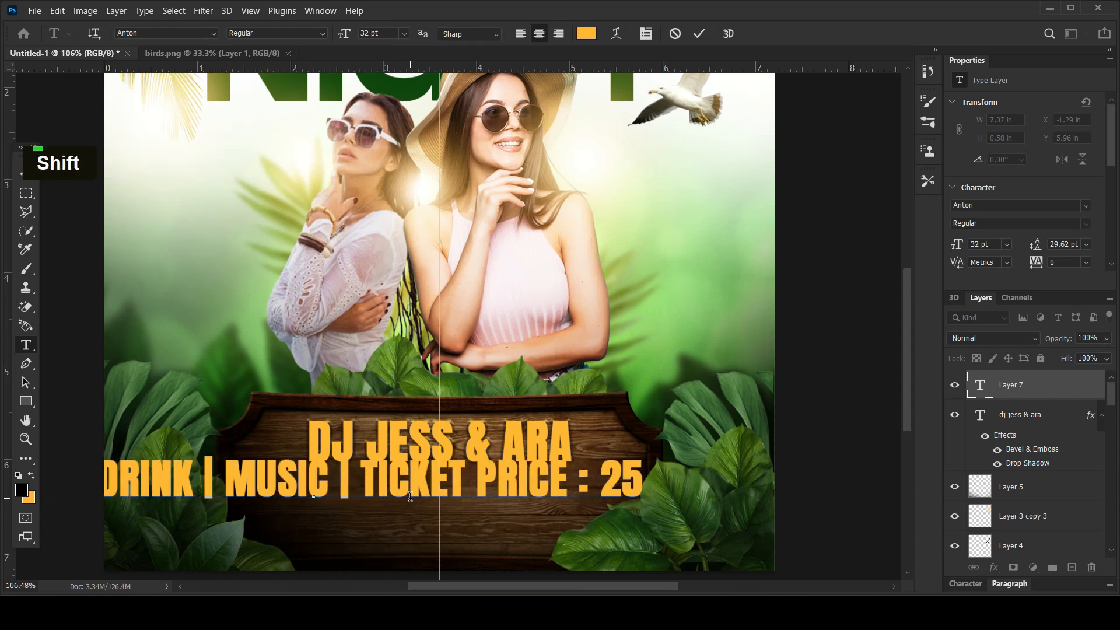
pyautogui.write('$')
# Step: Set the whole food-and-drink line to Bebas Neue Bold at 14 pt
pyautogui.hotkey('ctrl', 'a')
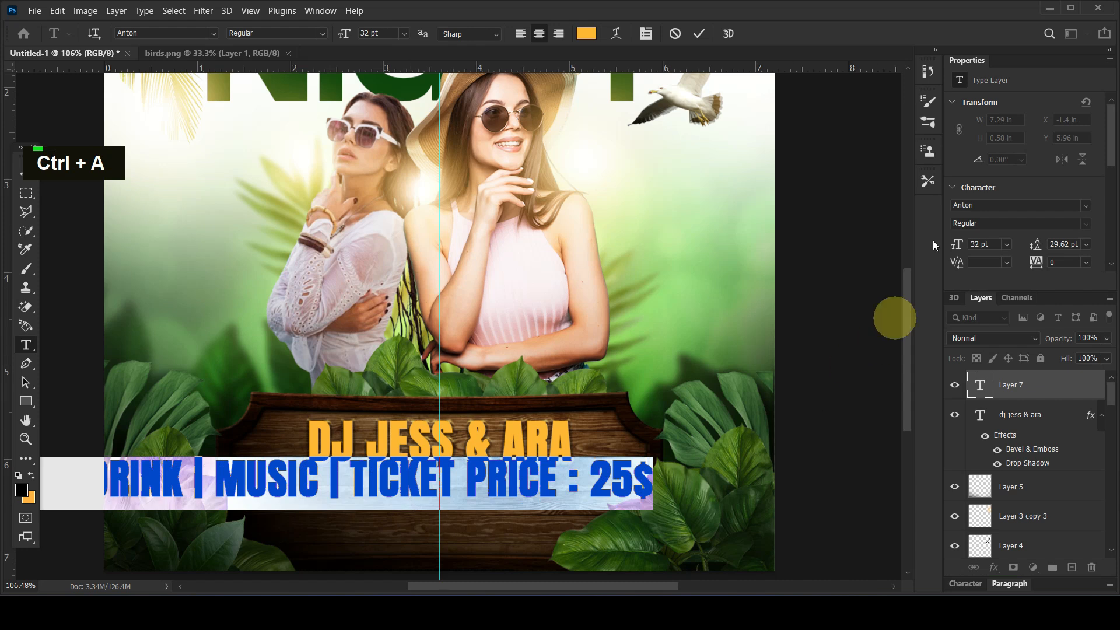
pyautogui.write('beba')
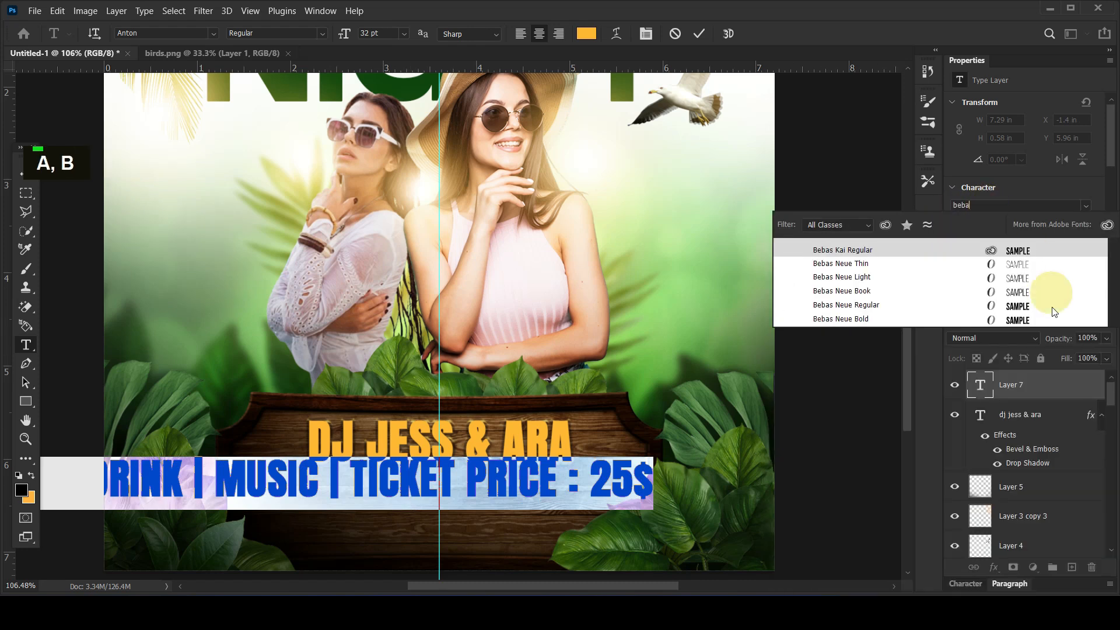
pyautogui.press('Down')
pyautogui.press('Down')
pyautogui.press('Down')
pyautogui.press('Down')
pyautogui.press('Down')
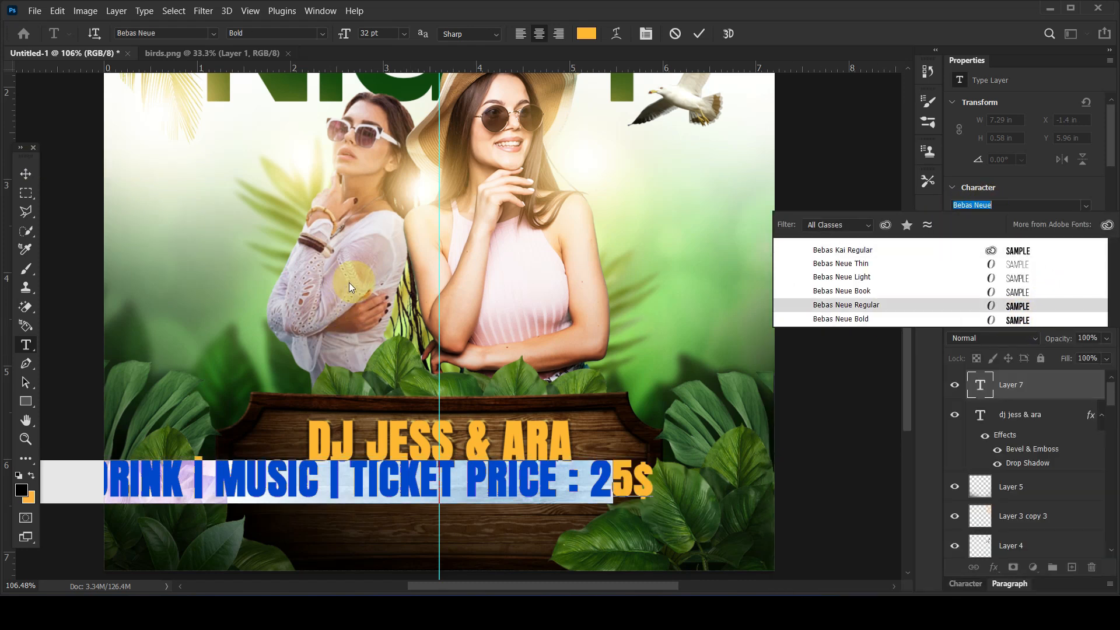
pyautogui.press('Return')
pyautogui.moveTo(956, 245); pyautogui.dragTo(941, 242)
# Step: Change the food-and-drink line's text colour to white (ffffff)
pyautogui.scroll(-5, 1078, 228)
pyautogui.click(1066, 225)
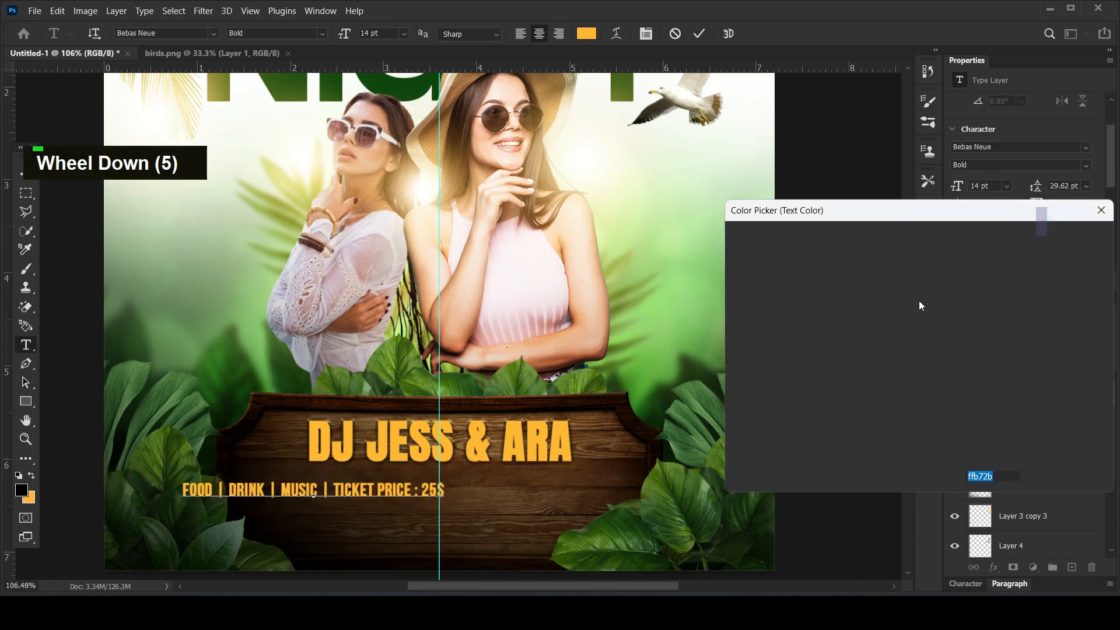
pyautogui.click(713, 233)
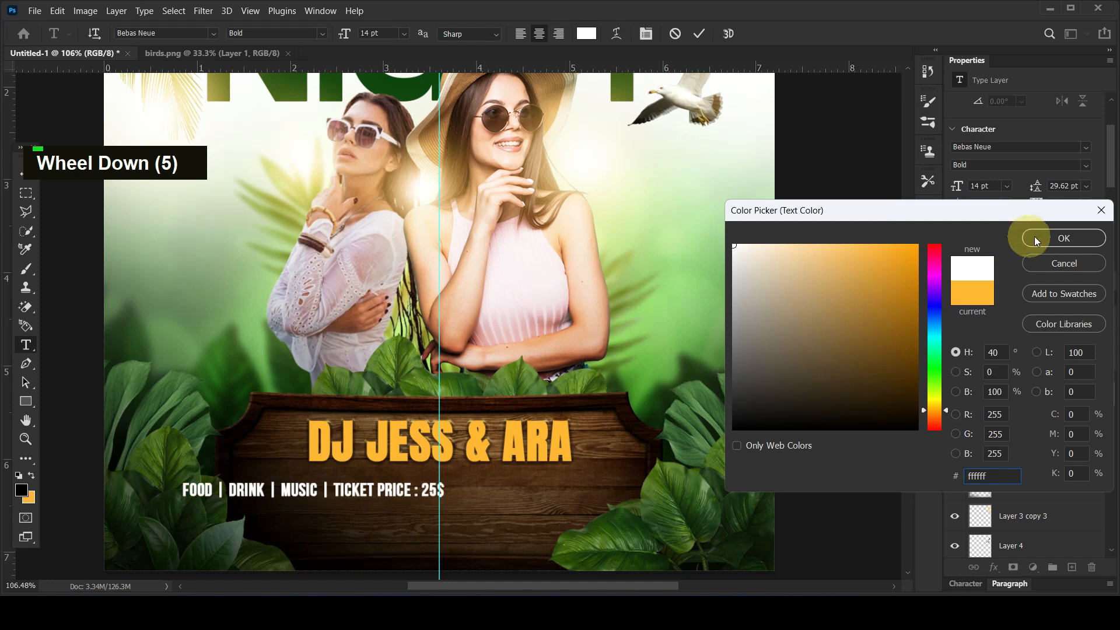
pyautogui.click(1038, 236)
# Step: Centre the food-and-drink line on the vertical guide just under the DJ names and scale it to about 107%
pyautogui.click(20, 174)
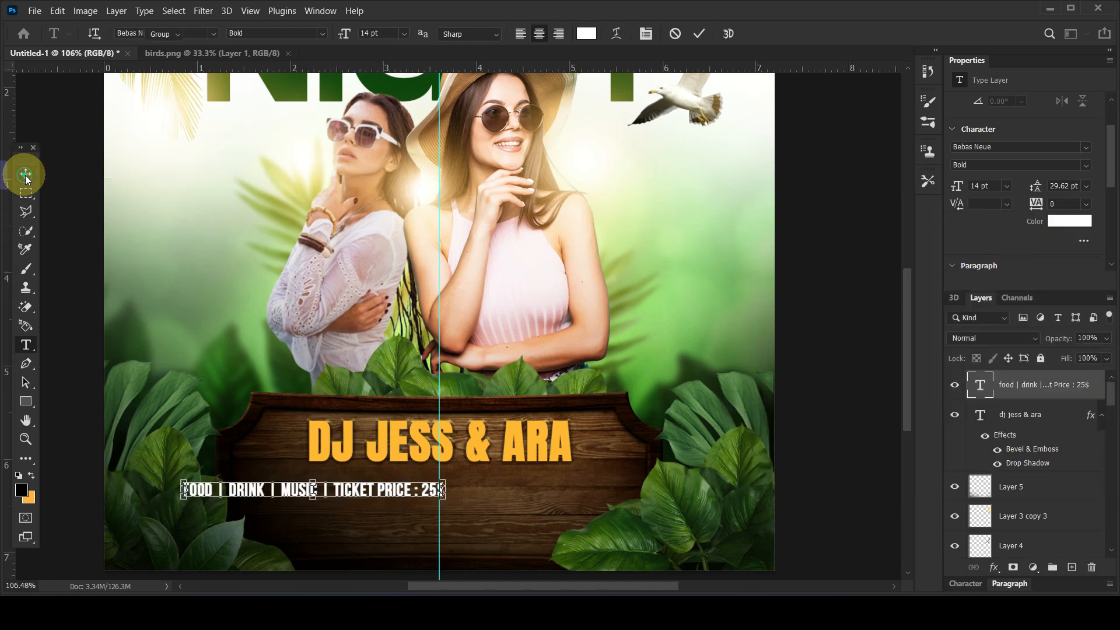
pyautogui.moveTo(382, 491); pyautogui.dragTo(579, 491)
pyautogui.press('Up')
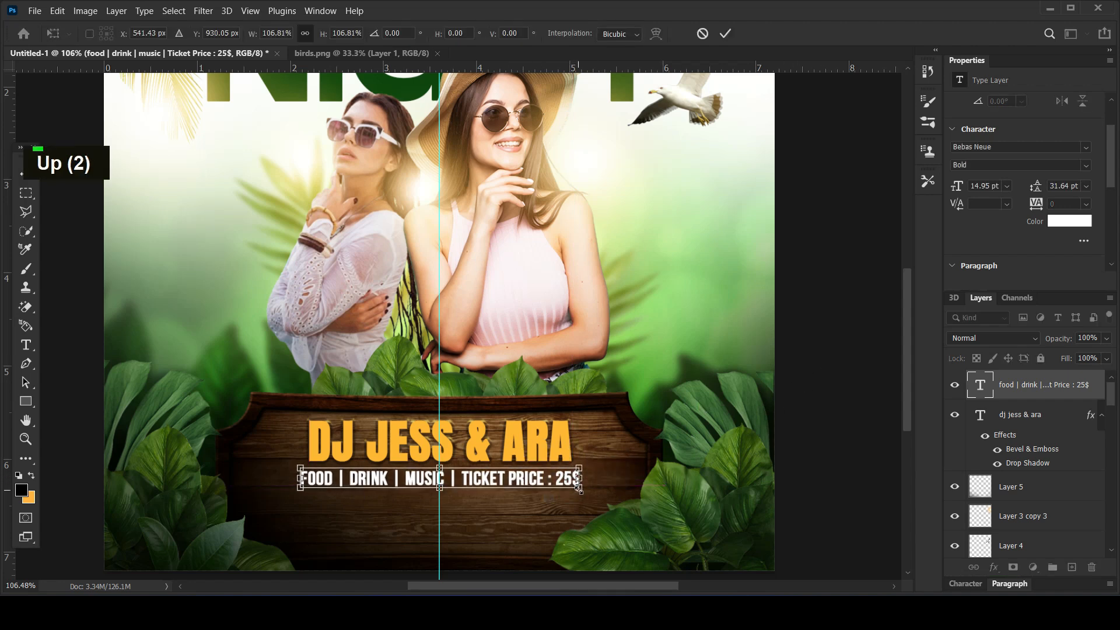
pyautogui.press('Return')
# Step: Switch to the open Notepad note and copy the venue address line
pyautogui.scroll(-3, 747, 377)
pyautogui.scroll(-2, 748, 377)
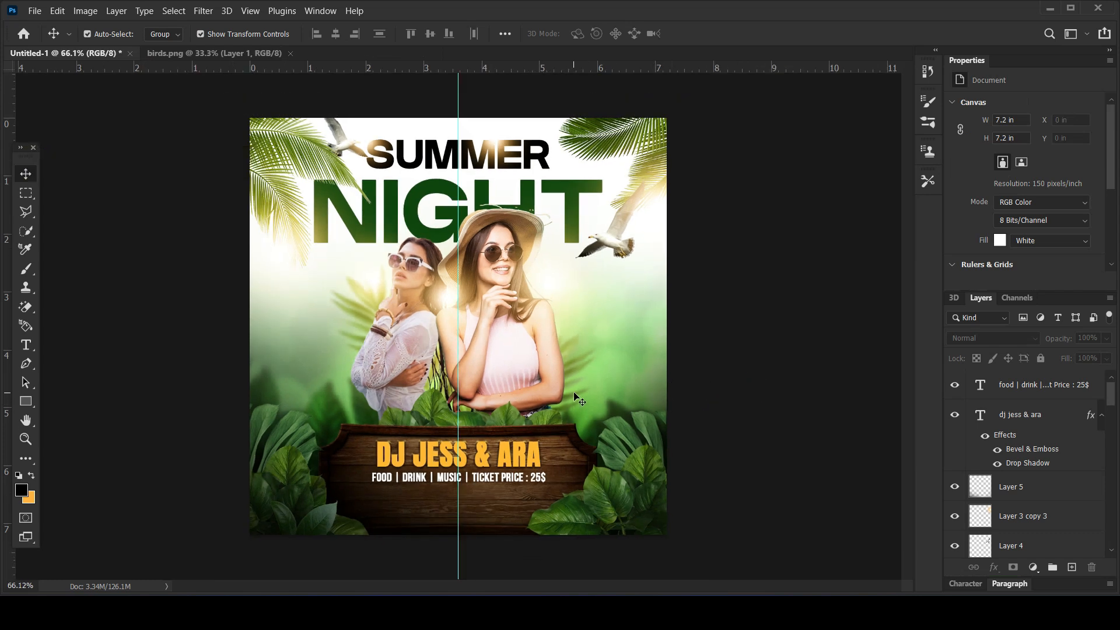
pyautogui.scroll(3, 579, 399)
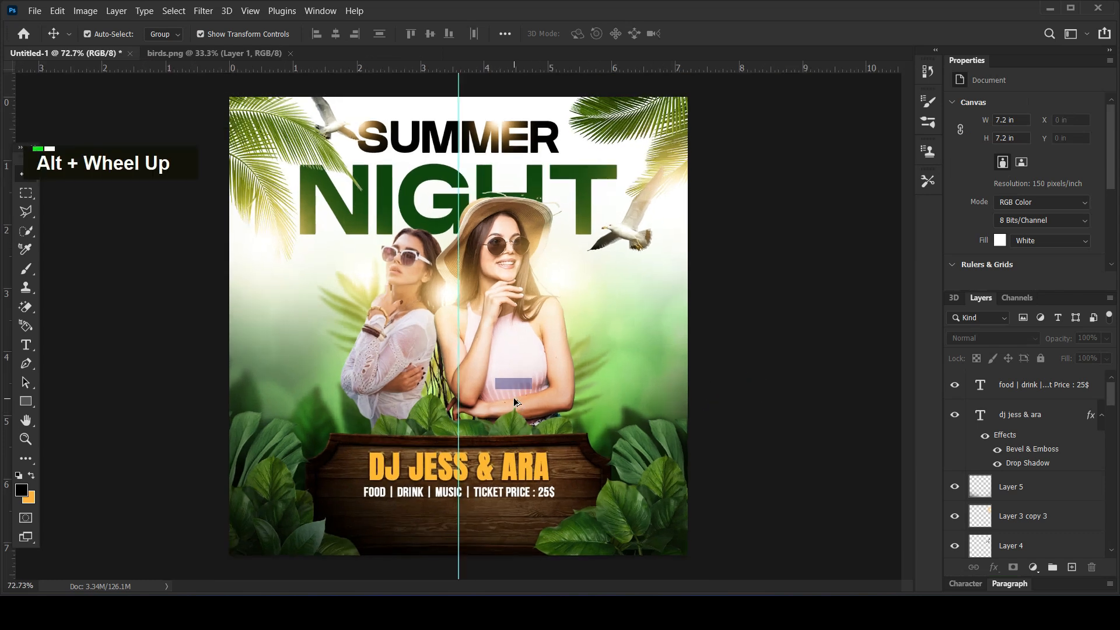
pyautogui.scroll(-10, 578, 399)
pyautogui.click(505, 593)
pyautogui.moveTo(589, 214); pyautogui.dragTo(289, 218)
pyautogui.click(211, 212)
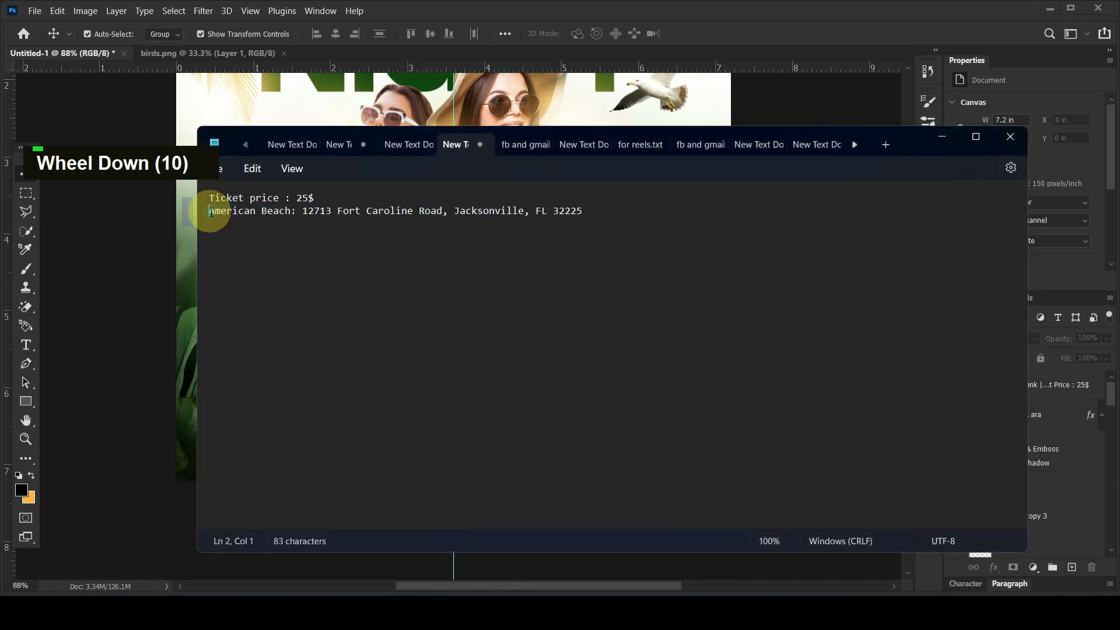
pyautogui.moveTo(211, 211); pyautogui.dragTo(643, 203)
pyautogui.hotkey('ctrl', 'c')
# Step: Return to Photoshop, duplicate the food-and-drink line directly below itself and replace the copy's text with the copied venue address
pyautogui.click(63, 263)
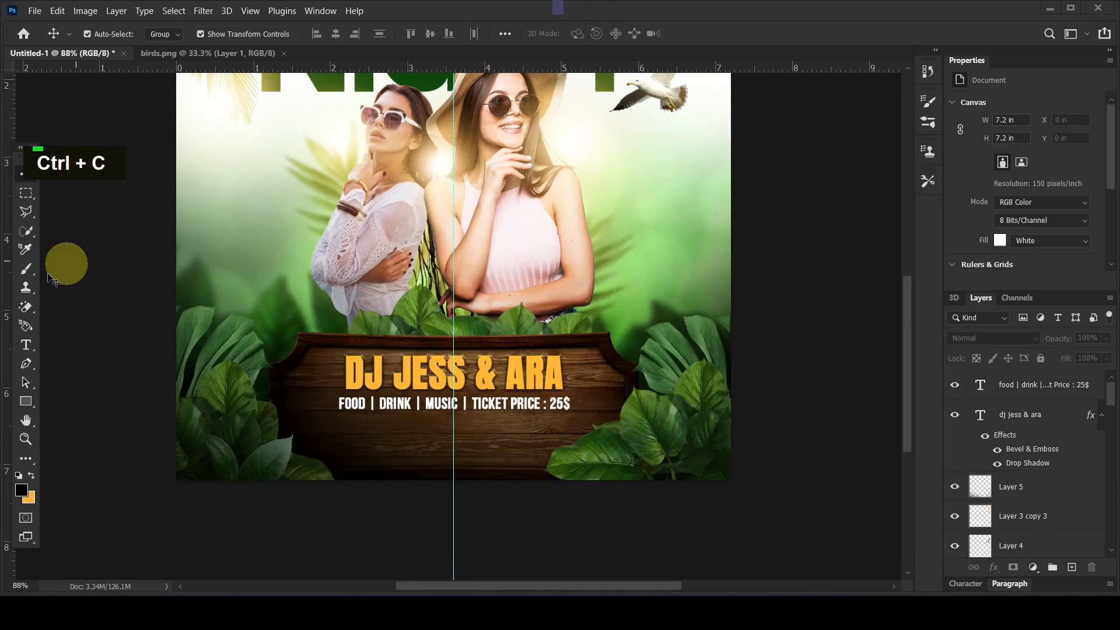
pyautogui.keyDown('alt'); pyautogui.click(355, 404); pyautogui.keyUp('alt')
pyautogui.moveTo(355, 404); pyautogui.dragTo(355, 424)
pyautogui.doubleClick(354, 423)
pyautogui.hotkey('ctrl', 'a')
pyautogui.hotkey('ctrl', 'v')
# Step: Set the address text to the Book weight of Bebas Neue and break it into two lines before the city name
pyautogui.hotkey('ctrl', 'a')
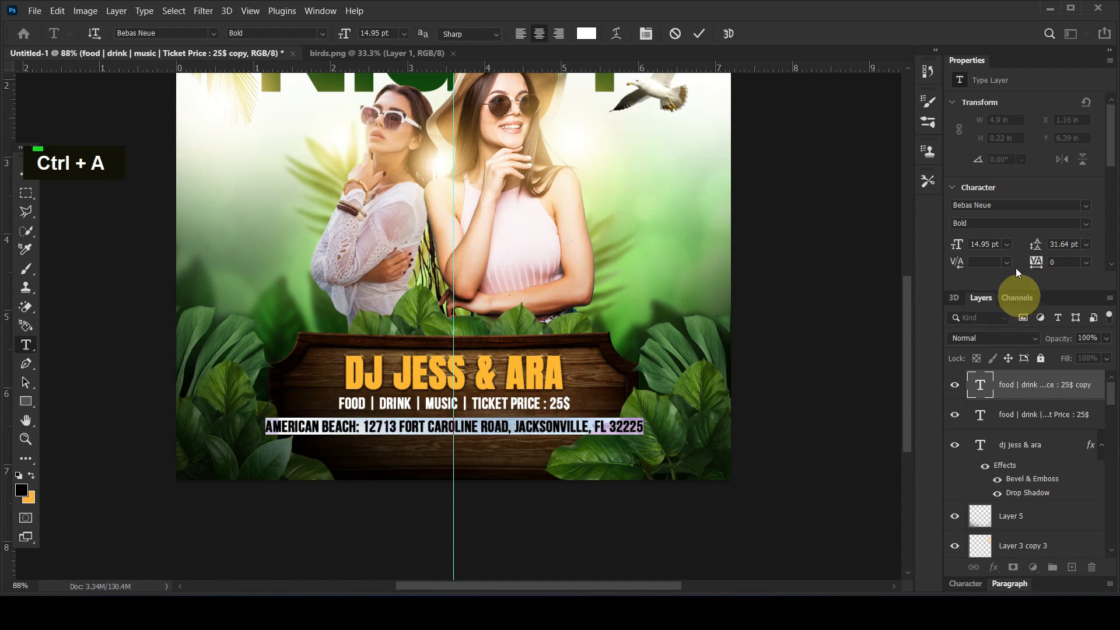
pyautogui.click(1055, 223)
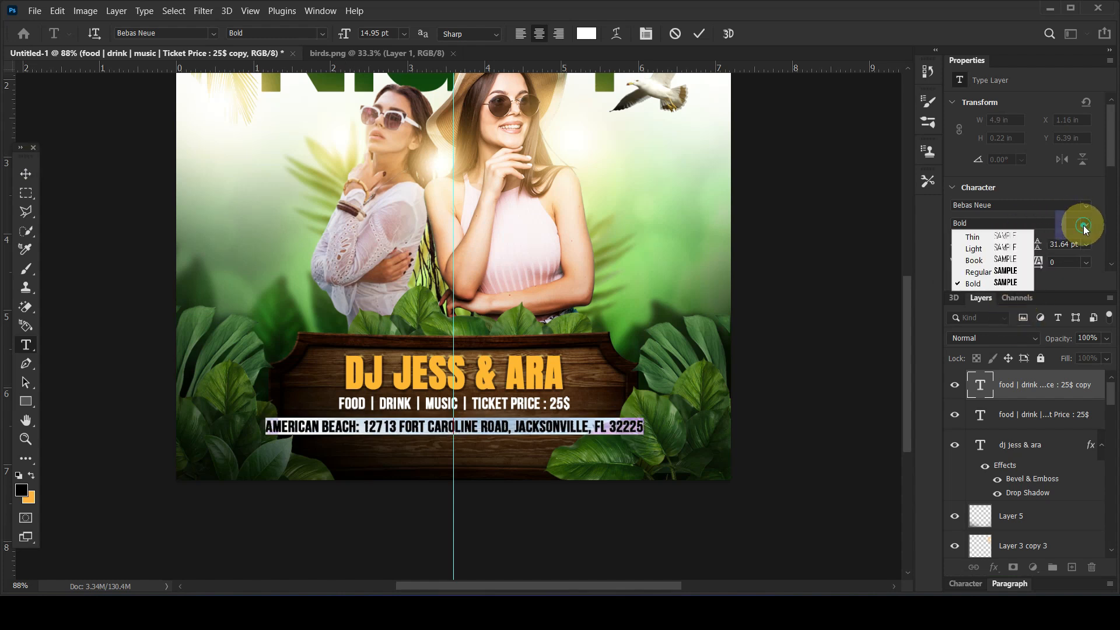
pyautogui.click(1014, 259)
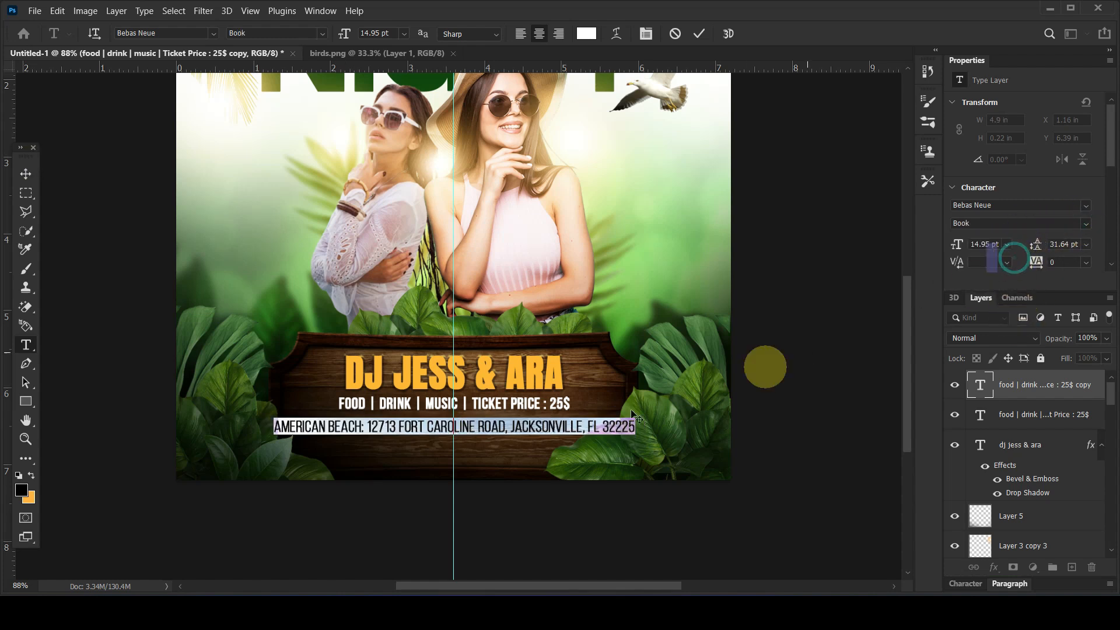
pyautogui.click(513, 422)
pyautogui.press('Return')
pyautogui.press('BackSpace')
# Step: Set the two-line address text to a 12 pt font size with 13 pt leading
pyautogui.hotkey('ctrl', 'a')
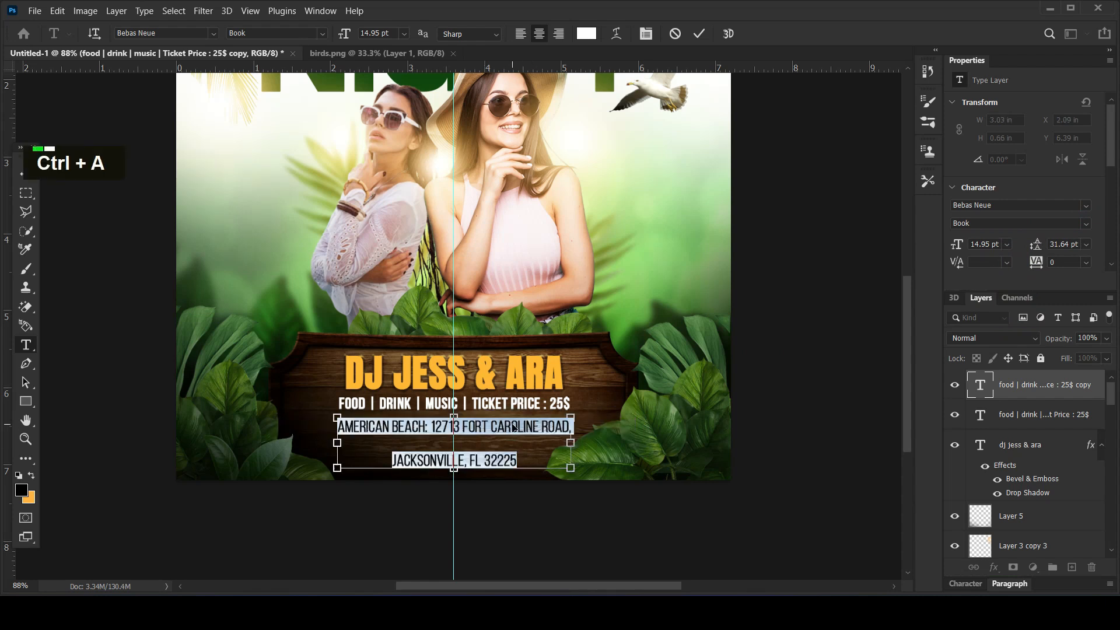
pyautogui.click(977, 244)
pyautogui.hotkey('ctrl', 'a')
pyautogui.write('12')
pyautogui.press('Return')
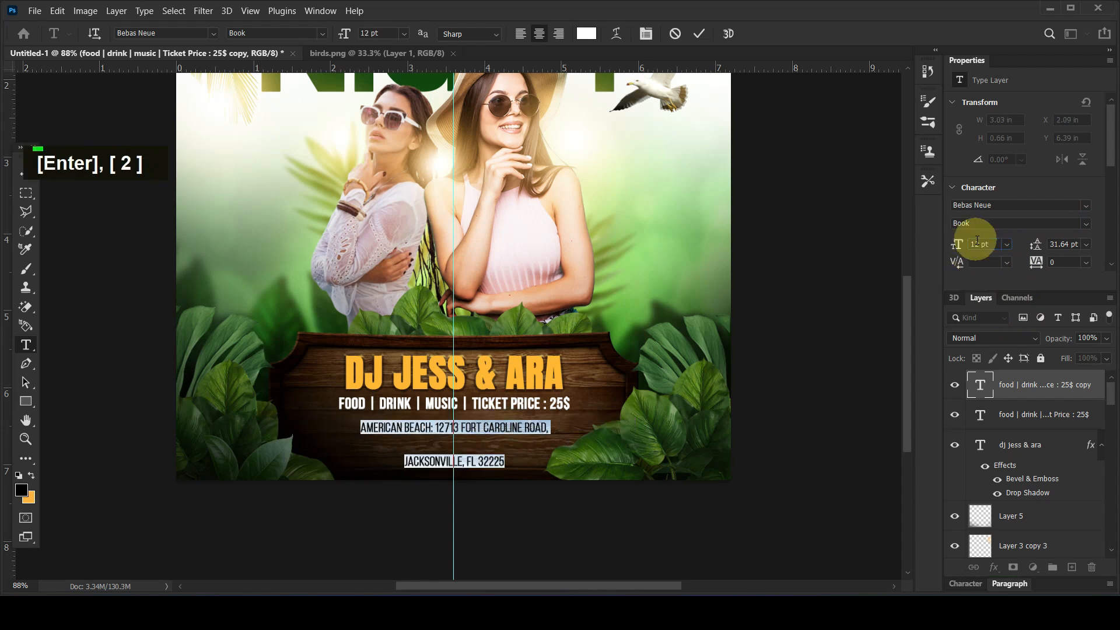
pyautogui.click(1065, 244)
pyautogui.hotkey('ctrl', 'a')
pyautogui.write('13')
pyautogui.press('Return')
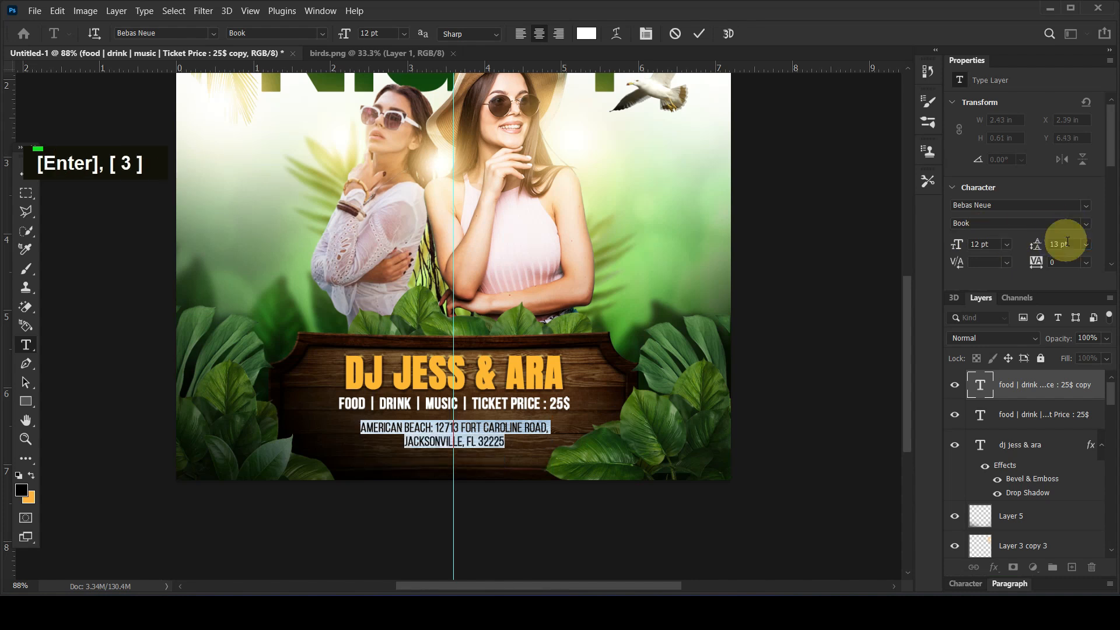
# Step: Nudge the address block slightly down on the board to widen the gap below the food-and-drink line
pyautogui.click(26, 173)
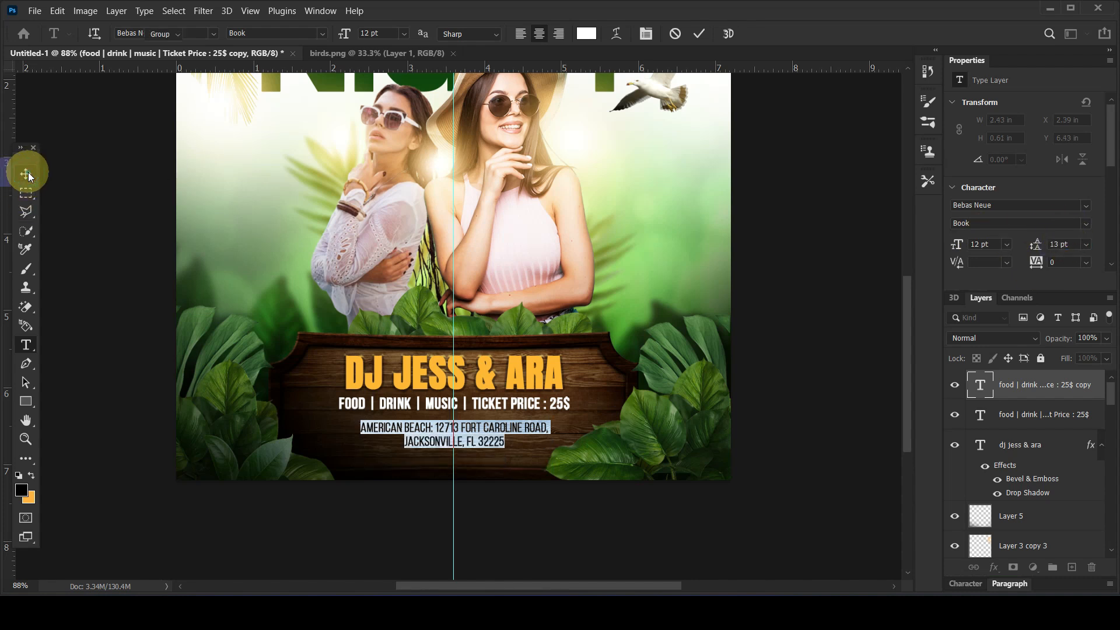
pyautogui.hotkey('shift', 'Down')
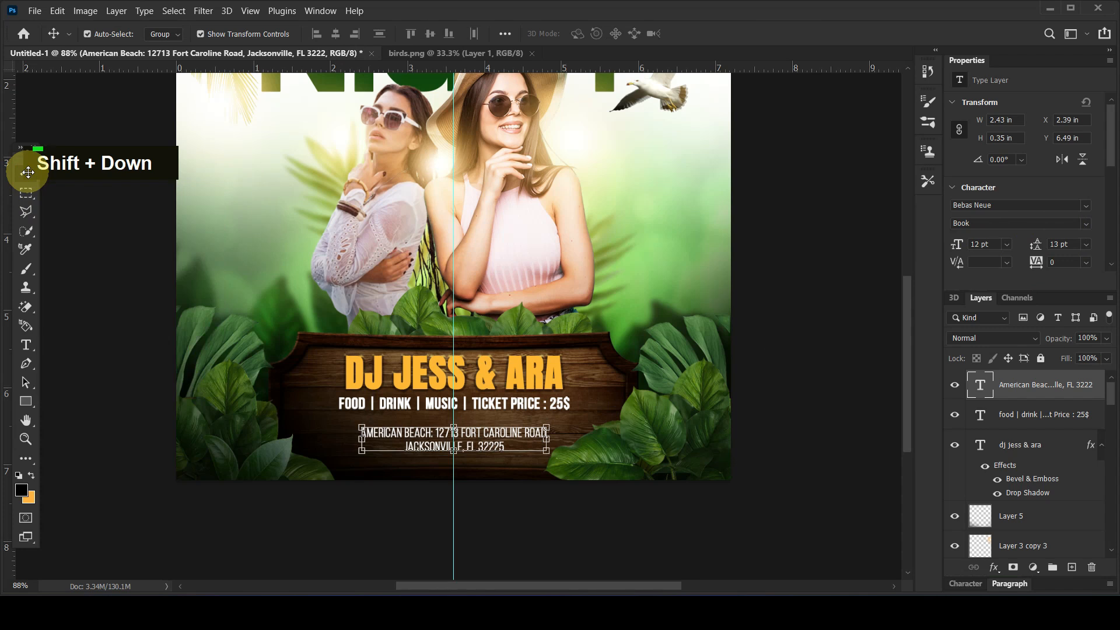
pyautogui.press('Down')
pyautogui.press('Down')
pyautogui.click(832, 223)
pyautogui.scroll(-4, 831, 226)
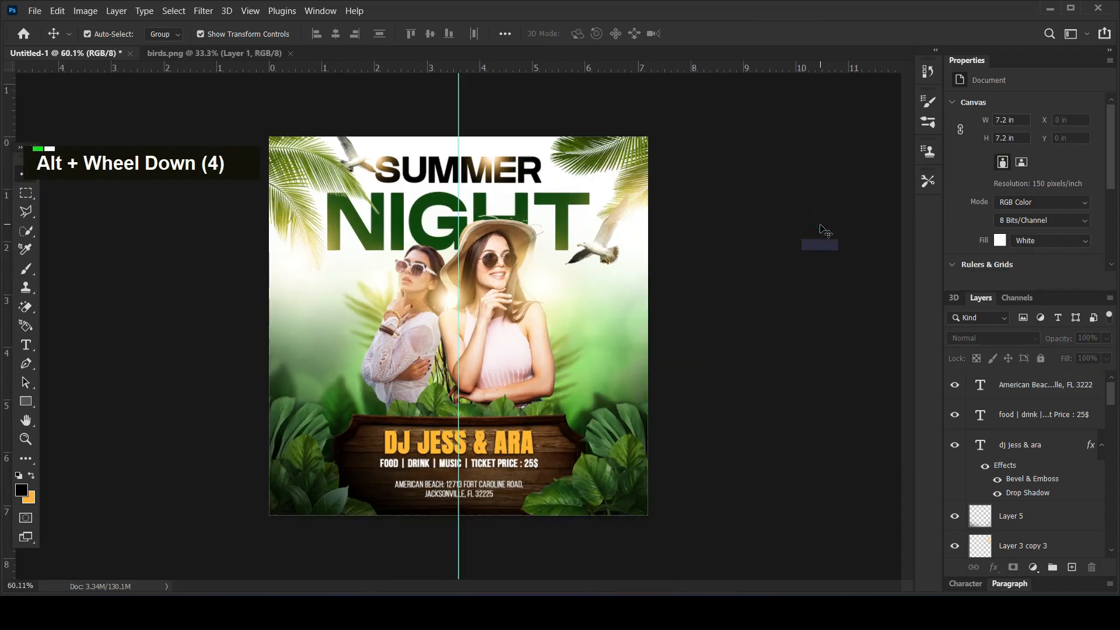
# Step: Draw a rectangle about 1.26 by 2.47 in on the poster beside the right woman, with rounded corners and 81% opacity
pyautogui.scroll(1, 675, 417)
pyautogui.press('space')
pyautogui.click(25, 401)
pyautogui.moveTo(559, 339); pyautogui.dragTo(632, 483)
pyautogui.moveTo(622, 347); pyautogui.dragTo(625, 349)
pyautogui.moveTo(1063, 338); pyautogui.dragTo(1045, 346)
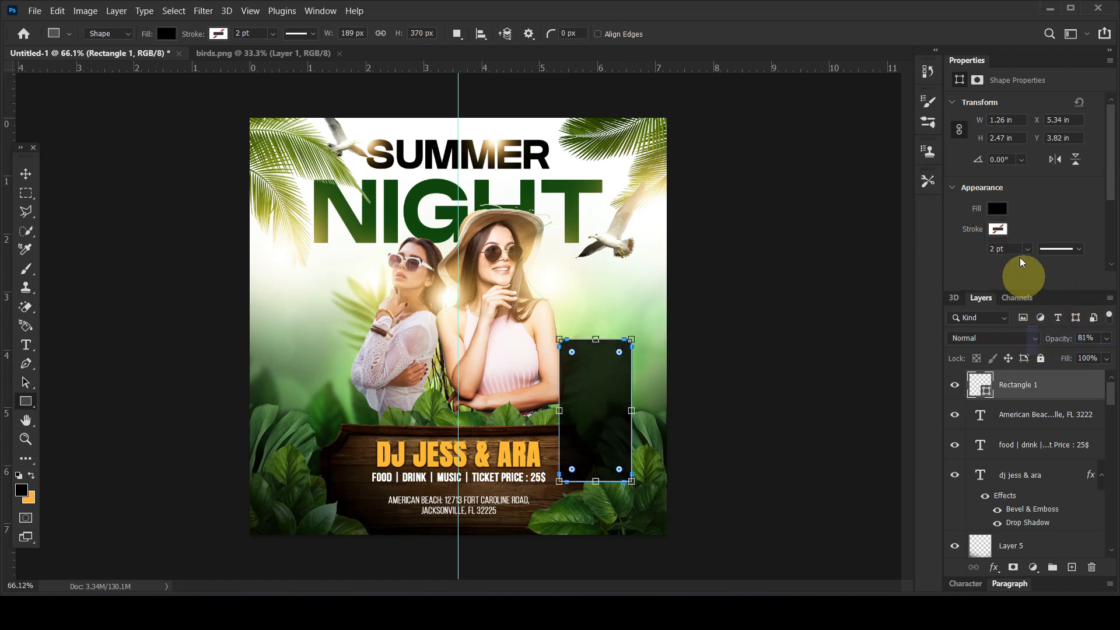
# Step: Fill the rectangle with dark green, then shorten it to about 1.97 in high and shift it slightly right
pyautogui.click(997, 208)
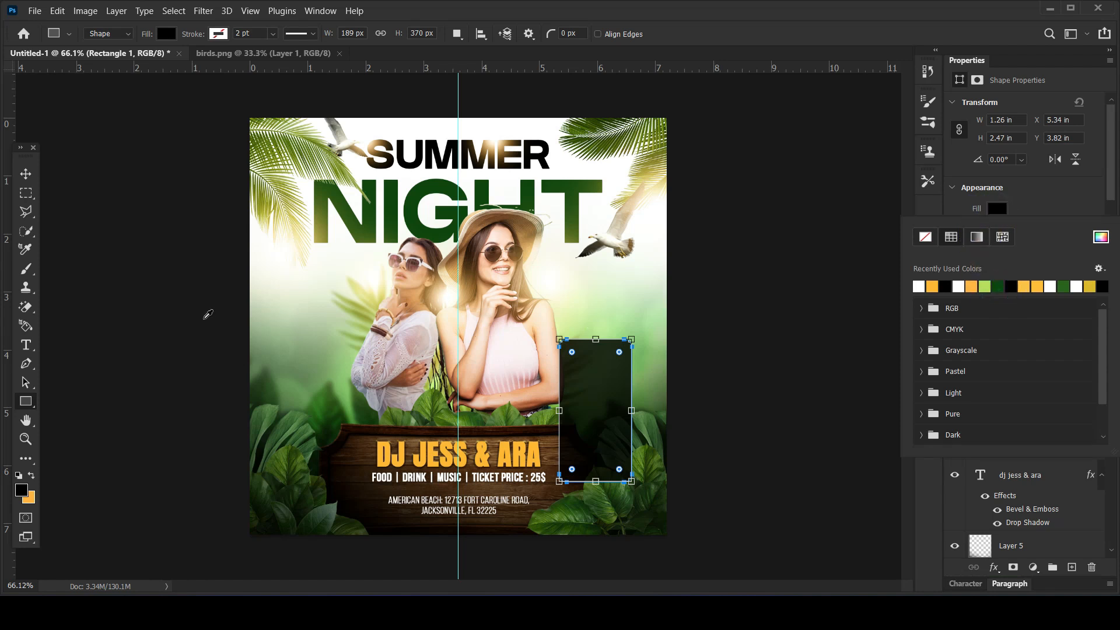
pyautogui.click(25, 174)
pyautogui.moveTo(596, 478); pyautogui.dragTo(598, 450)
pyautogui.press('Return')
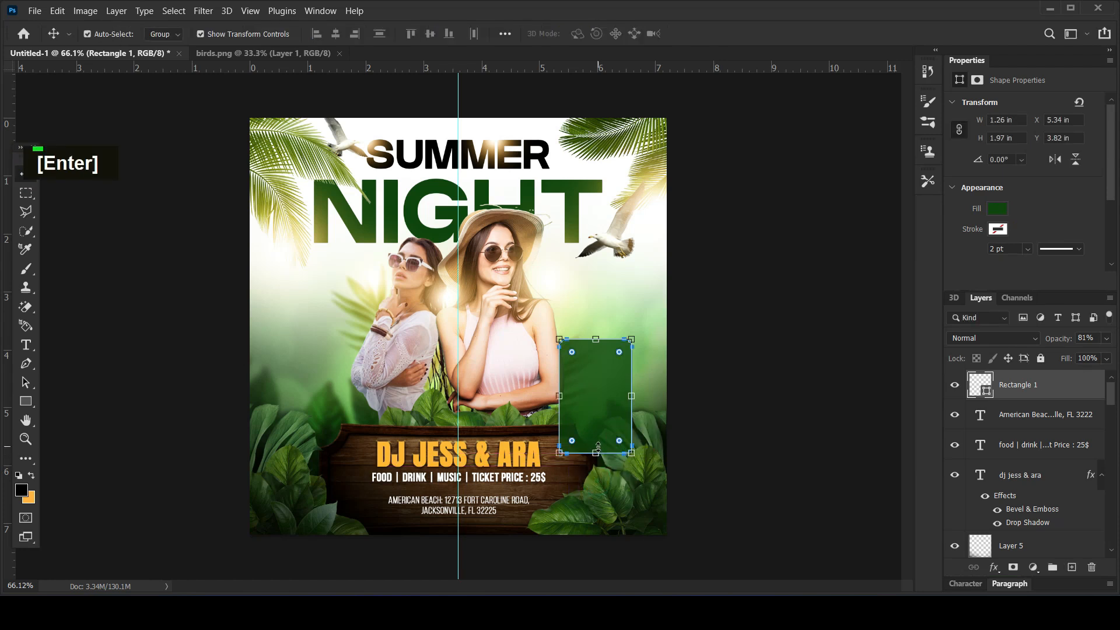
pyautogui.click(745, 400)
pyautogui.moveTo(609, 393); pyautogui.dragTo(613, 395)
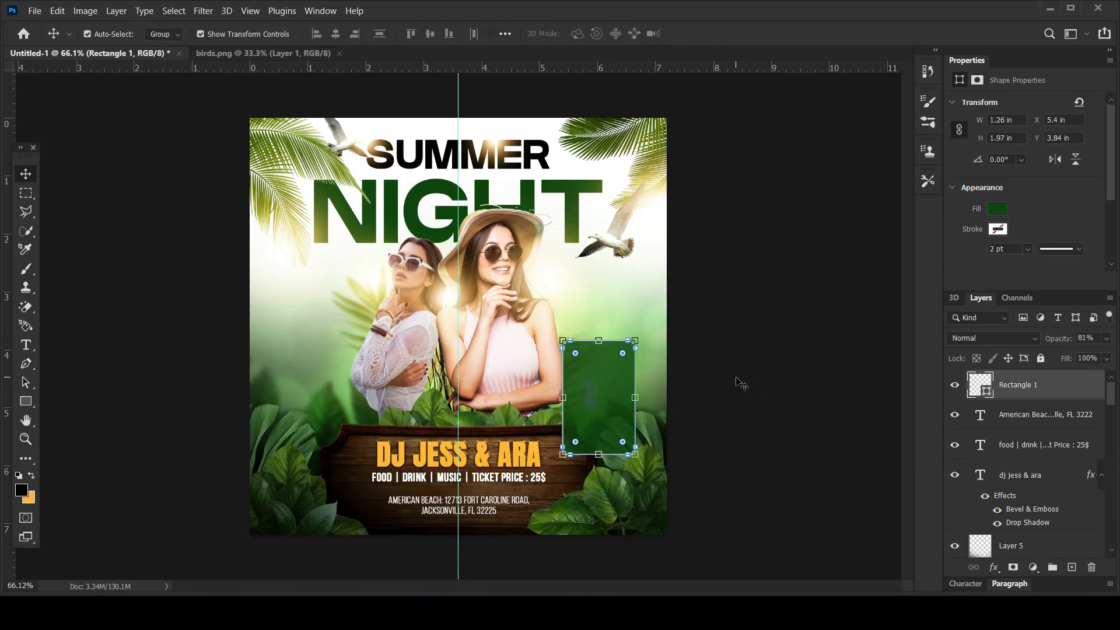
pyautogui.click(736, 378)
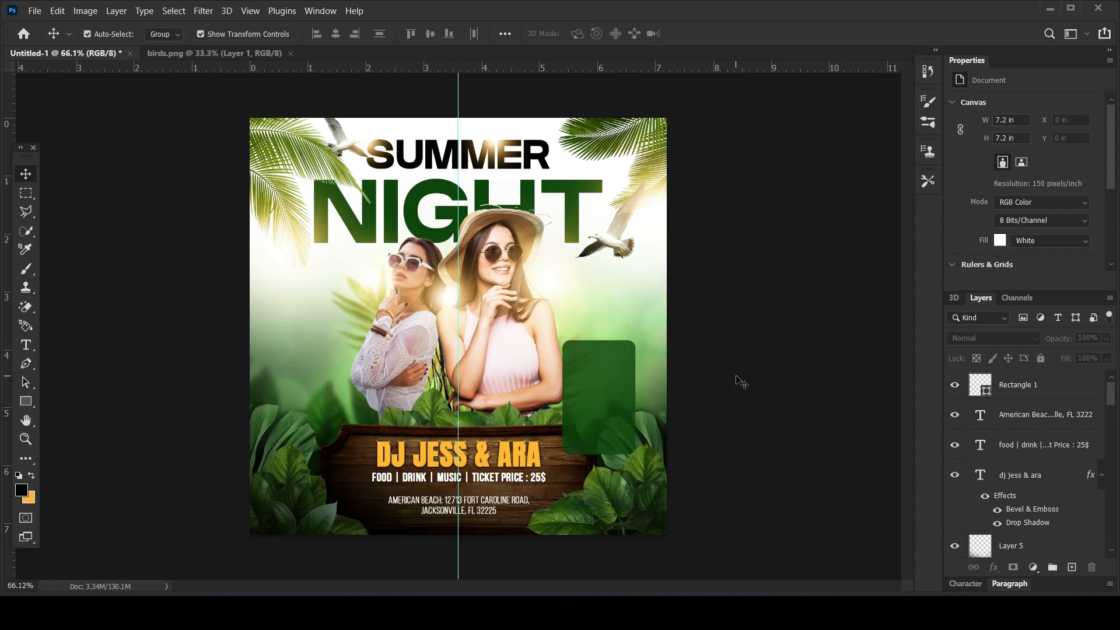
# Step: Add a two-line date text reading Jan 28 over the women and set its font to Anton
pyautogui.click(27, 345)
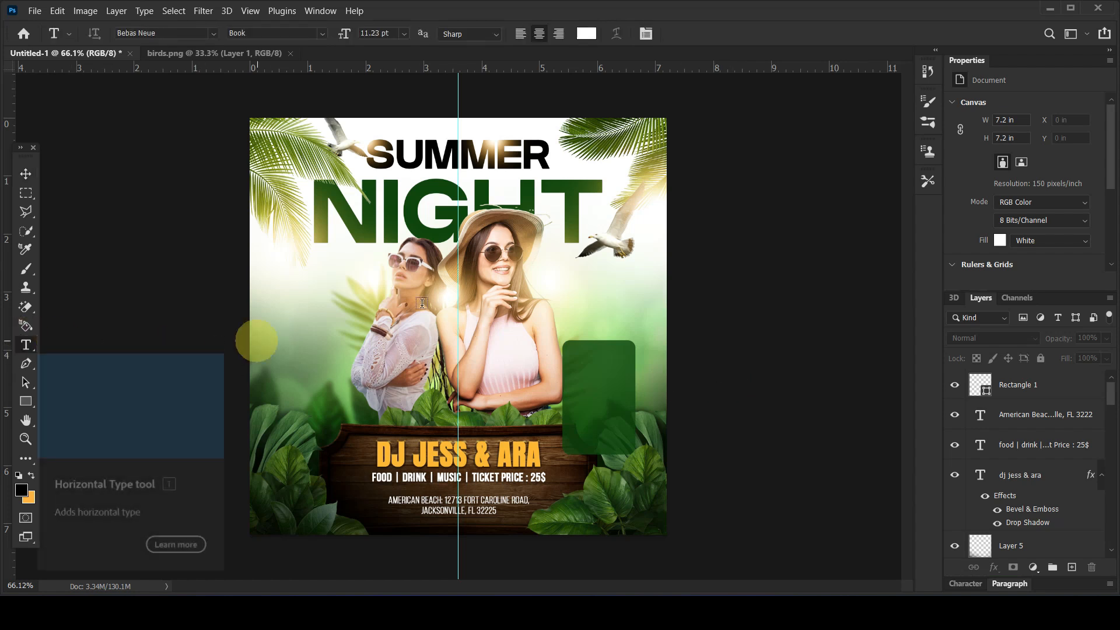
pyautogui.click(474, 331)
pyautogui.hotkey('shift', 'j')
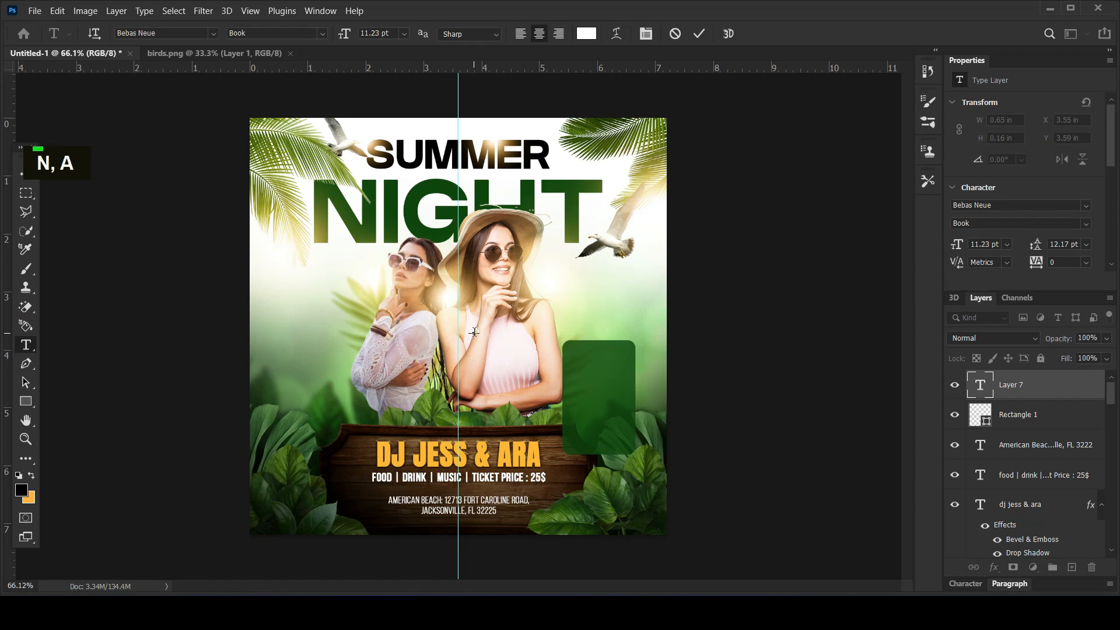
pyautogui.hotkey('ctrl', 'a')
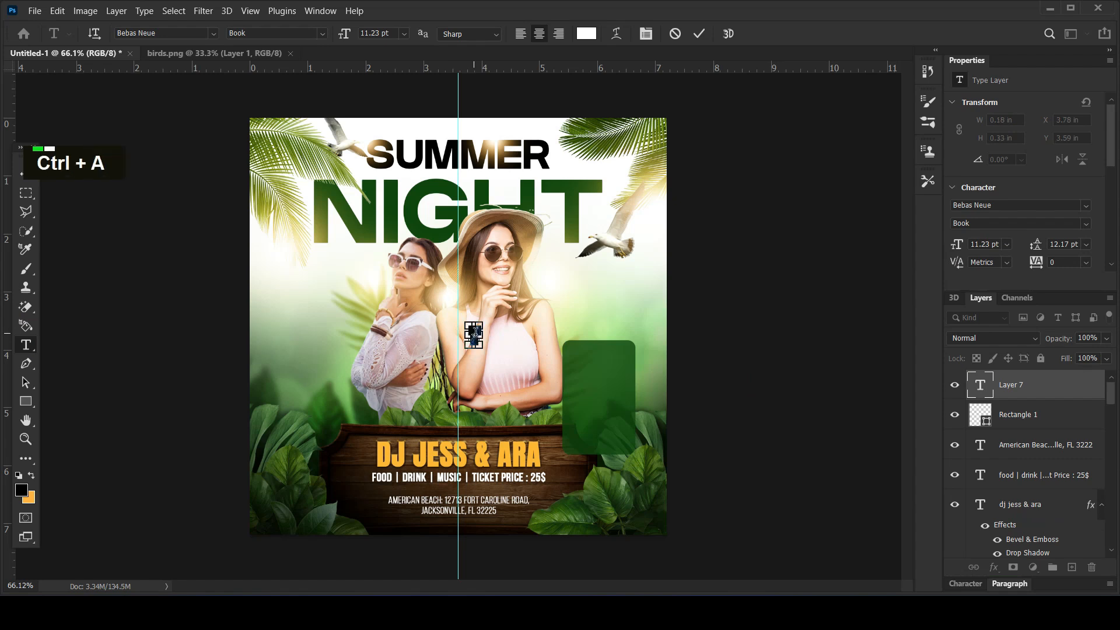
pyautogui.click(1015, 207)
pyautogui.write('anton')
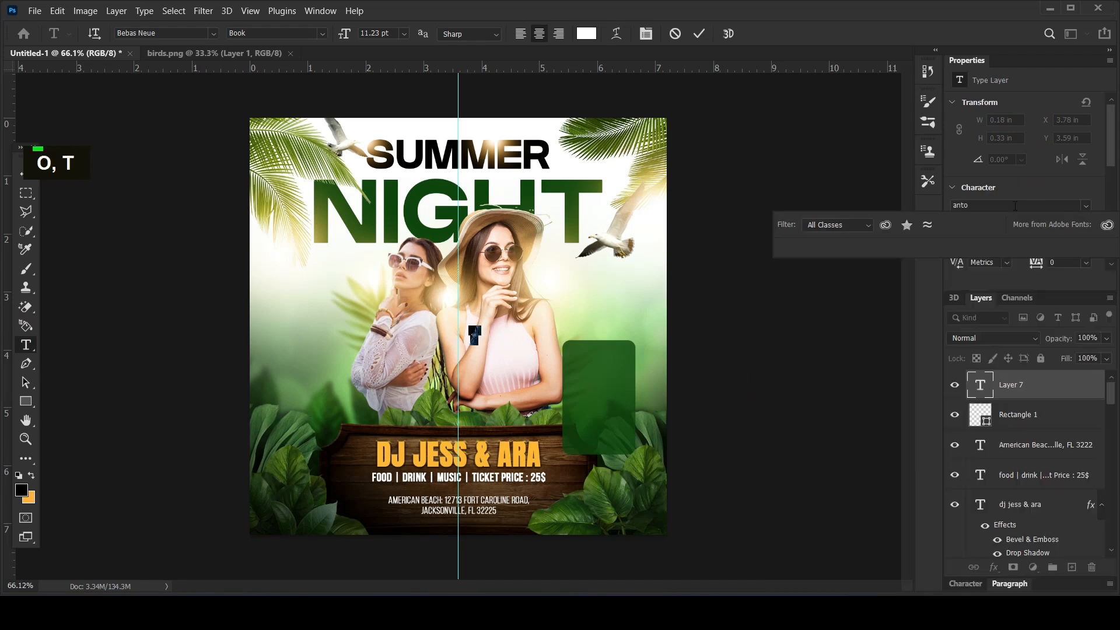
pyautogui.click(1016, 250)
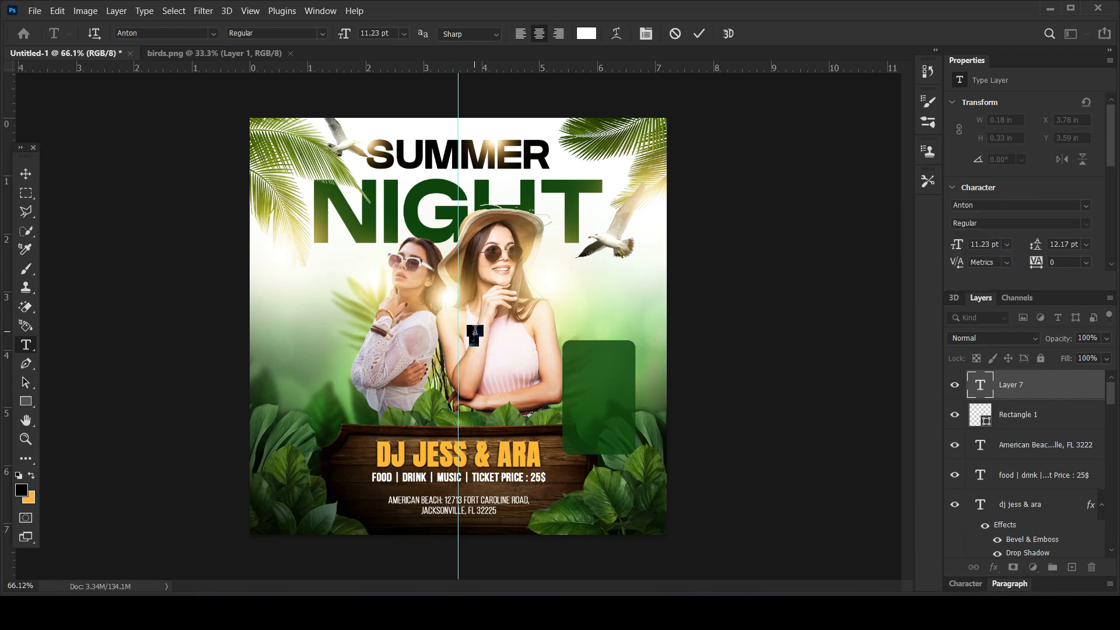
# Step: Set the two-line date text to a 25 pt font size with 26 pt leading
pyautogui.rightClick(475, 331)
pyautogui.click(483, 290)
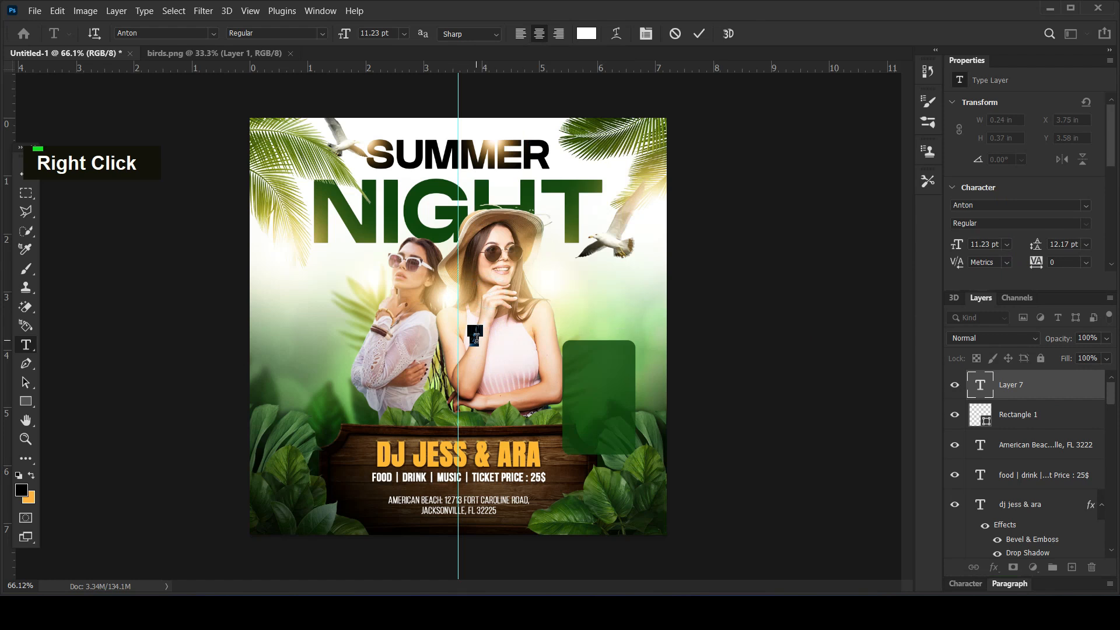
pyautogui.moveTo(957, 244); pyautogui.dragTo(965, 246)
pyautogui.moveTo(1043, 248); pyautogui.dragTo(1050, 246)
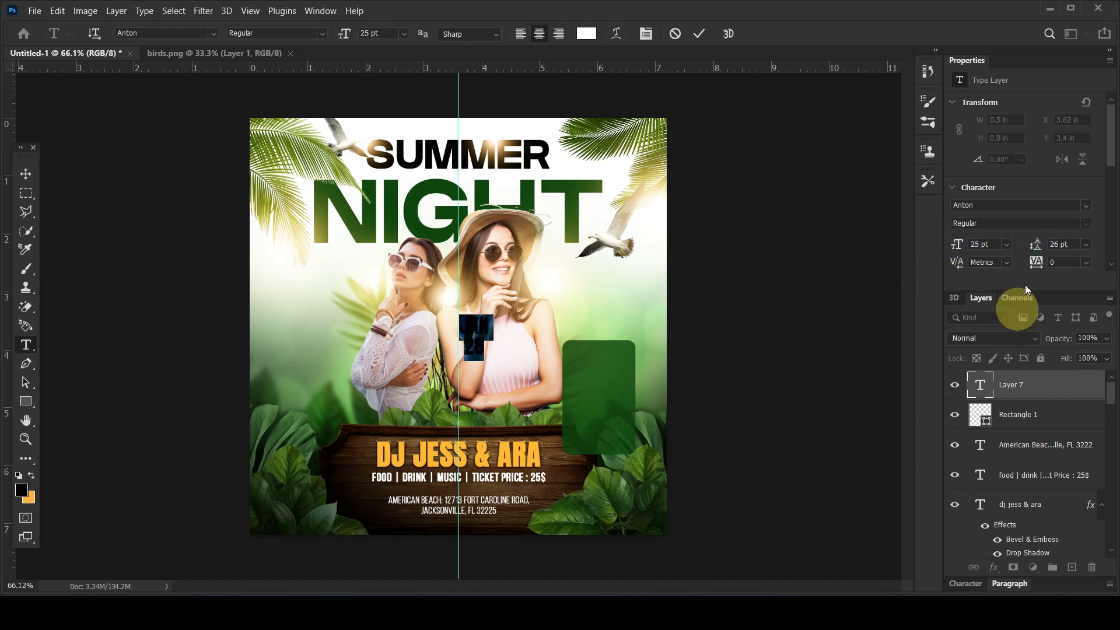
# Step: Right-align the date text, with the 28 enlarged to 37 pt and the leading of both lines set to 37 pt
pyautogui.scroll(-9, 998, 260)
pyautogui.click(994, 239)
pyautogui.click(456, 344)
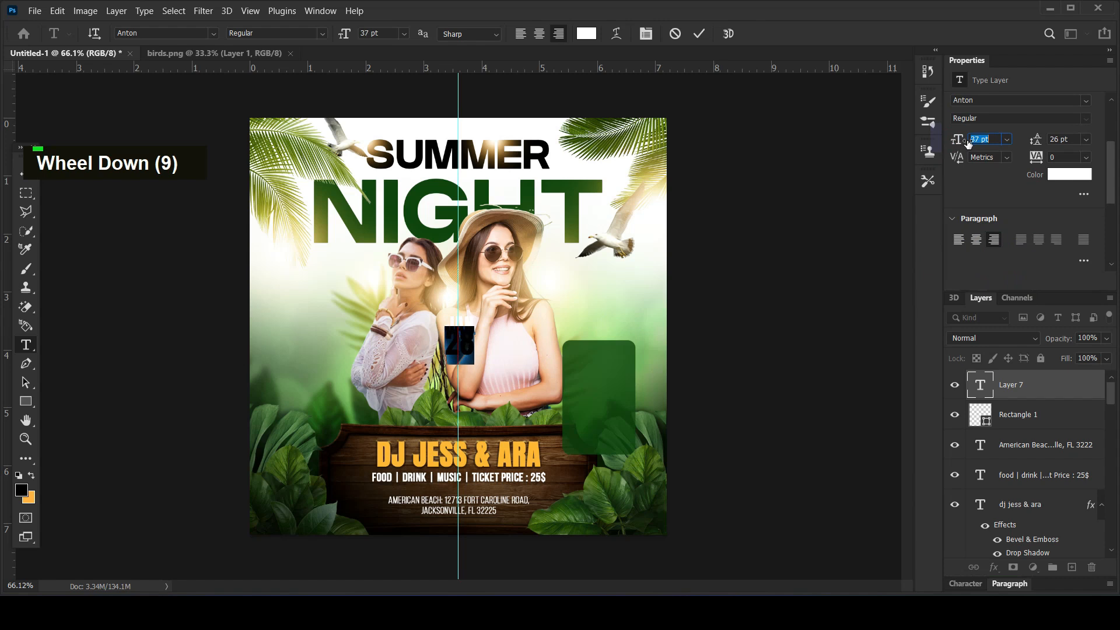
pyautogui.hotkey('ctrl', 'a')
pyautogui.moveTo(1036, 140); pyautogui.dragTo(1039, 141)
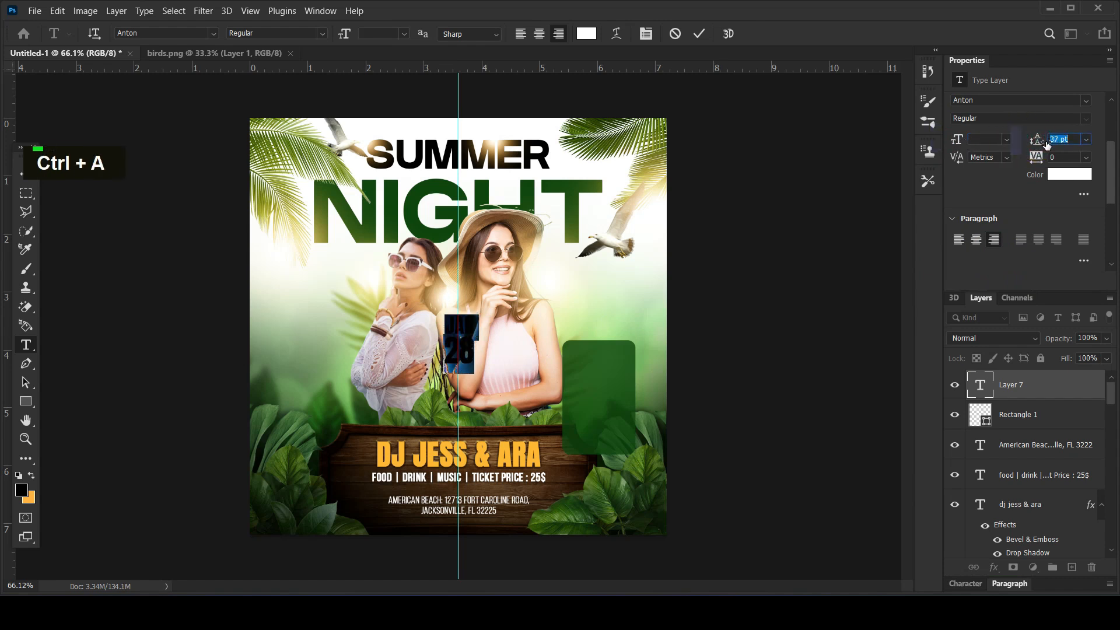
# Step: Move the date text onto the green rectangle and enlarge it to nearly fill the rectangle's width
pyautogui.click(25, 173)
pyautogui.moveTo(451, 344); pyautogui.dragTo(541, 437)
pyautogui.press('Return')
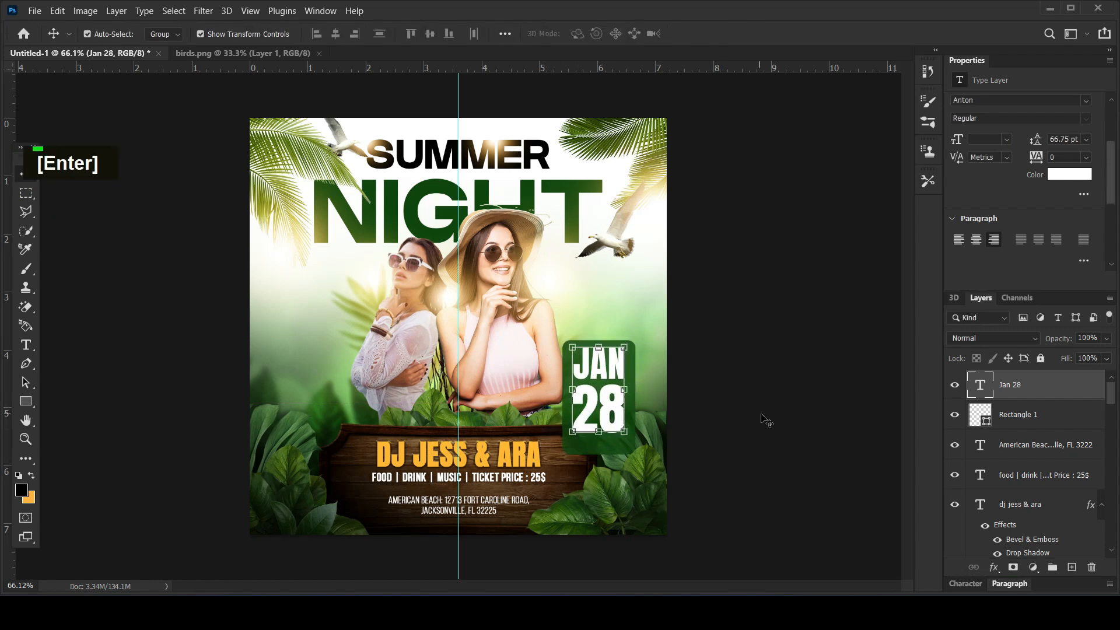
pyautogui.click(762, 416)
# Step: Scale the date text and the green rectangle together down to about 66%, keeping them beside the right woman
pyautogui.click(619, 449)
pyautogui.keyDown('shift'); pyautogui.click(607, 364); pyautogui.keyUp('shift')
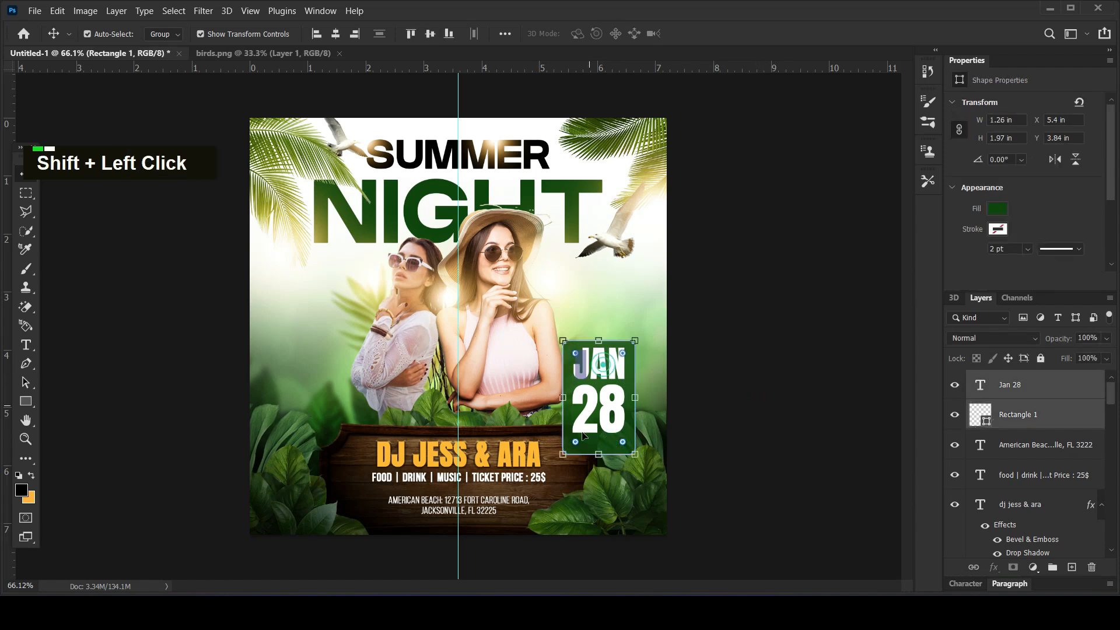
pyautogui.hotkey('ctrl', 't')
pyautogui.moveTo(564, 454); pyautogui.dragTo(607, 397)
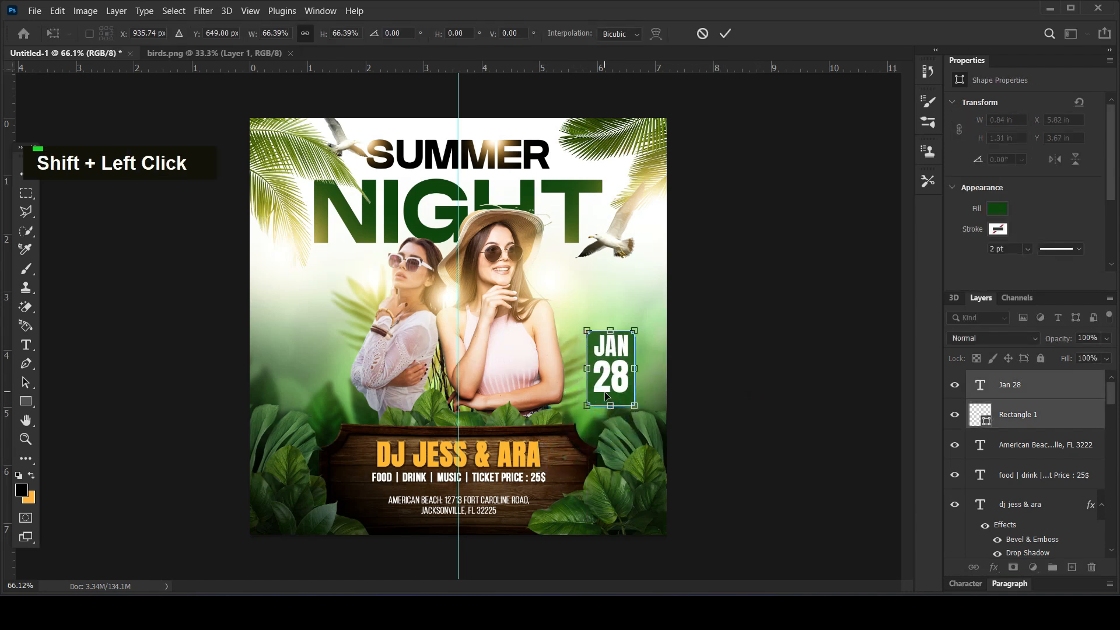
pyautogui.press('Return')
pyautogui.click(687, 375)
# Step: Stretch only the green rectangle downward to about 1.81 in high, leaving room below the date
pyautogui.click(611, 401)
pyautogui.hotkey('ctrl', 't')
pyautogui.moveTo(610, 407); pyautogui.dragTo(611, 438)
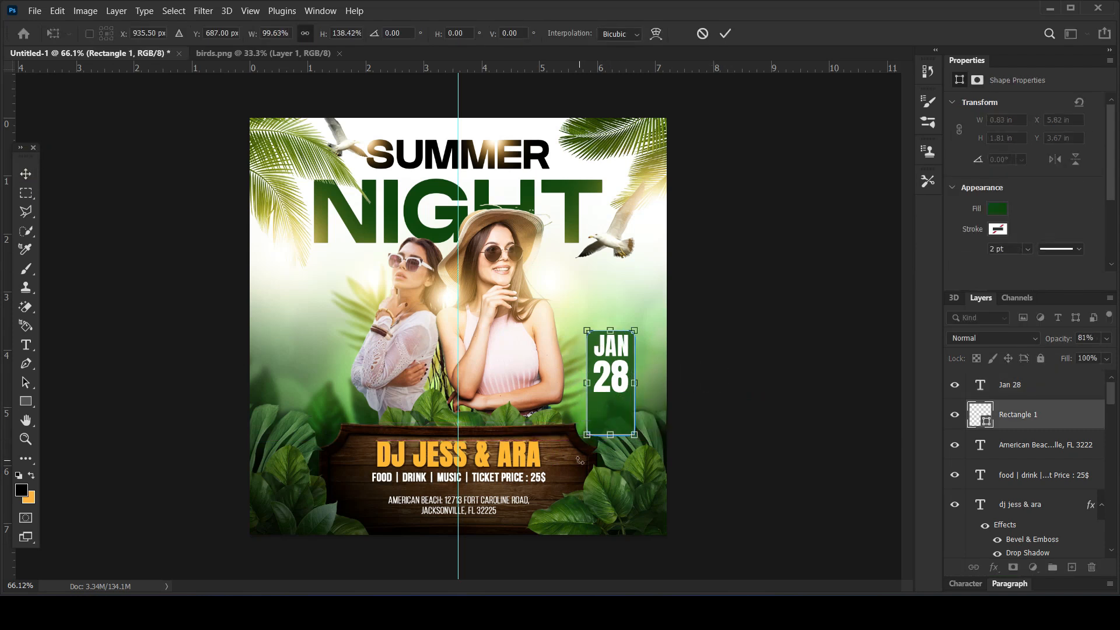
pyautogui.press('Return')
pyautogui.click(793, 397)
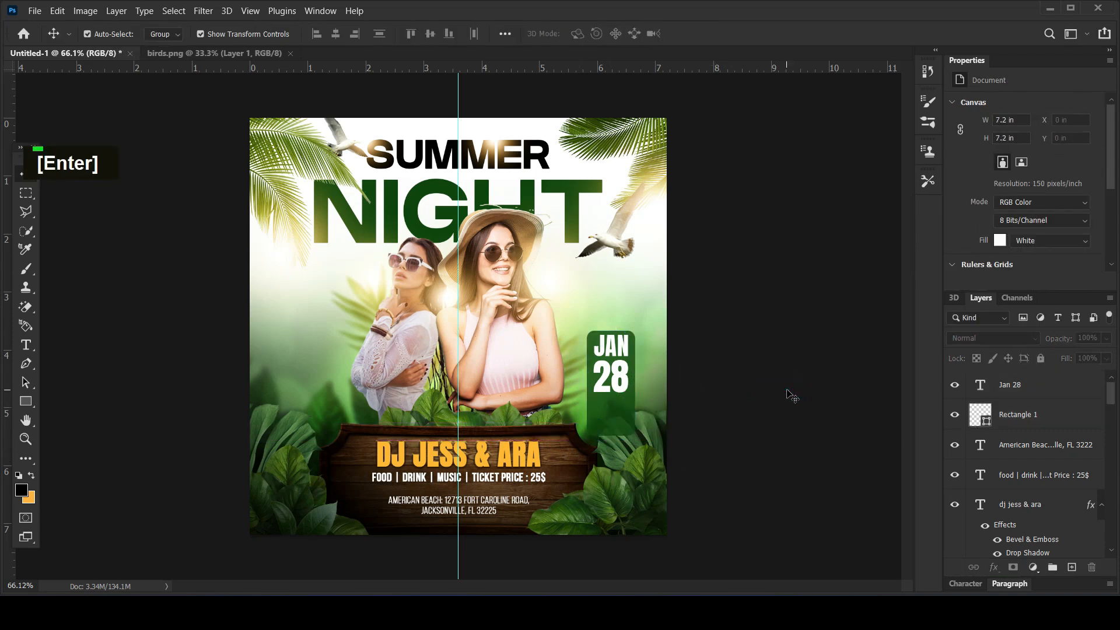
# Step: Add a two-line 8.00 pm onwards text with 22 pt leading and place it below the date on the green rectangle
pyautogui.click(26, 345)
pyautogui.click(570, 292)
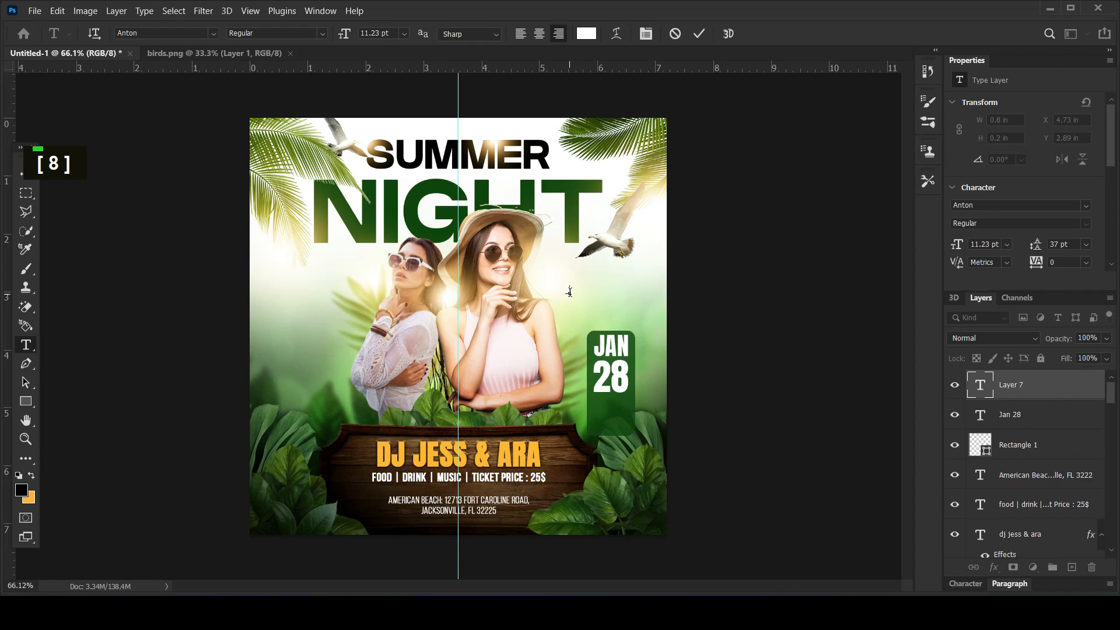
pyautogui.write('pms')
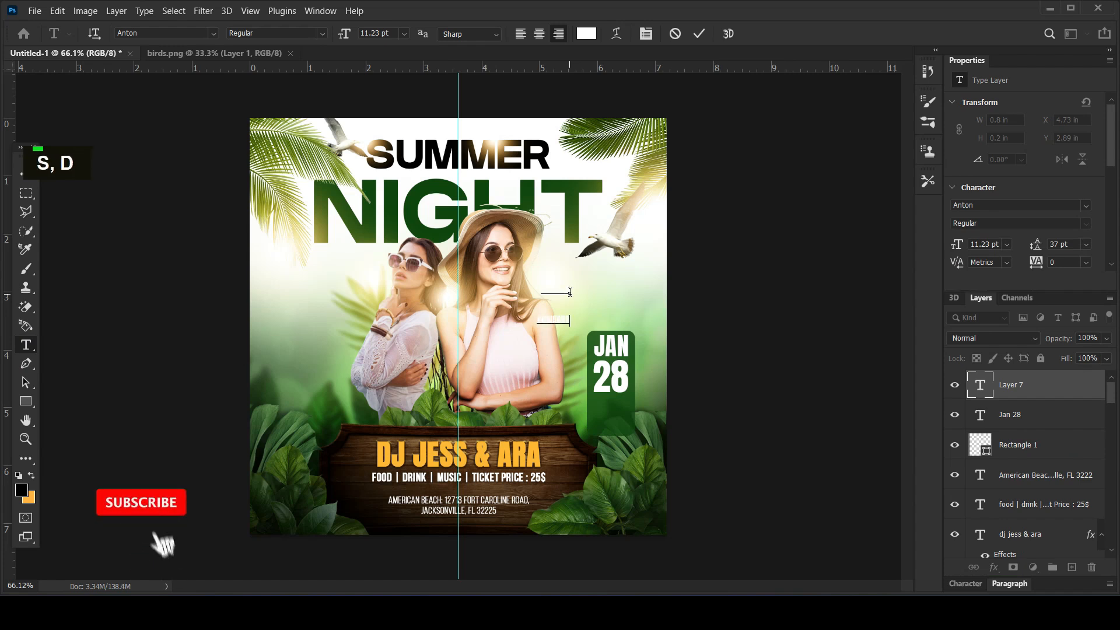
pyautogui.hotkey('ctrl', 'a')
pyautogui.moveTo(1031, 245); pyautogui.dragTo(1029, 246)
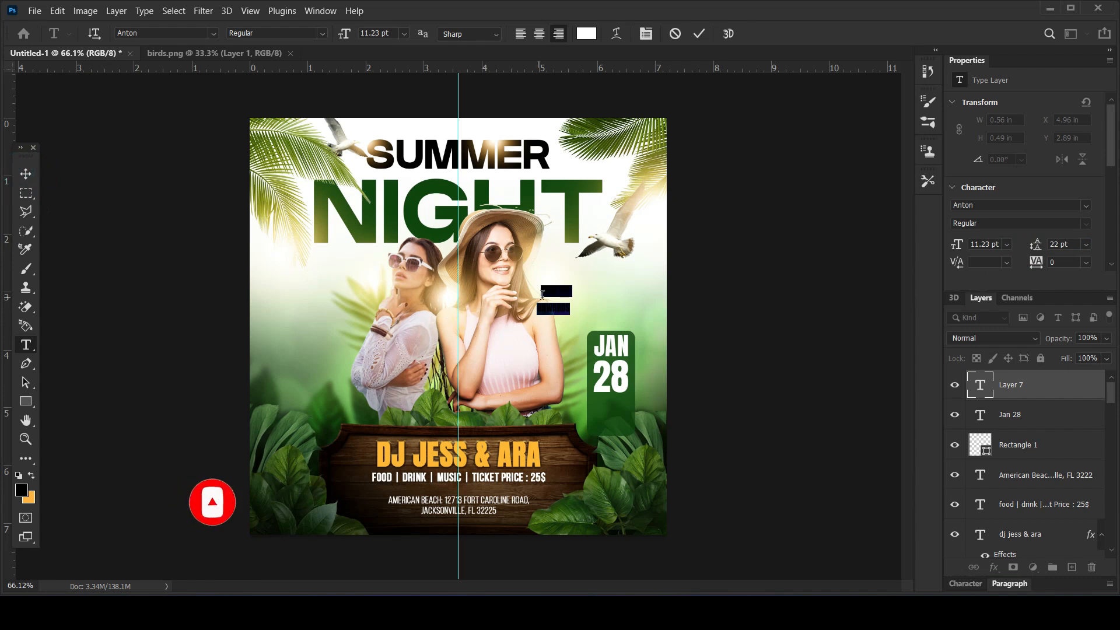
pyautogui.click(24, 173)
pyautogui.moveTo(559, 298); pyautogui.dragTo(695, 418)
# Step: Set the 8.00 pm line to 13 pt and tighten the leading of both time lines to 14 pt
pyautogui.scroll(6, 618, 414)
pyautogui.doubleClick(662, 436)
pyautogui.moveTo(952, 251); pyautogui.dragTo(959, 250)
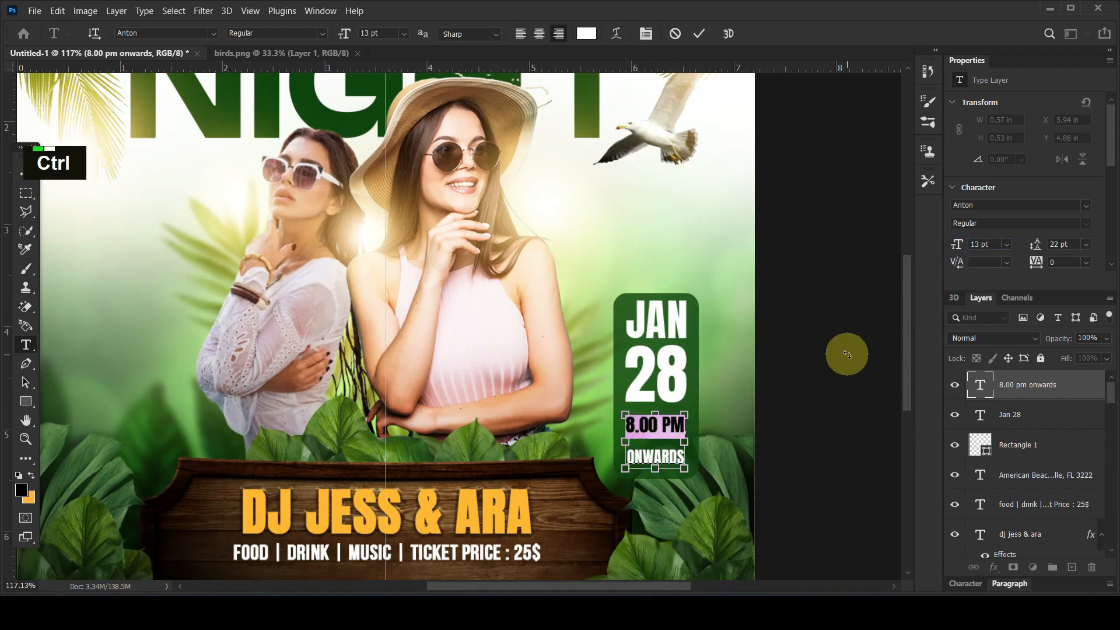
pyautogui.hotkey('ctrl', 'a')
pyautogui.moveTo(1042, 245); pyautogui.dragTo(1039, 246)
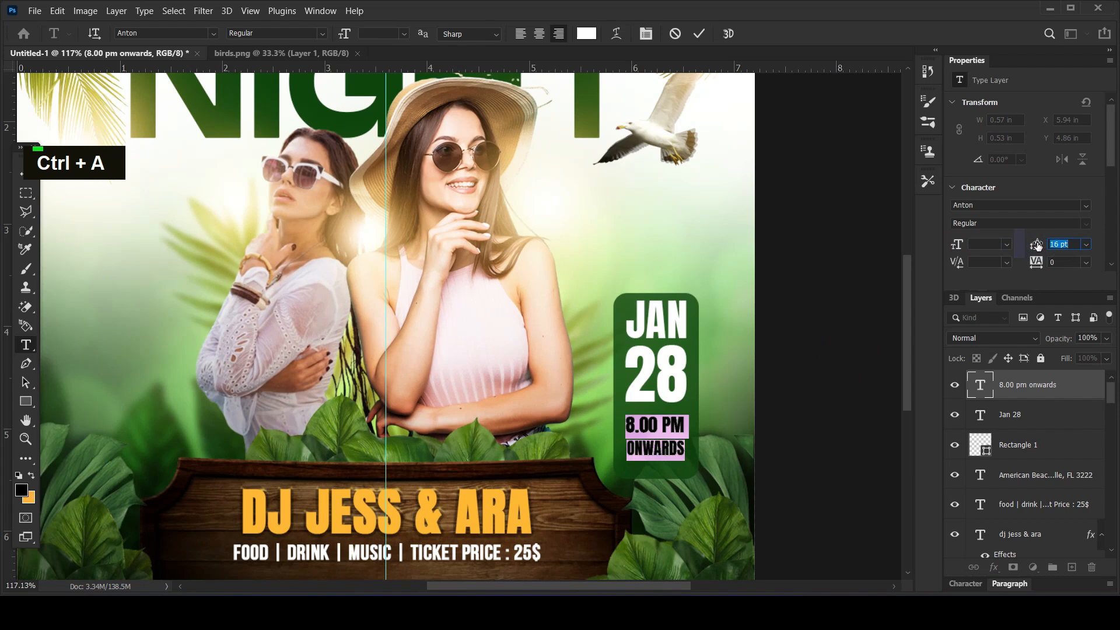
pyautogui.click(22, 173)
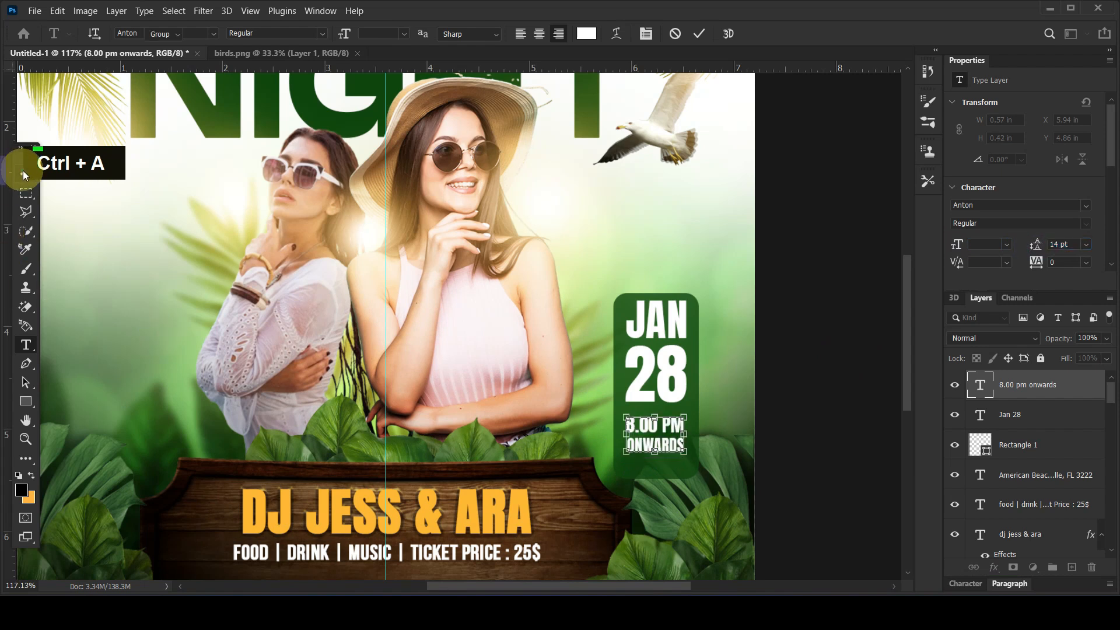
pyautogui.click(826, 365)
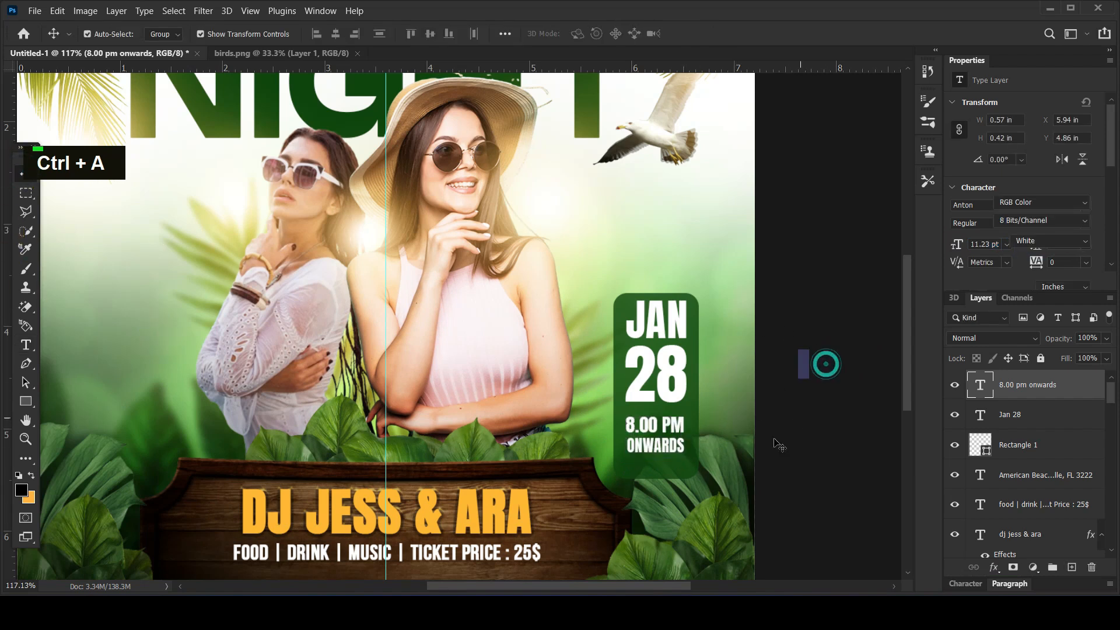
# Step: Shorten the green rectangle to about 1.73 in high and scale the time text down to about 96%
pyautogui.click(657, 466)
pyautogui.moveTo(656, 477); pyautogui.dragTo(655, 468)
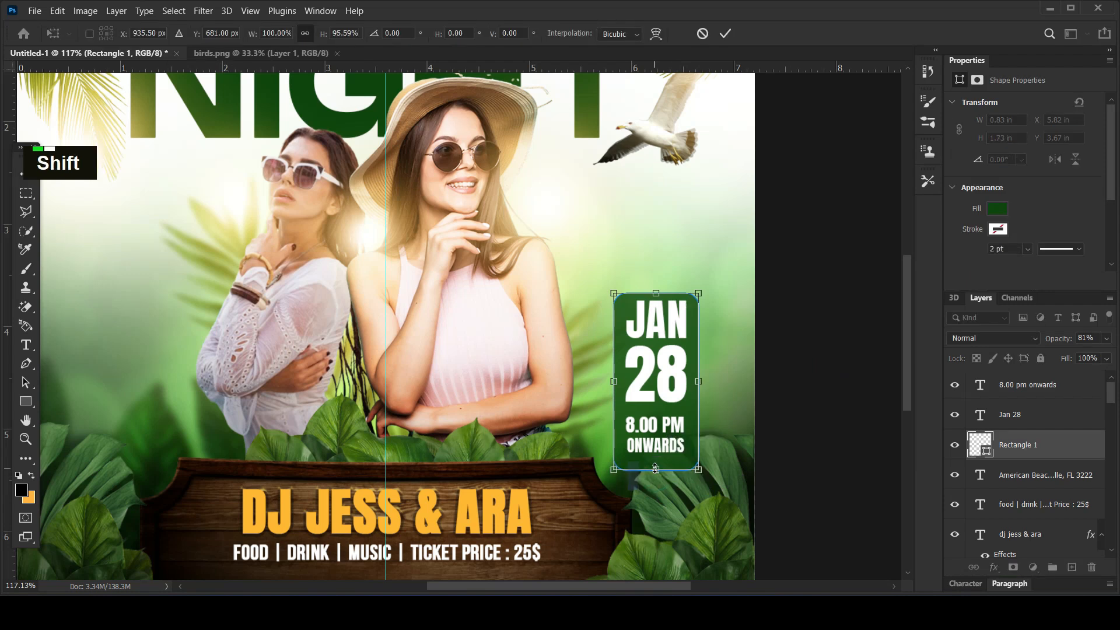
pyautogui.doubleClick(654, 425)
pyautogui.doubleClick(653, 422)
pyautogui.doubleClick(650, 428)
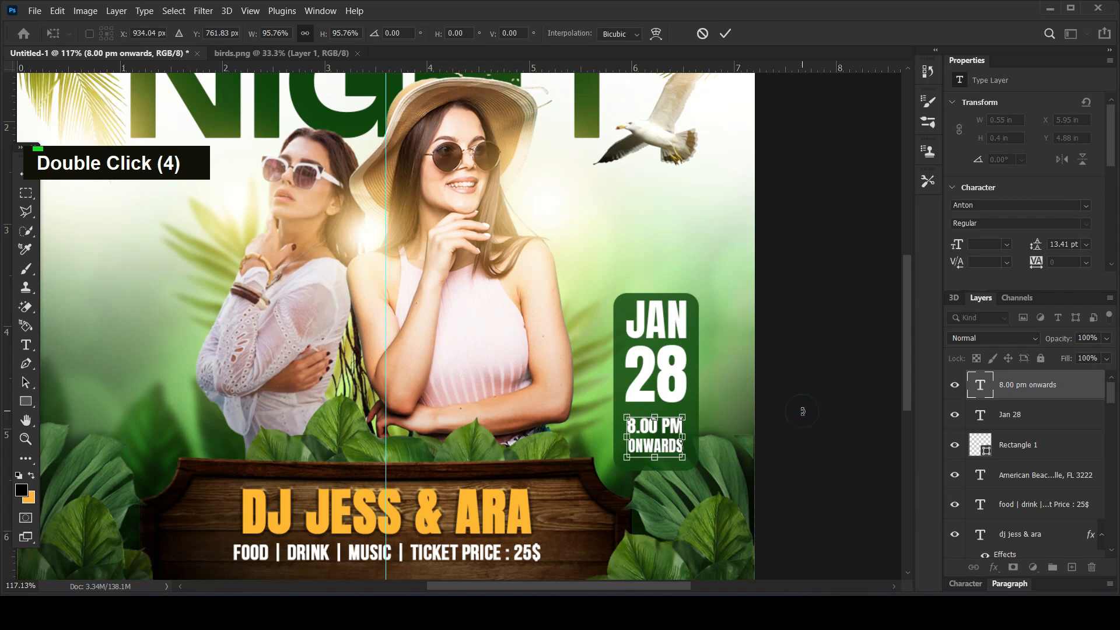
pyautogui.press('Return')
pyautogui.keyDown('alt'); pyautogui.scroll(-6, 803, 411); pyautogui.keyUp('alt')
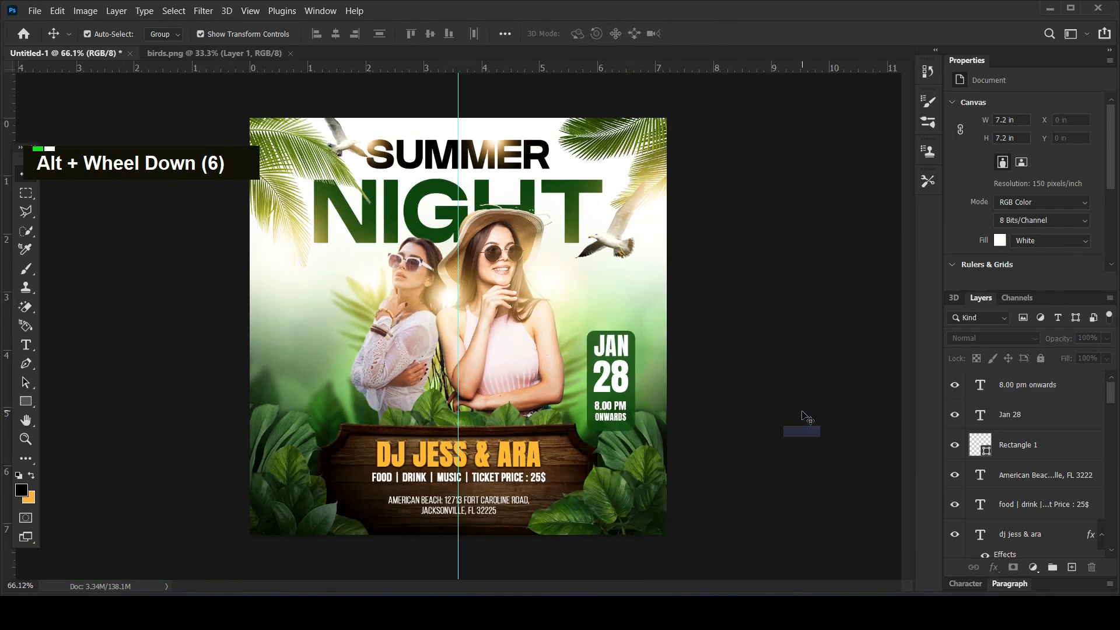
# Step: Enlarge the time text to about 115% so it matches the width of the date above it
pyautogui.keyDown('alt'); pyautogui.scroll(1, 759, 427); pyautogui.keyUp('alt')
pyautogui.click(629, 420)
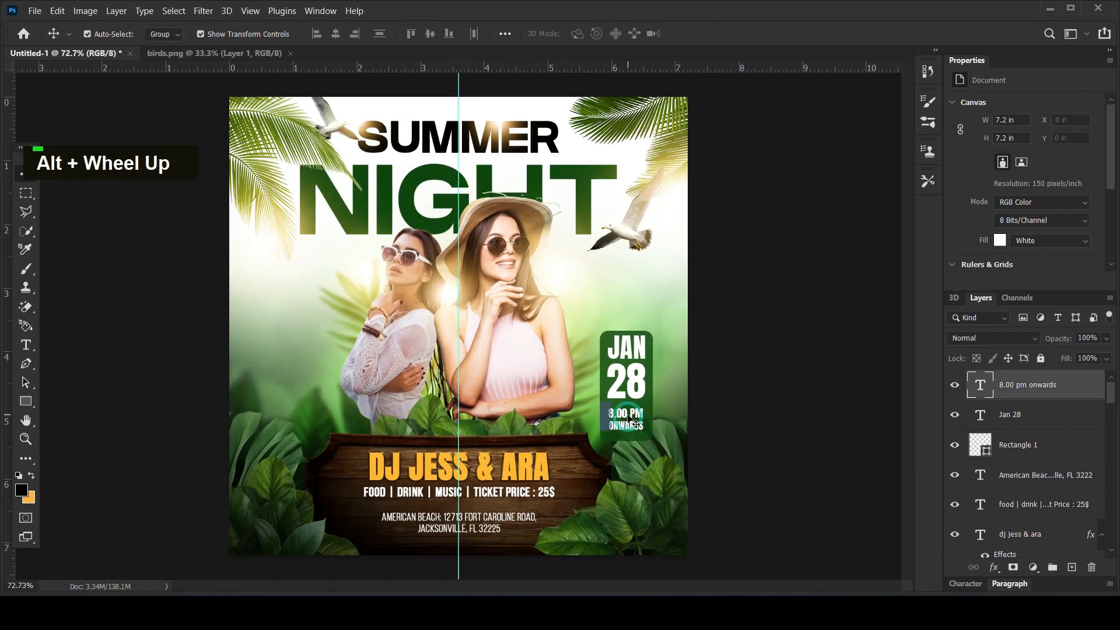
pyautogui.moveTo(645, 433); pyautogui.dragTo(645, 439)
pyautogui.press('Return')
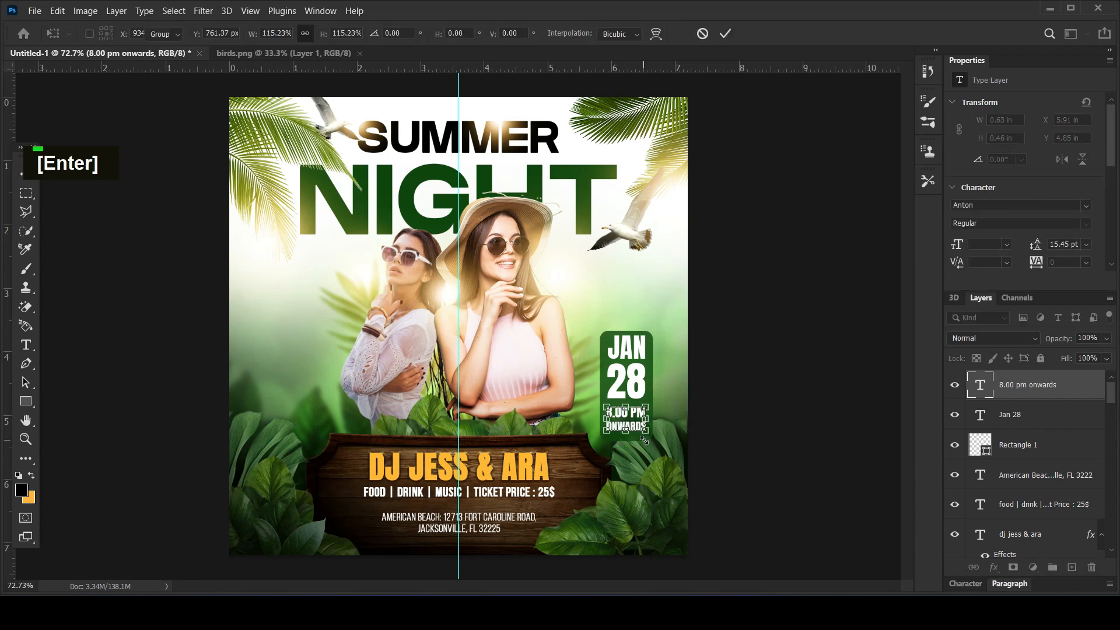
pyautogui.click(712, 376)
# Step: Nudge the date and time texts together slightly down within the green rectangle
pyautogui.click(649, 426)
pyautogui.keyDown('shift'); pyautogui.click(627, 349); pyautogui.keyUp('shift')
pyautogui.press('Down')
pyautogui.press('Down')
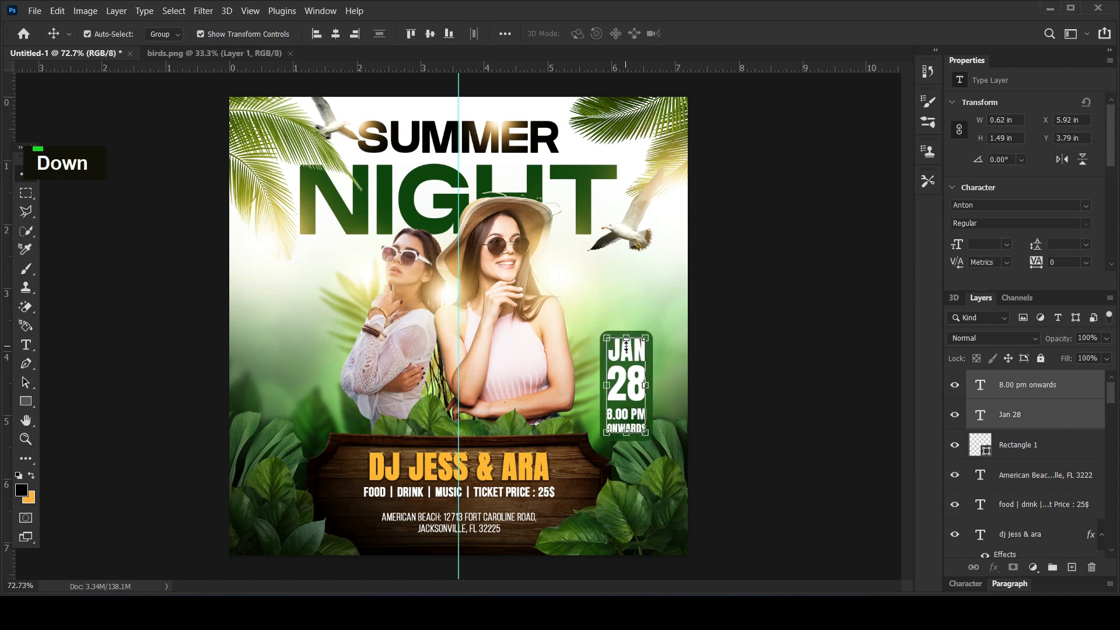
pyautogui.click(737, 432)
# Step: Recolour the 8.00 pm onwards text with the orange ffb72b sampled from the DJ names on the board
pyautogui.click(642, 426)
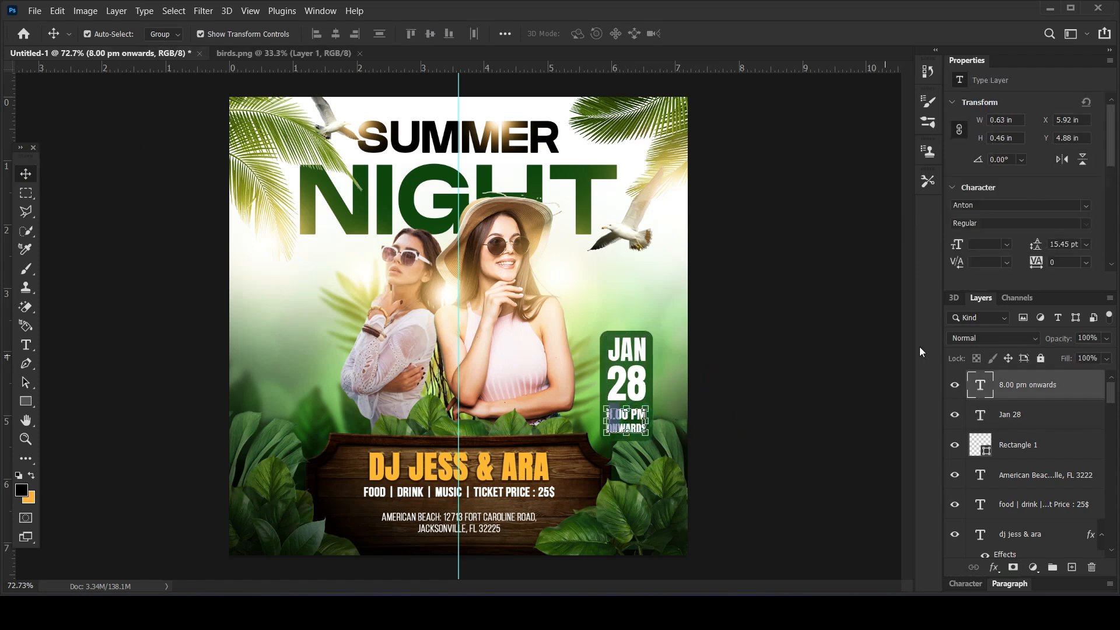
pyautogui.scroll(-4, 1039, 242)
pyautogui.click(1063, 238)
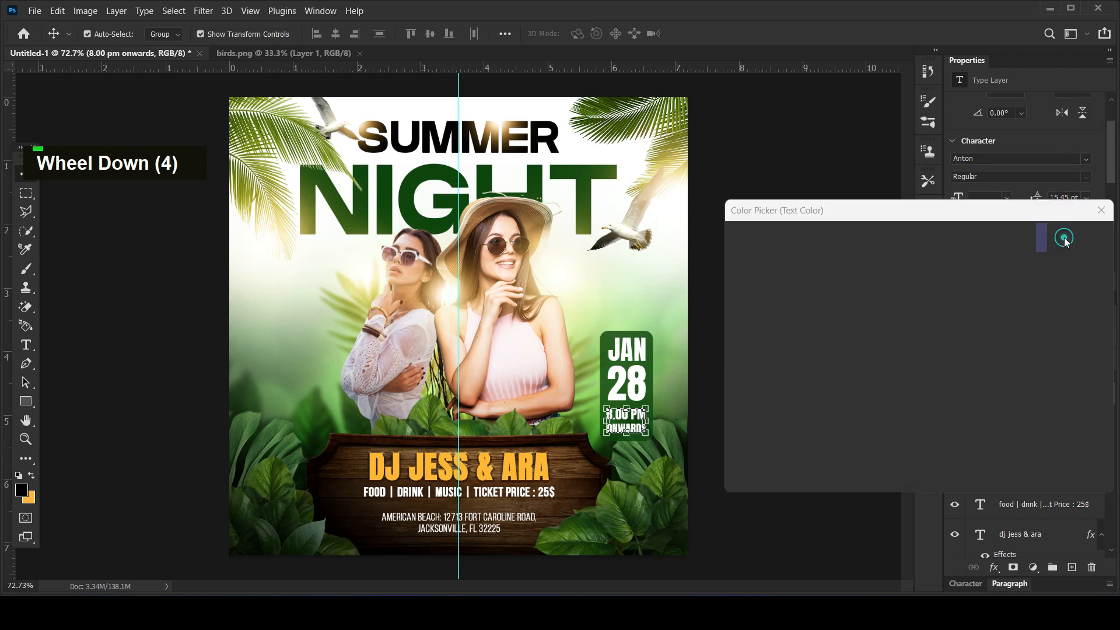
pyautogui.click(512, 457)
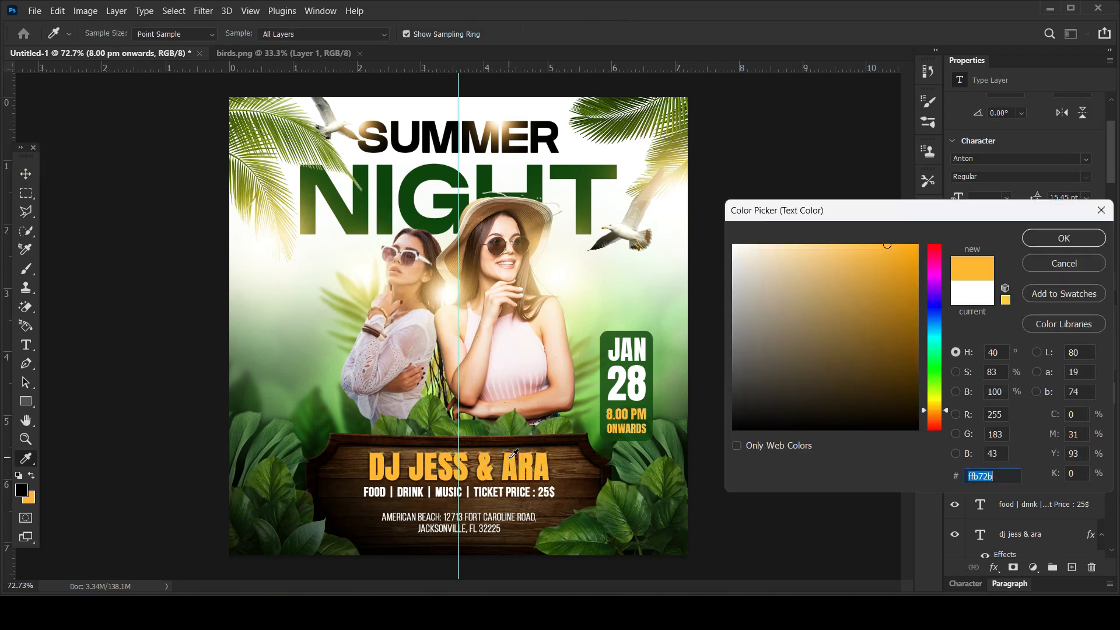
pyautogui.click(1076, 243)
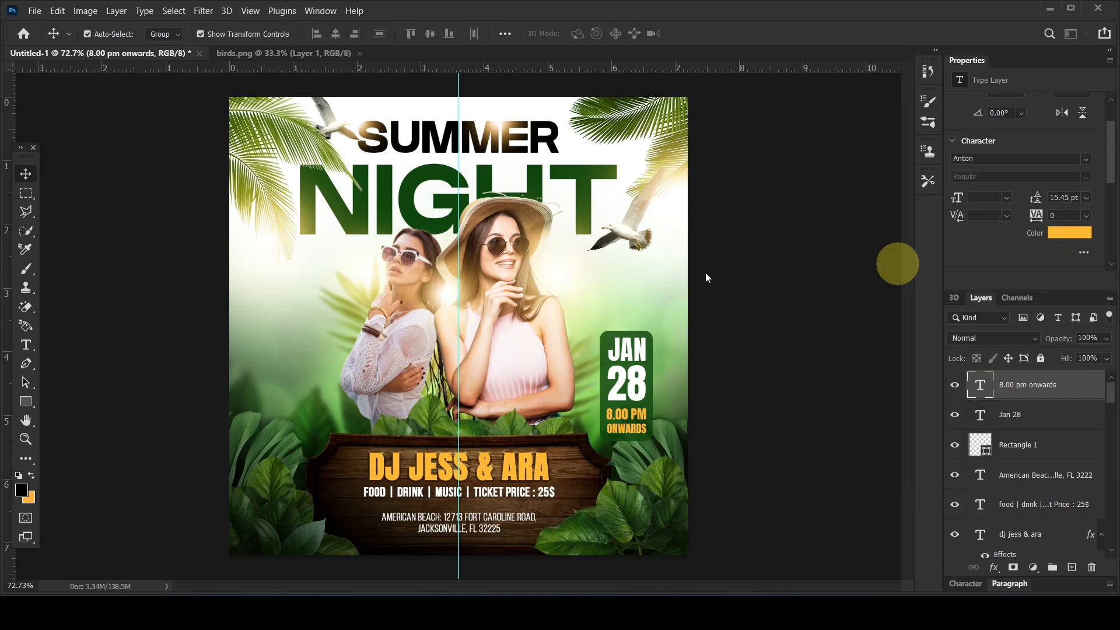
pyautogui.click(24, 178)
pyautogui.click(745, 346)
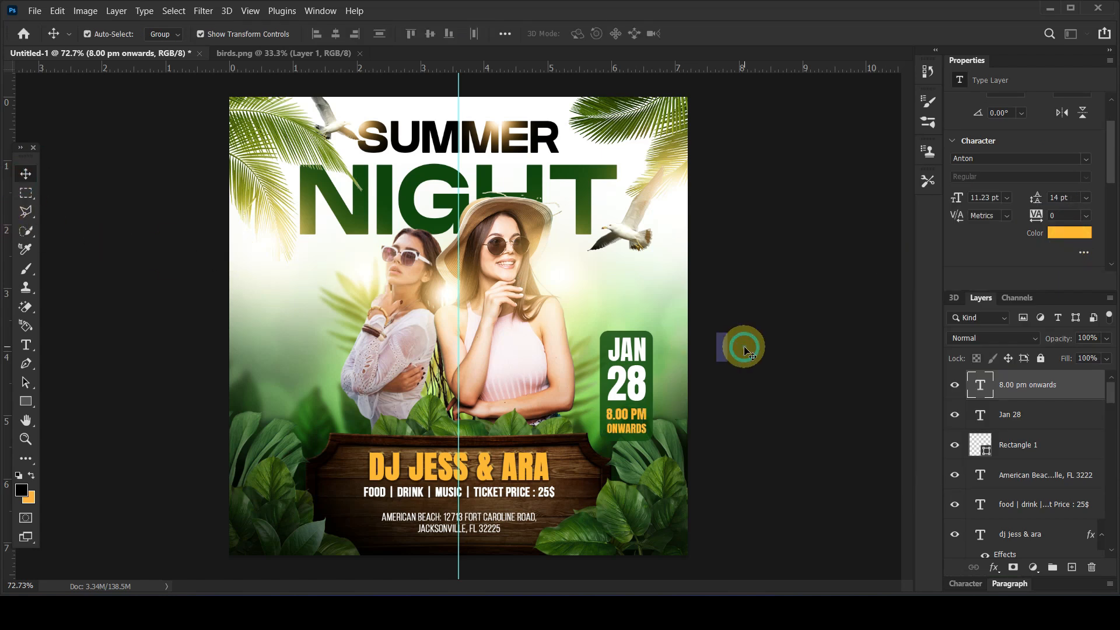
pyautogui.keyDown('alt'); pyautogui.scroll(-2, 747, 350); pyautogui.keyUp('alt')
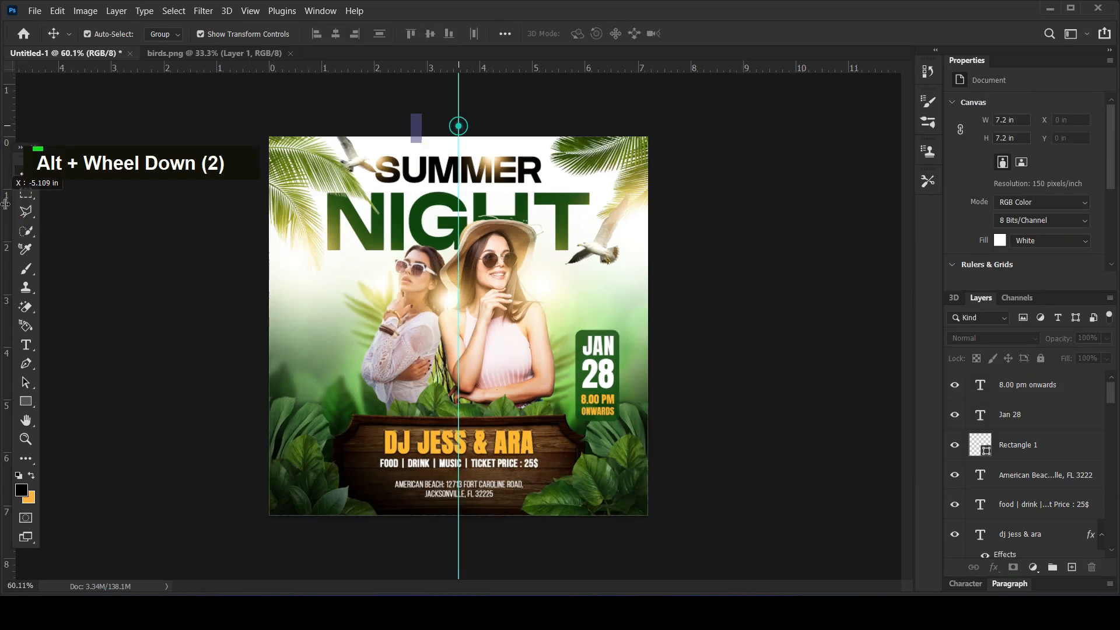